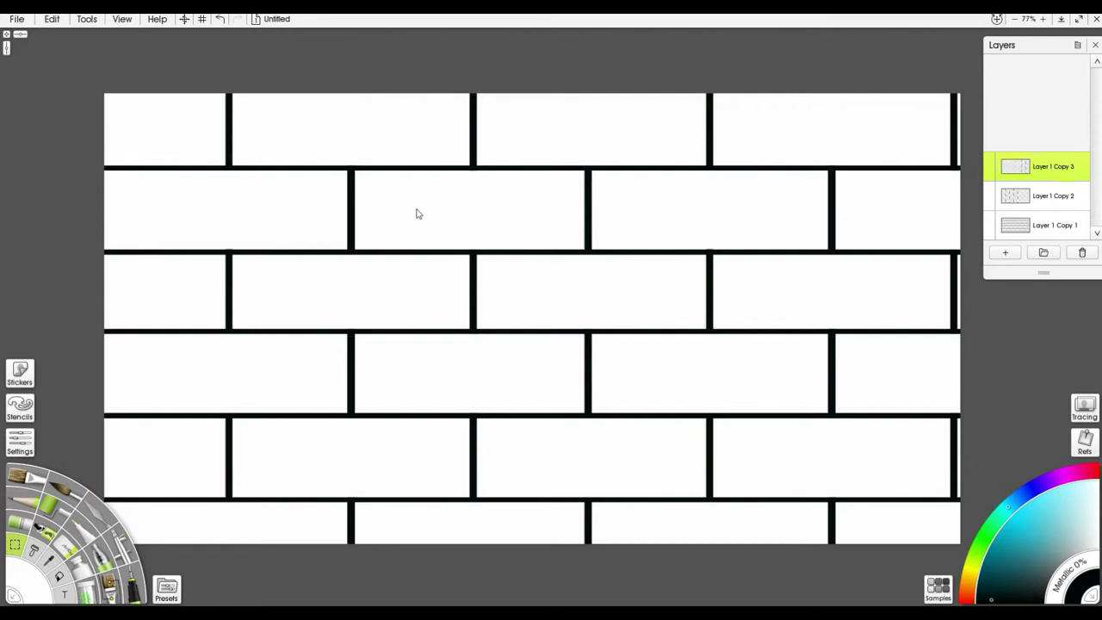
Undo the brick-pattern edits step by step, back to a single layer holding only the five horizontal lines.
{"action": "key", "text": "ctrl+z"}
{"action": "key", "text": "ctrl+z"}
{"action": "key", "text": "ctrl+z"}
{"action": "key", "text": "ctrl+z"}
{"action": "key", "text": "ctrl+z"}
{"action": "key", "text": "ctrl+z"}
{"action": "key", "text": "ctrl+z"}
{"action": "key", "text": "ctrl+z"}
{"action": "key", "text": "ctrl+z"}
{"action": "key", "text": "ctrl+z"}
{"action": "key", "text": "ctrl+z"}
{"action": "key", "text": "ctrl+z"}
{"action": "key", "text": "ctrl+z"}
{"action": "key", "text": "ctrl+z"}
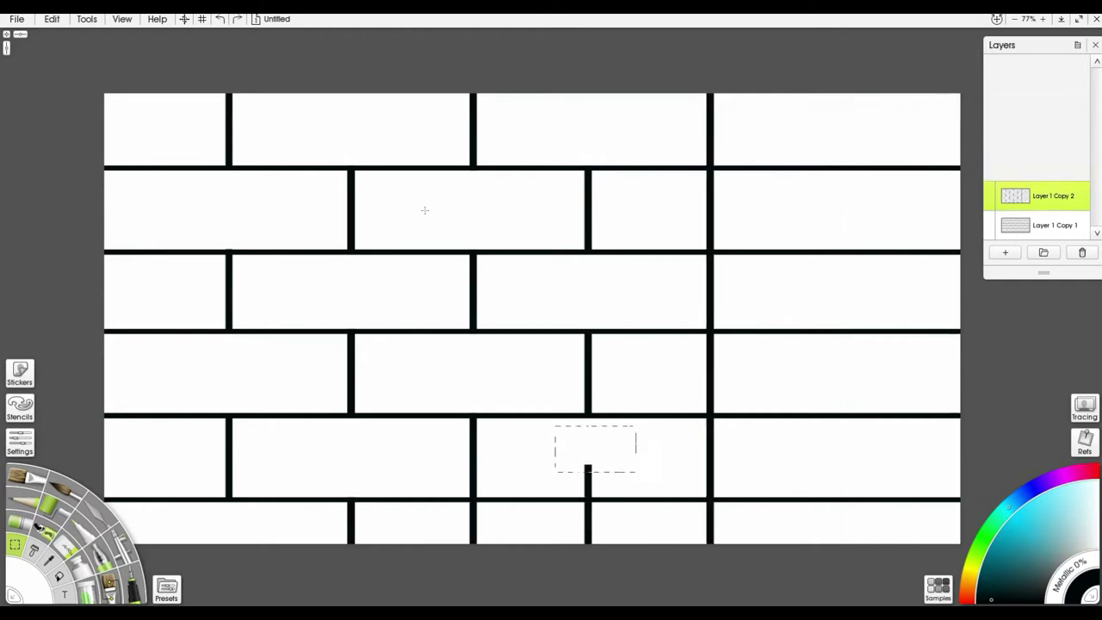
{"action": "key", "text": "ctrl+z"}
{"action": "key", "text": "ctrl+z"}
{"action": "key", "text": "ctrl+z"}
{"action": "key", "text": "ctrl+z"}
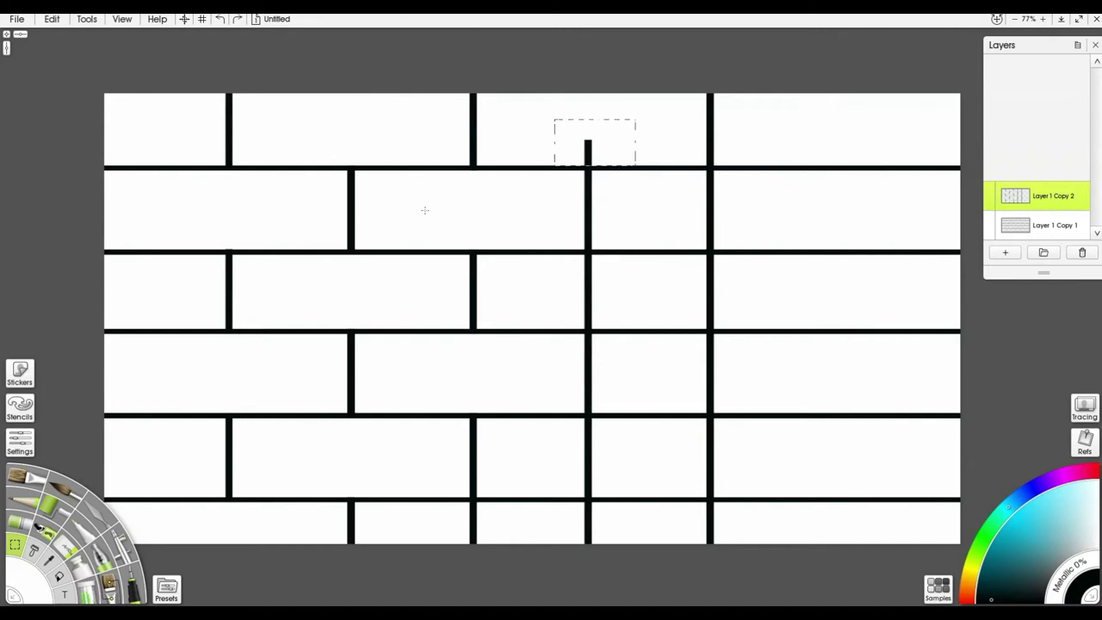
{"action": "key", "text": "ctrl+z"}
{"action": "key", "text": "ctrl+z"}
{"action": "key", "text": "ctrl+z"}
{"action": "key", "text": "ctrl+z"}
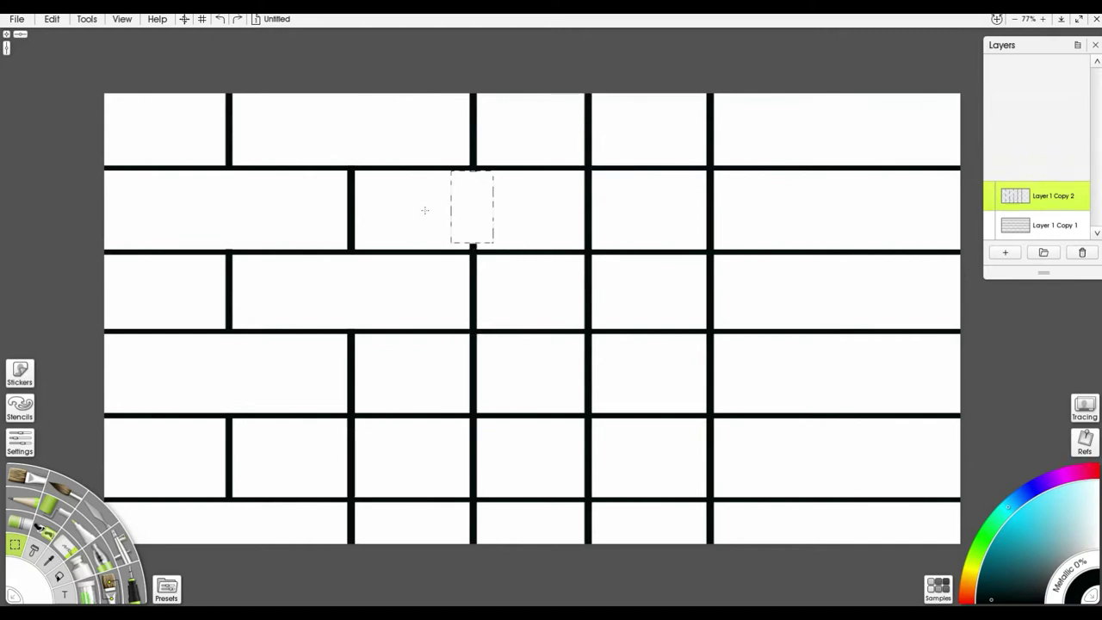
{"action": "key", "text": "ctrl+z"}
{"action": "key", "text": "ctrl+z"}
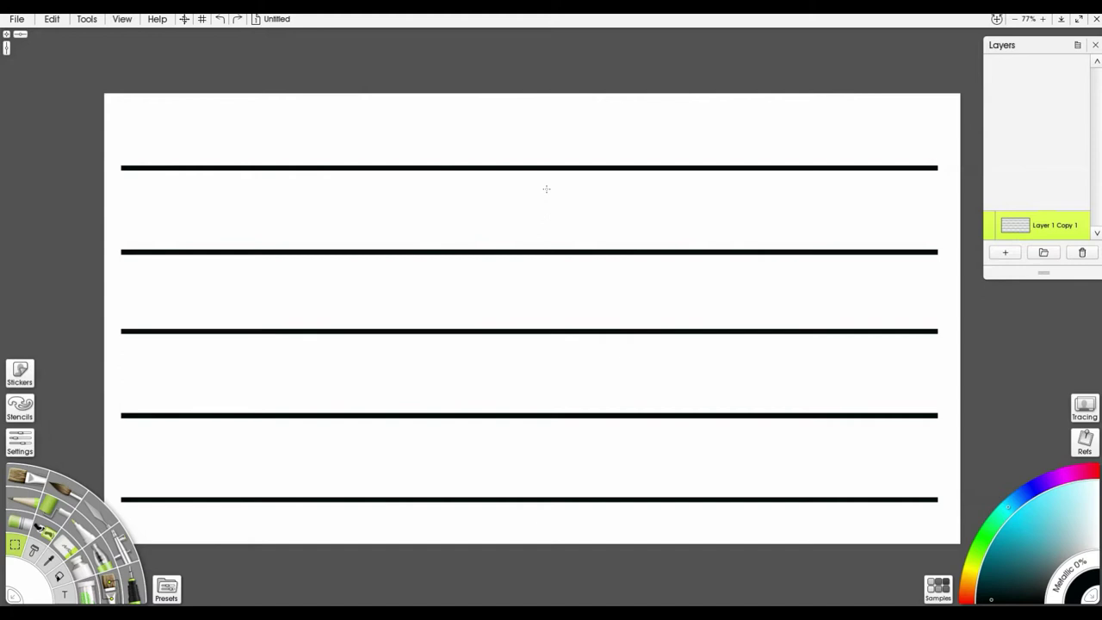
Redo stretching the horizontal lines to the canvas edges, and restore the duplicate layer with its five vertical lines.
{"action": "left_click", "coordinate": [675, 415]}
{"action": "left_click", "coordinate": [675, 415]}
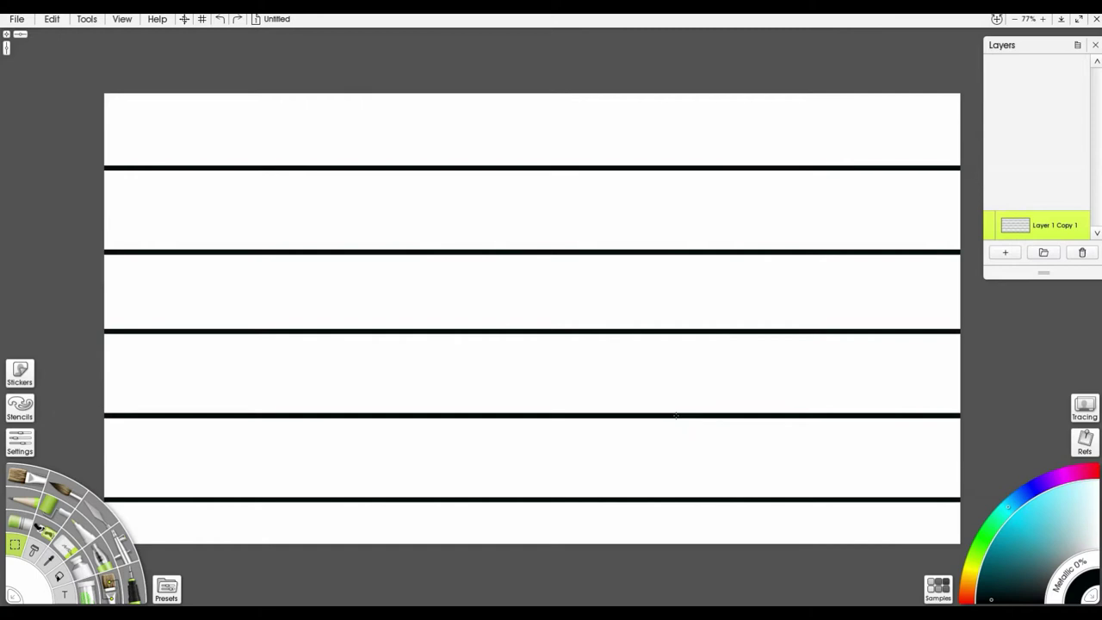
{"action": "key", "text": "ctrl+j"}
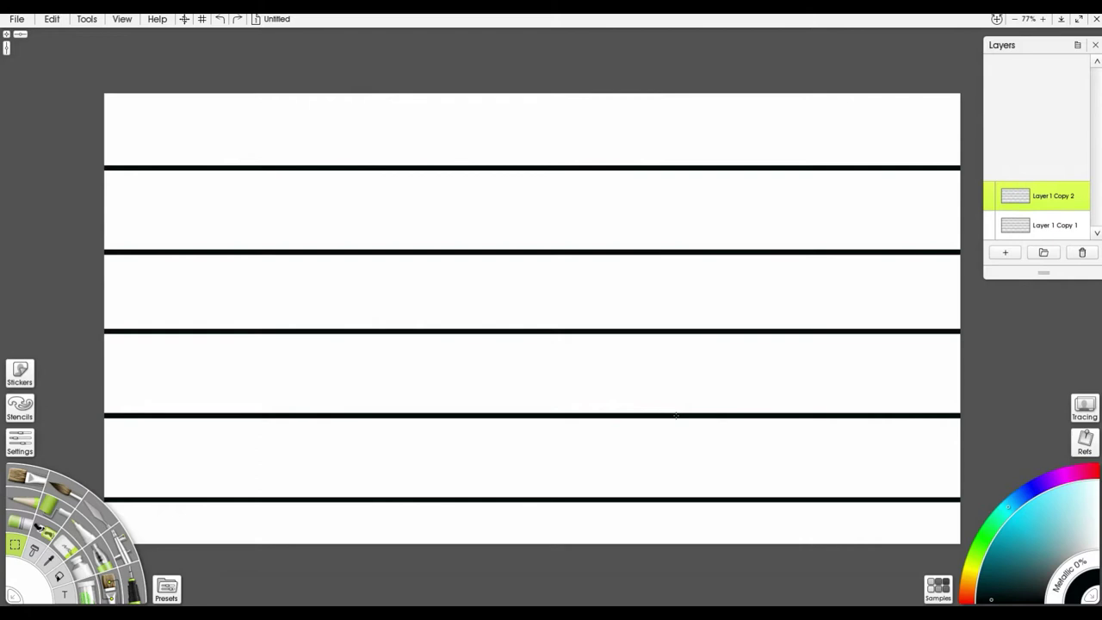
{"action": "key", "text": "ctrl+y"}
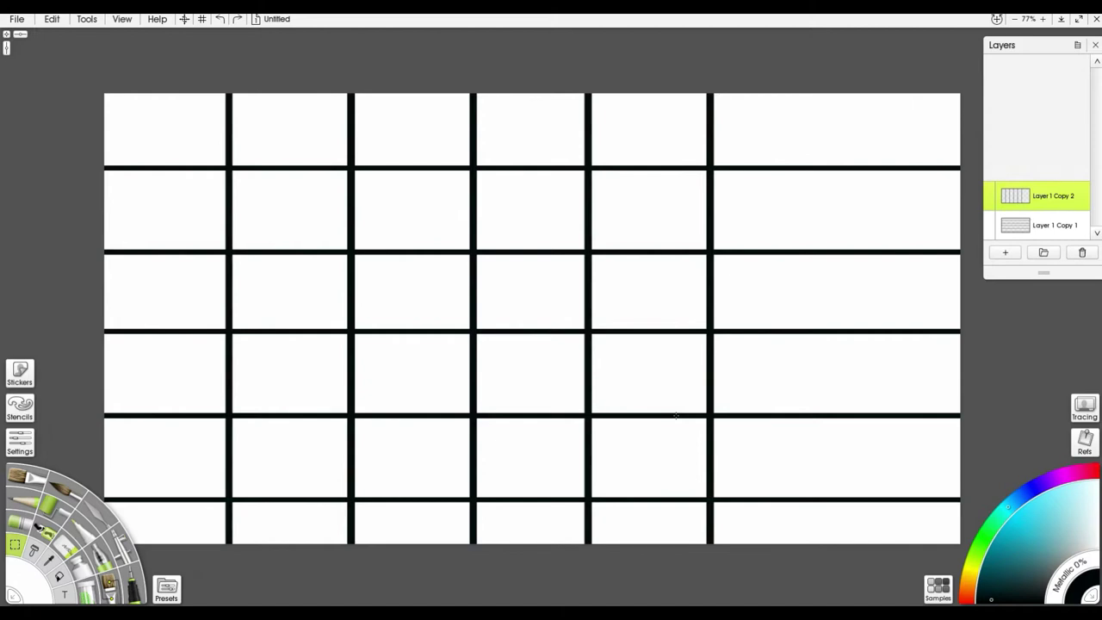
Redo removing the first vertical line's segments in the second, fourth and sixth rows.
{"action": "key", "text": "ctrl+y"}
{"action": "key", "text": "ctrl+y"}
{"action": "key", "text": "ctrl+y"}
{"action": "key", "text": "ctrl+y"}
{"action": "key", "text": "ctrl+y"}
{"action": "key", "text": "ctrl+y"}
{"action": "key", "text": "ctrl+y"}
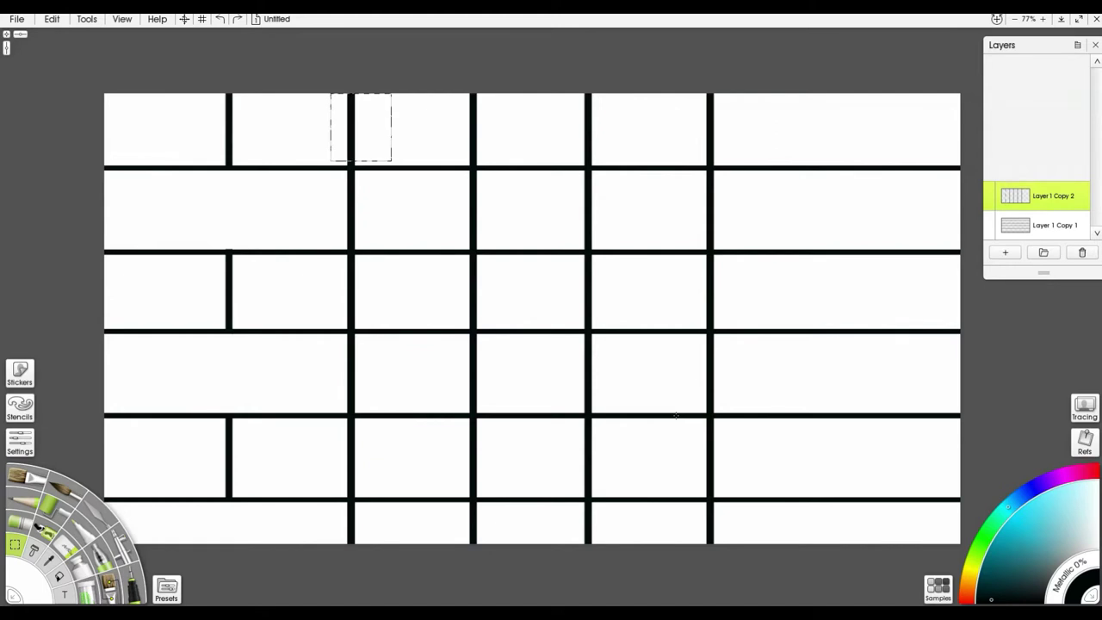
Delete alternating segments of the second and third vertical lines within the top five rows to stagger the bricks.
{"action": "key", "text": "Delete"}
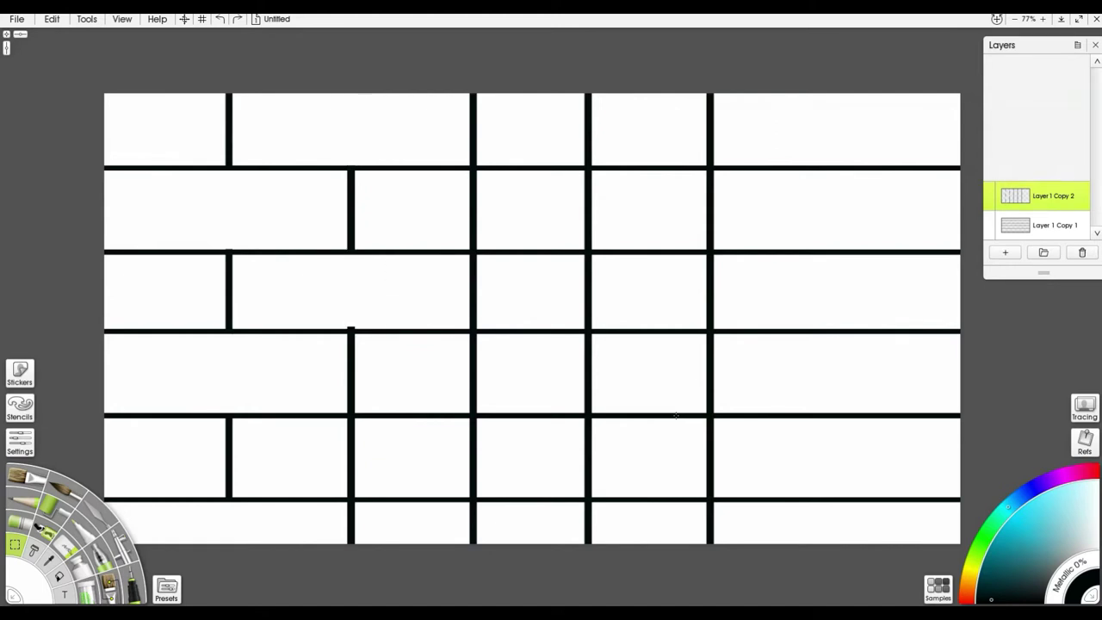
{"action": "left_click_drag", "start_coordinate": [451, 171], "coordinate": [492, 245]}
{"action": "key", "text": "Delete"}
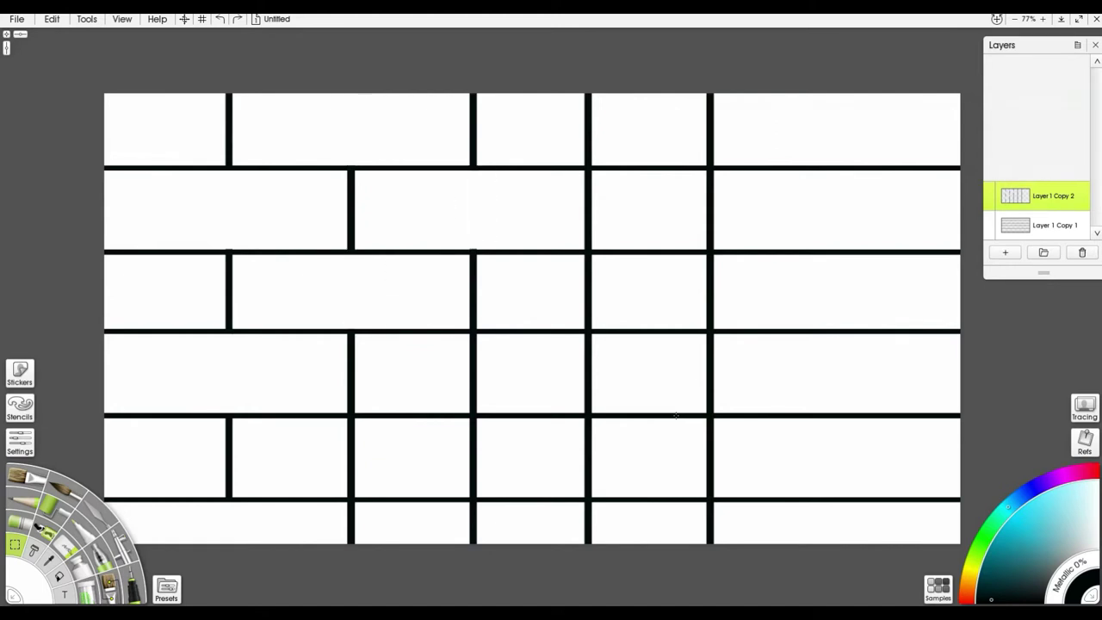
{"action": "left_click_drag", "start_coordinate": [452, 334], "coordinate": [496, 407]}
{"action": "key", "text": "Delete"}
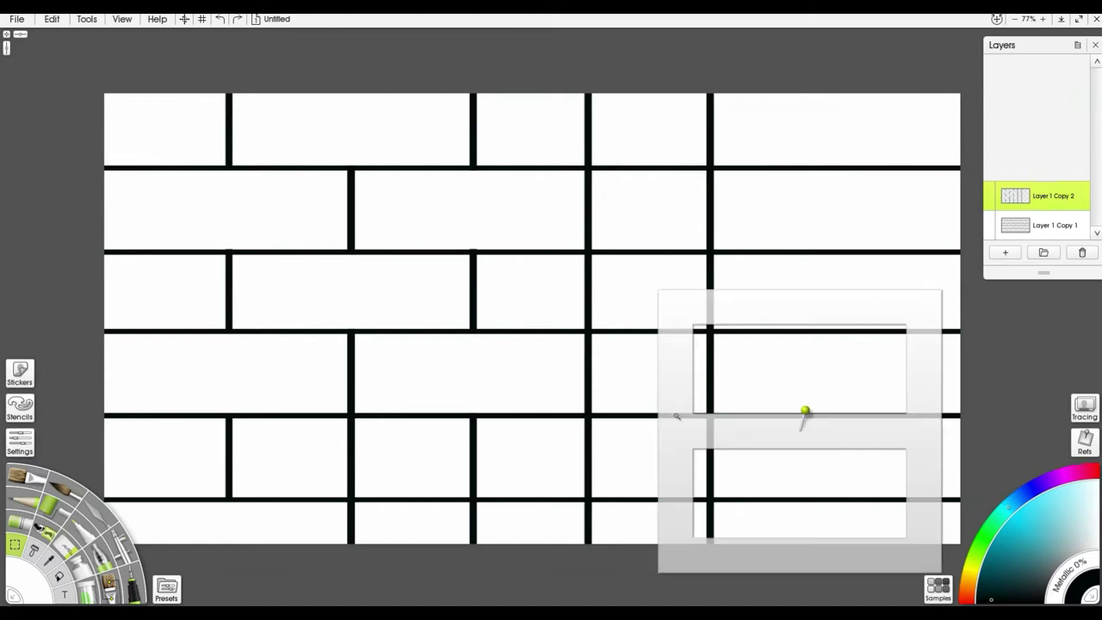
{"action": "left_click_drag", "start_coordinate": [344, 419], "coordinate": [390, 497]}
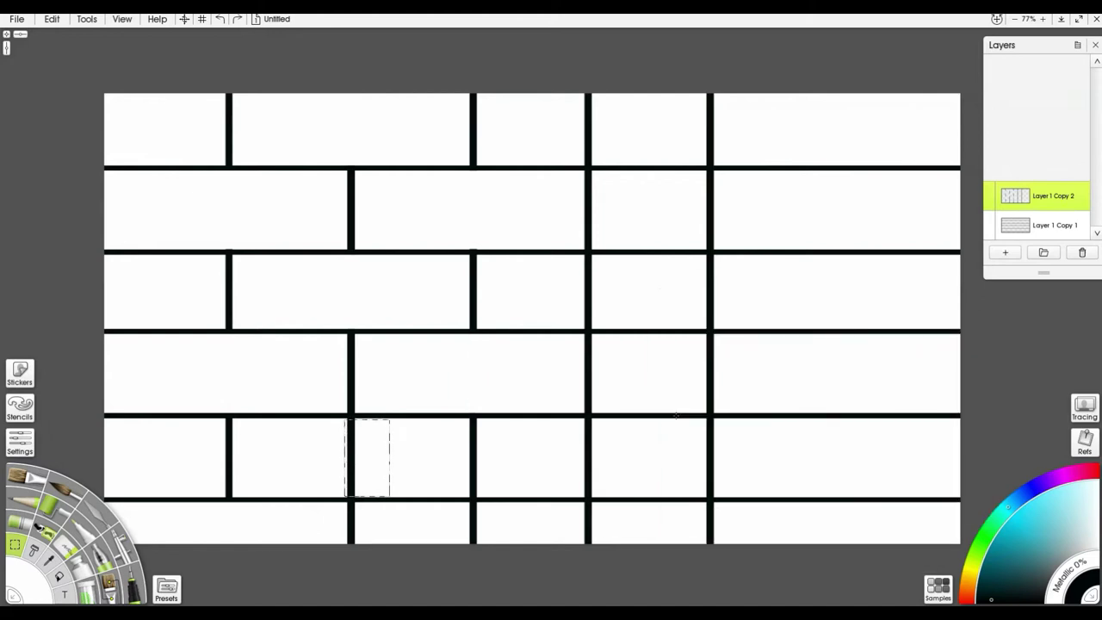
{"action": "key", "text": "Delete"}
Redo removing the fourth vertical line's segments in the first, third and fifth rows.
{"action": "key", "text": "ctrl+z"}
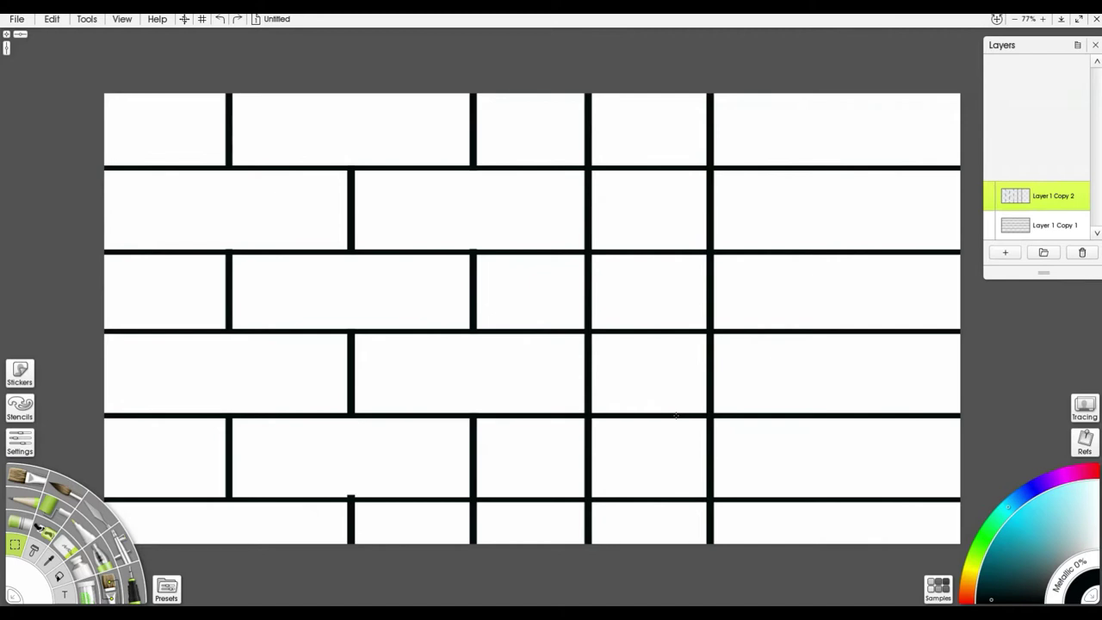
{"action": "key", "text": "ctrl+z"}
{"action": "key", "text": "ctrl+z"}
{"action": "key", "text": "ctrl+z"}
{"action": "key", "text": "ctrl+z"}
{"action": "key", "text": "ctrl+z"}
{"action": "key", "text": "ctrl+z"}
{"action": "key", "text": "ctrl+z"}
{"action": "key", "text": "ctrl+z"}
{"action": "key", "text": "ctrl+z"}
{"action": "key", "text": "ctrl+z"}
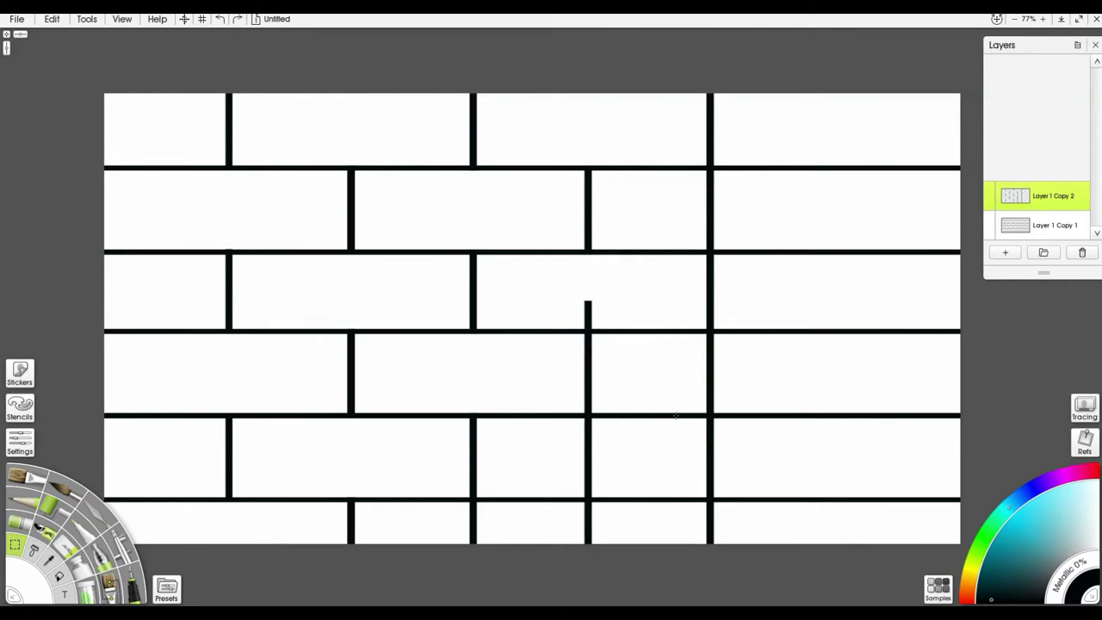
{"action": "key", "text": "ctrl+y"}
{"action": "key", "text": "ctrl+z"}
{"action": "key", "text": "ctrl+z"}
{"action": "key", "text": "ctrl+z"}
{"action": "key", "text": "ctrl+z"}
{"action": "key", "text": "ctrl+z"}
{"action": "key", "text": "ctrl+z"}
{"action": "key", "text": "ctrl+z"}
{"action": "key", "text": "ctrl+z"}
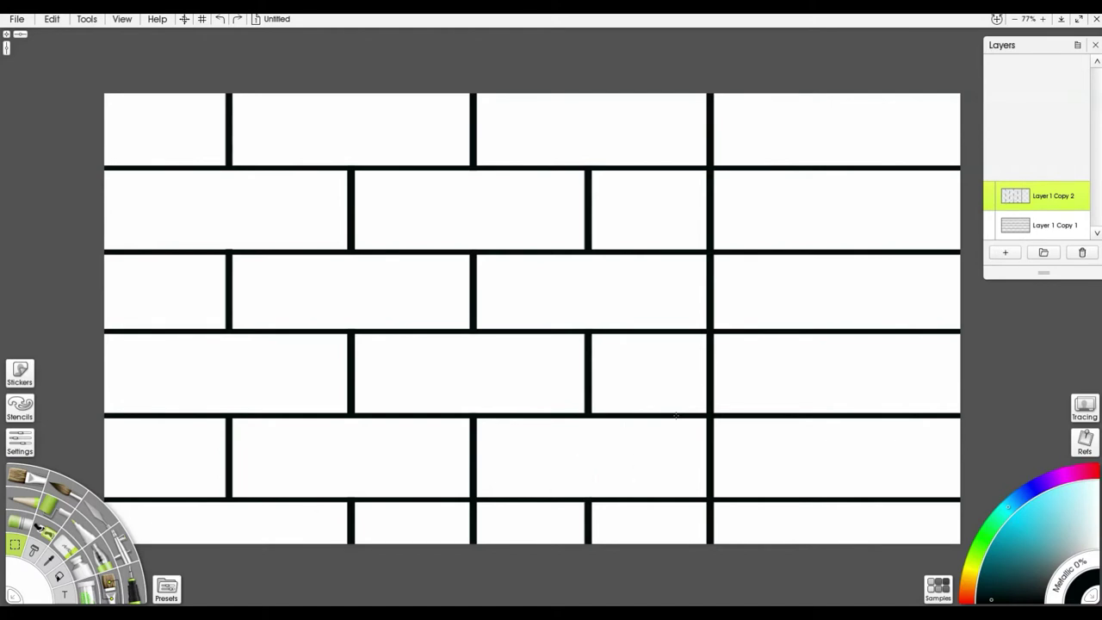
Redo extending the brick pattern to the canvas's right edge with a shifted layer copy, and remove the overlapping segments in alternate rows.
{"action": "key", "text": "ctrl+y"}
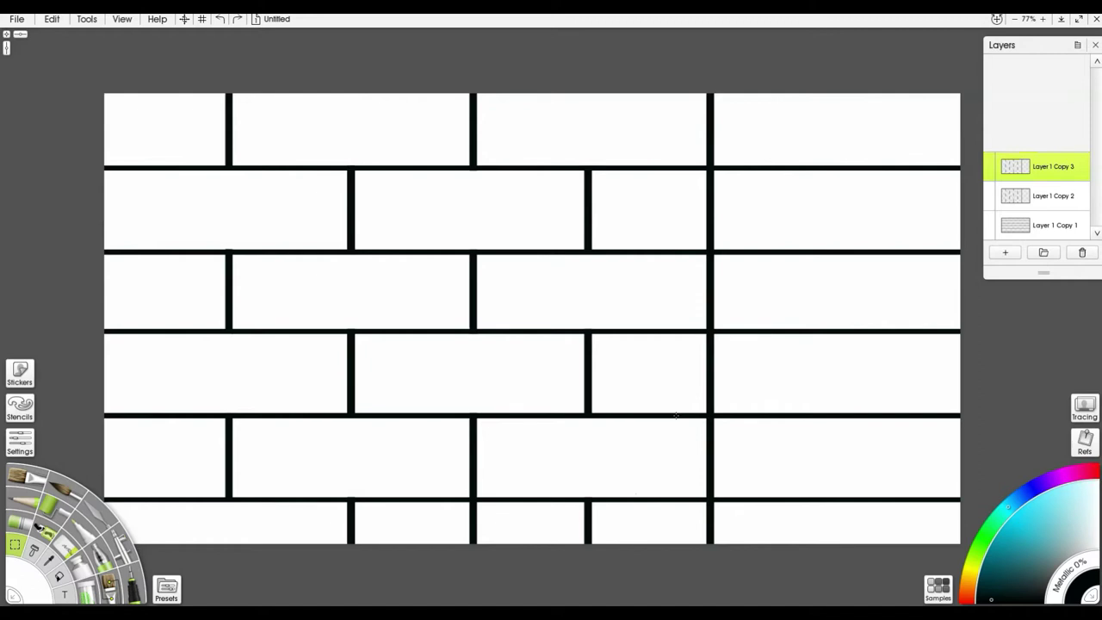
{"action": "key", "text": "ctrl+y"}
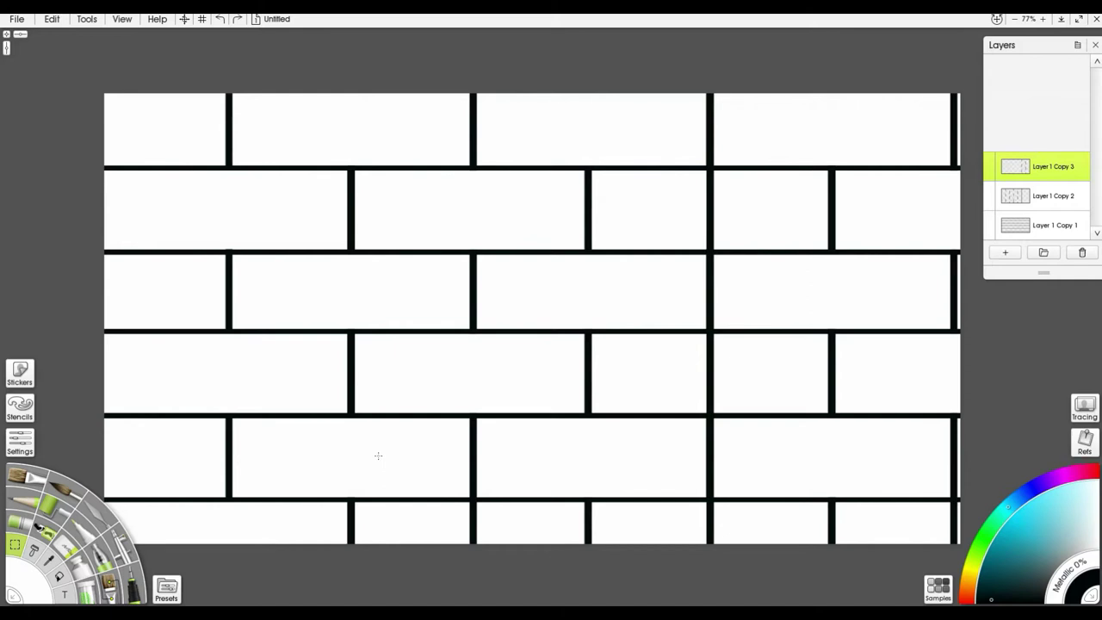
{"action": "key", "text": "ctrl+z"}
{"action": "key", "text": "ctrl+z"}
{"action": "key", "text": "Delete"}
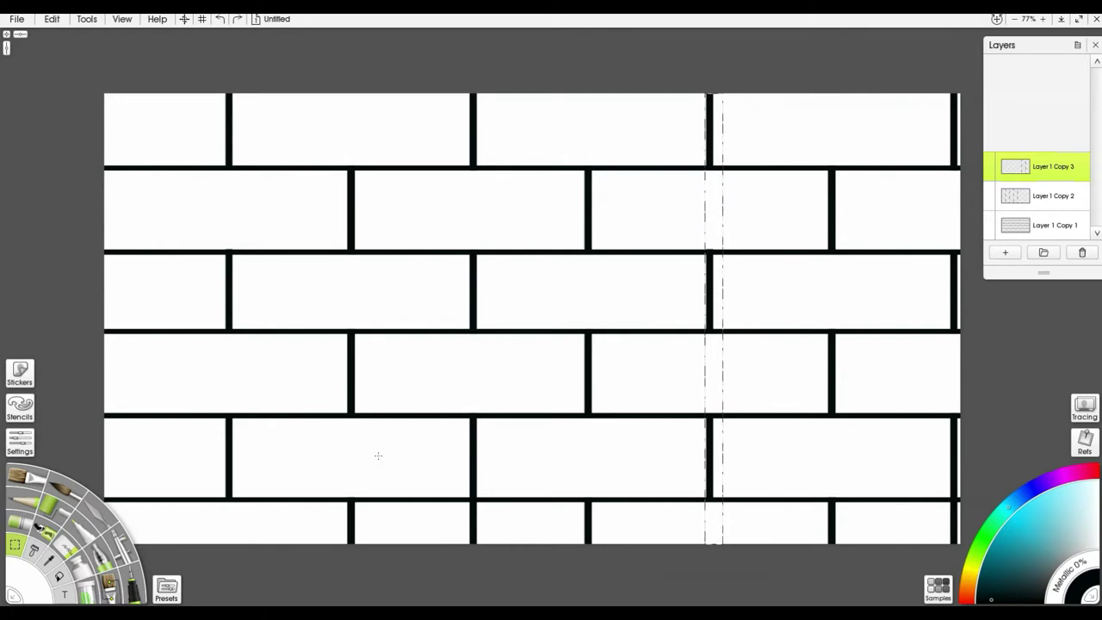
Delete the leftover bottom-row segments below the third vertical line and at the canvas's right edge, and clear the selection.
{"action": "left_click_drag", "start_coordinate": [428, 504], "coordinate": [493, 543]}
{"action": "key", "text": "Delete"}
{"action": "key", "text": "ctrl+d"}
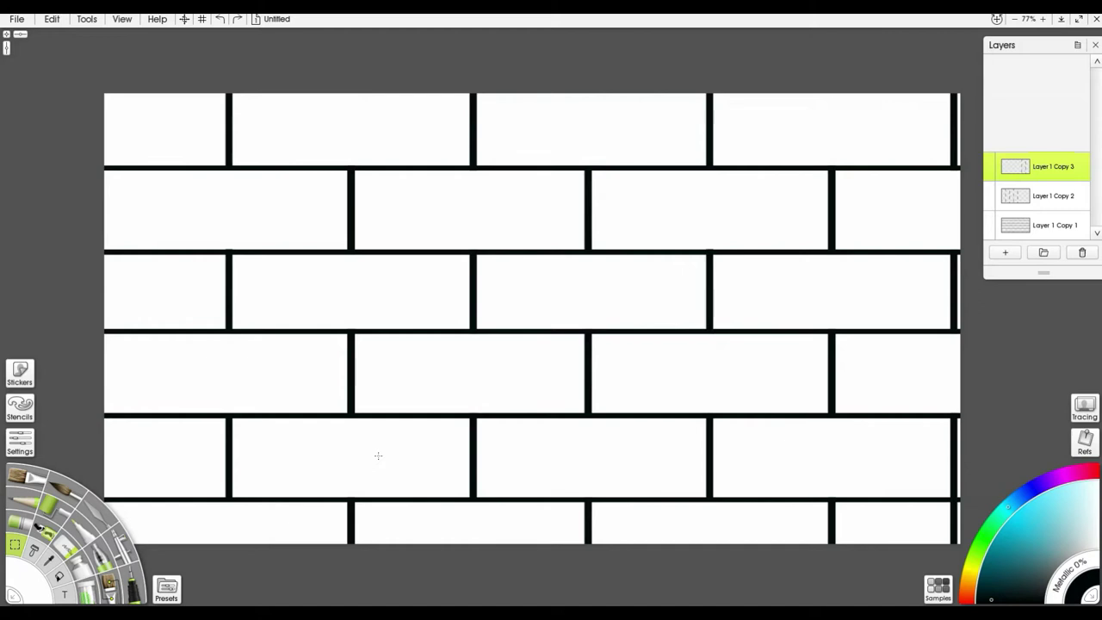
{"action": "left_click_drag", "start_coordinate": [944, 502], "coordinate": [958, 543]}
{"action": "key", "text": "Delete"}
{"action": "key", "text": "ctrl+d"}
{"action": "key", "text": "Delete"}
{"action": "key", "text": "ctrl+d"}
Merge all visible layers into a single brick-pattern layer.
{"action": "scroll", "coordinate": [206, 244], "scroll_direction": "up", "scroll_amount": 5}
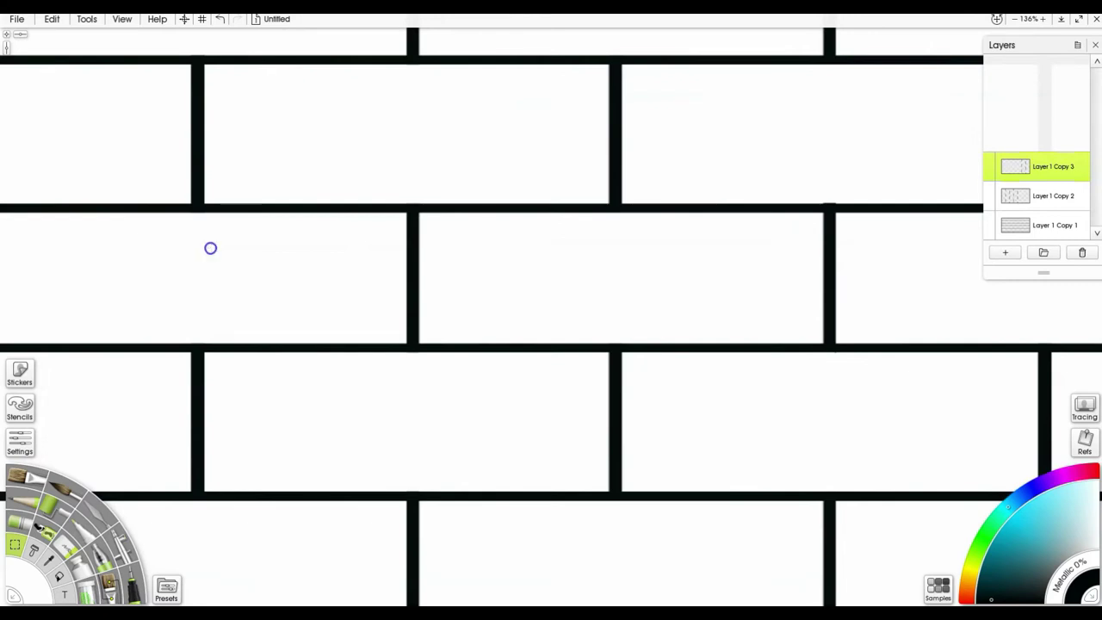
{"action": "left_click_drag", "start_coordinate": [210, 248], "coordinate": [624, 253]}
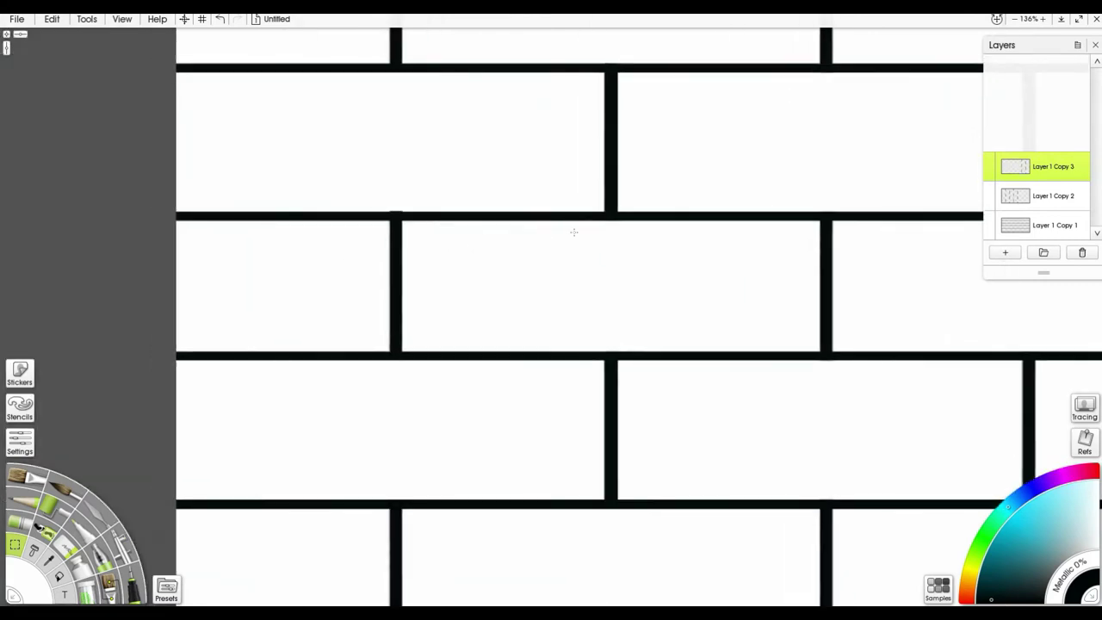
{"action": "mouse_move", "coordinate": [1077, 170]}
{"action": "left_click", "coordinate": [1076, 45]}
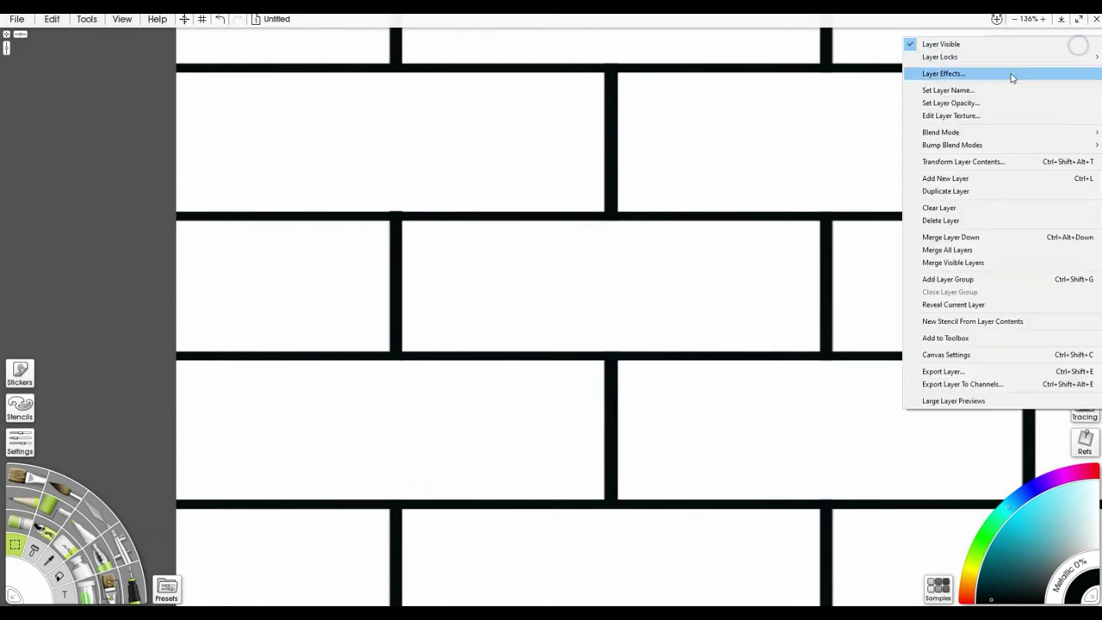
{"action": "left_click", "coordinate": [954, 267]}
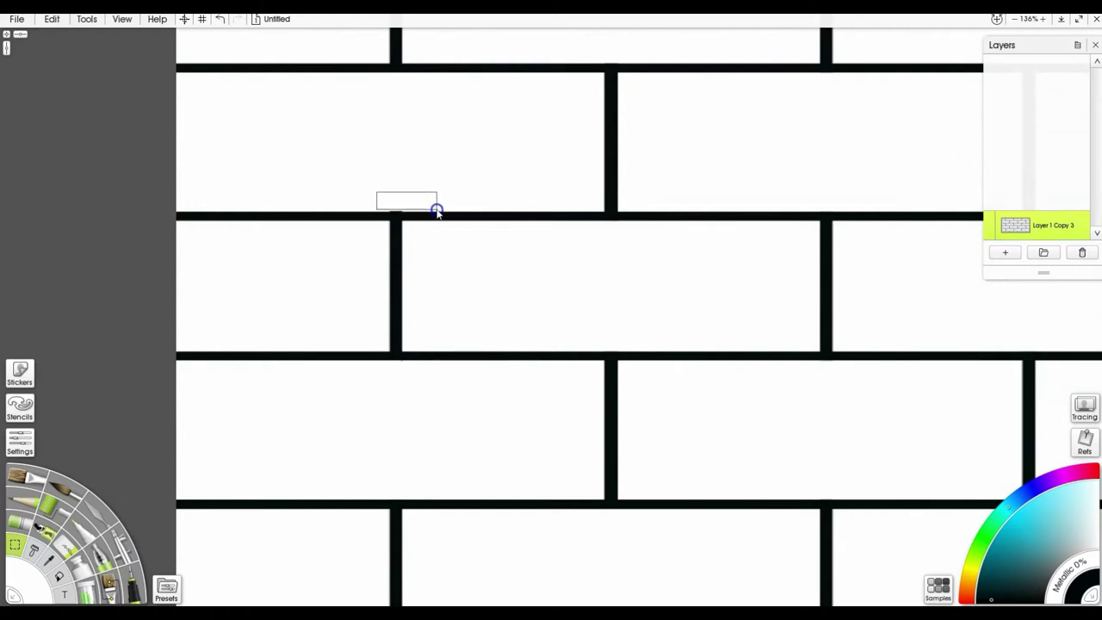
Clean up the stray line ends protruding above the horizontal mortar lines by selecting and erasing each one.
{"action": "left_click_drag", "start_coordinate": [447, 209], "coordinate": [448, 208]}
{"action": "left_click_drag", "start_coordinate": [411, 206], "coordinate": [611, 198]}
{"action": "left_click_drag", "start_coordinate": [772, 230], "coordinate": [619, 221]}
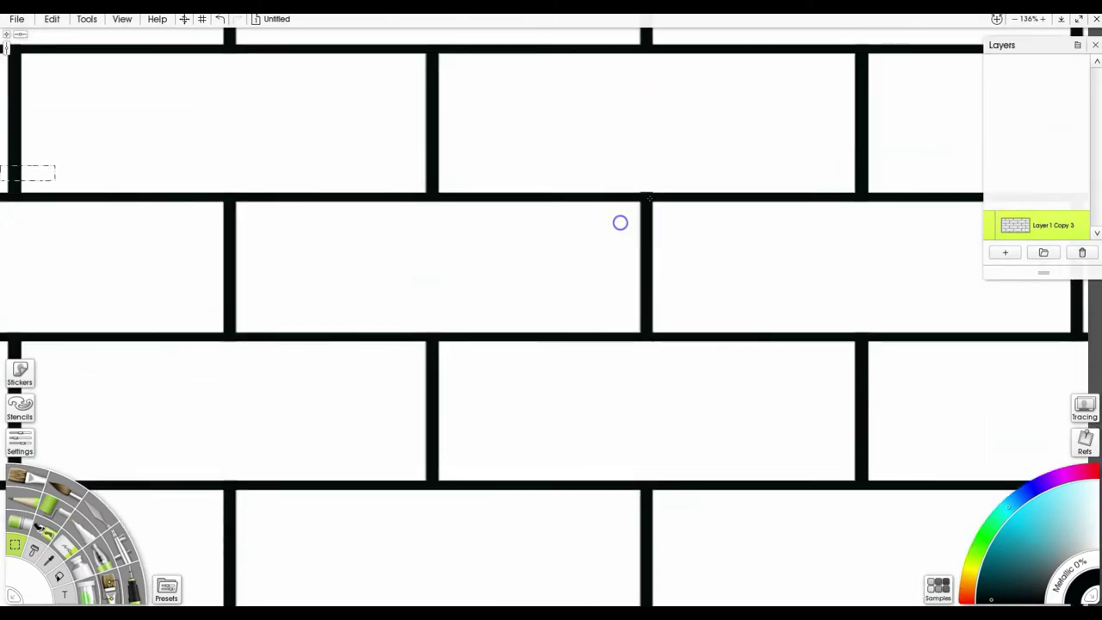
{"action": "left_click_drag", "start_coordinate": [621, 155], "coordinate": [695, 193]}
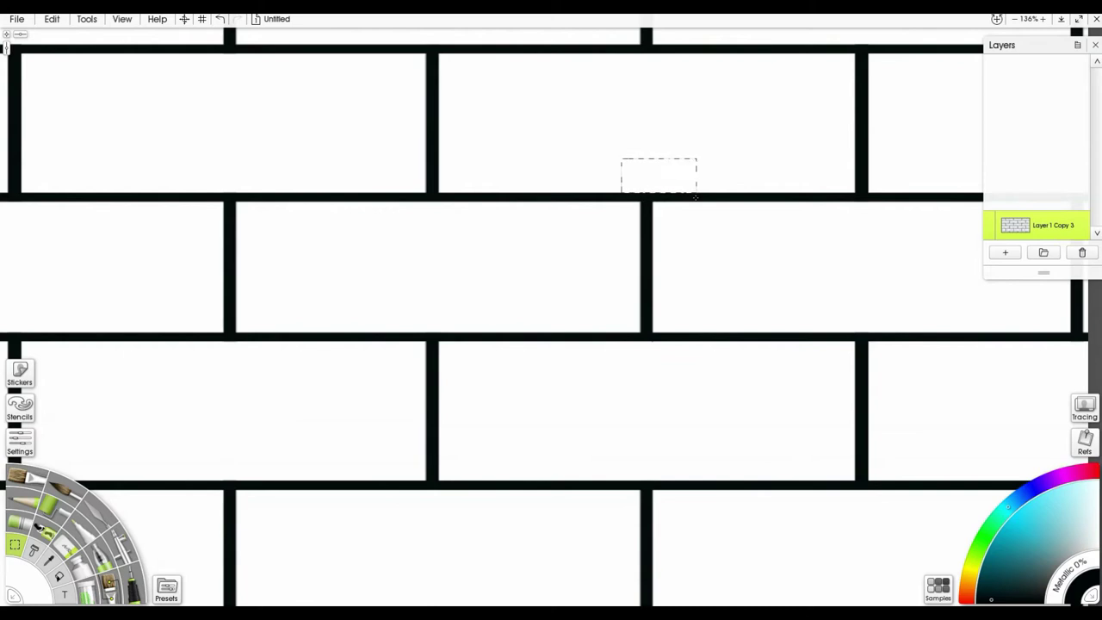
{"action": "mouse_move", "coordinate": [706, 408]}
{"action": "left_mouse_down"}
{"action": "mouse_move", "coordinate": [688, 283]}
{"action": "mouse_move", "coordinate": [604, 125]}
{"action": "mouse_move", "coordinate": [487, 125]}
{"action": "left_mouse_up"}
{"action": "left_click_drag", "start_coordinate": [619, 255], "coordinate": [728, 347]}
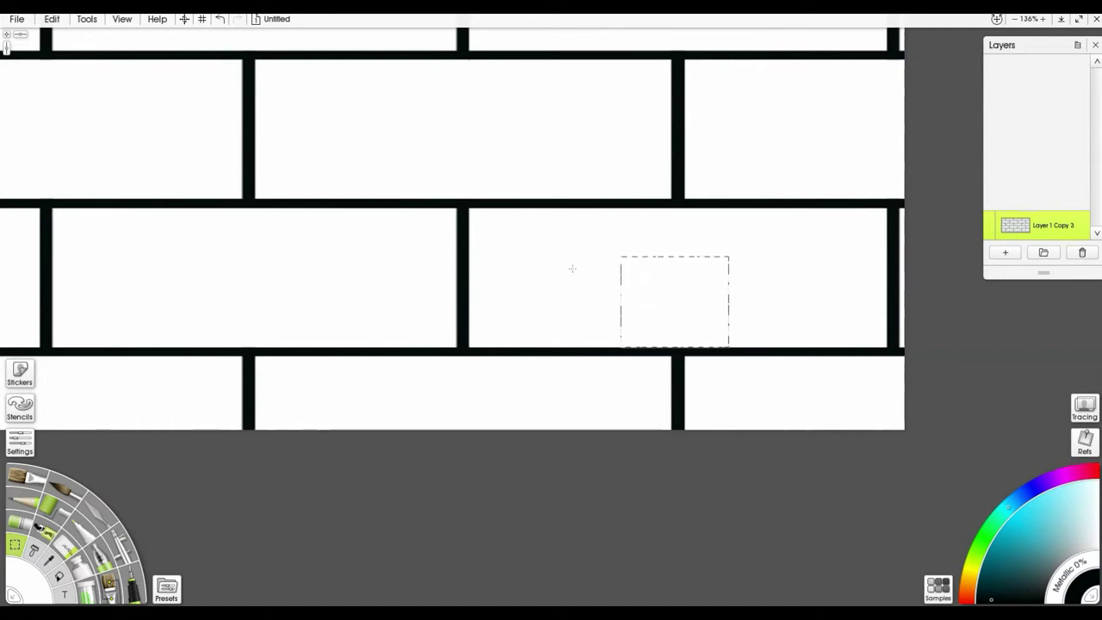
{"action": "left_click_drag", "start_coordinate": [366, 281], "coordinate": [433, 271]}
{"action": "left_click_drag", "start_coordinate": [346, 227], "coordinate": [547, 259]}
{"action": "scroll", "coordinate": [548, 259], "scroll_direction": "down", "scroll_amount": 4}
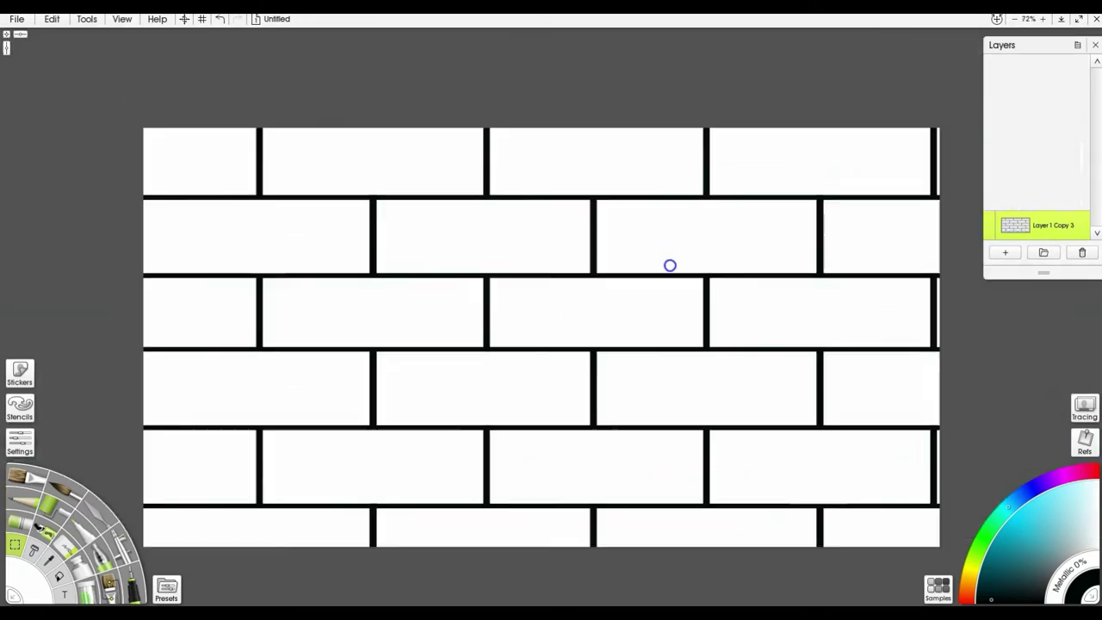
{"action": "left_click_drag", "start_coordinate": [670, 265], "coordinate": [676, 255]}
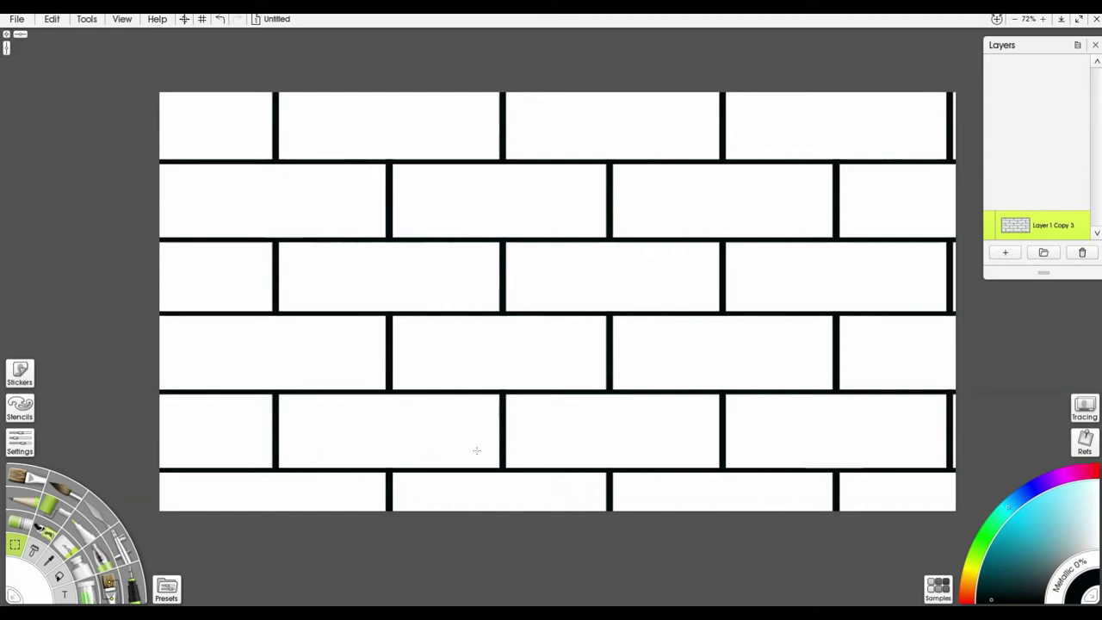
Create a new stencil from the merged brick layer's contents.
{"action": "left_click_drag", "start_coordinate": [378, 450], "coordinate": [429, 466]}
{"action": "left_click", "coordinate": [453, 454]}
{"action": "right_click", "coordinate": [1014, 227]}
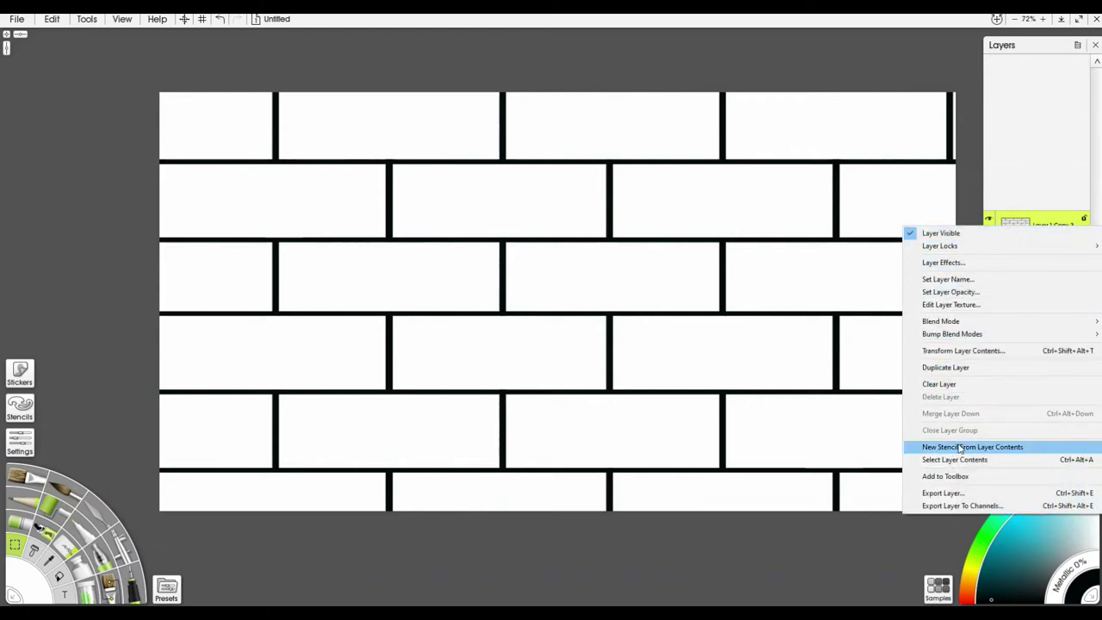
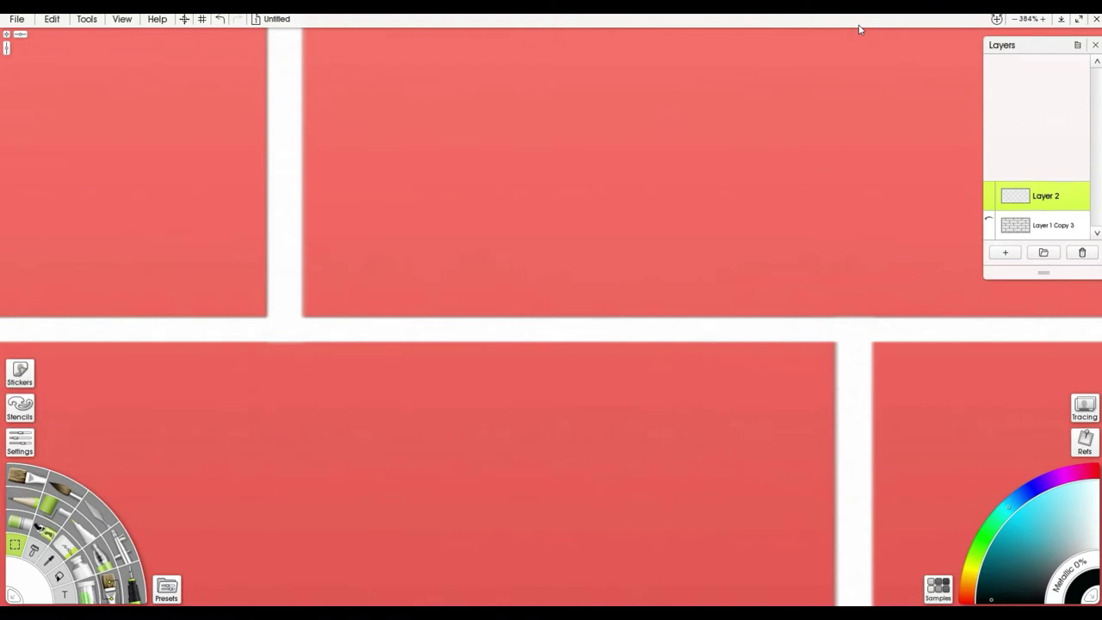
Save the brick stencil to the collection in the SteamPunk group under the name "Brick wall".
{"action": "key", "text": "plus"}
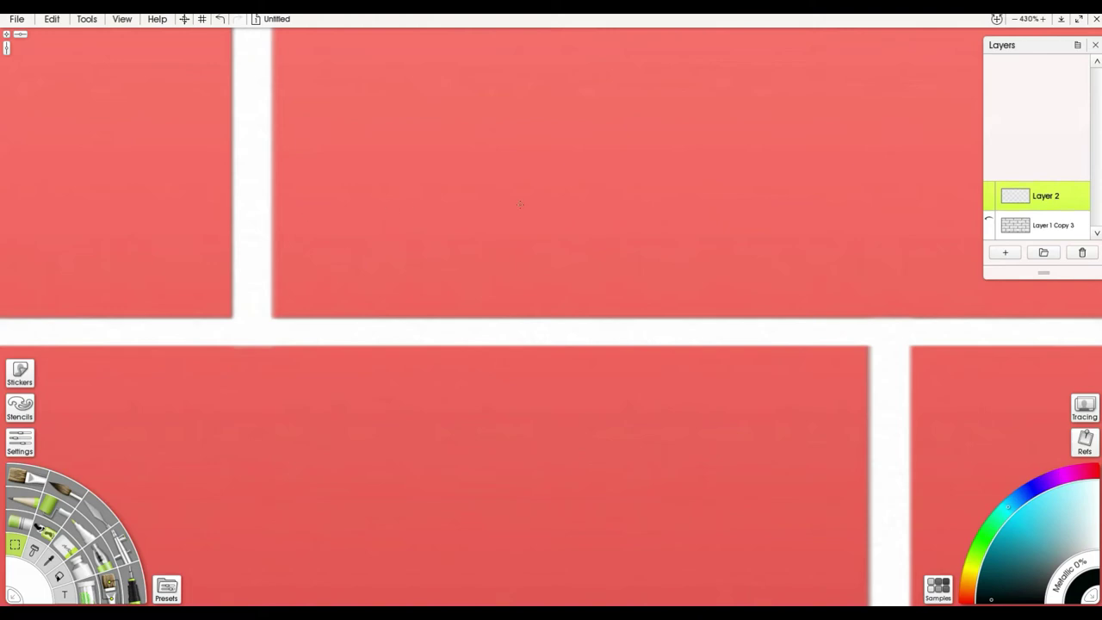
{"action": "scroll", "coordinate": [519, 204], "scroll_direction": "down", "scroll_amount": 15}
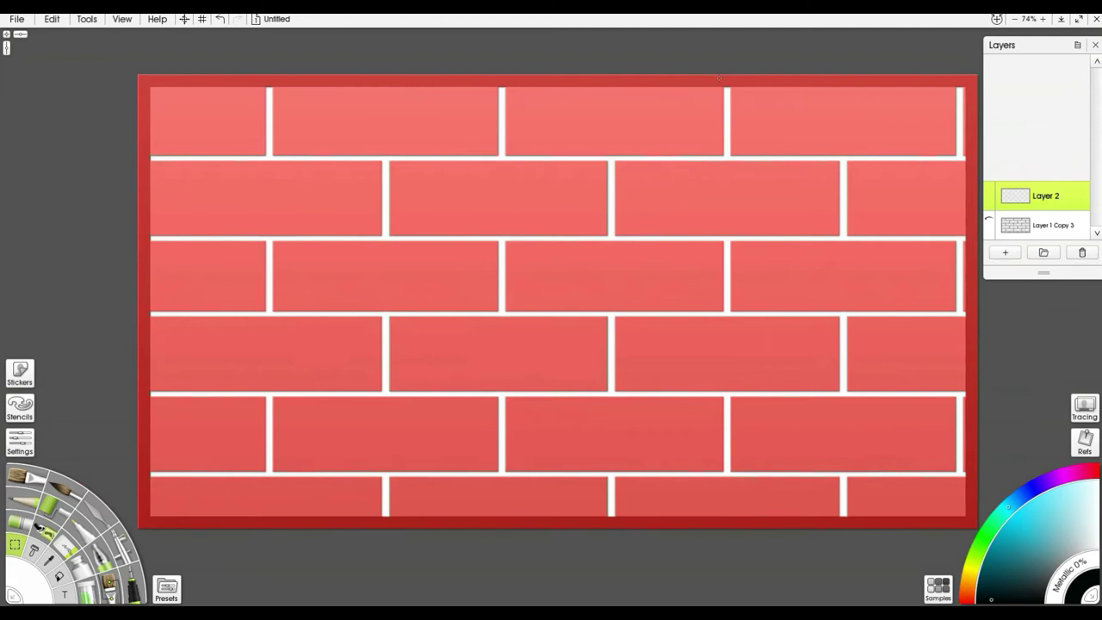
{"action": "right_click", "coordinate": [658, 140]}
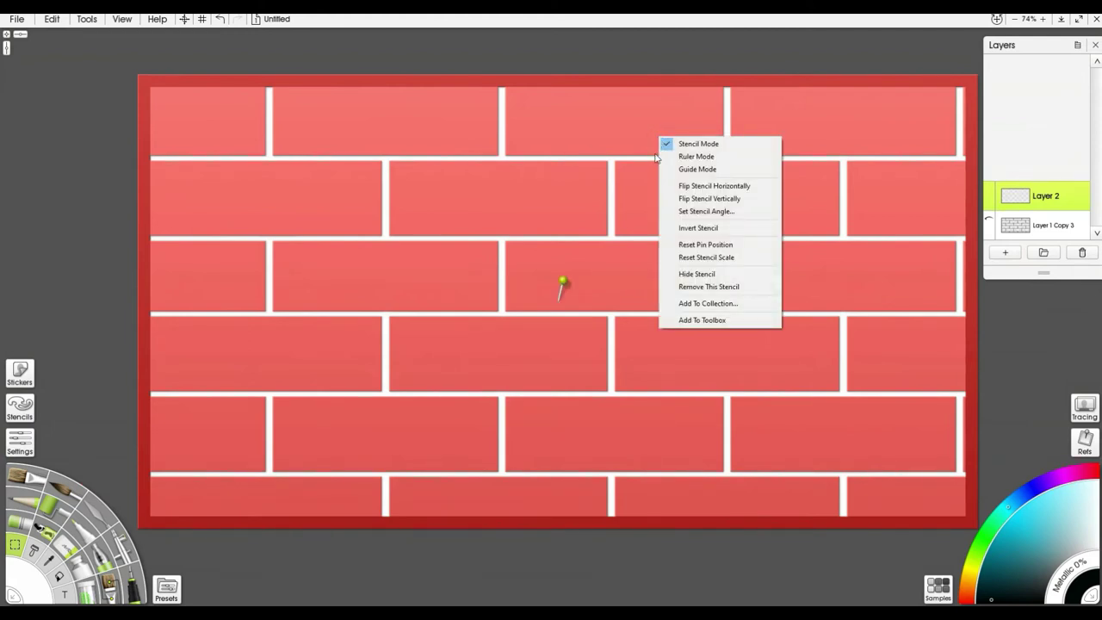
{"action": "left_click", "coordinate": [697, 306]}
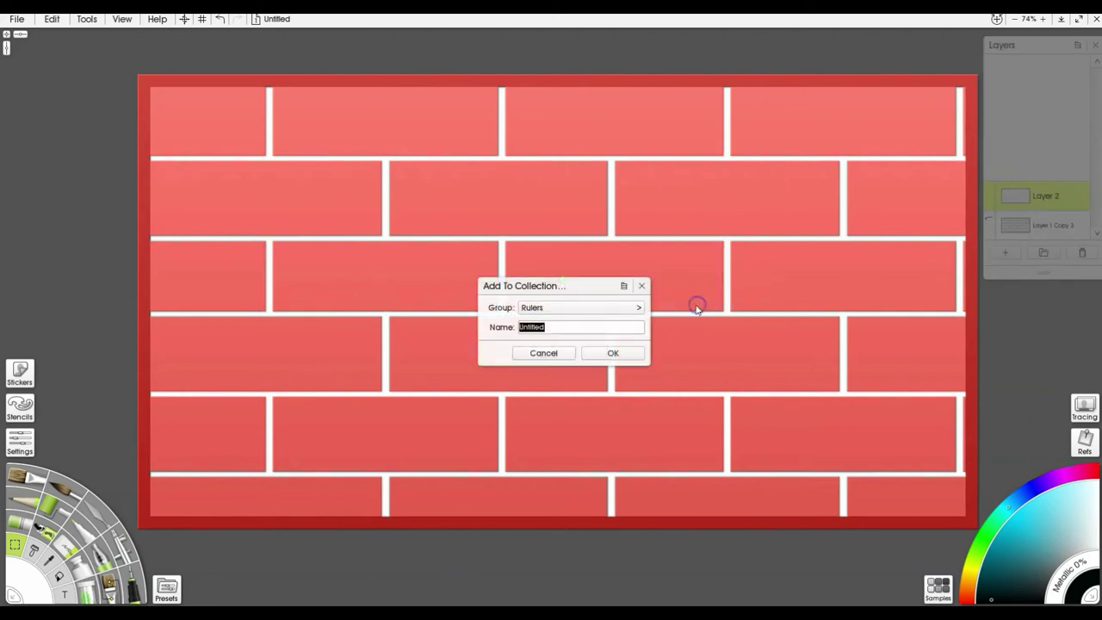
{"action": "left_click", "coordinate": [637, 309]}
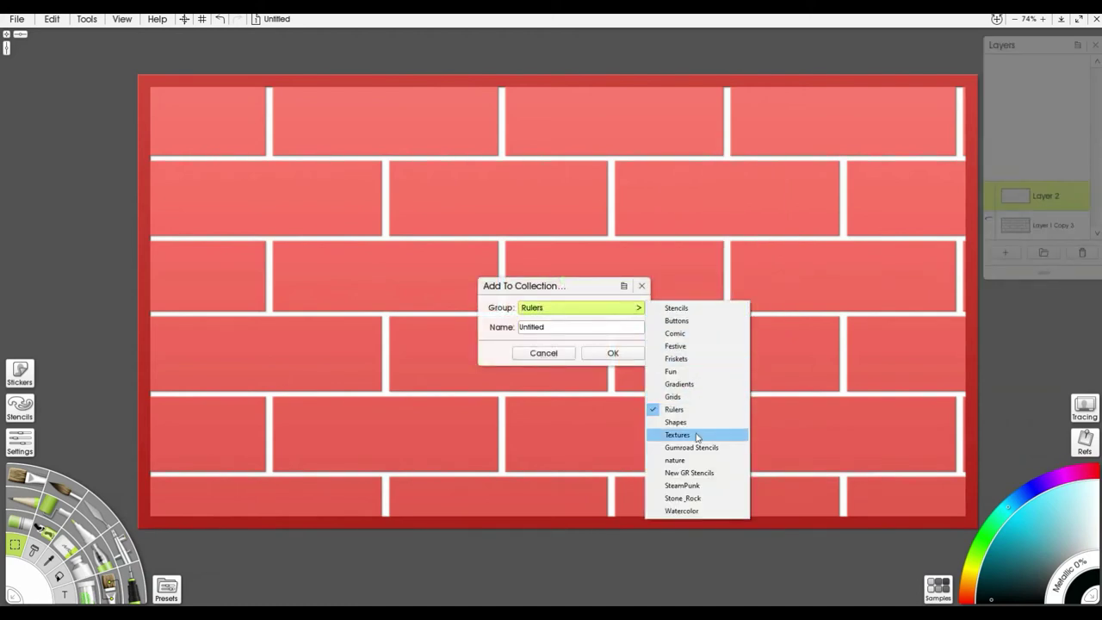
{"action": "left_click", "coordinate": [687, 486]}
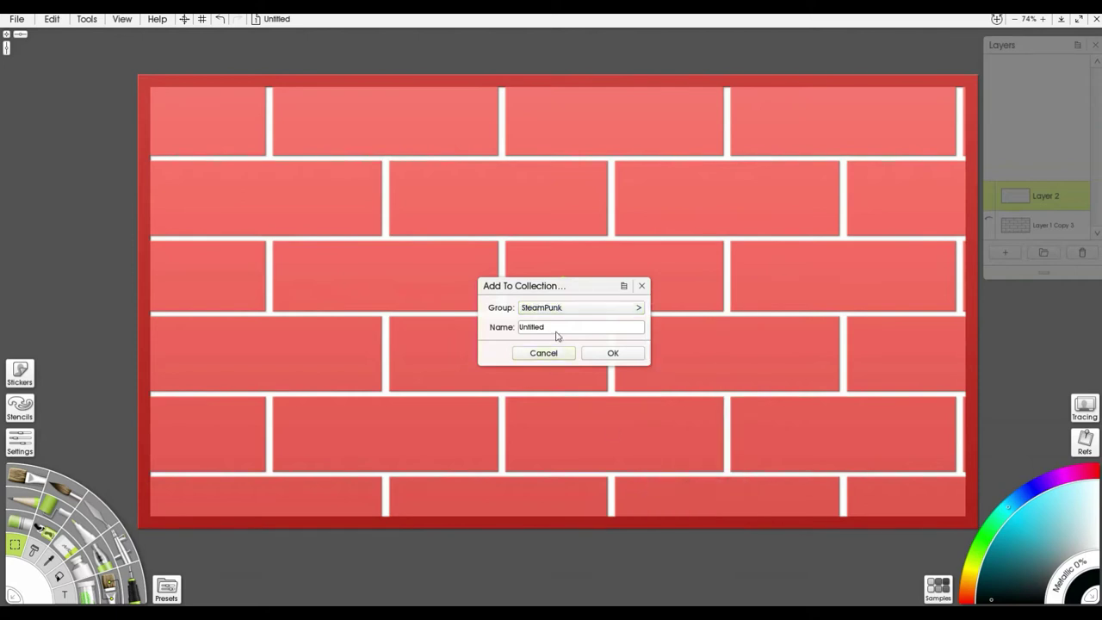
{"action": "left_click_drag", "start_coordinate": [556, 333], "coordinate": [518, 331]}
{"action": "type", "text": "Brick wall"}
{"action": "left_click", "coordinate": [593, 352]}
Hide the brick stencil and delete the brick-line layer, Layer 1 Copy 3.
{"action": "right_click", "coordinate": [810, 130]}
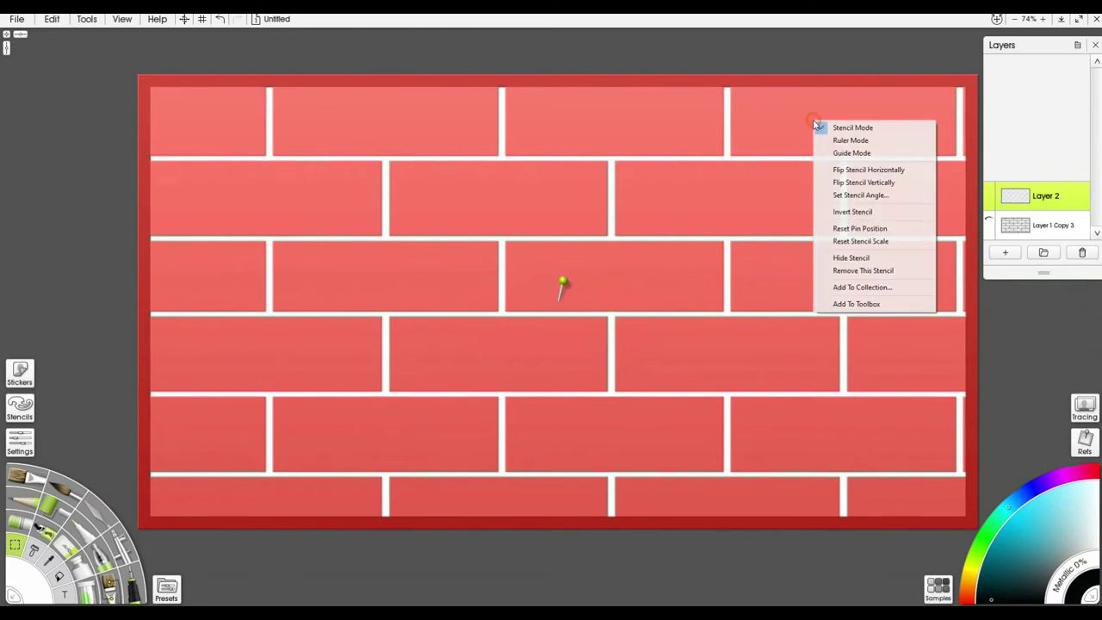
{"action": "left_click", "coordinate": [831, 256]}
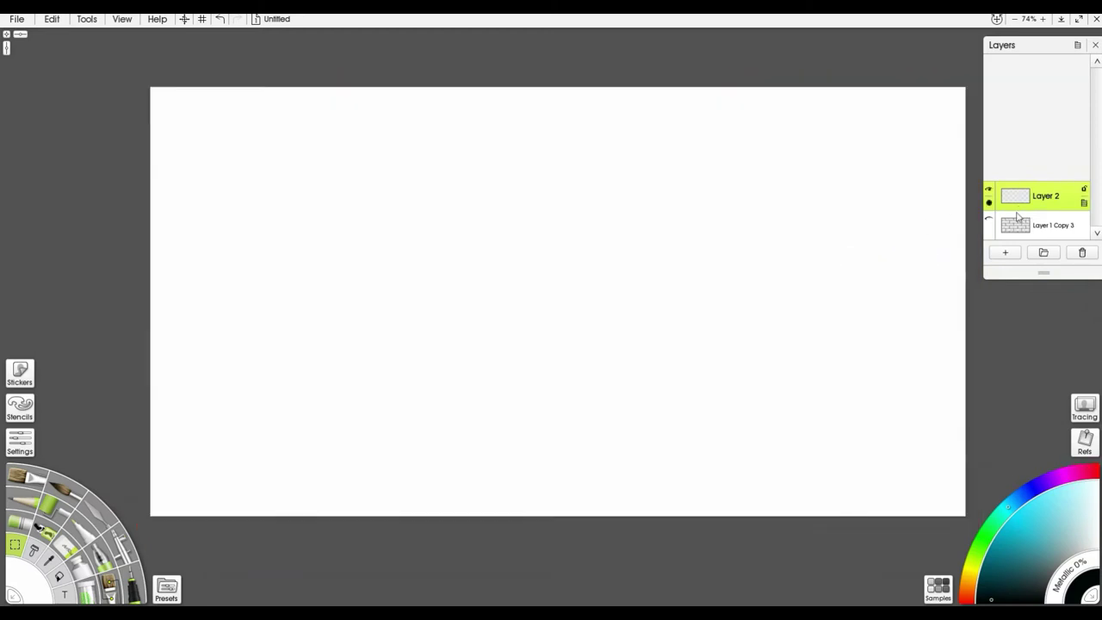
{"action": "left_click", "coordinate": [1050, 231]}
{"action": "left_click", "coordinate": [1081, 252]}
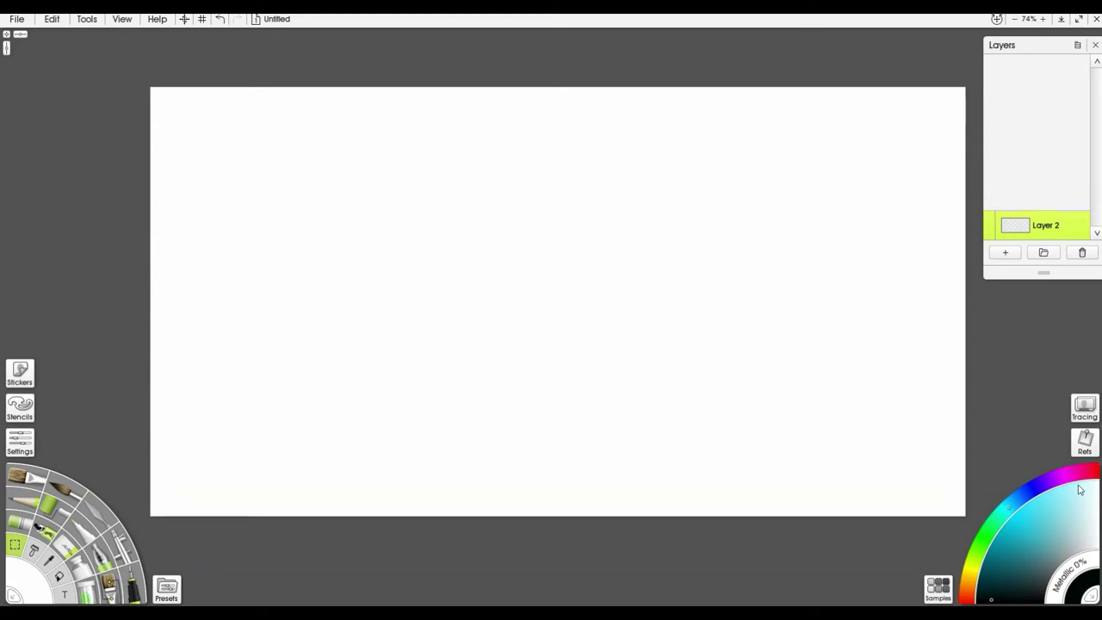
Choose a burnt-orange paint colour by setting a red-orange hue and a medium-dark shade.
{"action": "left_click", "coordinate": [969, 585]}
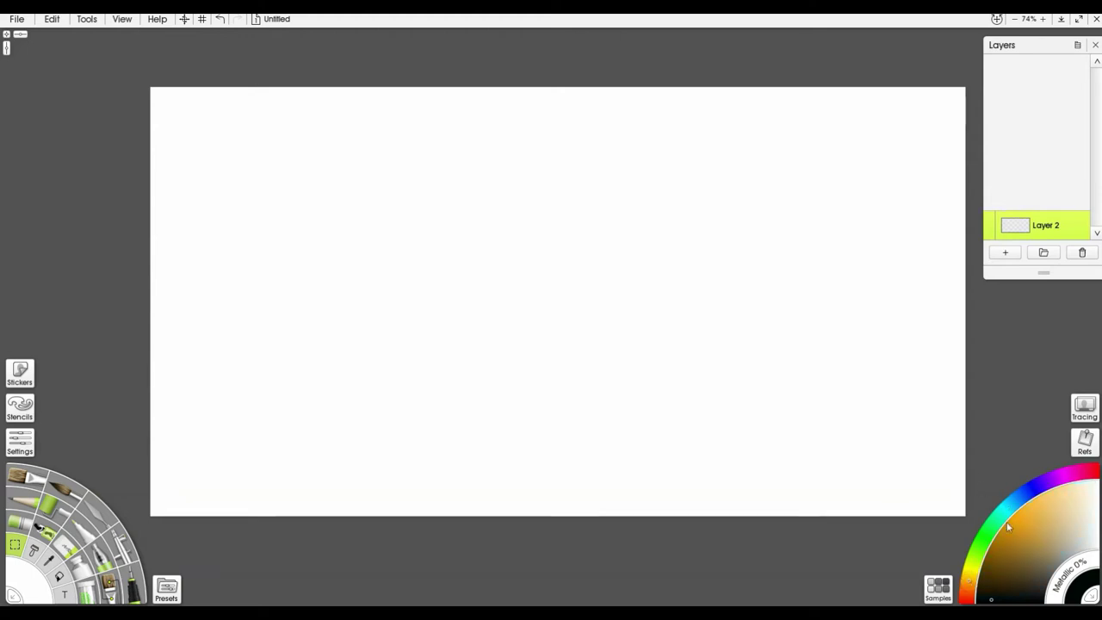
{"action": "left_click", "coordinate": [1011, 543]}
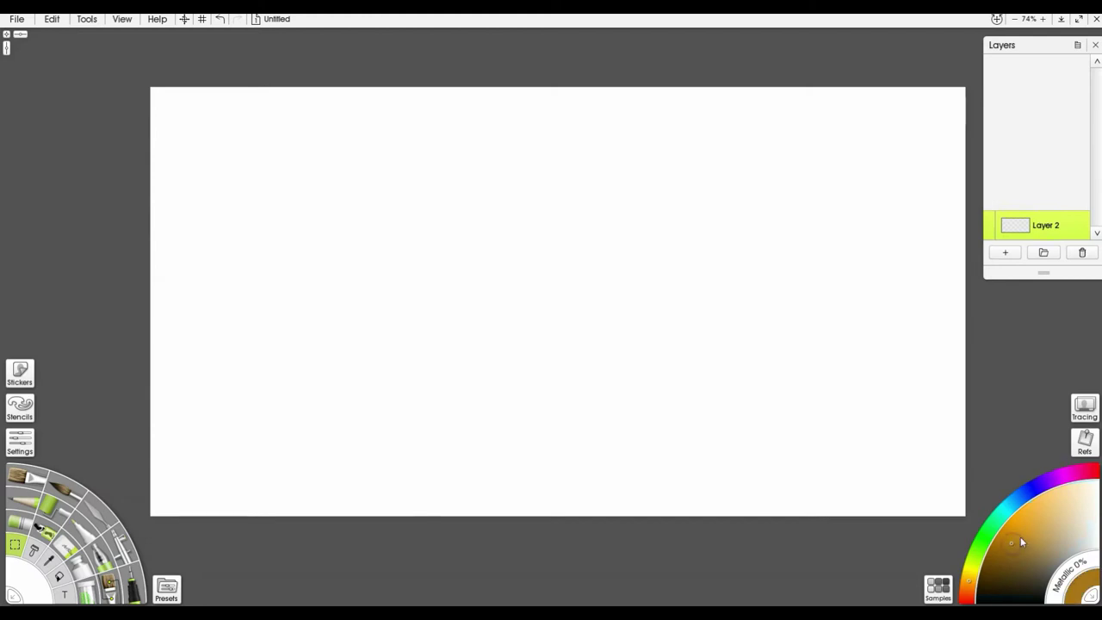
{"action": "left_click", "coordinate": [966, 590]}
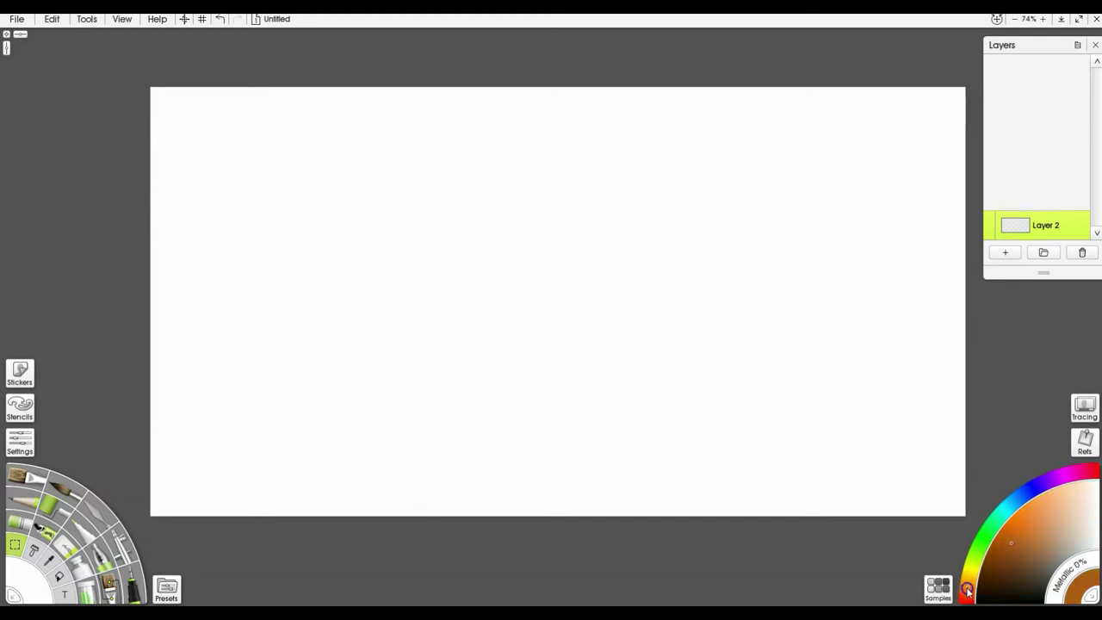
{"action": "left_click", "coordinate": [1031, 538]}
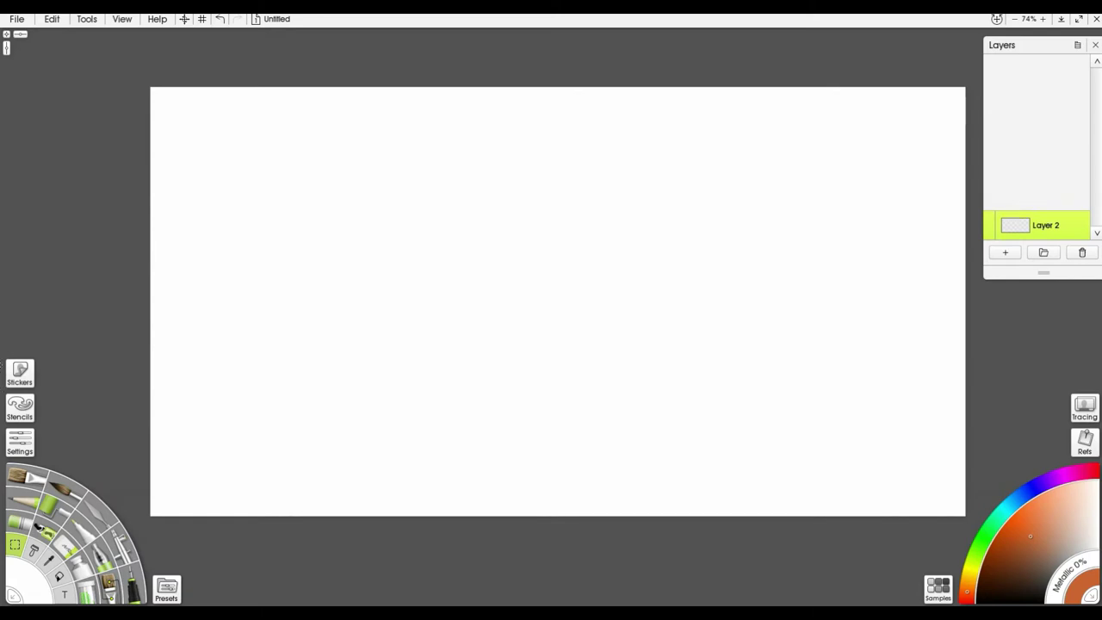
Cover the whole canvas on Layer 2 with slightly varied orange tones using the Paint Roller at 112% size.
{"action": "left_click", "coordinate": [52, 507]}
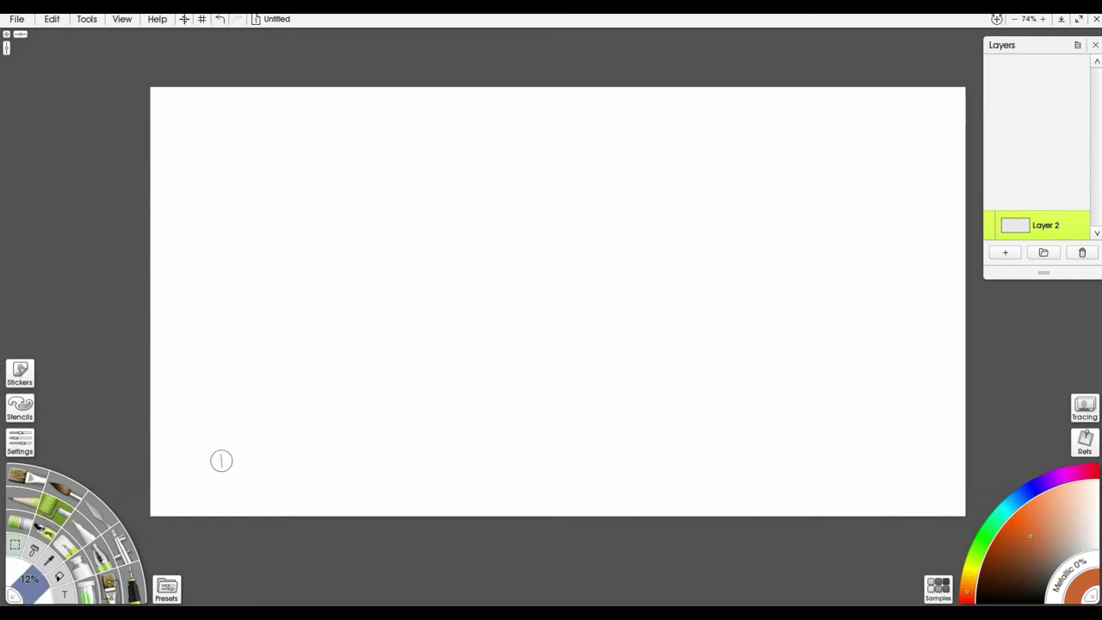
{"action": "mouse_move", "coordinate": [325, 487]}
{"action": "left_mouse_down"}
{"action": "mouse_move", "coordinate": [482, 413]}
{"action": "mouse_move", "coordinate": [457, 420]}
{"action": "left_mouse_up"}
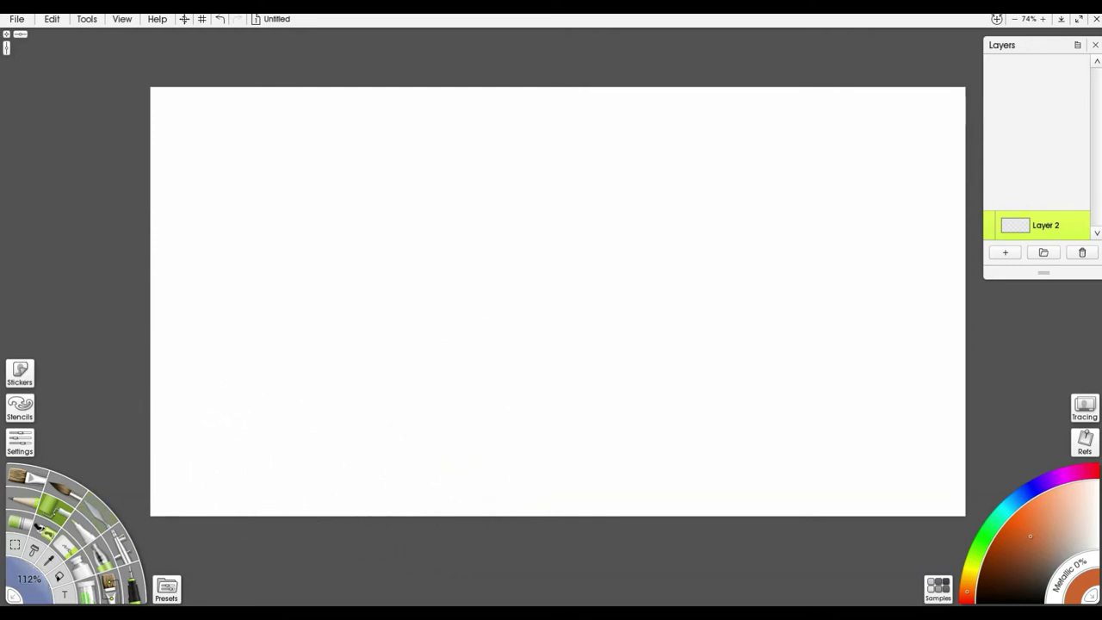
{"action": "mouse_move", "coordinate": [191, 504]}
{"action": "left_mouse_down"}
{"action": "mouse_move", "coordinate": [203, 340]}
{"action": "mouse_move", "coordinate": [219, 455]}
{"action": "mouse_move", "coordinate": [258, 490]}
{"action": "mouse_move", "coordinate": [500, 296]}
{"action": "mouse_move", "coordinate": [399, 447]}
{"action": "mouse_move", "coordinate": [474, 518]}
{"action": "mouse_move", "coordinate": [678, 223]}
{"action": "mouse_move", "coordinate": [655, 508]}
{"action": "mouse_move", "coordinate": [824, 178]}
{"action": "mouse_move", "coordinate": [881, 156]}
{"action": "mouse_move", "coordinate": [817, 134]}
{"action": "mouse_move", "coordinate": [551, 168]}
{"action": "mouse_move", "coordinate": [439, 132]}
{"action": "mouse_move", "coordinate": [227, 234]}
{"action": "mouse_move", "coordinate": [163, 182]}
{"action": "mouse_move", "coordinate": [200, 78]}
{"action": "mouse_move", "coordinate": [597, 249]}
{"action": "mouse_move", "coordinate": [758, 447]}
{"action": "mouse_move", "coordinate": [764, 517]}
{"action": "mouse_move", "coordinate": [800, 554]}
{"action": "mouse_move", "coordinate": [947, 404]}
{"action": "mouse_move", "coordinate": [973, 352]}
{"action": "mouse_move", "coordinate": [963, 268]}
{"action": "mouse_move", "coordinate": [891, 223]}
{"action": "mouse_move", "coordinate": [923, 103]}
{"action": "mouse_move", "coordinate": [968, 96]}
{"action": "mouse_move", "coordinate": [449, 141]}
{"action": "mouse_move", "coordinate": [256, 227]}
{"action": "mouse_move", "coordinate": [362, 336]}
{"action": "mouse_move", "coordinate": [500, 521]}
{"action": "mouse_move", "coordinate": [745, 374]}
{"action": "mouse_move", "coordinate": [909, 405]}
{"action": "mouse_move", "coordinate": [952, 427]}
{"action": "mouse_move", "coordinate": [954, 333]}
{"action": "mouse_move", "coordinate": [746, 211]}
{"action": "mouse_move", "coordinate": [535, 352]}
{"action": "mouse_move", "coordinate": [599, 441]}
{"action": "mouse_move", "coordinate": [880, 273]}
{"action": "mouse_move", "coordinate": [956, 256]}
{"action": "mouse_move", "coordinate": [946, 204]}
{"action": "mouse_move", "coordinate": [817, 145]}
{"action": "mouse_move", "coordinate": [436, 264]}
{"action": "mouse_move", "coordinate": [212, 306]}
{"action": "mouse_move", "coordinate": [138, 139]}
{"action": "mouse_move", "coordinate": [130, 235]}
{"action": "mouse_move", "coordinate": [263, 444]}
{"action": "left_mouse_up"}
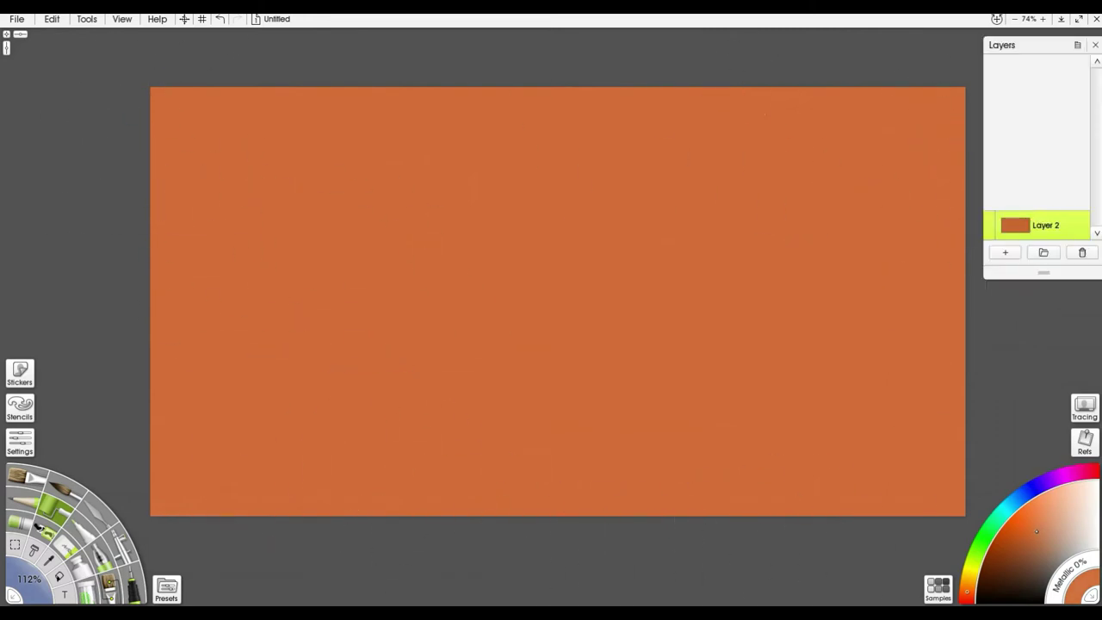
{"action": "mouse_move", "coordinate": [258, 129]}
{"action": "left_mouse_down"}
{"action": "mouse_move", "coordinate": [178, 160]}
{"action": "mouse_move", "coordinate": [219, 234]}
{"action": "mouse_move", "coordinate": [479, 418]}
{"action": "mouse_move", "coordinate": [625, 425]}
{"action": "mouse_move", "coordinate": [636, 125]}
{"action": "mouse_move", "coordinate": [464, 182]}
{"action": "mouse_move", "coordinate": [612, 307]}
{"action": "mouse_move", "coordinate": [789, 376]}
{"action": "mouse_move", "coordinate": [613, 336]}
{"action": "mouse_move", "coordinate": [800, 443]}
{"action": "mouse_move", "coordinate": [895, 89]}
{"action": "mouse_move", "coordinate": [880, 482]}
{"action": "mouse_move", "coordinate": [640, 506]}
{"action": "mouse_move", "coordinate": [227, 430]}
{"action": "mouse_move", "coordinate": [135, 344]}
{"action": "left_mouse_up"}
{"action": "mouse_move", "coordinate": [875, 101]}
{"action": "left_mouse_down"}
{"action": "mouse_move", "coordinate": [529, 224]}
{"action": "mouse_move", "coordinate": [537, 256]}
{"action": "mouse_move", "coordinate": [453, 237]}
{"action": "mouse_move", "coordinate": [457, 345]}
{"action": "mouse_move", "coordinate": [358, 328]}
{"action": "mouse_move", "coordinate": [284, 283]}
{"action": "mouse_move", "coordinate": [261, 304]}
{"action": "mouse_move", "coordinate": [252, 188]}
{"action": "mouse_move", "coordinate": [356, 158]}
{"action": "mouse_move", "coordinate": [453, 192]}
{"action": "mouse_move", "coordinate": [266, 384]}
{"action": "mouse_move", "coordinate": [190, 418]}
{"action": "mouse_move", "coordinate": [215, 167]}
{"action": "mouse_move", "coordinate": [311, 137]}
{"action": "mouse_move", "coordinate": [526, 220]}
{"action": "mouse_move", "coordinate": [388, 408]}
{"action": "mouse_move", "coordinate": [456, 423]}
{"action": "mouse_move", "coordinate": [572, 417]}
{"action": "mouse_move", "coordinate": [717, 338]}
{"action": "mouse_move", "coordinate": [705, 261]}
{"action": "mouse_move", "coordinate": [815, 148]}
{"action": "mouse_move", "coordinate": [914, 399]}
{"action": "left_mouse_up"}
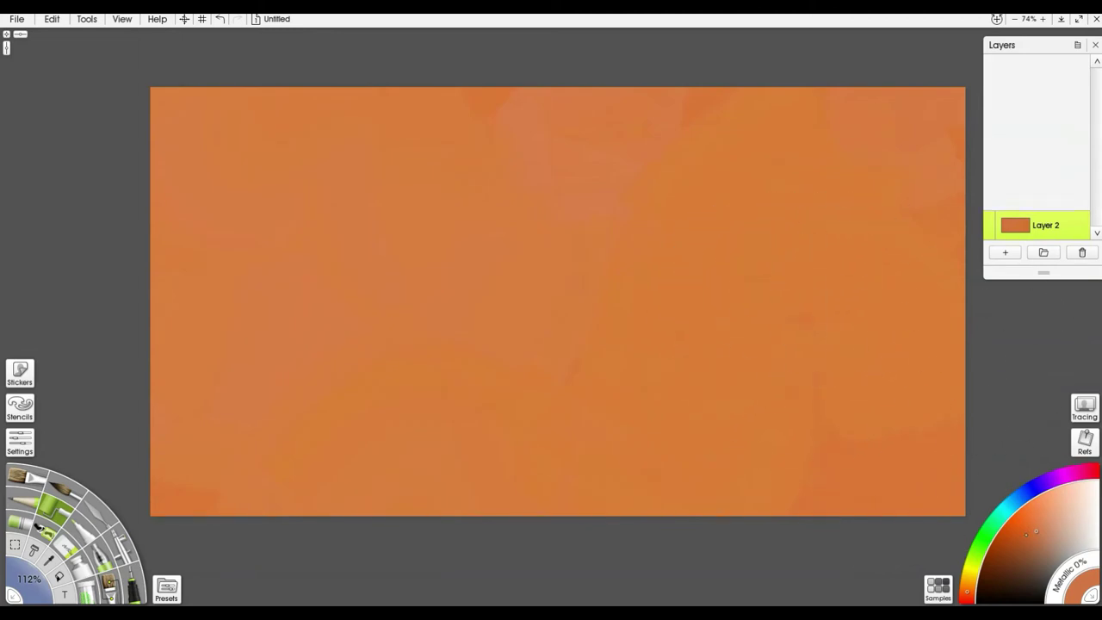
Roll irregular patches of a darker reddish brown across the orange canvas for colour variation.
{"action": "left_click", "coordinate": [1031, 551]}
{"action": "mouse_move", "coordinate": [835, 505]}
{"action": "left_mouse_down"}
{"action": "mouse_move", "coordinate": [765, 484]}
{"action": "mouse_move", "coordinate": [760, 384]}
{"action": "mouse_move", "coordinate": [570, 450]}
{"action": "mouse_move", "coordinate": [698, 327]}
{"action": "mouse_move", "coordinate": [726, 401]}
{"action": "left_mouse_up"}
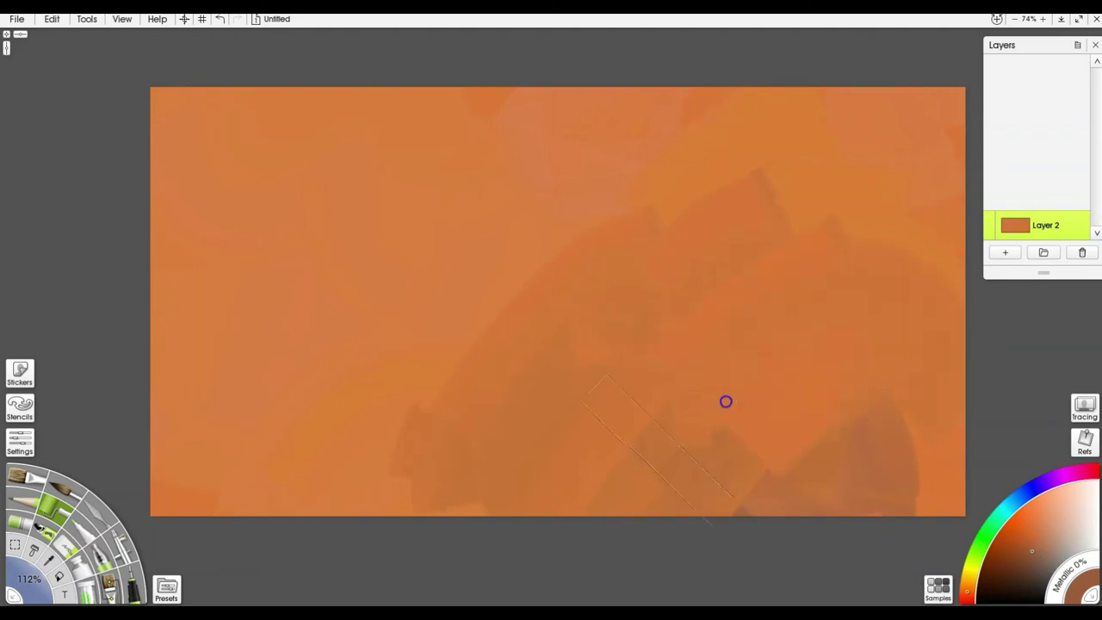
{"action": "left_click_drag", "start_coordinate": [466, 287], "coordinate": [801, 172]}
{"action": "mouse_move", "coordinate": [313, 295]}
{"action": "left_mouse_down"}
{"action": "mouse_move", "coordinate": [253, 366]}
{"action": "mouse_move", "coordinate": [278, 278]}
{"action": "mouse_move", "coordinate": [238, 438]}
{"action": "mouse_move", "coordinate": [421, 434]}
{"action": "left_mouse_up"}
{"action": "left_click_drag", "start_coordinate": [607, 222], "coordinate": [723, 336]}
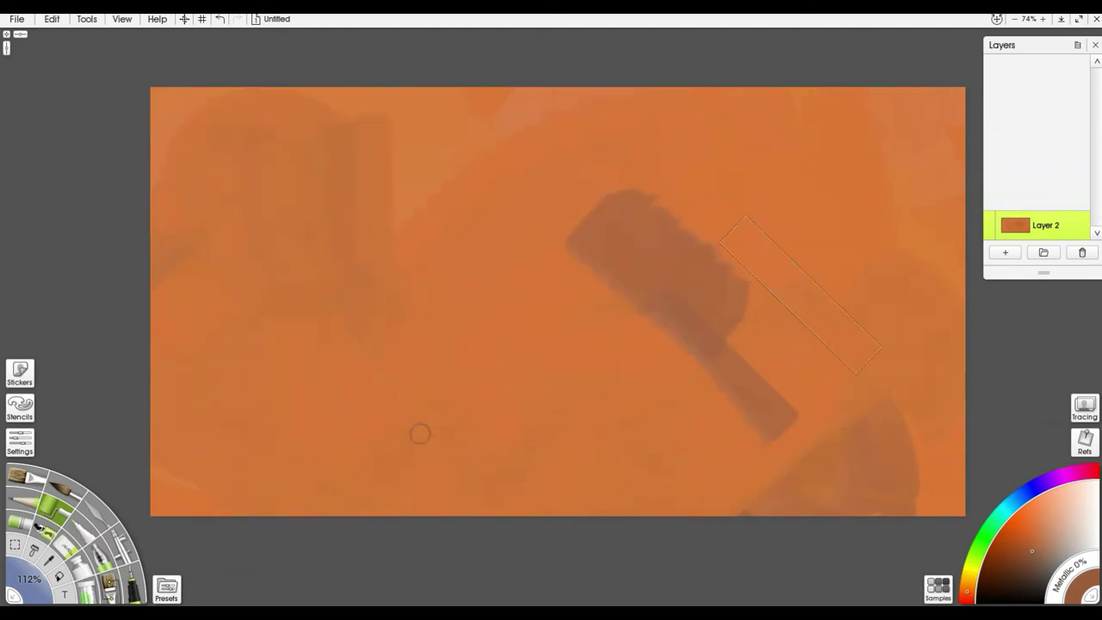
{"action": "left_click_drag", "start_coordinate": [745, 267], "coordinate": [800, 408]}
{"action": "left_click_drag", "start_coordinate": [839, 348], "coordinate": [916, 460]}
{"action": "mouse_move", "coordinate": [413, 267]}
{"action": "left_mouse_down"}
{"action": "mouse_move", "coordinate": [364, 354]}
{"action": "mouse_move", "coordinate": [477, 273]}
{"action": "mouse_move", "coordinate": [352, 184]}
{"action": "mouse_move", "coordinate": [420, 510]}
{"action": "mouse_move", "coordinate": [671, 210]}
{"action": "mouse_move", "coordinate": [895, 364]}
{"action": "mouse_move", "coordinate": [649, 357]}
{"action": "left_mouse_up"}
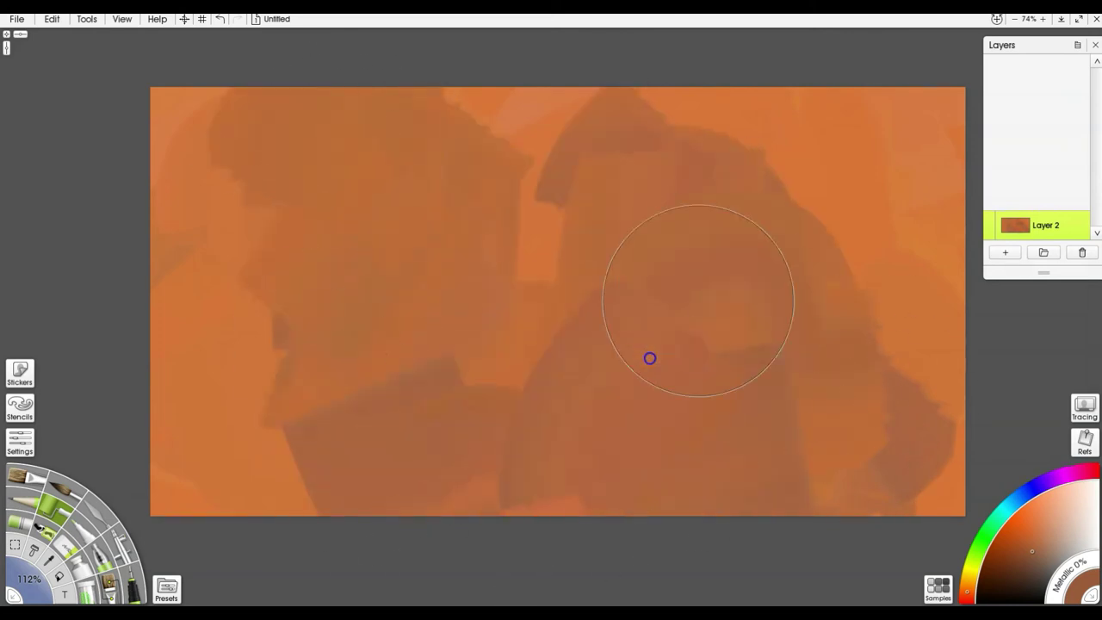
{"action": "mouse_move", "coordinate": [887, 129]}
{"action": "left_mouse_down"}
{"action": "mouse_move", "coordinate": [860, 115]}
{"action": "mouse_move", "coordinate": [953, 59]}
{"action": "mouse_move", "coordinate": [903, 236]}
{"action": "mouse_move", "coordinate": [909, 255]}
{"action": "left_mouse_up"}
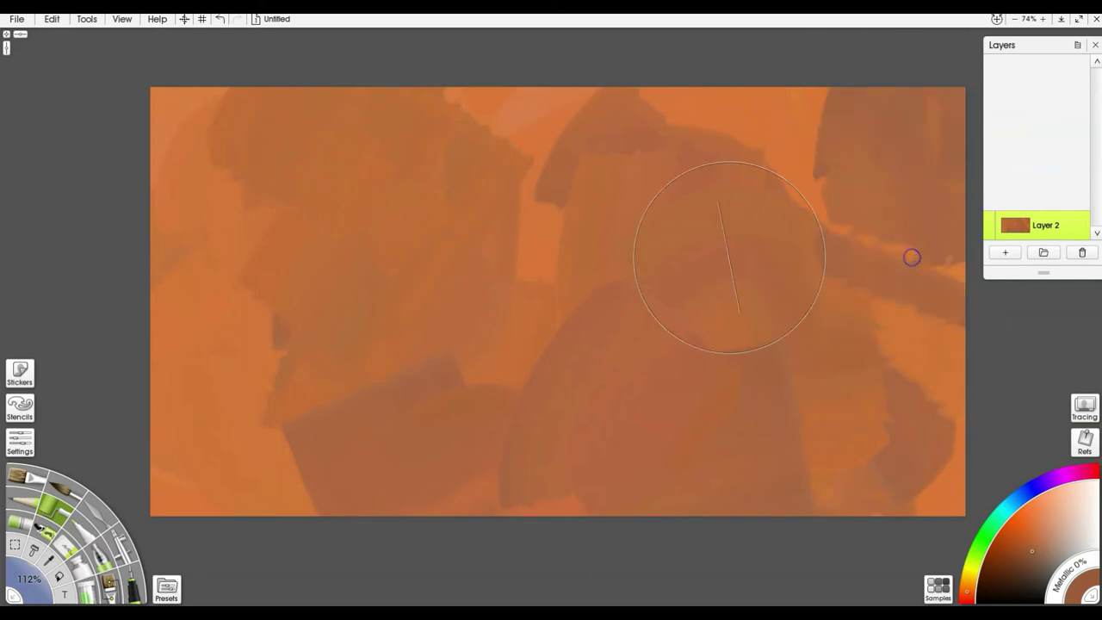
{"action": "left_click_drag", "start_coordinate": [172, 267], "coordinate": [160, 464]}
Switch to the Palette Knife with the Frost preset and set its size to 317%.
{"action": "left_click", "coordinate": [96, 509]}
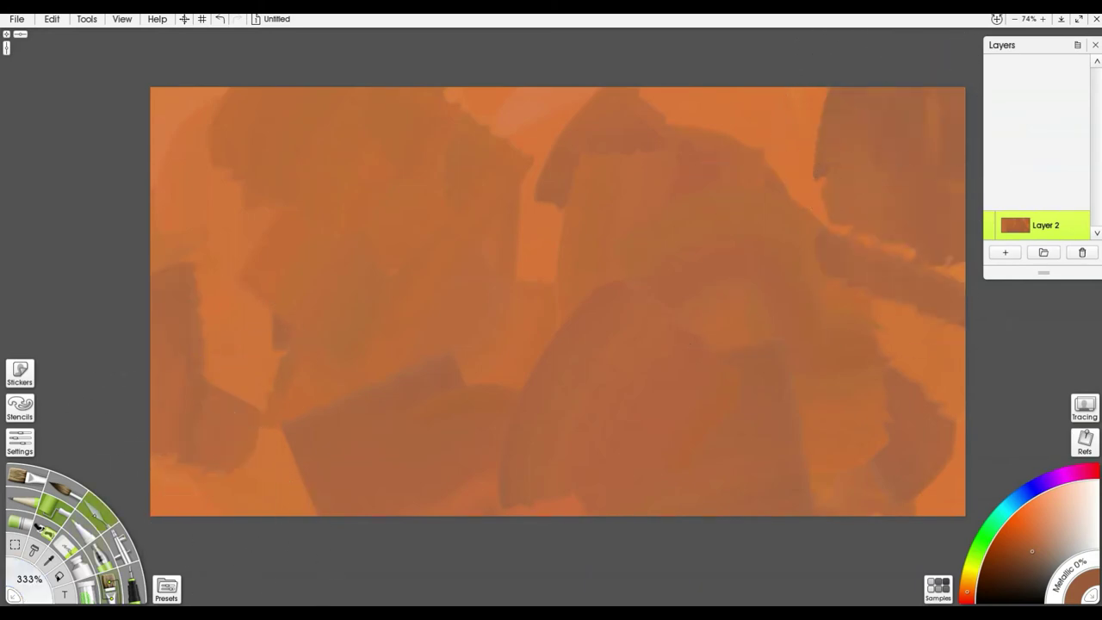
{"action": "left_click", "coordinate": [168, 587]}
{"action": "left_click", "coordinate": [166, 589]}
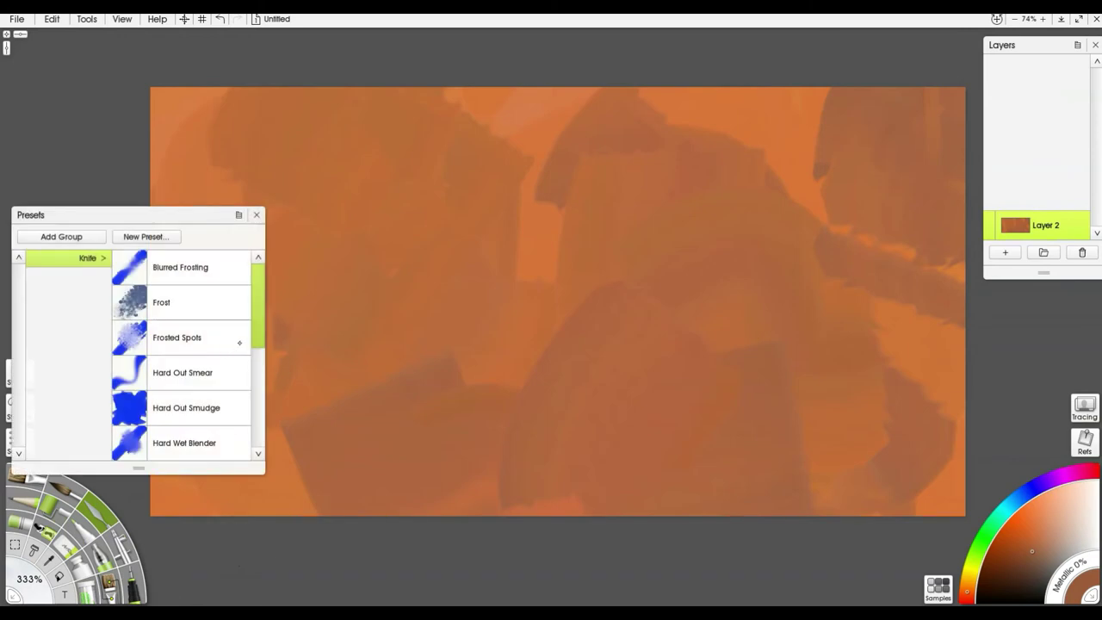
{"action": "mouse_move", "coordinate": [259, 326]}
{"action": "left_mouse_down"}
{"action": "mouse_move", "coordinate": [251, 376]}
{"action": "mouse_move", "coordinate": [257, 320]}
{"action": "left_mouse_up"}
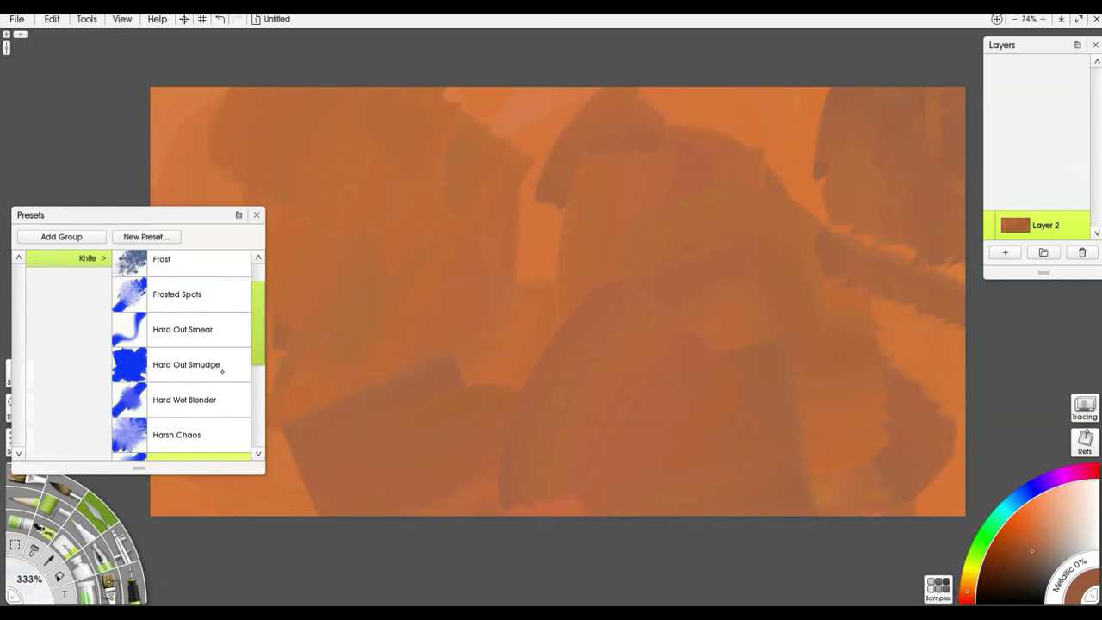
{"action": "left_click", "coordinate": [186, 263]}
{"action": "left_click_drag", "start_coordinate": [200, 130], "coordinate": [538, 147], "text": "shift"}
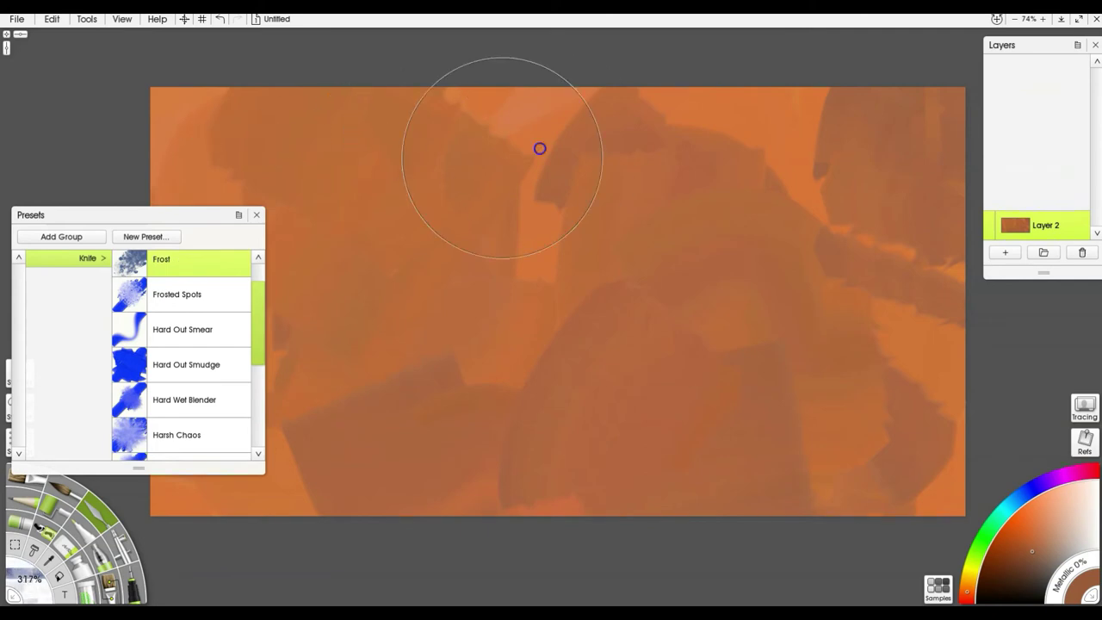
{"action": "left_click", "coordinate": [255, 216]}
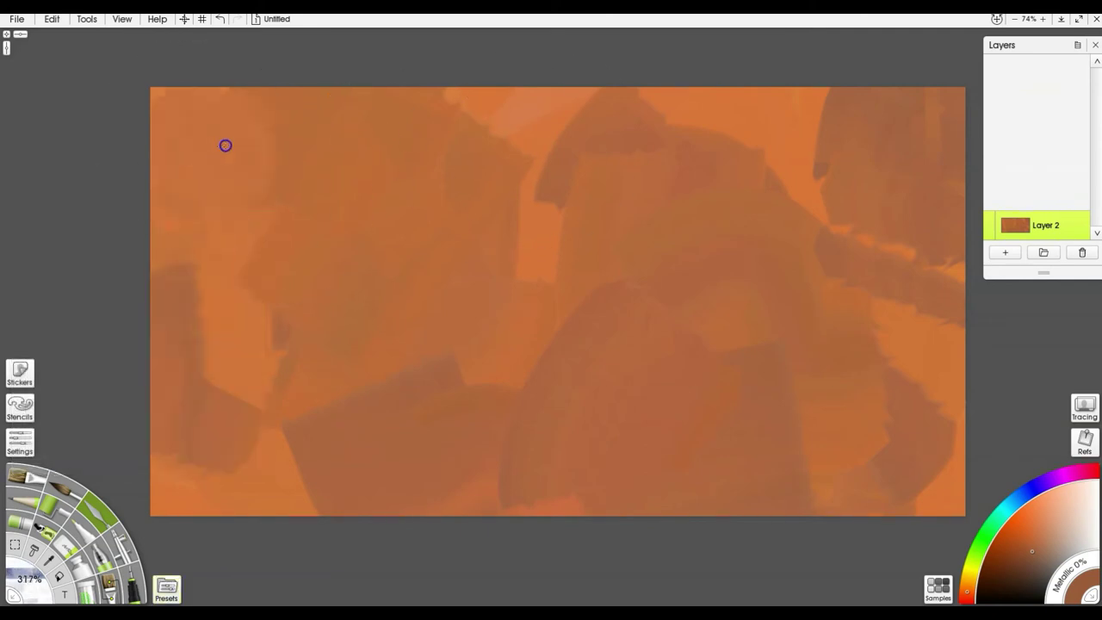
Blend the orange and brown patches together over the entire canvas with the Frost knife.
{"action": "mouse_move", "coordinate": [611, 123]}
{"action": "left_mouse_down"}
{"action": "mouse_move", "coordinate": [933, 123]}
{"action": "mouse_move", "coordinate": [988, 150]}
{"action": "mouse_move", "coordinate": [960, 186]}
{"action": "mouse_move", "coordinate": [537, 197]}
{"action": "left_mouse_up"}
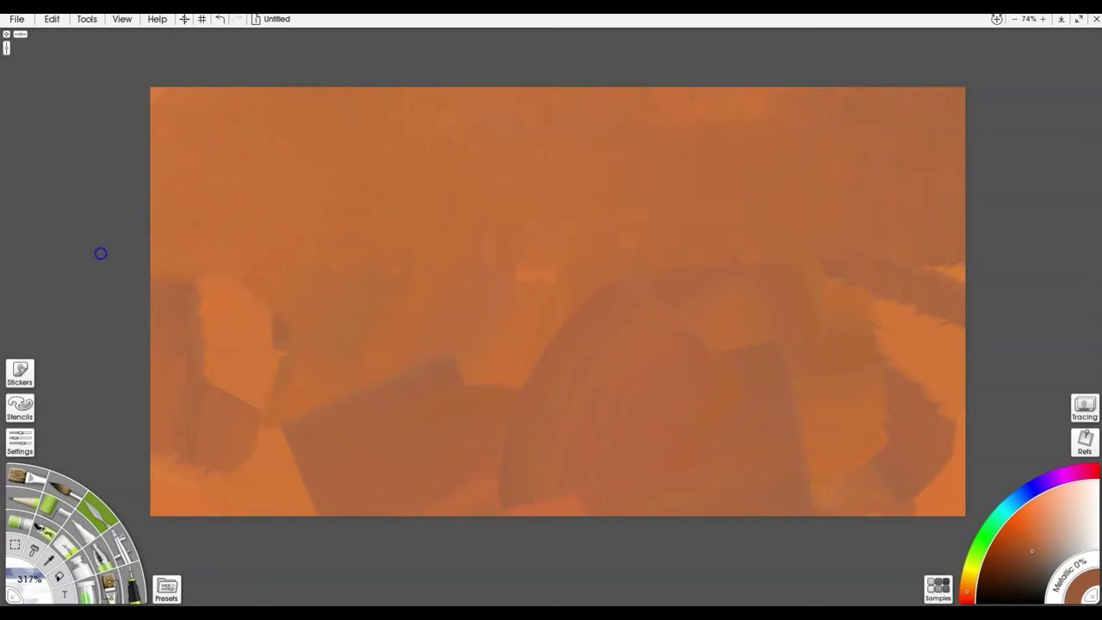
{"action": "mouse_move", "coordinate": [662, 279]}
{"action": "left_mouse_down"}
{"action": "mouse_move", "coordinate": [1001, 288]}
{"action": "mouse_move", "coordinate": [1094, 333]}
{"action": "mouse_move", "coordinate": [780, 361]}
{"action": "left_mouse_up"}
{"action": "mouse_move", "coordinate": [470, 365]}
{"action": "left_mouse_down"}
{"action": "mouse_move", "coordinate": [149, 366]}
{"action": "mouse_move", "coordinate": [63, 380]}
{"action": "mouse_move", "coordinate": [131, 425]}
{"action": "mouse_move", "coordinate": [497, 440]}
{"action": "left_mouse_up"}
{"action": "mouse_move", "coordinate": [880, 448]}
{"action": "left_mouse_down"}
{"action": "mouse_move", "coordinate": [1019, 482]}
{"action": "mouse_move", "coordinate": [922, 508]}
{"action": "mouse_move", "coordinate": [274, 518]}
{"action": "mouse_move", "coordinate": [216, 514]}
{"action": "mouse_move", "coordinate": [149, 483]}
{"action": "left_mouse_up"}
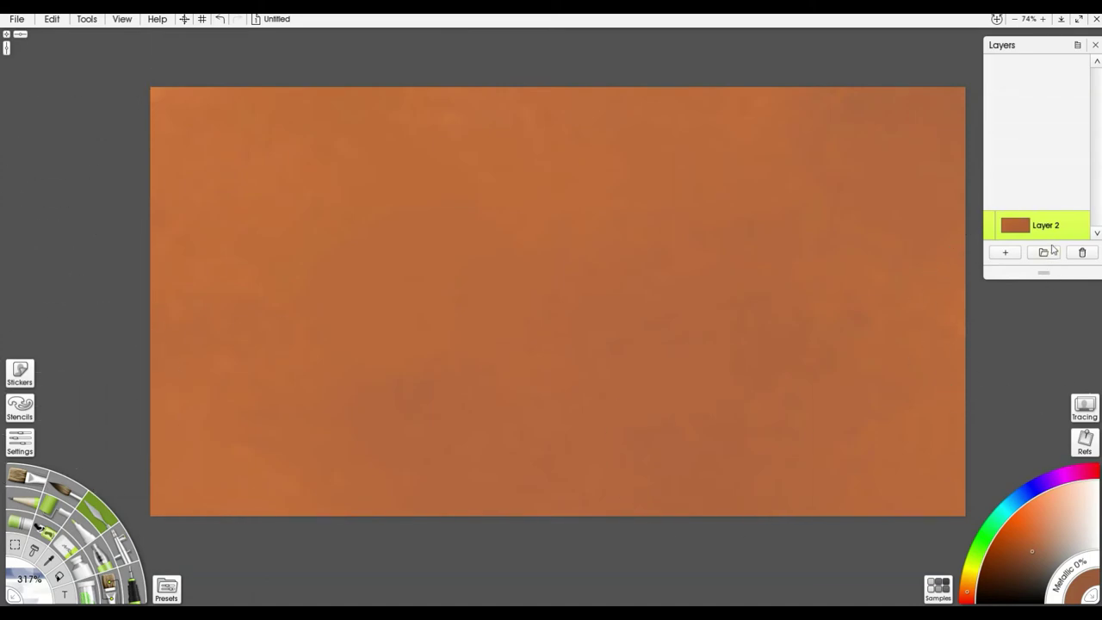
Add a new layer above the brown base and prepare the Paint Roller at 35% size with a darker brown.
{"action": "left_click", "coordinate": [1017, 258]}
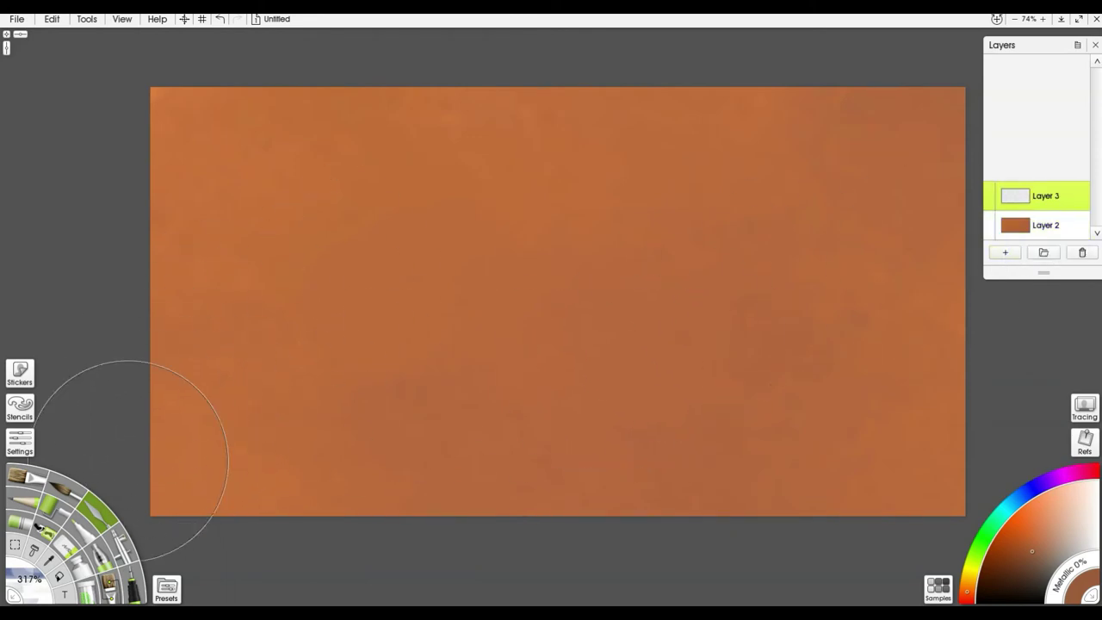
{"action": "left_click_drag", "start_coordinate": [425, 327], "coordinate": [307, 335], "text": "shift"}
{"action": "key", "text": "bracketleft"}
{"action": "key", "text": "bracketleft"}
{"action": "key", "text": "bracketleft"}
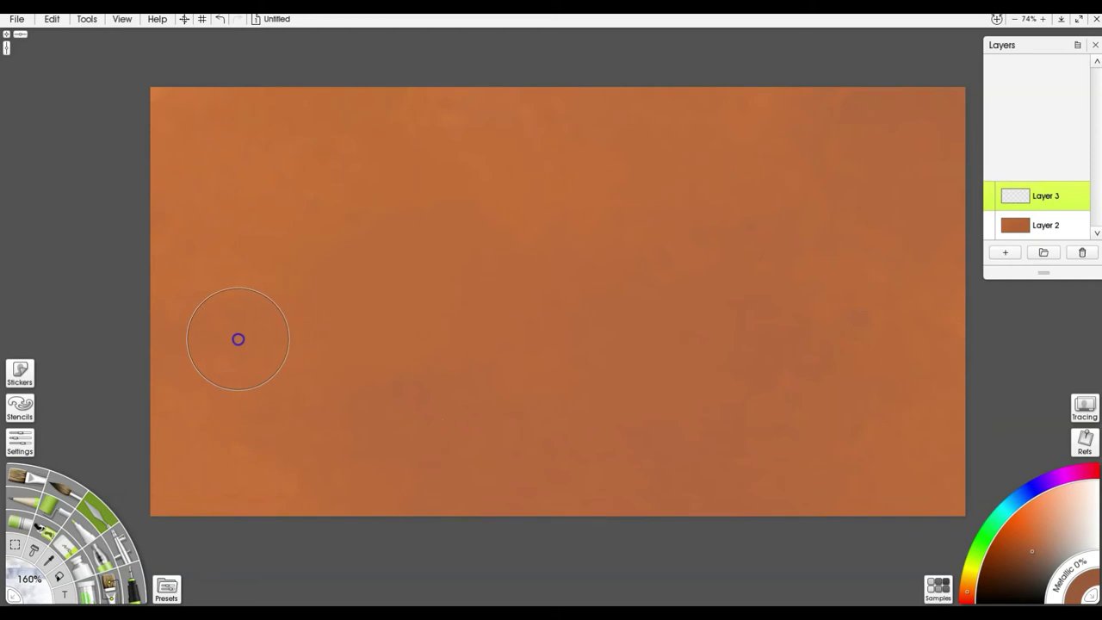
{"action": "left_click", "coordinate": [64, 501]}
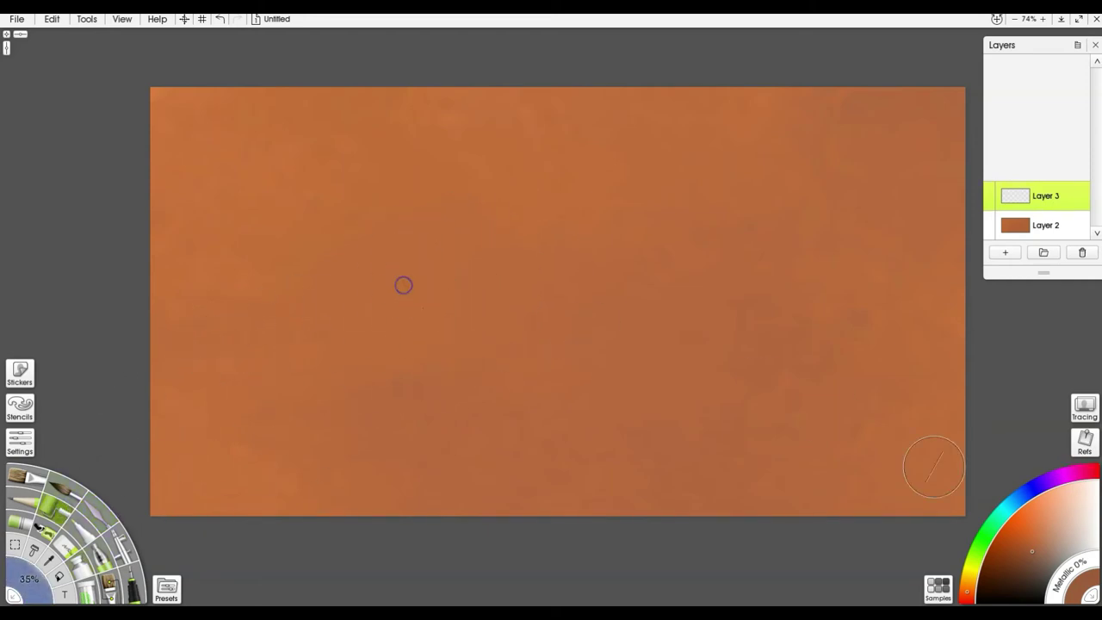
{"action": "left_click", "coordinate": [1016, 557]}
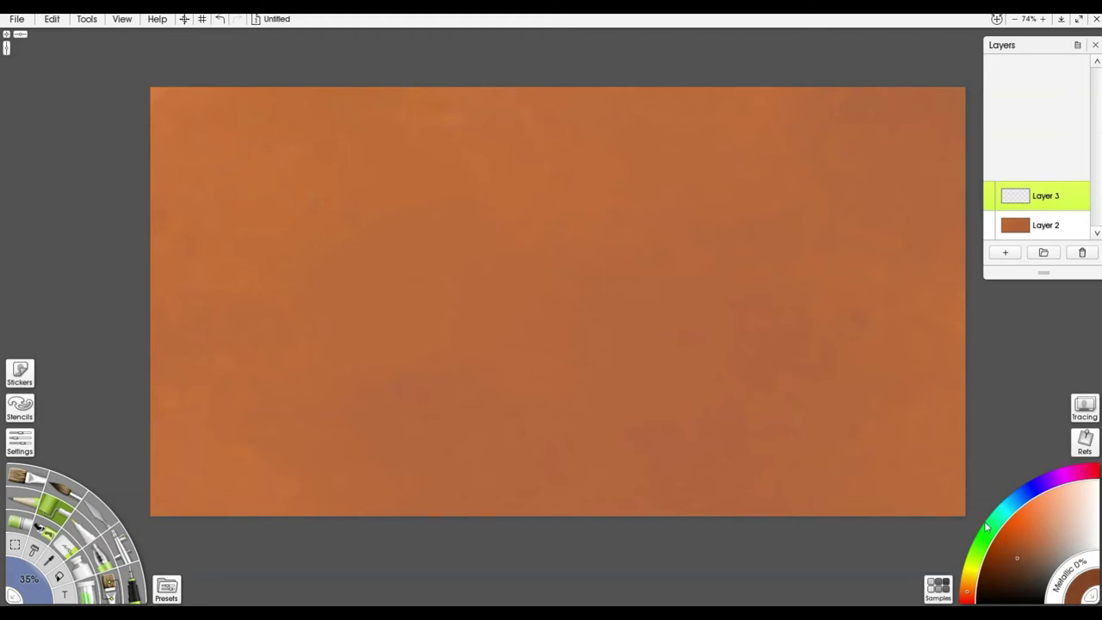
Show all hidden stencils so the brick stencil covers the canvas again.
{"action": "left_click", "coordinate": [122, 21]}
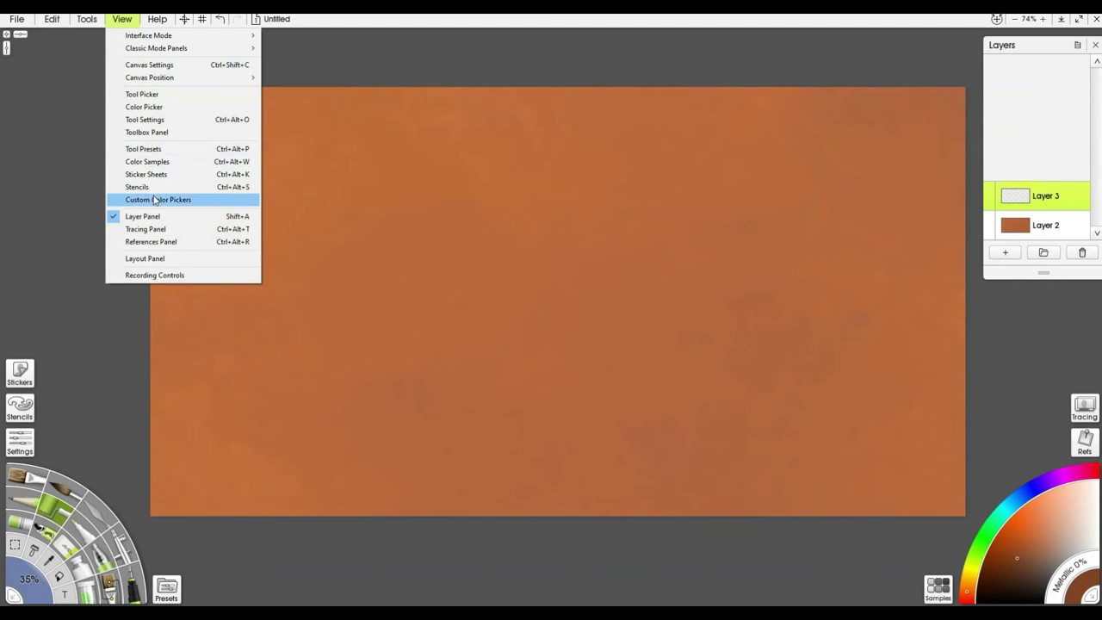
{"action": "left_click", "coordinate": [86, 19]}
{"action": "mouse_move", "coordinate": [141, 186]}
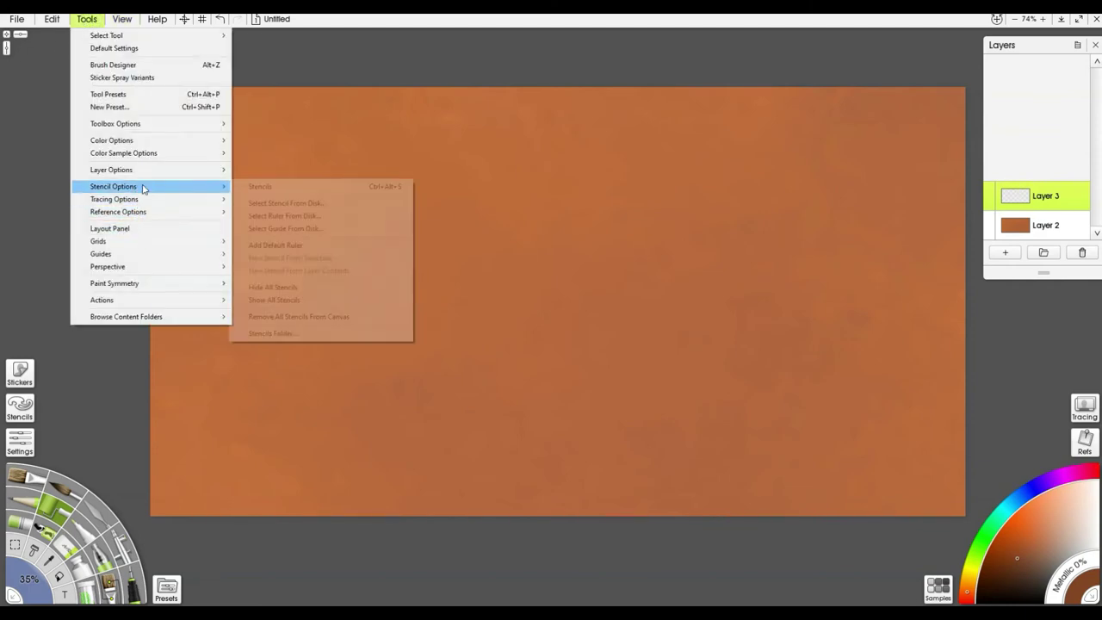
{"action": "left_click", "coordinate": [275, 300]}
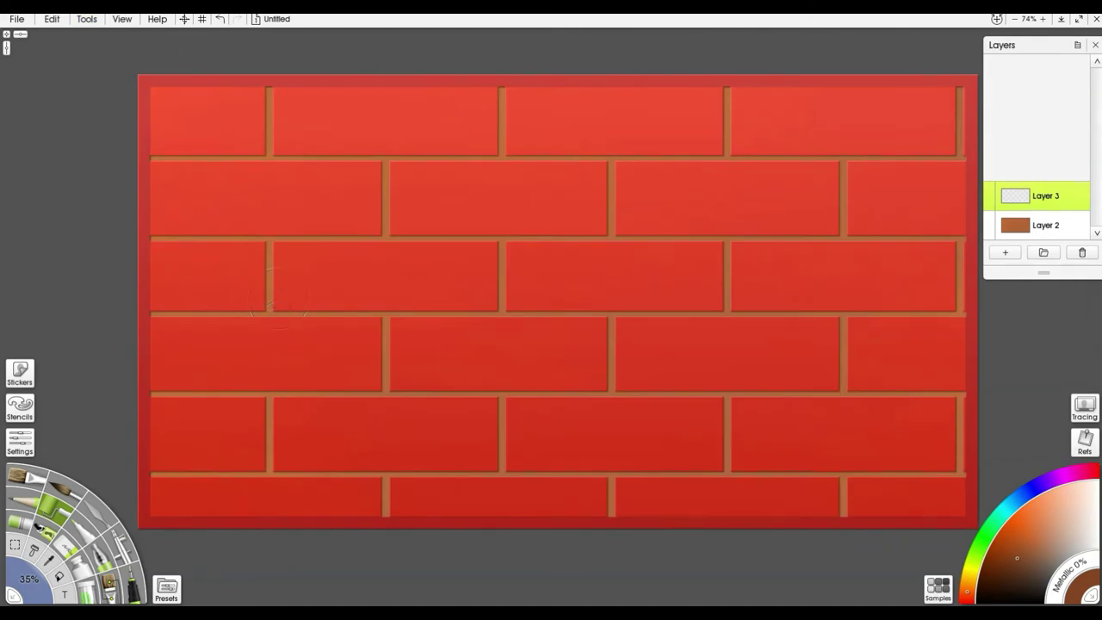
Invert the brick stencil so the mortar lines are masked, and roll a dark brown patch onto the fourth-row brick right of centre.
{"action": "right_click", "coordinate": [362, 235]}
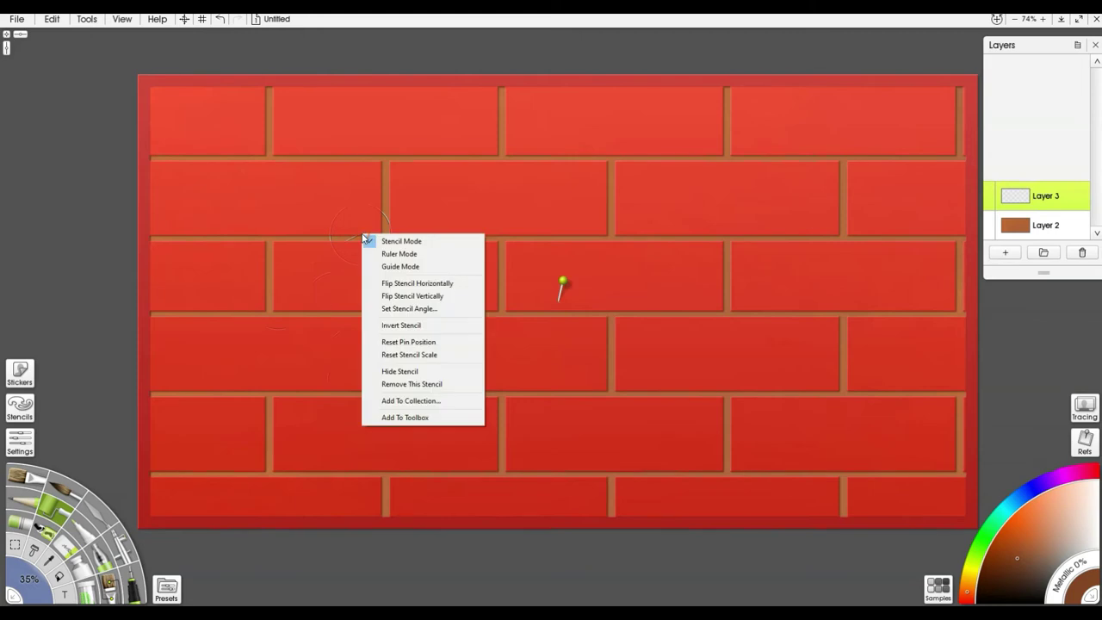
{"action": "left_click", "coordinate": [411, 332]}
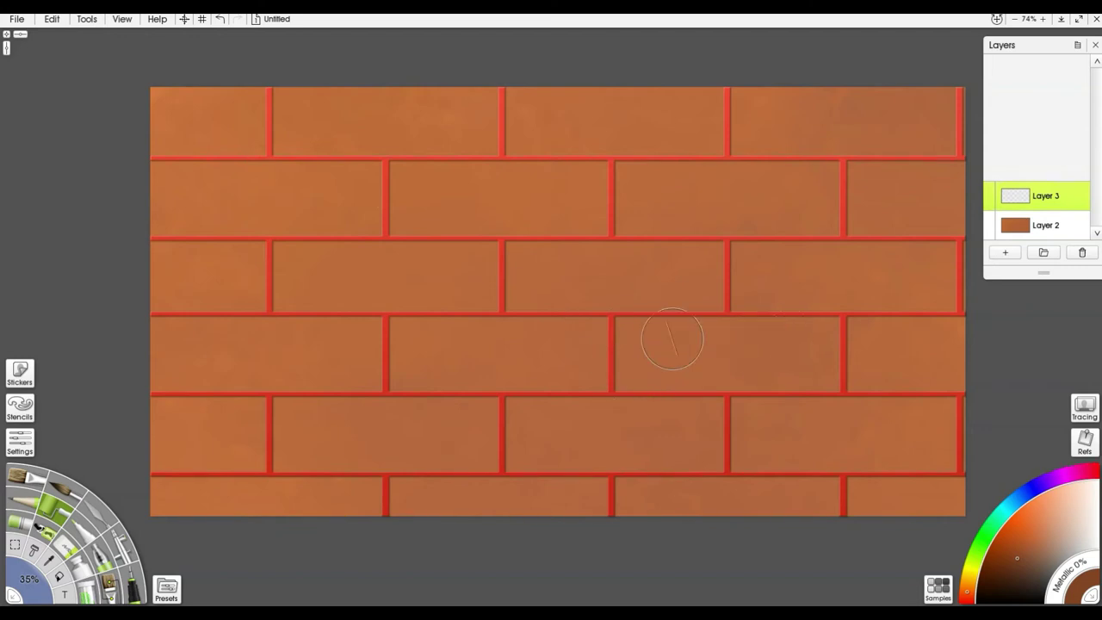
{"action": "left_click_drag", "start_coordinate": [636, 340], "coordinate": [730, 365]}
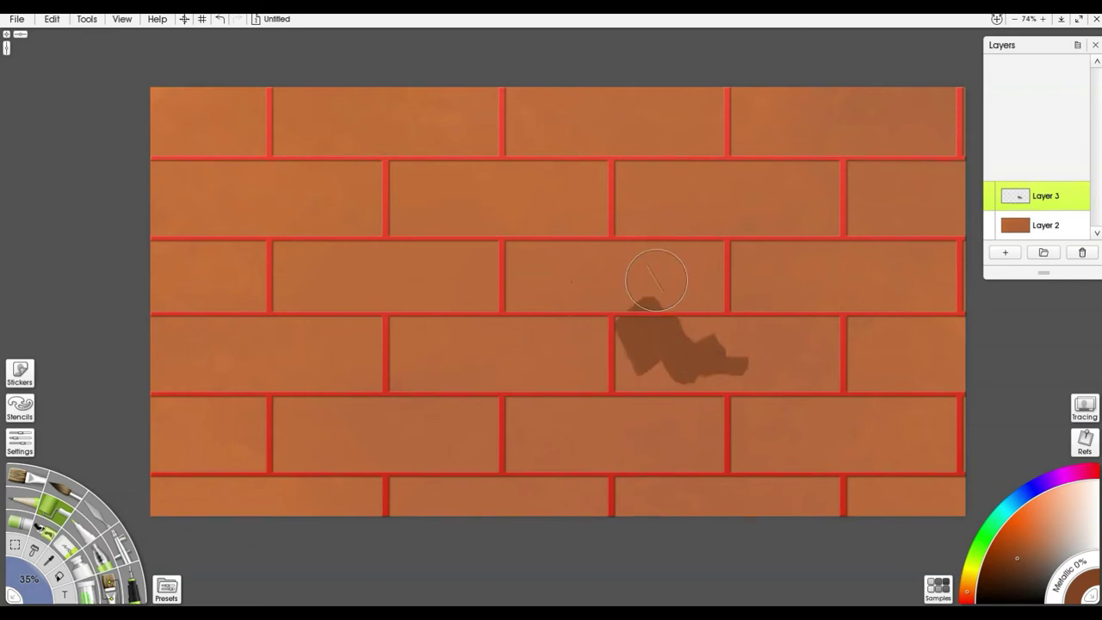
Erase the paint that spilled onto the brick above and roughen the upper and left edges of the dark patch.
{"action": "left_click_drag", "start_coordinate": [665, 298], "coordinate": [622, 308]}
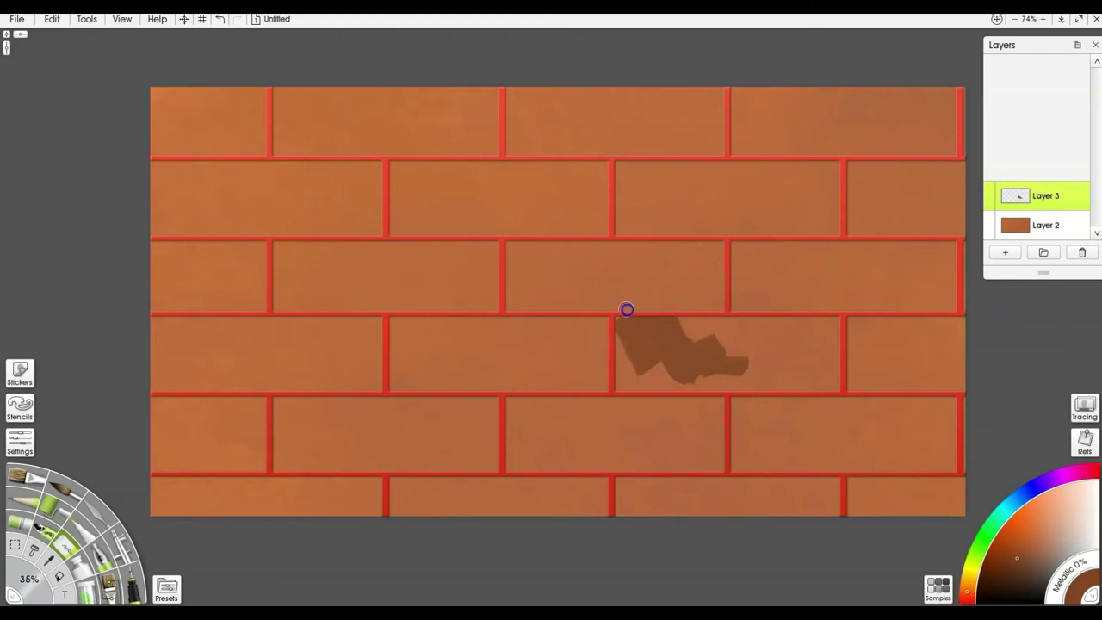
{"action": "mouse_move", "coordinate": [618, 319]}
{"action": "left_mouse_down"}
{"action": "mouse_move", "coordinate": [677, 322]}
{"action": "mouse_move", "coordinate": [629, 323]}
{"action": "mouse_move", "coordinate": [645, 351]}
{"action": "mouse_move", "coordinate": [631, 367]}
{"action": "mouse_move", "coordinate": [673, 369]}
{"action": "left_mouse_up"}
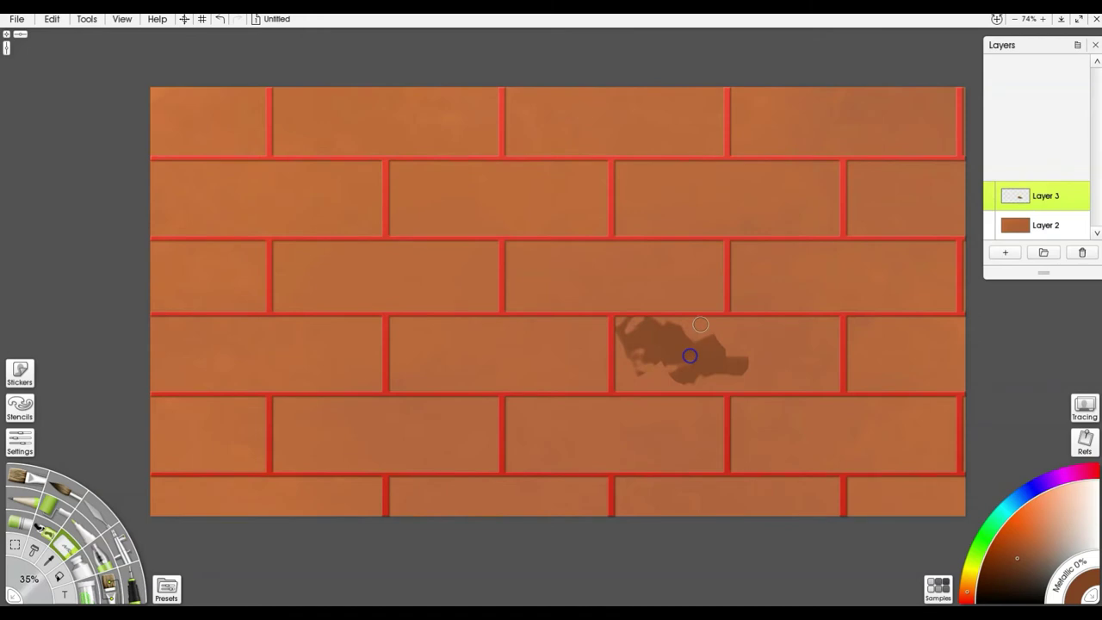
{"action": "mouse_move", "coordinate": [644, 315]}
{"action": "left_mouse_down"}
{"action": "mouse_move", "coordinate": [613, 327]}
{"action": "mouse_move", "coordinate": [690, 324]}
{"action": "left_mouse_up"}
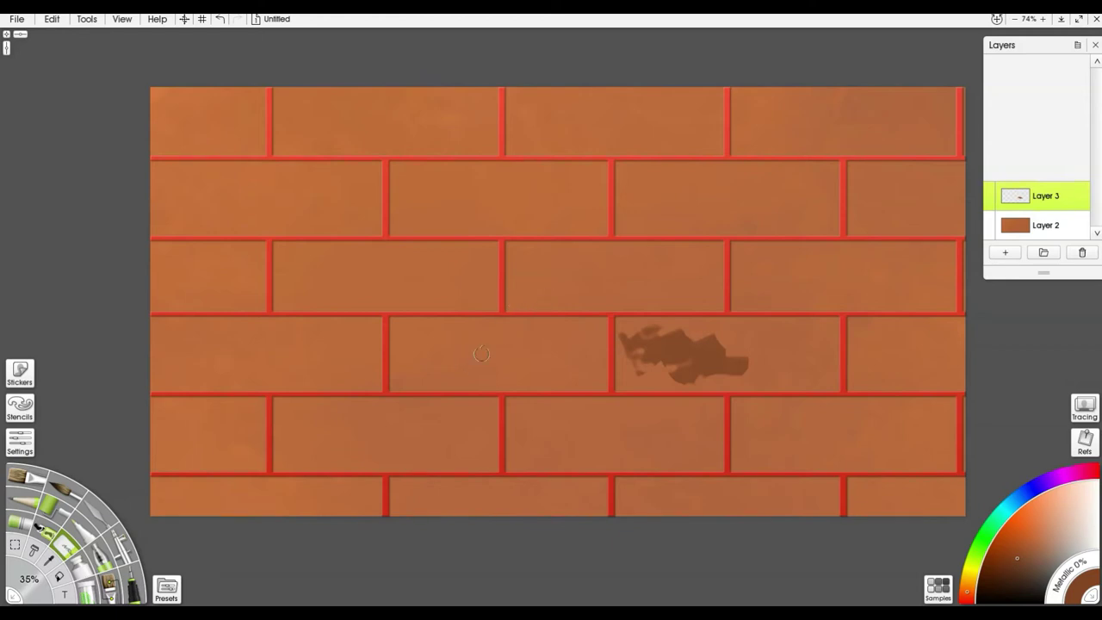
Reduce the Paint Roller to 4% and paint thin dark brown squiggles on single bricks in the second, third and fourth rows.
{"action": "key", "text": "r"}
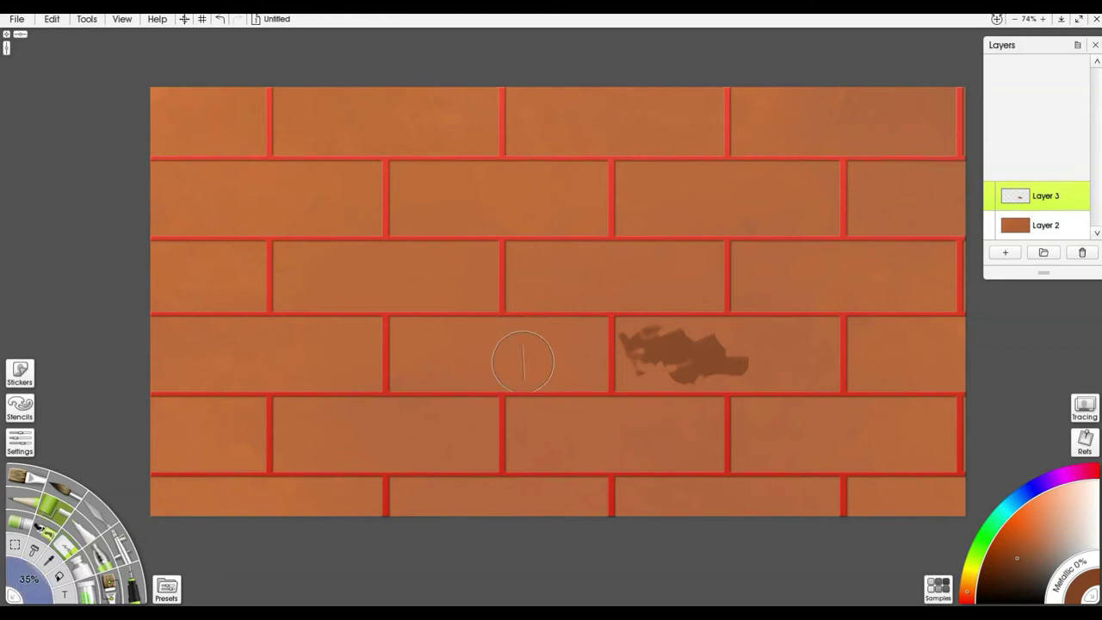
{"action": "mouse_move", "coordinate": [539, 361]}
{"action": "left_mouse_down", "text": "shift"}
{"action": "mouse_move", "coordinate": [402, 366]}
{"action": "mouse_move", "coordinate": [512, 370]}
{"action": "left_mouse_up", "text": "shift"}
{"action": "key", "text": "bracketleft"}
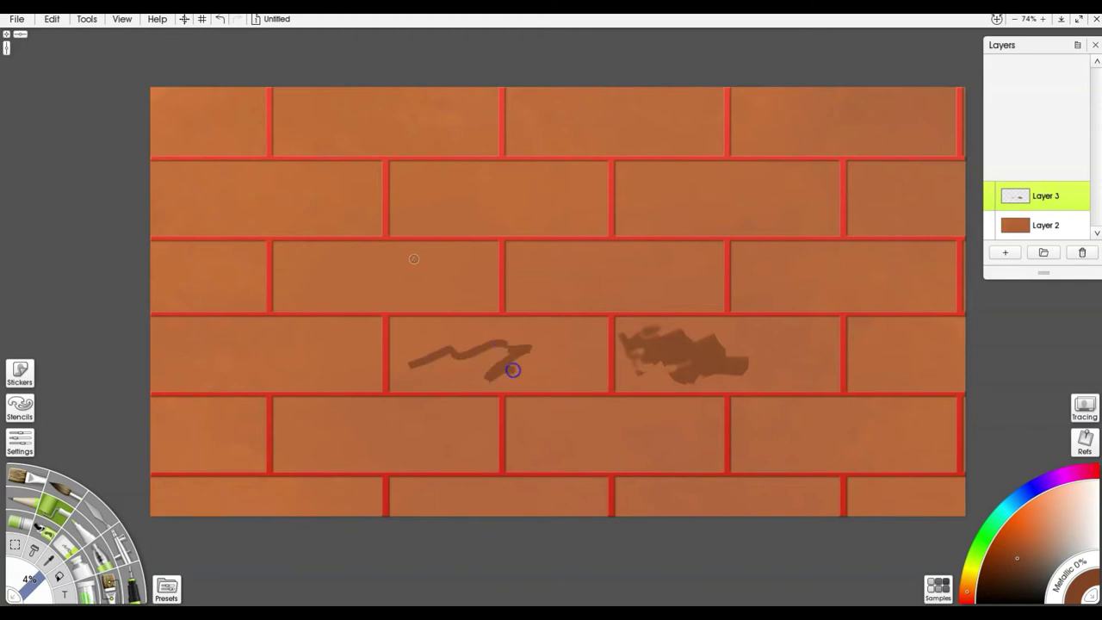
{"action": "mouse_move", "coordinate": [316, 270]}
{"action": "left_mouse_down"}
{"action": "mouse_move", "coordinate": [380, 253]}
{"action": "mouse_move", "coordinate": [366, 284]}
{"action": "mouse_move", "coordinate": [281, 298]}
{"action": "mouse_move", "coordinate": [300, 258]}
{"action": "left_mouse_up"}
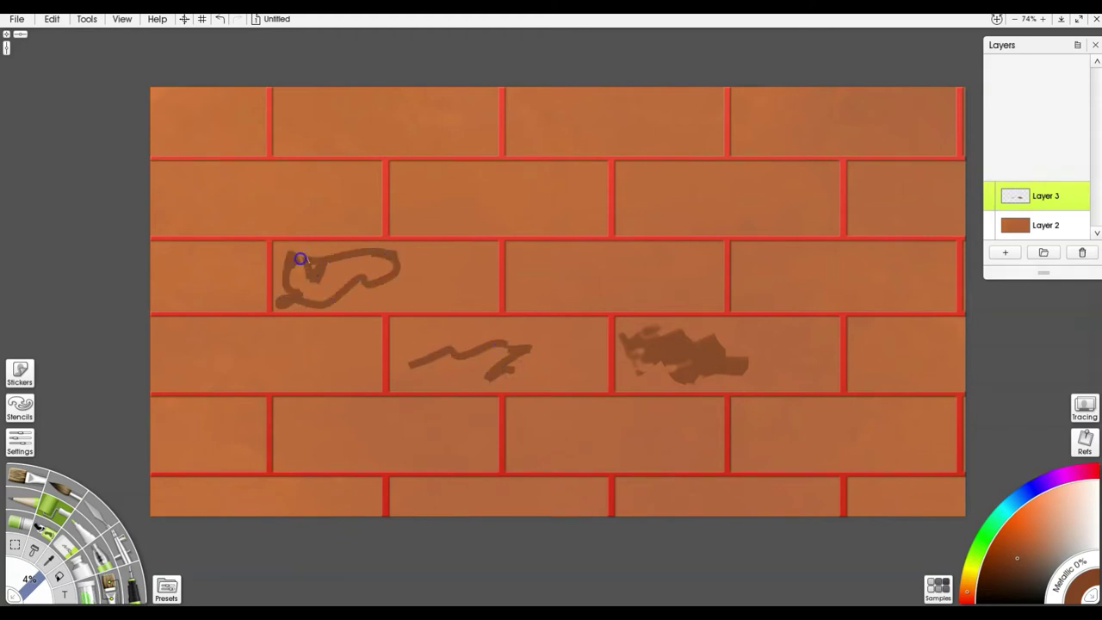
{"action": "mouse_move", "coordinate": [433, 185]}
{"action": "left_mouse_down"}
{"action": "mouse_move", "coordinate": [541, 177]}
{"action": "mouse_move", "coordinate": [445, 190]}
{"action": "mouse_move", "coordinate": [541, 204]}
{"action": "left_mouse_up"}
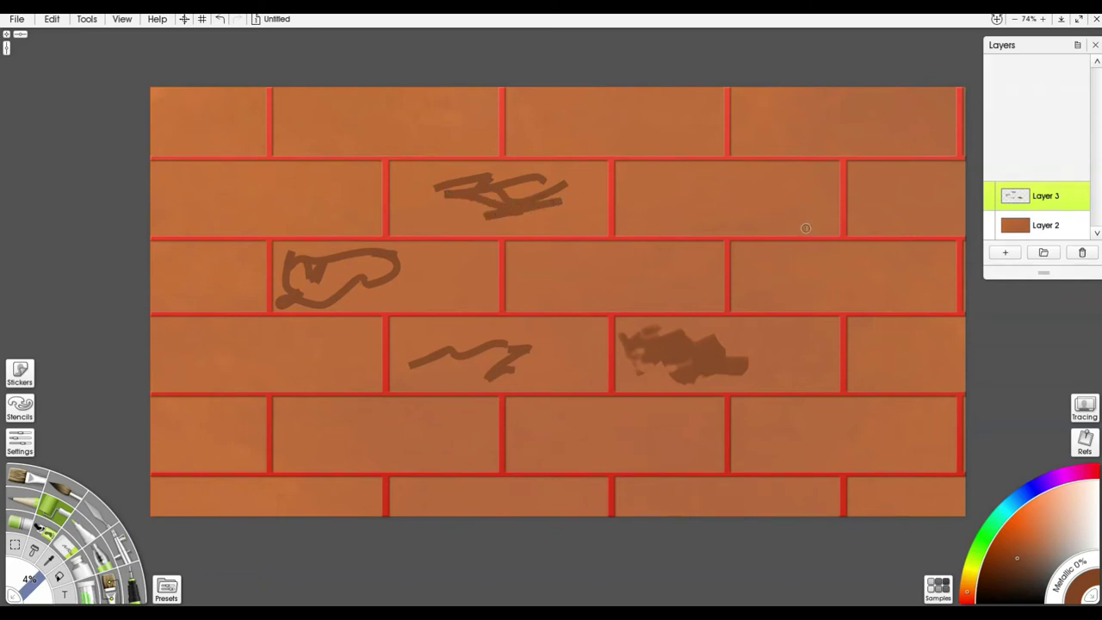
Paint dark brown strokes across the upper rows and left-hand bricks, and erase the stroke crossing the mortar between rows three and four.
{"action": "left_click_drag", "start_coordinate": [873, 184], "coordinate": [918, 175]}
{"action": "left_click_drag", "start_coordinate": [755, 198], "coordinate": [799, 190]}
{"action": "left_click_drag", "start_coordinate": [658, 199], "coordinate": [723, 185]}
{"action": "mouse_move", "coordinate": [809, 104]}
{"action": "left_mouse_down"}
{"action": "mouse_move", "coordinate": [844, 94]}
{"action": "mouse_move", "coordinate": [887, 128]}
{"action": "left_mouse_up"}
{"action": "left_click_drag", "start_coordinate": [641, 102], "coordinate": [563, 127]}
{"action": "left_click_drag", "start_coordinate": [406, 110], "coordinate": [311, 122]}
{"action": "left_click_drag", "start_coordinate": [234, 96], "coordinate": [196, 119]}
{"action": "left_click_drag", "start_coordinate": [200, 197], "coordinate": [157, 201]}
{"action": "mouse_move", "coordinate": [204, 276]}
{"action": "left_mouse_down"}
{"action": "mouse_move", "coordinate": [177, 284]}
{"action": "mouse_move", "coordinate": [178, 333]}
{"action": "mouse_move", "coordinate": [298, 351]}
{"action": "mouse_move", "coordinate": [236, 371]}
{"action": "mouse_move", "coordinate": [178, 346]}
{"action": "mouse_move", "coordinate": [220, 355]}
{"action": "left_mouse_up"}
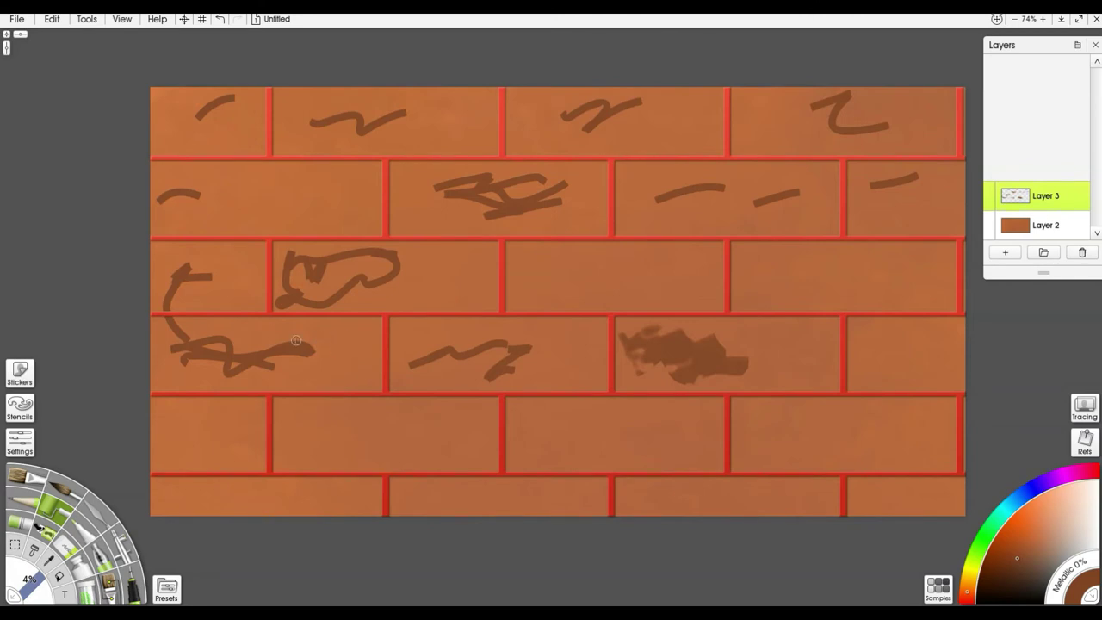
{"action": "key", "text": "e"}
{"action": "mouse_move", "coordinate": [164, 315]}
{"action": "left_mouse_down"}
{"action": "mouse_move", "coordinate": [177, 314]}
{"action": "mouse_move", "coordinate": [162, 322]}
{"action": "left_mouse_up"}
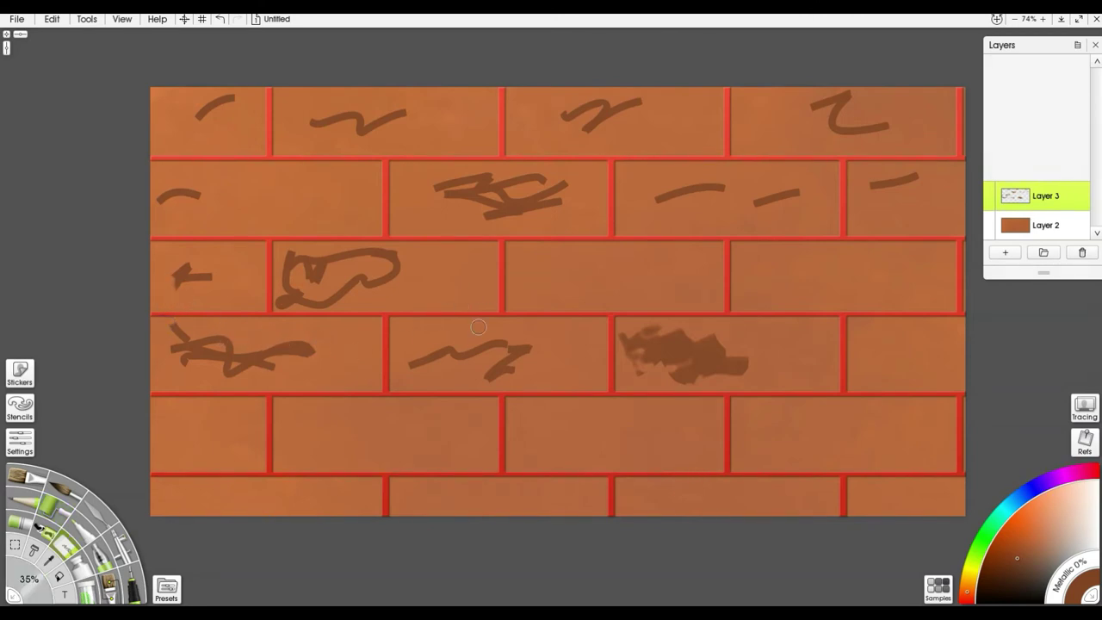
Paint dark brown Paint Roller strokes on the unmarked bricks in rows two to five and the two left bottom-row bricks.
{"action": "key", "text": "r"}
{"action": "mouse_move", "coordinate": [334, 437]}
{"action": "left_mouse_down"}
{"action": "mouse_move", "coordinate": [367, 411]}
{"action": "mouse_move", "coordinate": [412, 434]}
{"action": "left_mouse_up"}
{"action": "left_click_drag", "start_coordinate": [535, 427], "coordinate": [606, 427]}
{"action": "mouse_move", "coordinate": [609, 437]}
{"action": "left_mouse_down"}
{"action": "mouse_move", "coordinate": [571, 423]}
{"action": "mouse_move", "coordinate": [574, 461]}
{"action": "left_mouse_up"}
{"action": "left_click_drag", "start_coordinate": [770, 438], "coordinate": [810, 444]}
{"action": "left_click_drag", "start_coordinate": [833, 446], "coordinate": [891, 427]}
{"action": "left_click_drag", "start_coordinate": [895, 347], "coordinate": [945, 335]}
{"action": "left_click_drag", "start_coordinate": [835, 258], "coordinate": [879, 285]}
{"action": "left_click_drag", "start_coordinate": [612, 265], "coordinate": [623, 264]}
{"action": "left_click_drag", "start_coordinate": [522, 497], "coordinate": [473, 492]}
{"action": "left_click_drag", "start_coordinate": [249, 506], "coordinate": [313, 489]}
{"action": "left_click_drag", "start_coordinate": [178, 397], "coordinate": [198, 436]}
{"action": "left_click_drag", "start_coordinate": [296, 202], "coordinate": [364, 162]}
{"action": "left_click_drag", "start_coordinate": [620, 275], "coordinate": [568, 275]}
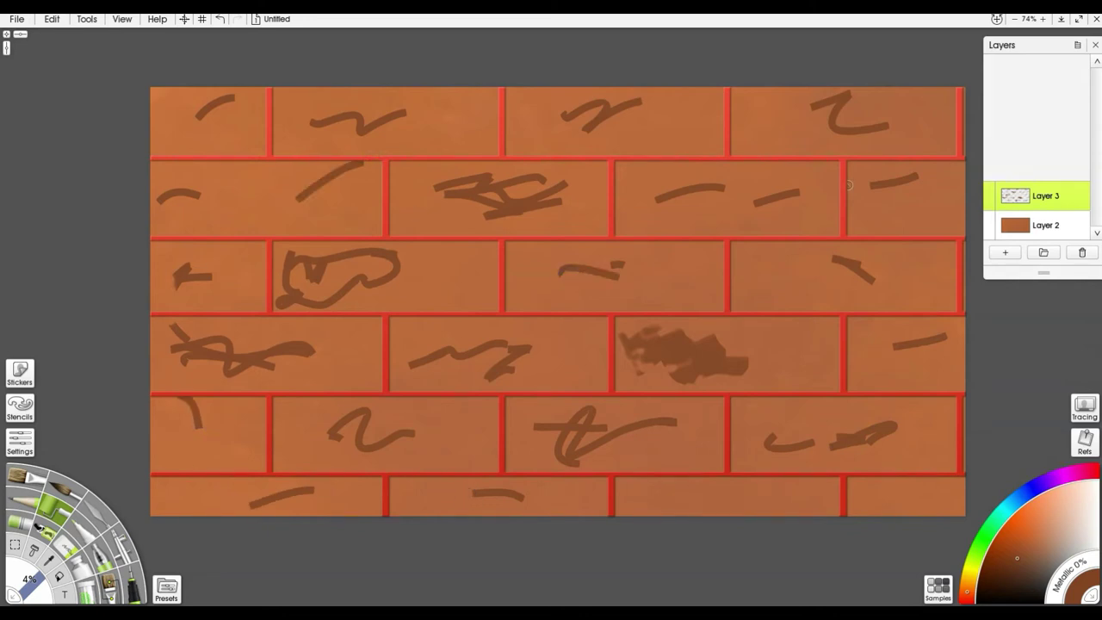
Blend the dark strokes with the Palette Knife on the centre and right-hand bricks of the third, fourth and fifth rows.
{"action": "key", "text": "k"}
{"action": "left_click_drag", "start_coordinate": [866, 290], "coordinate": [757, 295]}
{"action": "mouse_move", "coordinate": [847, 275]}
{"action": "left_mouse_down"}
{"action": "mouse_move", "coordinate": [872, 261]}
{"action": "mouse_move", "coordinate": [854, 259]}
{"action": "mouse_move", "coordinate": [869, 286]}
{"action": "left_mouse_up"}
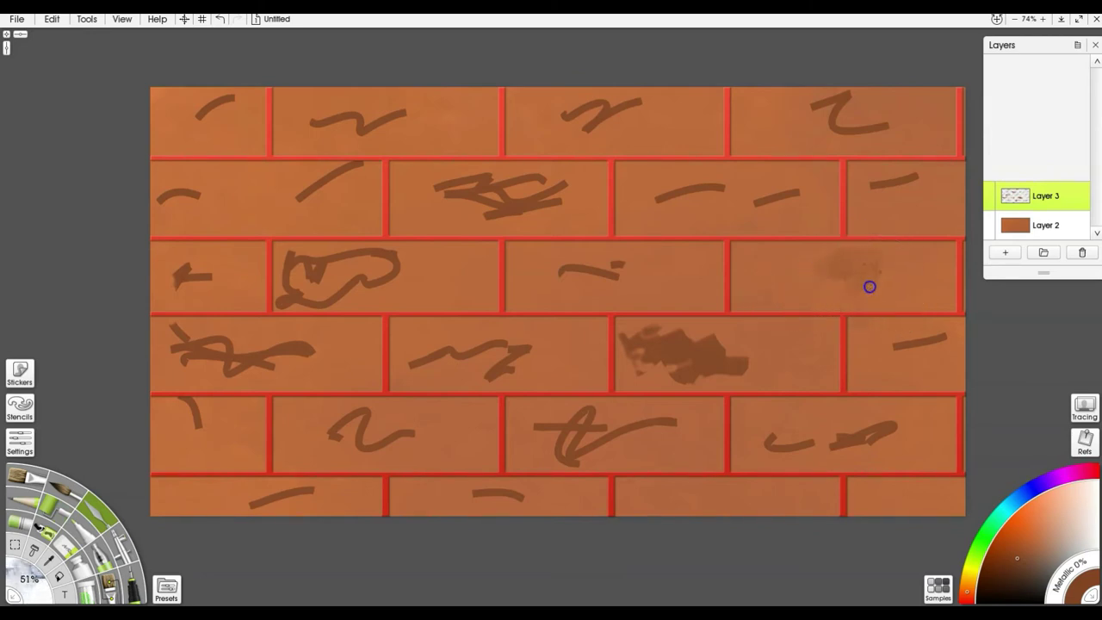
{"action": "left_click_drag", "start_coordinate": [620, 271], "coordinate": [623, 259]}
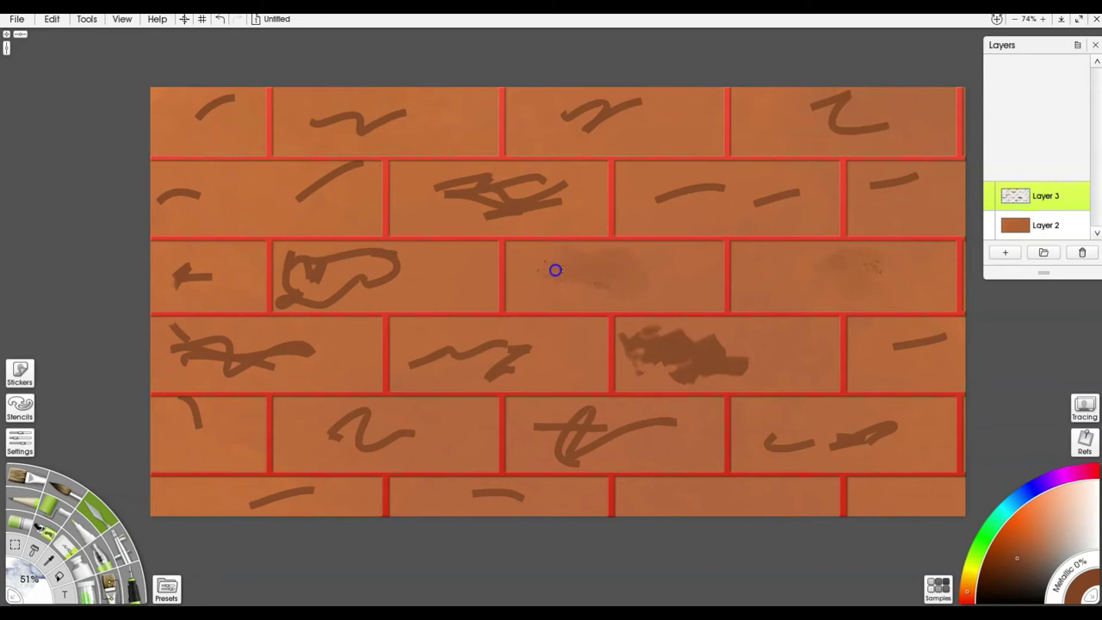
{"action": "mouse_move", "coordinate": [671, 314]}
{"action": "left_mouse_down"}
{"action": "mouse_move", "coordinate": [634, 336]}
{"action": "mouse_move", "coordinate": [711, 328]}
{"action": "mouse_move", "coordinate": [701, 351]}
{"action": "mouse_move", "coordinate": [734, 377]}
{"action": "mouse_move", "coordinate": [717, 392]}
{"action": "mouse_move", "coordinate": [737, 356]}
{"action": "mouse_move", "coordinate": [680, 375]}
{"action": "left_mouse_up"}
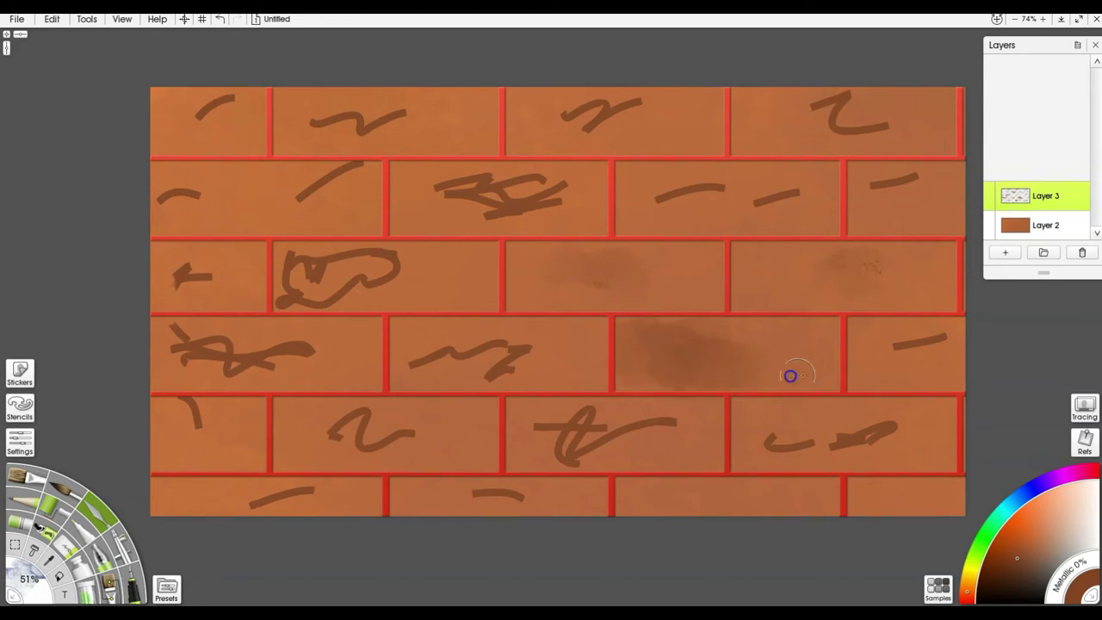
{"action": "mouse_move", "coordinate": [875, 445]}
{"action": "left_mouse_down"}
{"action": "mouse_move", "coordinate": [906, 410]}
{"action": "mouse_move", "coordinate": [814, 450]}
{"action": "mouse_move", "coordinate": [776, 420]}
{"action": "left_mouse_up"}
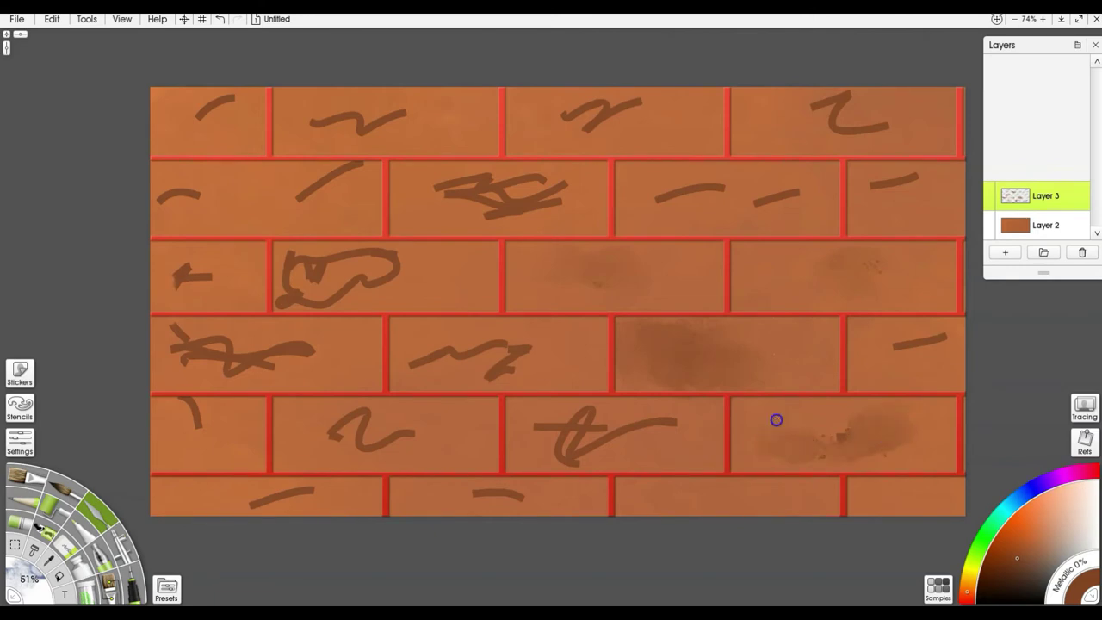
Blend the dark strokes on the rightmost fourth-row brick, the central fifth-row brick and all bricks in the top two rows.
{"action": "mouse_move", "coordinate": [942, 337]}
{"action": "left_mouse_down"}
{"action": "mouse_move", "coordinate": [898, 342]}
{"action": "mouse_move", "coordinate": [922, 337]}
{"action": "left_mouse_up"}
{"action": "mouse_move", "coordinate": [574, 456]}
{"action": "left_mouse_down"}
{"action": "mouse_move", "coordinate": [687, 412]}
{"action": "mouse_move", "coordinate": [573, 418]}
{"action": "mouse_move", "coordinate": [598, 455]}
{"action": "left_mouse_up"}
{"action": "mouse_move", "coordinate": [721, 188]}
{"action": "left_mouse_down"}
{"action": "mouse_move", "coordinate": [669, 195]}
{"action": "mouse_move", "coordinate": [739, 207]}
{"action": "mouse_move", "coordinate": [753, 184]}
{"action": "mouse_move", "coordinate": [791, 177]}
{"action": "mouse_move", "coordinate": [823, 199]}
{"action": "mouse_move", "coordinate": [900, 174]}
{"action": "mouse_move", "coordinate": [891, 187]}
{"action": "mouse_move", "coordinate": [877, 186]}
{"action": "mouse_move", "coordinate": [932, 146]}
{"action": "mouse_move", "coordinate": [880, 120]}
{"action": "mouse_move", "coordinate": [908, 123]}
{"action": "mouse_move", "coordinate": [805, 98]}
{"action": "left_mouse_up"}
{"action": "left_click_drag", "start_coordinate": [641, 104], "coordinate": [599, 109]}
{"action": "mouse_move", "coordinate": [417, 111]}
{"action": "left_mouse_down"}
{"action": "mouse_move", "coordinate": [307, 121]}
{"action": "mouse_move", "coordinate": [358, 108]}
{"action": "mouse_move", "coordinate": [231, 102]}
{"action": "mouse_move", "coordinate": [187, 119]}
{"action": "left_mouse_up"}
{"action": "mouse_move", "coordinate": [197, 195]}
{"action": "left_mouse_down"}
{"action": "mouse_move", "coordinate": [143, 187]}
{"action": "mouse_move", "coordinate": [278, 204]}
{"action": "mouse_move", "coordinate": [333, 175]}
{"action": "mouse_move", "coordinate": [273, 197]}
{"action": "mouse_move", "coordinate": [529, 180]}
{"action": "mouse_move", "coordinate": [508, 177]}
{"action": "mouse_move", "coordinate": [548, 197]}
{"action": "mouse_move", "coordinate": [429, 194]}
{"action": "left_mouse_up"}
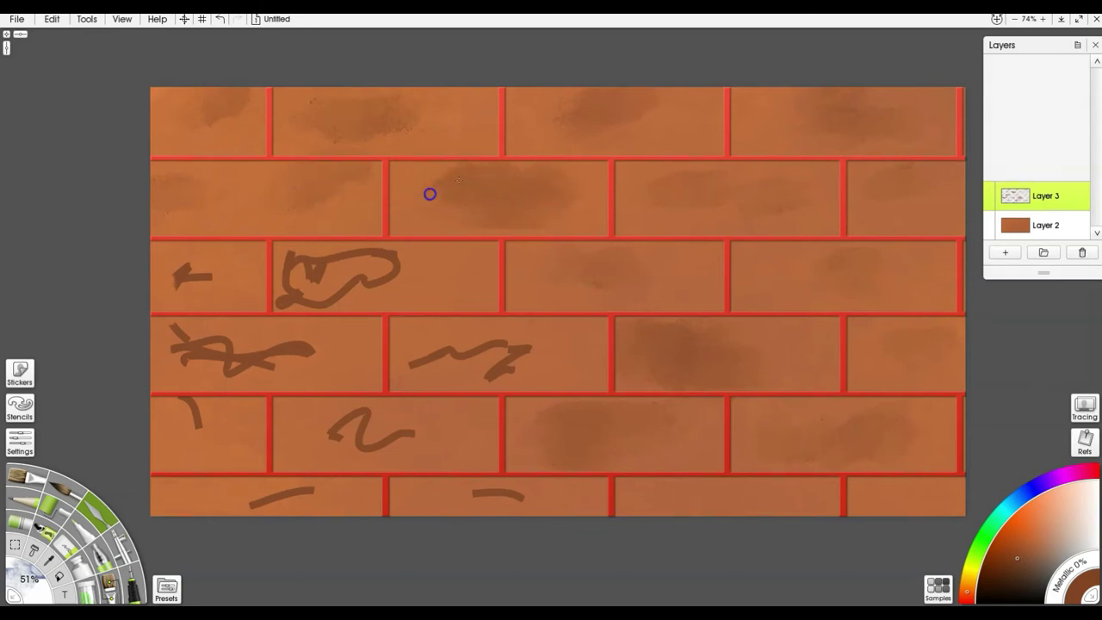
Blend the remaining dark strokes on the left-hand bricks of the third to fifth rows and the bottom row.
{"action": "mouse_move", "coordinate": [405, 258]}
{"action": "left_mouse_down"}
{"action": "mouse_move", "coordinate": [388, 286]}
{"action": "mouse_move", "coordinate": [393, 263]}
{"action": "mouse_move", "coordinate": [371, 290]}
{"action": "mouse_move", "coordinate": [342, 288]}
{"action": "mouse_move", "coordinate": [291, 262]}
{"action": "mouse_move", "coordinate": [325, 246]}
{"action": "mouse_move", "coordinate": [404, 276]}
{"action": "mouse_move", "coordinate": [307, 301]}
{"action": "mouse_move", "coordinate": [279, 274]}
{"action": "mouse_move", "coordinate": [306, 263]}
{"action": "mouse_move", "coordinate": [179, 281]}
{"action": "mouse_move", "coordinate": [175, 264]}
{"action": "mouse_move", "coordinate": [230, 290]}
{"action": "mouse_move", "coordinate": [220, 336]}
{"action": "mouse_move", "coordinate": [244, 370]}
{"action": "mouse_move", "coordinate": [319, 362]}
{"action": "mouse_move", "coordinate": [294, 340]}
{"action": "mouse_move", "coordinate": [219, 381]}
{"action": "left_mouse_up"}
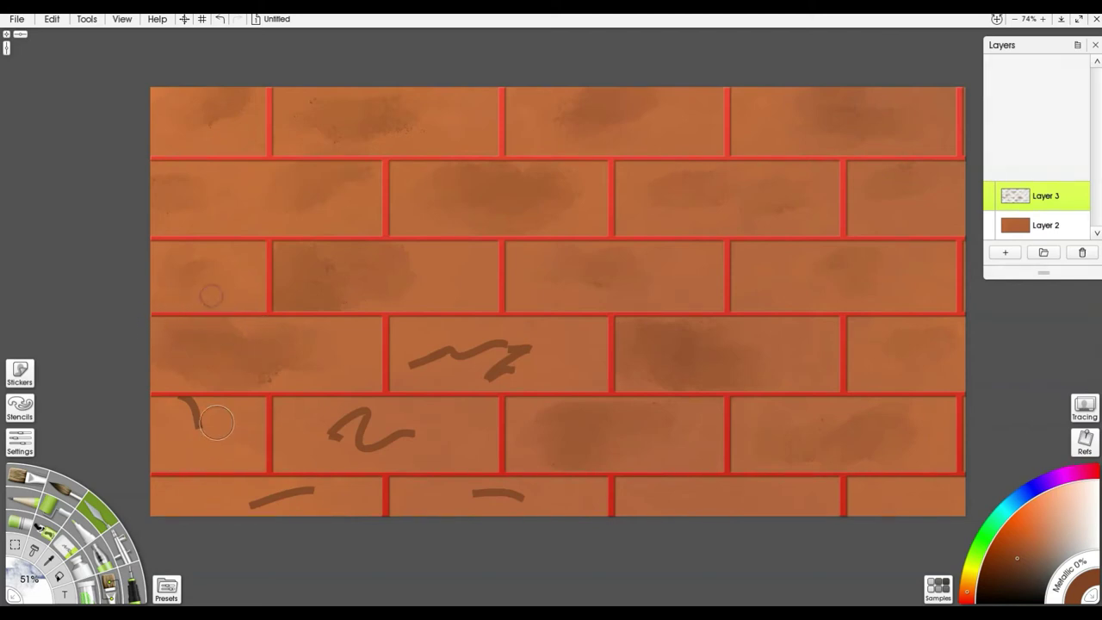
{"action": "left_click_drag", "start_coordinate": [209, 422], "coordinate": [187, 412]}
{"action": "mouse_move", "coordinate": [332, 417]}
{"action": "left_mouse_down"}
{"action": "mouse_move", "coordinate": [342, 442]}
{"action": "mouse_move", "coordinate": [293, 399]}
{"action": "left_mouse_up"}
{"action": "mouse_move", "coordinate": [382, 413]}
{"action": "left_mouse_down"}
{"action": "mouse_move", "coordinate": [387, 433]}
{"action": "mouse_move", "coordinate": [353, 435]}
{"action": "left_mouse_up"}
{"action": "mouse_move", "coordinate": [487, 349]}
{"action": "left_mouse_down"}
{"action": "mouse_move", "coordinate": [450, 352]}
{"action": "mouse_move", "coordinate": [517, 371]}
{"action": "mouse_move", "coordinate": [528, 358]}
{"action": "left_mouse_up"}
{"action": "left_click_drag", "start_coordinate": [430, 356], "coordinate": [522, 379]}
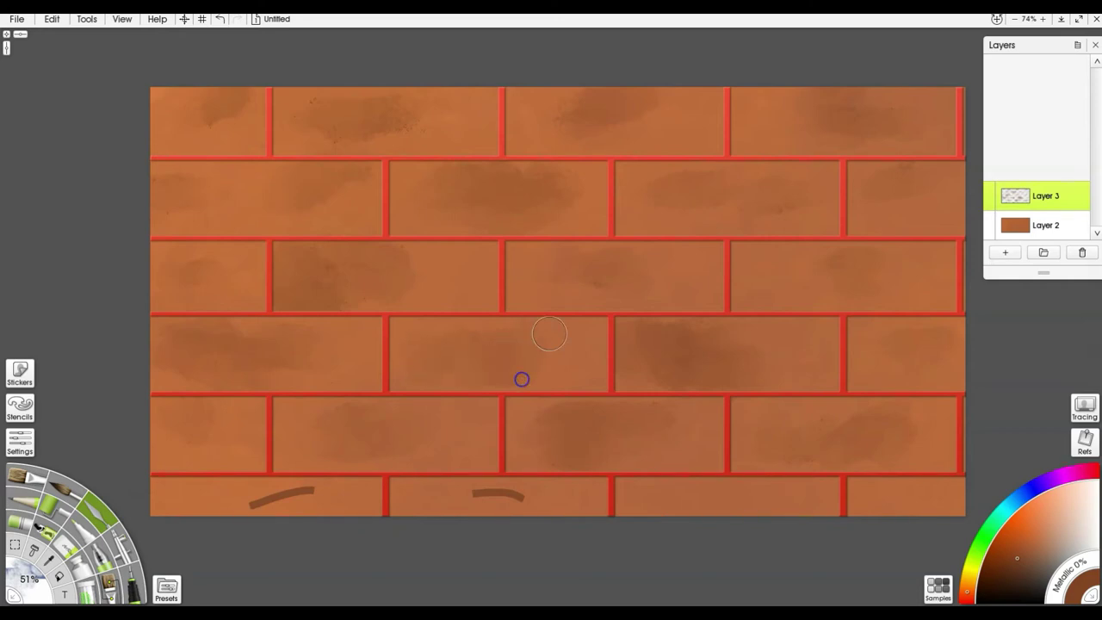
{"action": "left_click_drag", "start_coordinate": [457, 497], "coordinate": [543, 502]}
{"action": "mouse_move", "coordinate": [274, 497]}
{"action": "left_mouse_down"}
{"action": "mouse_move", "coordinate": [317, 496]}
{"action": "mouse_move", "coordinate": [279, 493]}
{"action": "left_mouse_up"}
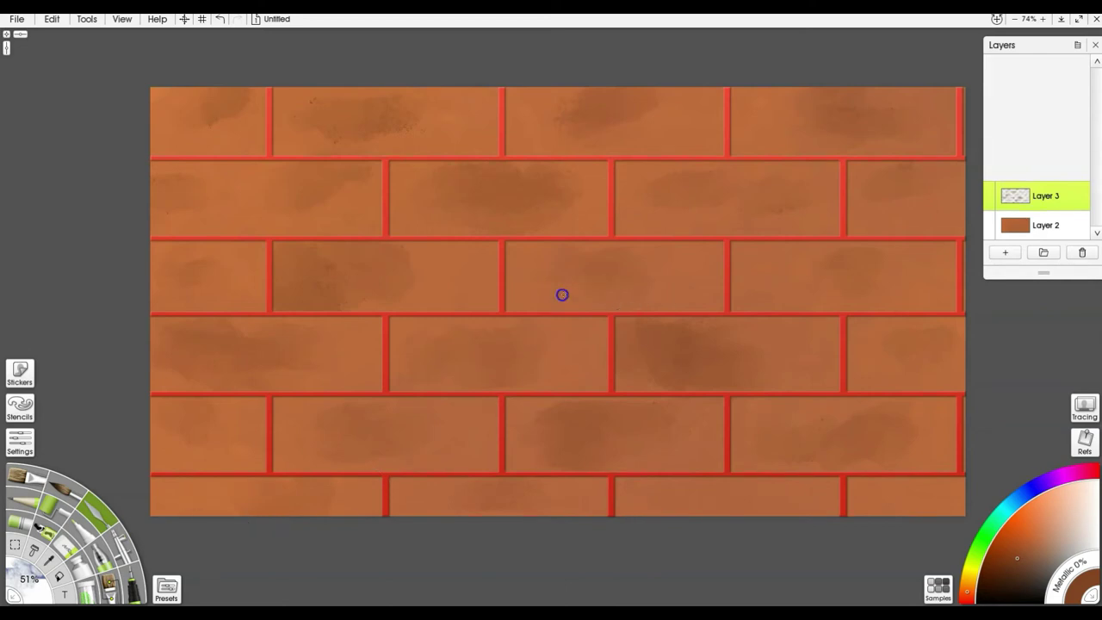
Add soft dark brown shading to the two right-hand bricks of the bottom row and smooth it.
{"action": "left_click", "coordinate": [105, 514]}
{"action": "left_click_drag", "start_coordinate": [667, 497], "coordinate": [805, 515]}
{"action": "mouse_move", "coordinate": [900, 494]}
{"action": "left_mouse_down"}
{"action": "mouse_move", "coordinate": [953, 509]}
{"action": "mouse_move", "coordinate": [753, 501]}
{"action": "mouse_move", "coordinate": [795, 504]}
{"action": "left_mouse_up"}
{"action": "left_click", "coordinate": [100, 508]}
{"action": "left_click_drag", "start_coordinate": [692, 506], "coordinate": [683, 489]}
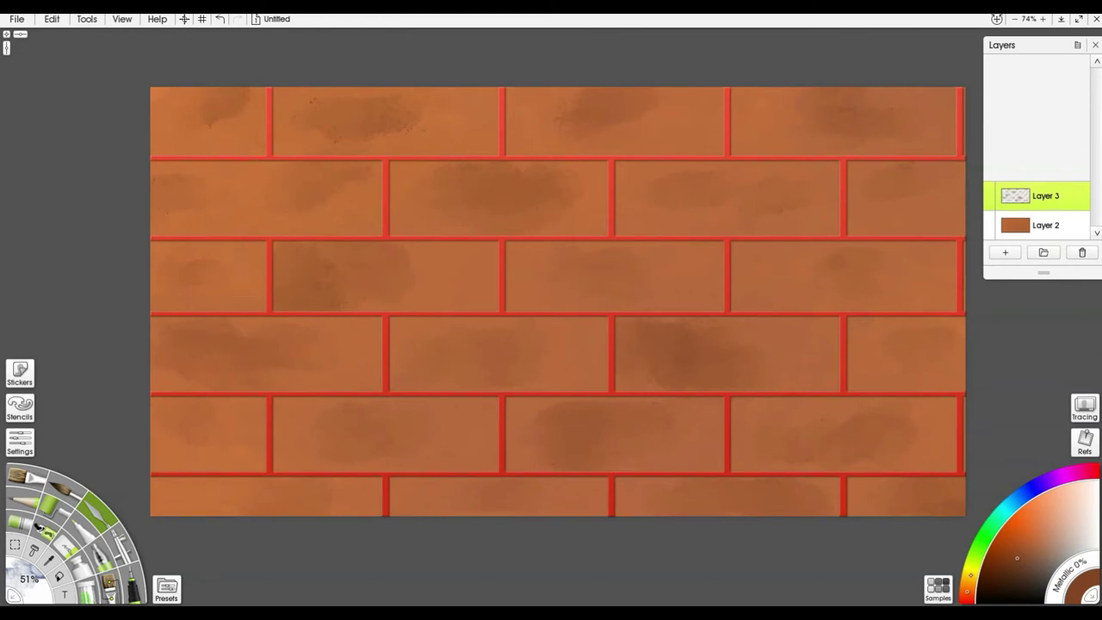
Choose a light tan colour and paint 4% Paint Roller highlights along the upper edges of the right-hand bricks in the top three rows.
{"action": "left_click", "coordinate": [969, 583]}
{"action": "left_click", "coordinate": [1046, 529]}
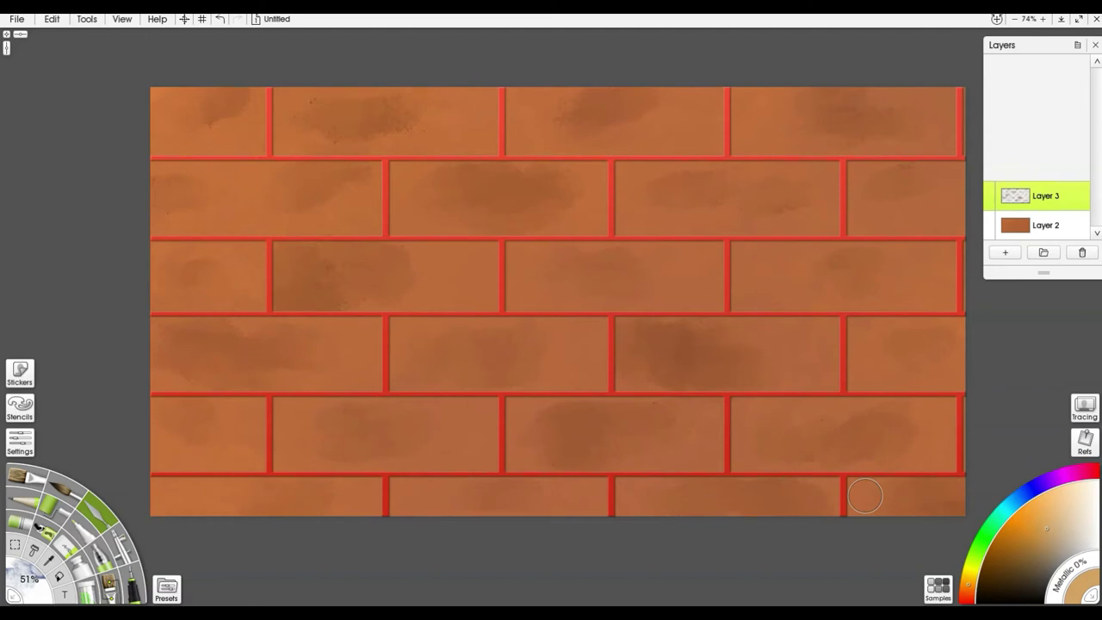
{"action": "key", "text": "r"}
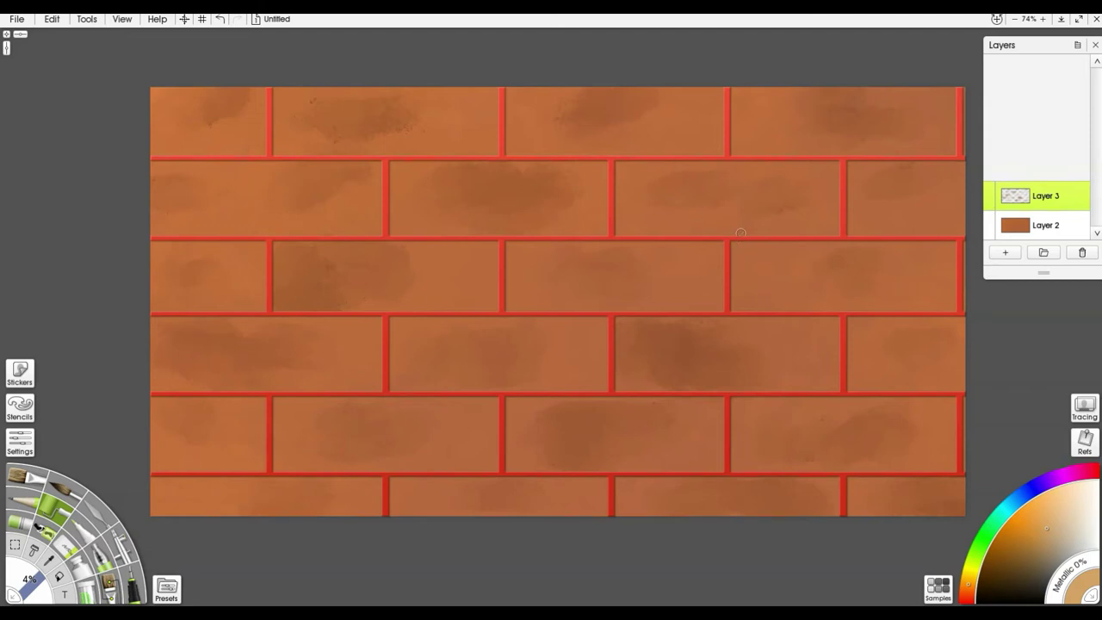
{"action": "mouse_move", "coordinate": [735, 248]}
{"action": "left_mouse_down"}
{"action": "mouse_move", "coordinate": [904, 249]}
{"action": "mouse_move", "coordinate": [875, 281]}
{"action": "left_mouse_up"}
{"action": "mouse_move", "coordinate": [929, 250]}
{"action": "left_mouse_down"}
{"action": "mouse_move", "coordinate": [522, 250]}
{"action": "mouse_move", "coordinate": [620, 292]}
{"action": "left_mouse_up"}
{"action": "mouse_move", "coordinate": [731, 167]}
{"action": "left_mouse_down"}
{"action": "mouse_move", "coordinate": [622, 166]}
{"action": "mouse_move", "coordinate": [797, 165]}
{"action": "left_mouse_up"}
{"action": "left_click_drag", "start_coordinate": [813, 99], "coordinate": [762, 101]}
{"action": "left_click_drag", "start_coordinate": [787, 91], "coordinate": [940, 92]}
{"action": "left_click_drag", "start_coordinate": [892, 166], "coordinate": [940, 164]}
{"action": "left_click_drag", "start_coordinate": [947, 177], "coordinate": [910, 178]}
{"action": "left_click_drag", "start_coordinate": [695, 88], "coordinate": [588, 95]}
{"action": "mouse_move", "coordinate": [624, 88]}
{"action": "left_mouse_down"}
{"action": "mouse_move", "coordinate": [542, 88]}
{"action": "mouse_move", "coordinate": [571, 89]}
{"action": "left_mouse_up"}
Blend the tan highlights into the right-hand bricks of the top three rows with the Palette Knife.
{"action": "key", "text": "k"}
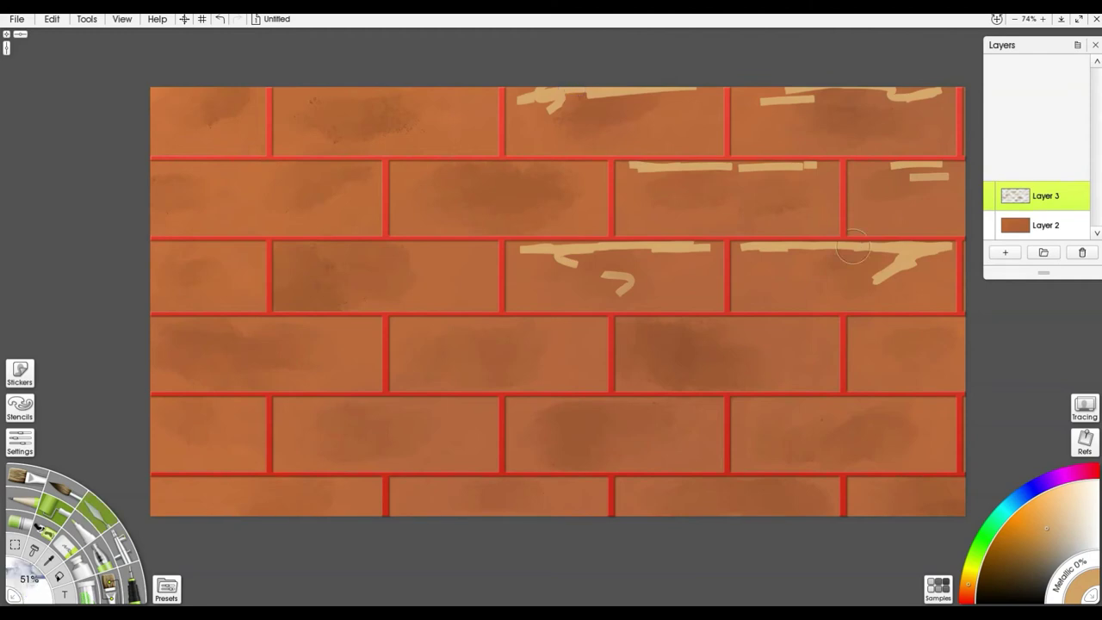
{"action": "mouse_move", "coordinate": [797, 121]}
{"action": "left_mouse_down"}
{"action": "mouse_move", "coordinate": [772, 104]}
{"action": "mouse_move", "coordinate": [917, 89]}
{"action": "mouse_move", "coordinate": [837, 110]}
{"action": "left_mouse_up"}
{"action": "mouse_move", "coordinate": [913, 102]}
{"action": "left_mouse_down"}
{"action": "mouse_move", "coordinate": [934, 99]}
{"action": "mouse_move", "coordinate": [880, 177]}
{"action": "mouse_move", "coordinate": [870, 169]}
{"action": "mouse_move", "coordinate": [915, 197]}
{"action": "mouse_move", "coordinate": [817, 169]}
{"action": "mouse_move", "coordinate": [754, 195]}
{"action": "mouse_move", "coordinate": [678, 173]}
{"action": "mouse_move", "coordinate": [725, 179]}
{"action": "mouse_move", "coordinate": [691, 152]}
{"action": "mouse_move", "coordinate": [718, 202]}
{"action": "mouse_move", "coordinate": [593, 101]}
{"action": "mouse_move", "coordinate": [672, 109]}
{"action": "mouse_move", "coordinate": [559, 91]}
{"action": "mouse_move", "coordinate": [590, 106]}
{"action": "mouse_move", "coordinate": [688, 74]}
{"action": "mouse_move", "coordinate": [694, 104]}
{"action": "left_mouse_up"}
{"action": "mouse_move", "coordinate": [654, 254]}
{"action": "left_mouse_down"}
{"action": "mouse_move", "coordinate": [602, 273]}
{"action": "mouse_move", "coordinate": [570, 250]}
{"action": "mouse_move", "coordinate": [670, 256]}
{"action": "mouse_move", "coordinate": [563, 256]}
{"action": "mouse_move", "coordinate": [546, 281]}
{"action": "mouse_move", "coordinate": [516, 250]}
{"action": "mouse_move", "coordinate": [849, 283]}
{"action": "mouse_move", "coordinate": [921, 255]}
{"action": "mouse_move", "coordinate": [928, 263]}
{"action": "left_mouse_up"}
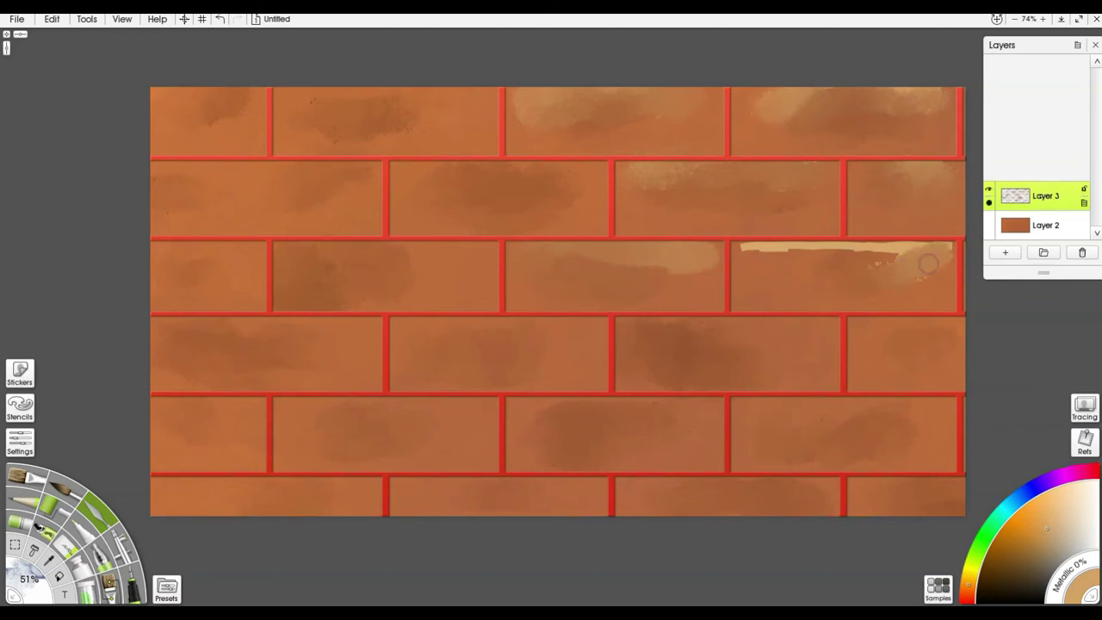
{"action": "left_click_drag", "start_coordinate": [932, 257], "coordinate": [876, 259]}
{"action": "mouse_move", "coordinate": [847, 254]}
{"action": "left_mouse_down"}
{"action": "mouse_move", "coordinate": [761, 250]}
{"action": "mouse_move", "coordinate": [883, 260]}
{"action": "left_mouse_up"}
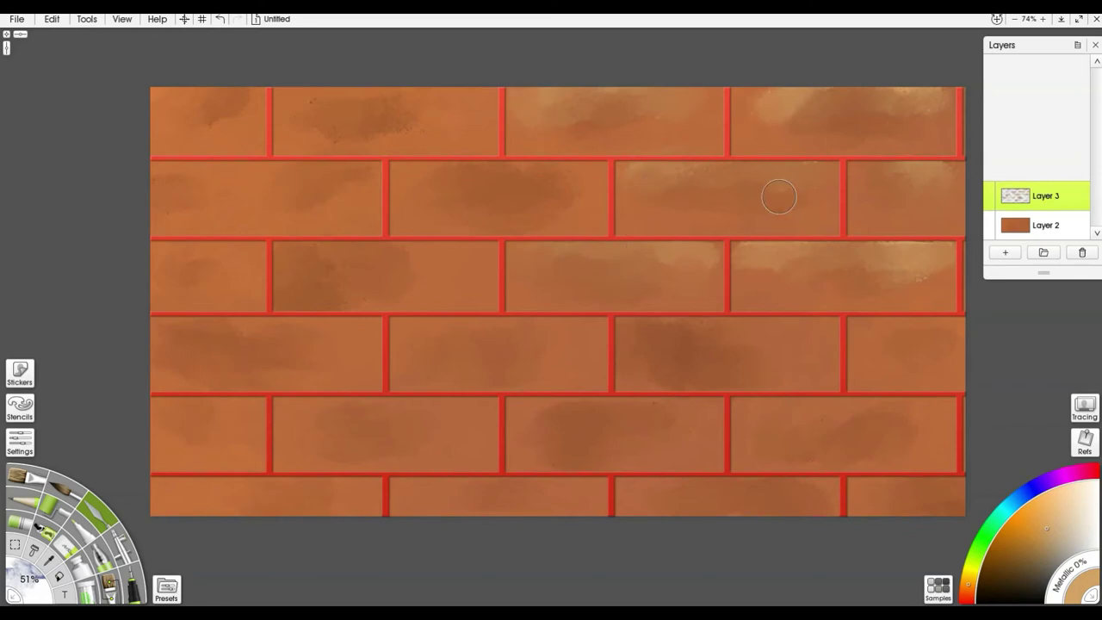
Paint tan highlight strokes with the 4% Paint Roller on the left-hand bricks of the top three rows and all bricks below.
{"action": "mouse_move", "coordinate": [403, 166]}
{"action": "left_mouse_down"}
{"action": "mouse_move", "coordinate": [561, 179]}
{"action": "mouse_move", "coordinate": [585, 195]}
{"action": "mouse_move", "coordinate": [501, 181]}
{"action": "mouse_move", "coordinate": [467, 200]}
{"action": "left_mouse_up"}
{"action": "mouse_move", "coordinate": [309, 129]}
{"action": "left_mouse_down"}
{"action": "mouse_move", "coordinate": [437, 102]}
{"action": "mouse_move", "coordinate": [401, 103]}
{"action": "left_mouse_up"}
{"action": "mouse_move", "coordinate": [260, 89]}
{"action": "left_mouse_down"}
{"action": "mouse_move", "coordinate": [164, 89]}
{"action": "mouse_move", "coordinate": [196, 90]}
{"action": "left_mouse_up"}
{"action": "mouse_move", "coordinate": [164, 179]}
{"action": "left_mouse_down"}
{"action": "mouse_move", "coordinate": [209, 175]}
{"action": "mouse_move", "coordinate": [327, 205]}
{"action": "left_mouse_up"}
{"action": "mouse_move", "coordinate": [299, 252]}
{"action": "left_mouse_down"}
{"action": "mouse_move", "coordinate": [418, 252]}
{"action": "mouse_move", "coordinate": [413, 282]}
{"action": "left_mouse_up"}
{"action": "left_click_drag", "start_coordinate": [243, 256], "coordinate": [165, 256]}
{"action": "mouse_move", "coordinate": [162, 329]}
{"action": "left_mouse_down"}
{"action": "mouse_move", "coordinate": [514, 339]}
{"action": "mouse_move", "coordinate": [480, 336]}
{"action": "left_mouse_up"}
{"action": "left_click_drag", "start_coordinate": [644, 327], "coordinate": [796, 334]}
{"action": "mouse_move", "coordinate": [751, 380]}
{"action": "left_mouse_down"}
{"action": "mouse_move", "coordinate": [807, 356]}
{"action": "mouse_move", "coordinate": [825, 333]}
{"action": "left_mouse_up"}
{"action": "mouse_move", "coordinate": [928, 329]}
{"action": "left_mouse_down"}
{"action": "mouse_move", "coordinate": [876, 336]}
{"action": "mouse_move", "coordinate": [955, 324]}
{"action": "left_mouse_up"}
{"action": "mouse_move", "coordinate": [929, 410]}
{"action": "left_mouse_down"}
{"action": "mouse_move", "coordinate": [758, 413]}
{"action": "mouse_move", "coordinate": [735, 455]}
{"action": "left_mouse_up"}
{"action": "mouse_move", "coordinate": [701, 415]}
{"action": "left_mouse_down"}
{"action": "mouse_move", "coordinate": [534, 417]}
{"action": "mouse_move", "coordinate": [517, 436]}
{"action": "mouse_move", "coordinate": [513, 419]}
{"action": "mouse_move", "coordinate": [580, 408]}
{"action": "left_mouse_up"}
{"action": "mouse_move", "coordinate": [469, 441]}
{"action": "left_mouse_down"}
{"action": "mouse_move", "coordinate": [479, 409]}
{"action": "mouse_move", "coordinate": [296, 415]}
{"action": "left_mouse_up"}
{"action": "mouse_move", "coordinate": [241, 404]}
{"action": "left_mouse_down"}
{"action": "mouse_move", "coordinate": [182, 411]}
{"action": "mouse_move", "coordinate": [216, 423]}
{"action": "left_mouse_up"}
{"action": "mouse_move", "coordinate": [161, 480]}
{"action": "left_mouse_down"}
{"action": "mouse_move", "coordinate": [251, 470]}
{"action": "mouse_move", "coordinate": [262, 490]}
{"action": "mouse_move", "coordinate": [345, 491]}
{"action": "mouse_move", "coordinate": [366, 499]}
{"action": "mouse_move", "coordinate": [356, 507]}
{"action": "mouse_move", "coordinate": [501, 489]}
{"action": "mouse_move", "coordinate": [623, 494]}
{"action": "mouse_move", "coordinate": [614, 487]}
{"action": "mouse_move", "coordinate": [809, 501]}
{"action": "left_mouse_up"}
{"action": "mouse_move", "coordinate": [892, 500]}
{"action": "left_mouse_down"}
{"action": "mouse_move", "coordinate": [843, 494]}
{"action": "mouse_move", "coordinate": [925, 492]}
{"action": "mouse_move", "coordinate": [897, 478]}
{"action": "left_mouse_up"}
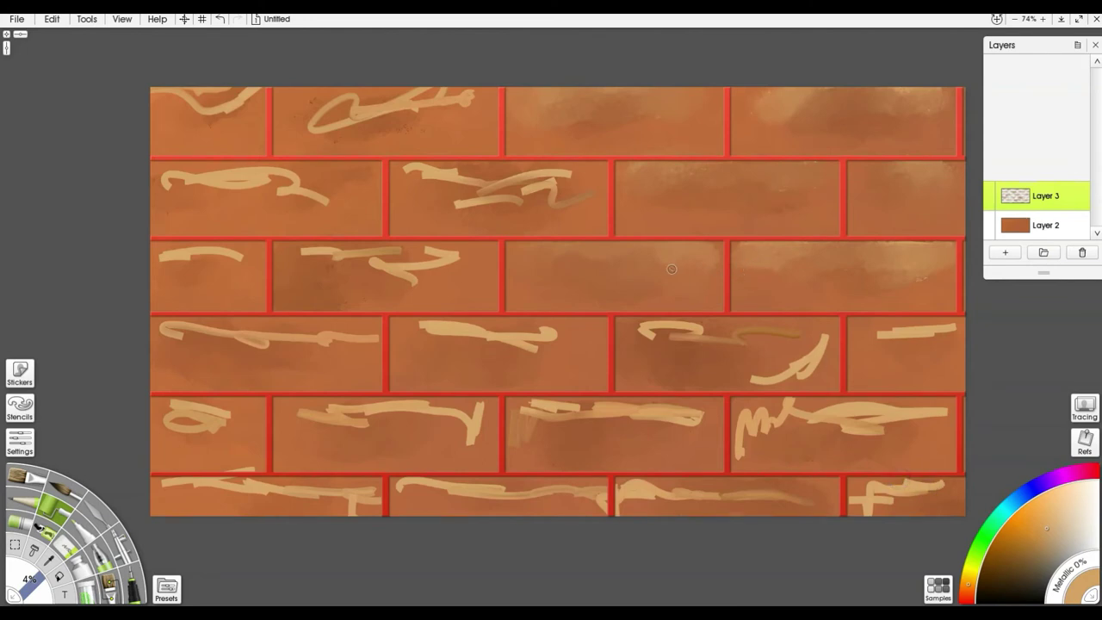
Blend the tan highlights with the Palette Knife across every brick in the lower three rows.
{"action": "key", "text": "k"}
{"action": "mouse_move", "coordinate": [804, 411]}
{"action": "left_mouse_down"}
{"action": "mouse_move", "coordinate": [883, 431]}
{"action": "mouse_move", "coordinate": [933, 413]}
{"action": "mouse_move", "coordinate": [846, 427]}
{"action": "mouse_move", "coordinate": [789, 411]}
{"action": "mouse_move", "coordinate": [744, 445]}
{"action": "mouse_move", "coordinate": [747, 462]}
{"action": "mouse_move", "coordinate": [791, 407]}
{"action": "mouse_move", "coordinate": [898, 450]}
{"action": "mouse_move", "coordinate": [884, 493]}
{"action": "left_mouse_up"}
{"action": "mouse_move", "coordinate": [881, 332]}
{"action": "left_mouse_down"}
{"action": "mouse_move", "coordinate": [911, 344]}
{"action": "mouse_move", "coordinate": [890, 334]}
{"action": "mouse_move", "coordinate": [943, 329]}
{"action": "left_mouse_up"}
{"action": "mouse_move", "coordinate": [824, 332]}
{"action": "left_mouse_down"}
{"action": "mouse_move", "coordinate": [808, 358]}
{"action": "mouse_move", "coordinate": [816, 376]}
{"action": "mouse_move", "coordinate": [794, 360]}
{"action": "mouse_move", "coordinate": [821, 359]}
{"action": "mouse_move", "coordinate": [775, 372]}
{"action": "mouse_move", "coordinate": [745, 339]}
{"action": "mouse_move", "coordinate": [686, 344]}
{"action": "mouse_move", "coordinate": [651, 332]}
{"action": "mouse_move", "coordinate": [781, 376]}
{"action": "mouse_move", "coordinate": [801, 364]}
{"action": "mouse_move", "coordinate": [709, 440]}
{"action": "mouse_move", "coordinate": [610, 427]}
{"action": "mouse_move", "coordinate": [697, 414]}
{"action": "mouse_move", "coordinate": [570, 418]}
{"action": "mouse_move", "coordinate": [593, 406]}
{"action": "mouse_move", "coordinate": [514, 436]}
{"action": "mouse_move", "coordinate": [520, 425]}
{"action": "mouse_move", "coordinate": [554, 410]}
{"action": "mouse_move", "coordinate": [624, 504]}
{"action": "mouse_move", "coordinate": [613, 503]}
{"action": "mouse_move", "coordinate": [697, 508]}
{"action": "mouse_move", "coordinate": [673, 501]}
{"action": "mouse_move", "coordinate": [764, 499]}
{"action": "mouse_move", "coordinate": [722, 491]}
{"action": "mouse_move", "coordinate": [796, 507]}
{"action": "mouse_move", "coordinate": [609, 507]}
{"action": "mouse_move", "coordinate": [592, 514]}
{"action": "mouse_move", "coordinate": [607, 538]}
{"action": "mouse_move", "coordinate": [563, 490]}
{"action": "mouse_move", "coordinate": [172, 494]}
{"action": "mouse_move", "coordinate": [220, 492]}
{"action": "mouse_move", "coordinate": [250, 470]}
{"action": "mouse_move", "coordinate": [231, 481]}
{"action": "mouse_move", "coordinate": [211, 441]}
{"action": "mouse_move", "coordinate": [167, 418]}
{"action": "mouse_move", "coordinate": [208, 408]}
{"action": "mouse_move", "coordinate": [162, 410]}
{"action": "mouse_move", "coordinate": [333, 445]}
{"action": "mouse_move", "coordinate": [375, 422]}
{"action": "mouse_move", "coordinate": [469, 422]}
{"action": "mouse_move", "coordinate": [401, 416]}
{"action": "mouse_move", "coordinate": [473, 417]}
{"action": "mouse_move", "coordinate": [359, 416]}
{"action": "mouse_move", "coordinate": [370, 502]}
{"action": "mouse_move", "coordinate": [503, 355]}
{"action": "mouse_move", "coordinate": [455, 322]}
{"action": "mouse_move", "coordinate": [227, 340]}
{"action": "mouse_move", "coordinate": [183, 323]}
{"action": "left_mouse_up"}
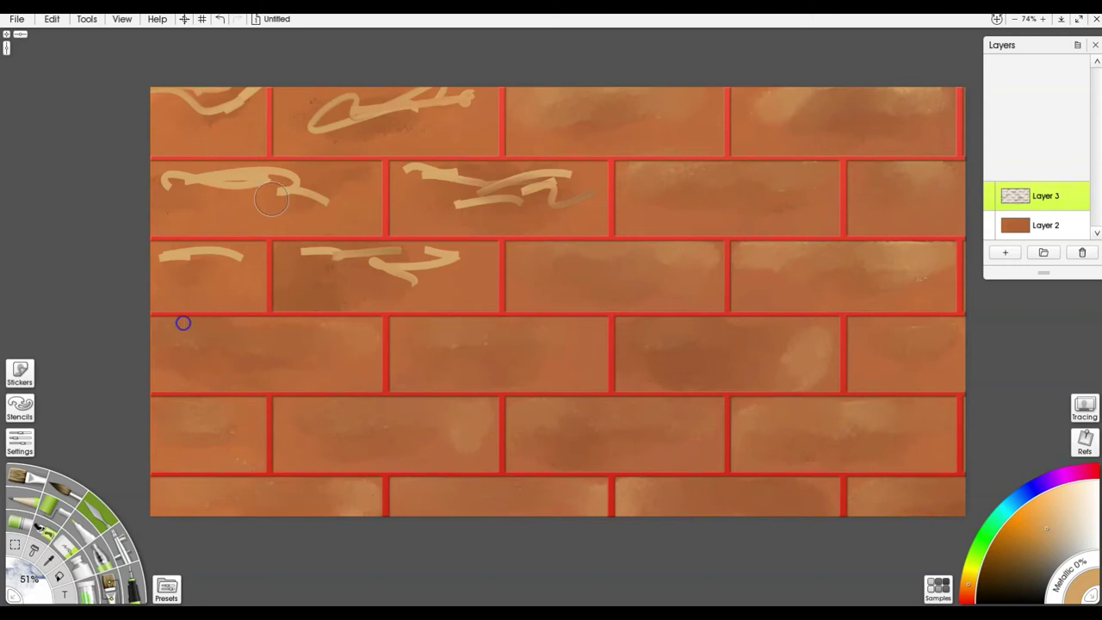
Blend the remaining tan highlights into the left-hand bricks of the top three rows.
{"action": "mouse_move", "coordinate": [450, 256]}
{"action": "left_mouse_down"}
{"action": "mouse_move", "coordinate": [391, 273]}
{"action": "mouse_move", "coordinate": [406, 293]}
{"action": "mouse_move", "coordinate": [336, 261]}
{"action": "mouse_move", "coordinate": [422, 249]}
{"action": "mouse_move", "coordinate": [462, 276]}
{"action": "mouse_move", "coordinate": [559, 187]}
{"action": "mouse_move", "coordinate": [573, 201]}
{"action": "mouse_move", "coordinate": [410, 173]}
{"action": "left_mouse_up"}
{"action": "mouse_move", "coordinate": [474, 95]}
{"action": "left_mouse_down"}
{"action": "mouse_move", "coordinate": [453, 106]}
{"action": "mouse_move", "coordinate": [370, 100]}
{"action": "mouse_move", "coordinate": [326, 116]}
{"action": "mouse_move", "coordinate": [308, 87]}
{"action": "left_mouse_up"}
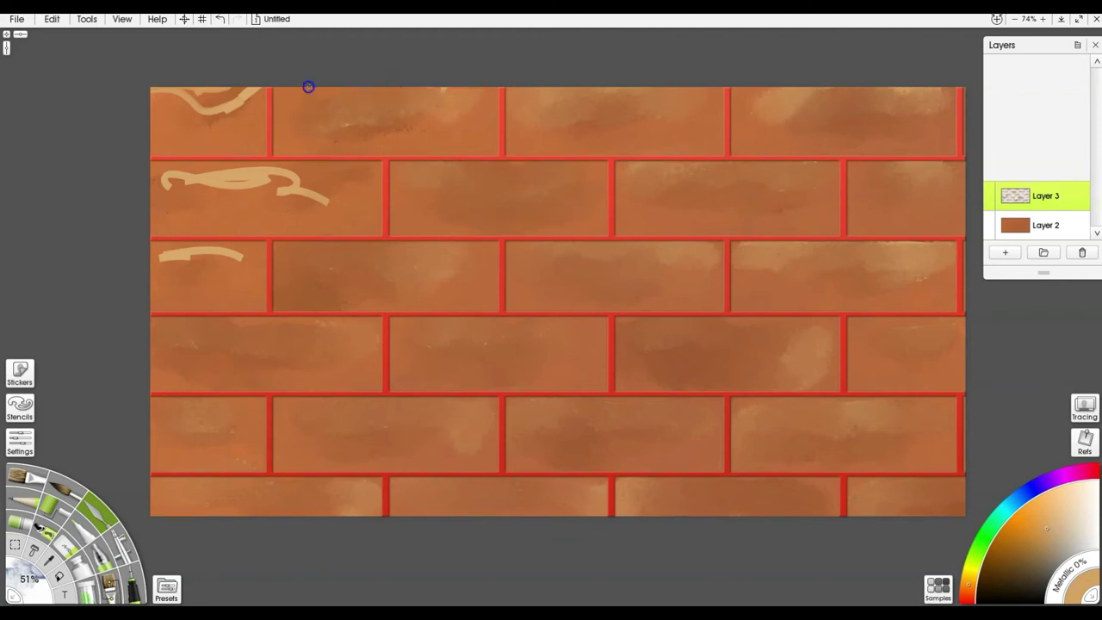
{"action": "mouse_move", "coordinate": [445, 88]}
{"action": "left_mouse_down"}
{"action": "mouse_move", "coordinate": [244, 124]}
{"action": "mouse_move", "coordinate": [222, 113]}
{"action": "mouse_move", "coordinate": [253, 86]}
{"action": "mouse_move", "coordinate": [134, 96]}
{"action": "mouse_move", "coordinate": [210, 114]}
{"action": "mouse_move", "coordinate": [239, 187]}
{"action": "mouse_move", "coordinate": [307, 194]}
{"action": "mouse_move", "coordinate": [237, 178]}
{"action": "mouse_move", "coordinate": [157, 191]}
{"action": "mouse_move", "coordinate": [253, 180]}
{"action": "mouse_move", "coordinate": [268, 163]}
{"action": "mouse_move", "coordinate": [282, 179]}
{"action": "mouse_move", "coordinate": [178, 267]}
{"action": "mouse_move", "coordinate": [191, 255]}
{"action": "mouse_move", "coordinate": [150, 266]}
{"action": "left_mouse_up"}
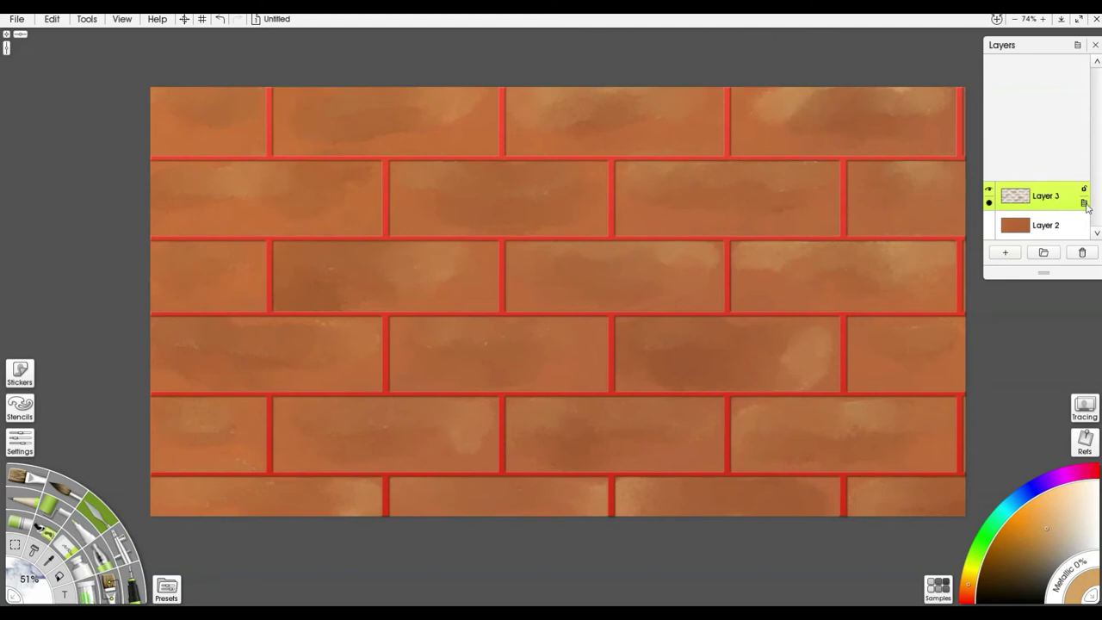
Try the Multiply blend mode on Layer 3 and undo the change.
{"action": "left_click", "coordinate": [1083, 202]}
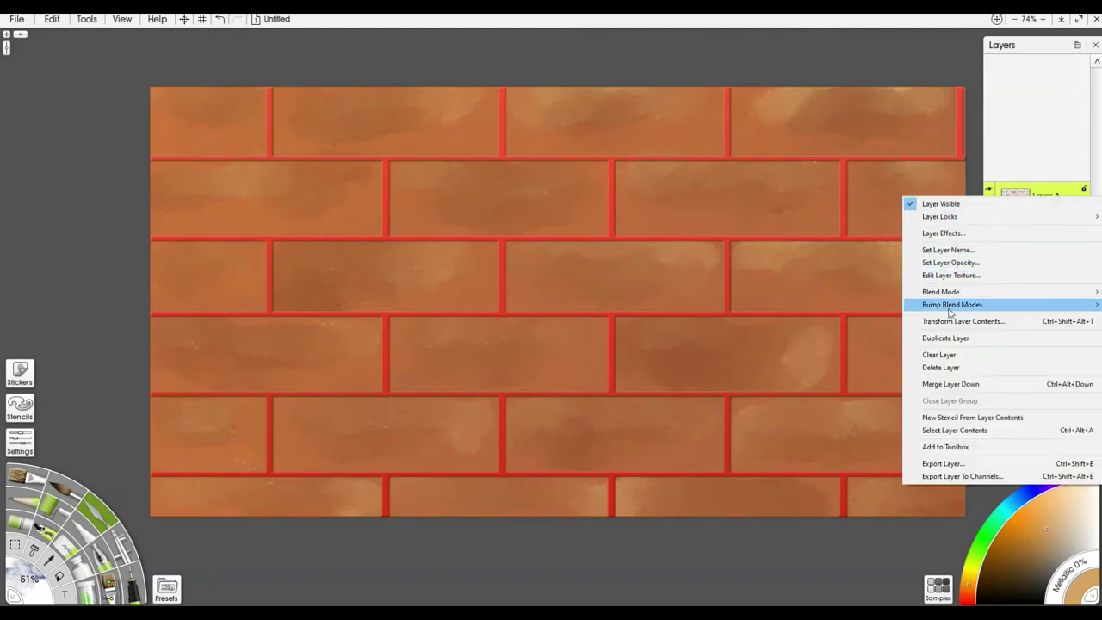
{"action": "mouse_move", "coordinate": [944, 296]}
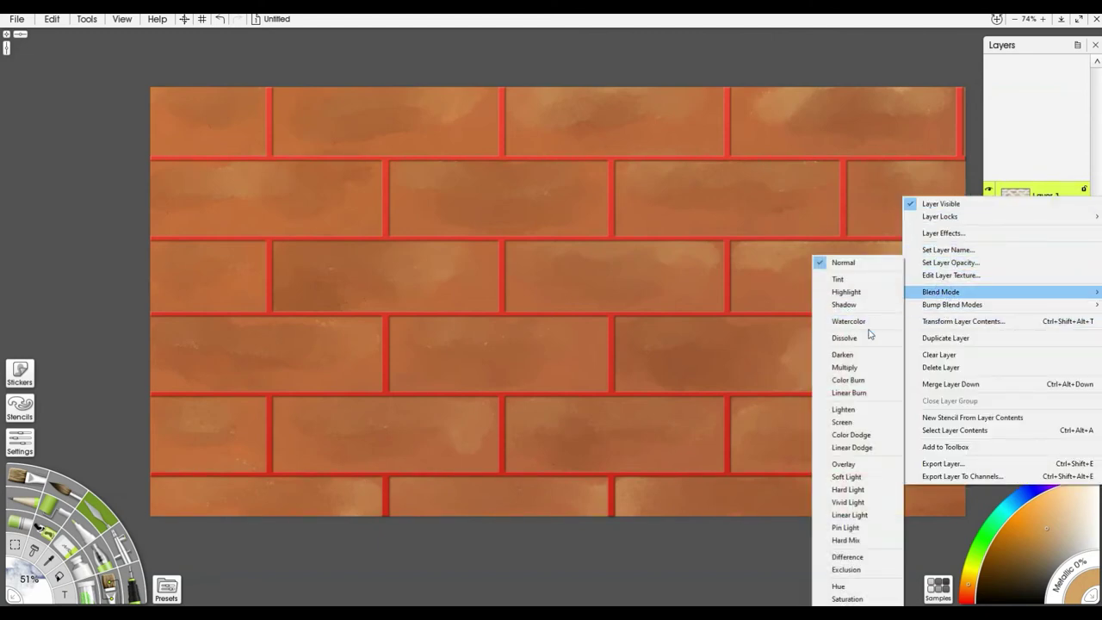
{"action": "left_click", "coordinate": [855, 371]}
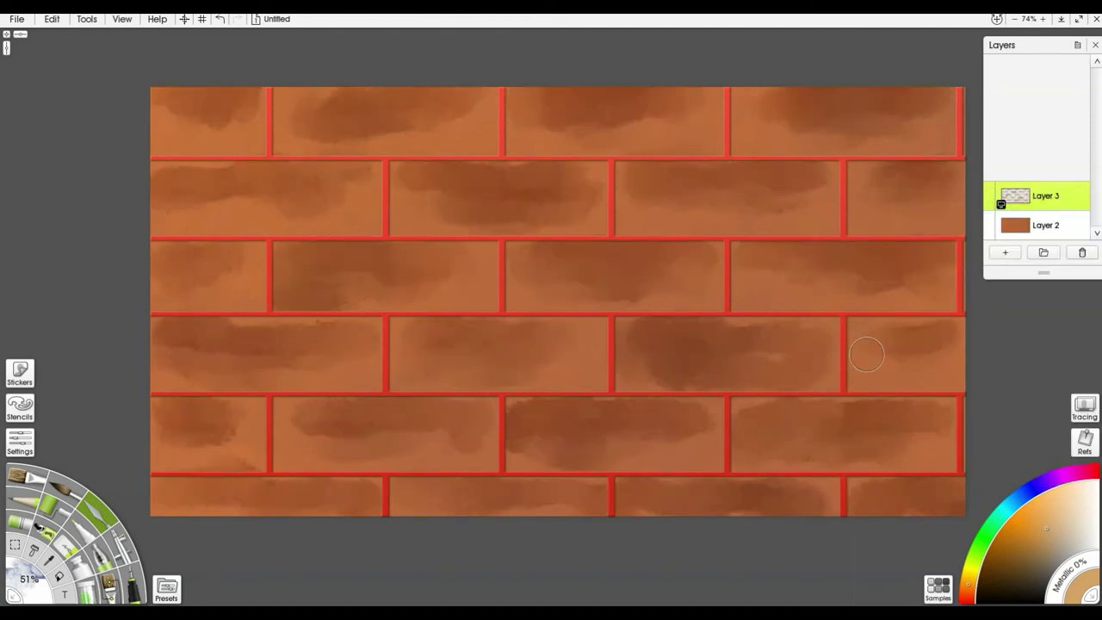
{"action": "key", "text": "shift+space"}
{"action": "key", "text": "ctrl+z"}
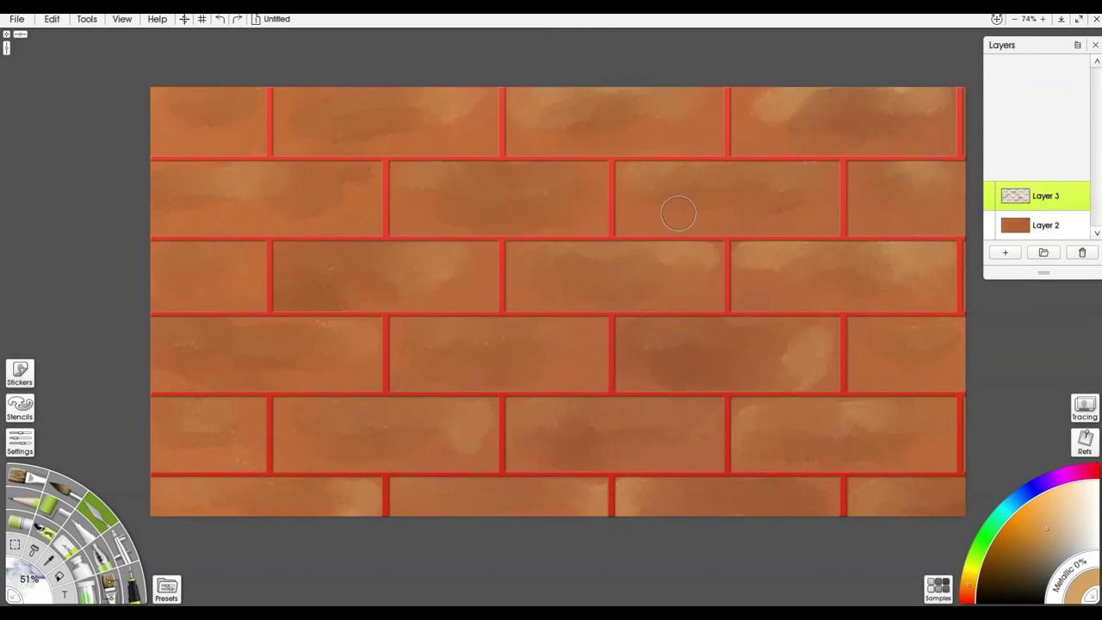
Try duplicating Layer 3 and undo the duplication.
{"action": "mouse_move", "coordinate": [1004, 210]}
{"action": "right_click", "coordinate": [1058, 211]}
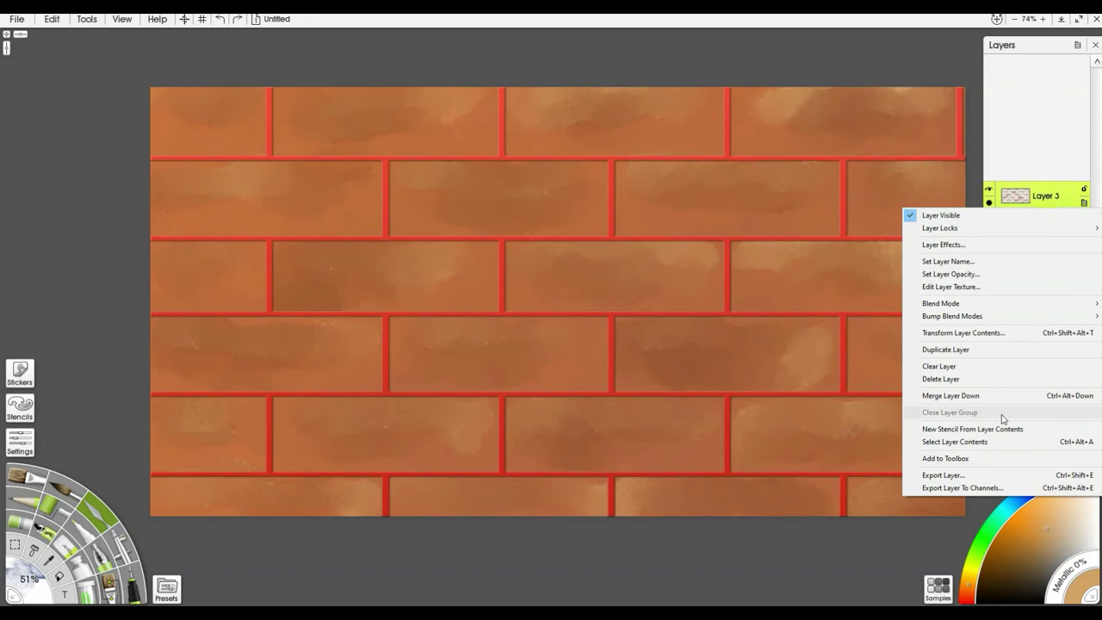
{"action": "left_click", "coordinate": [947, 349]}
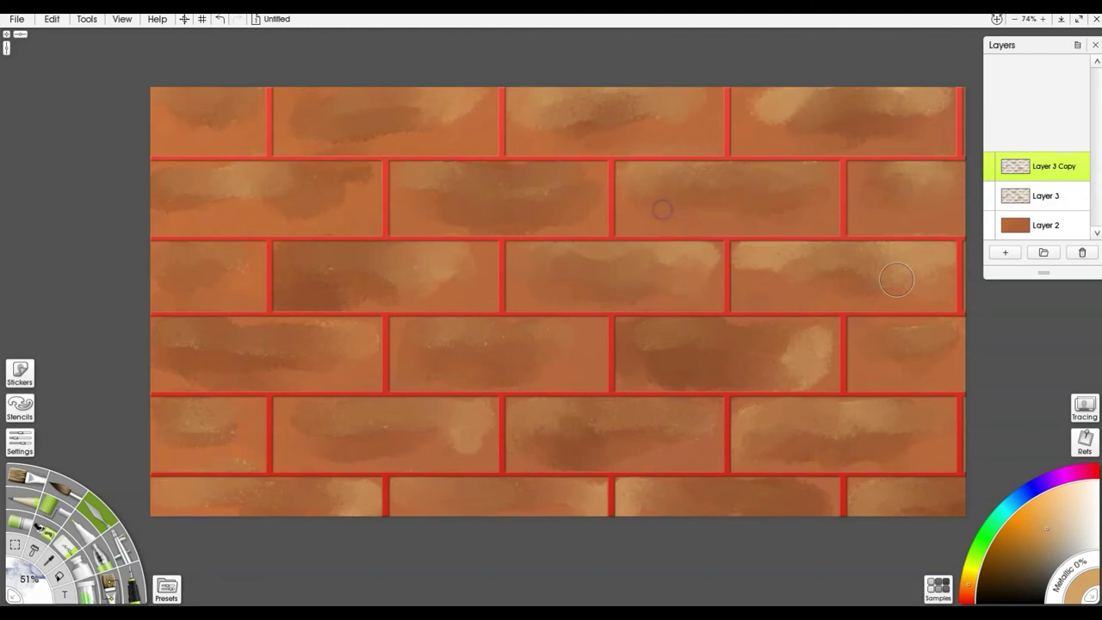
{"action": "key", "text": "ctrl+z"}
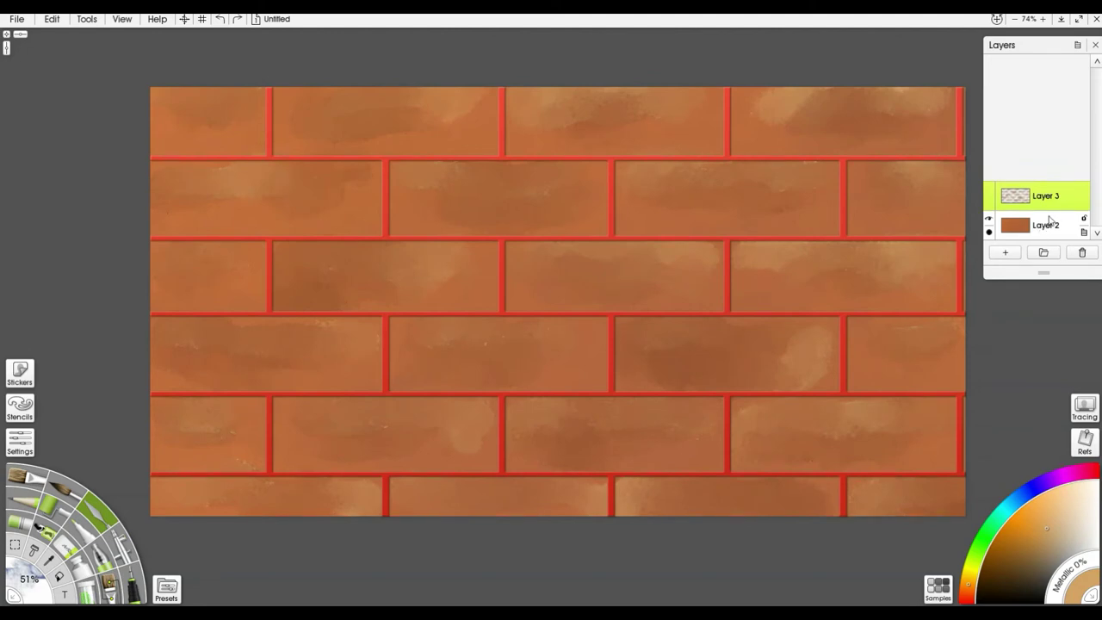
Add a new layer above Layer 3 and invert the stencil to expose only the mortar lines.
{"action": "left_click", "coordinate": [1005, 252]}
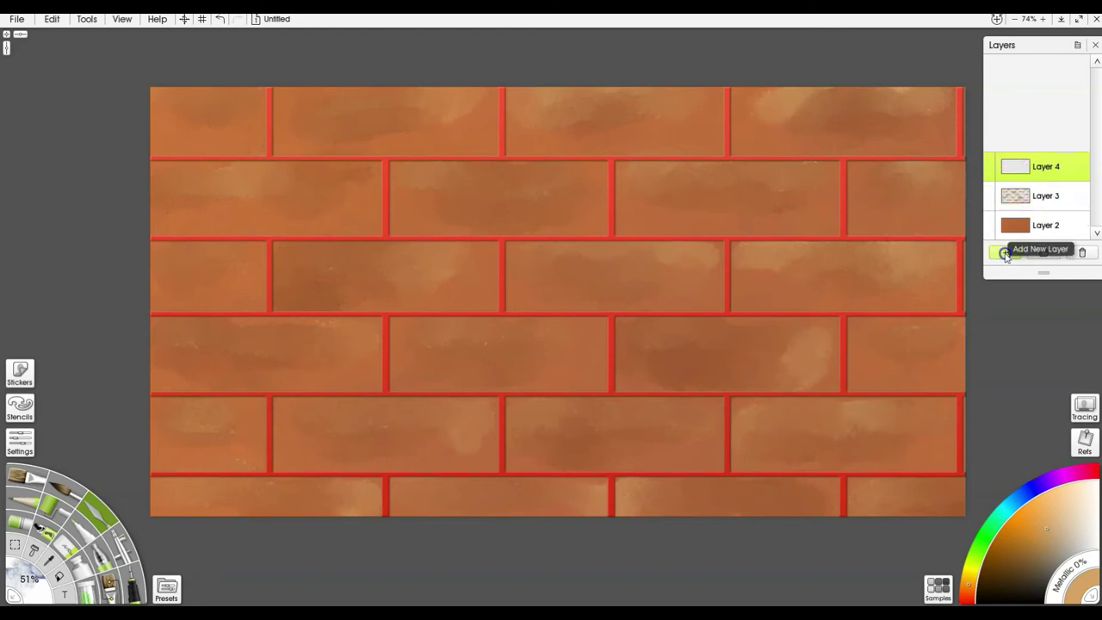
{"action": "right_click", "coordinate": [844, 169]}
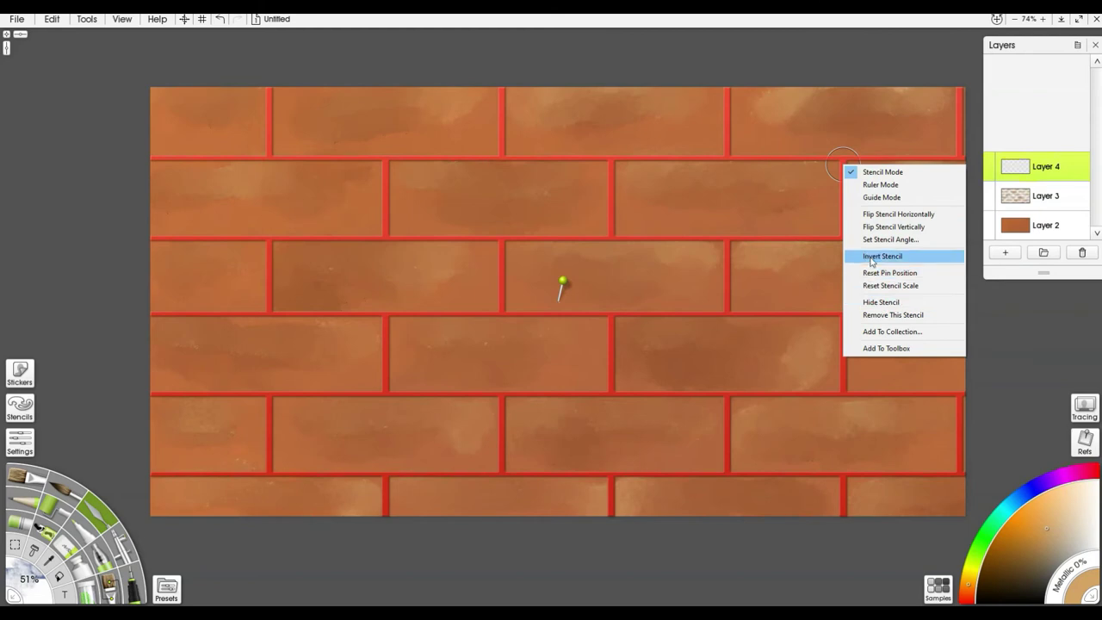
{"action": "left_click", "coordinate": [872, 258]}
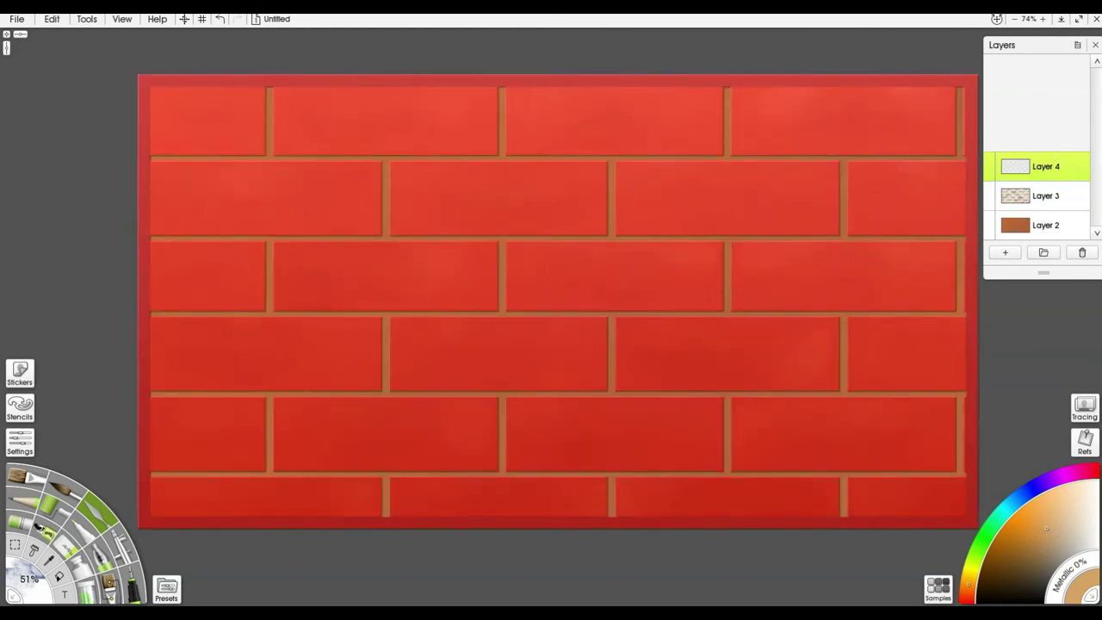
Paint the central mortar lines off-white and then light grey with the Paint Roller enlarged to 37%.
{"action": "left_click", "coordinate": [53, 509]}
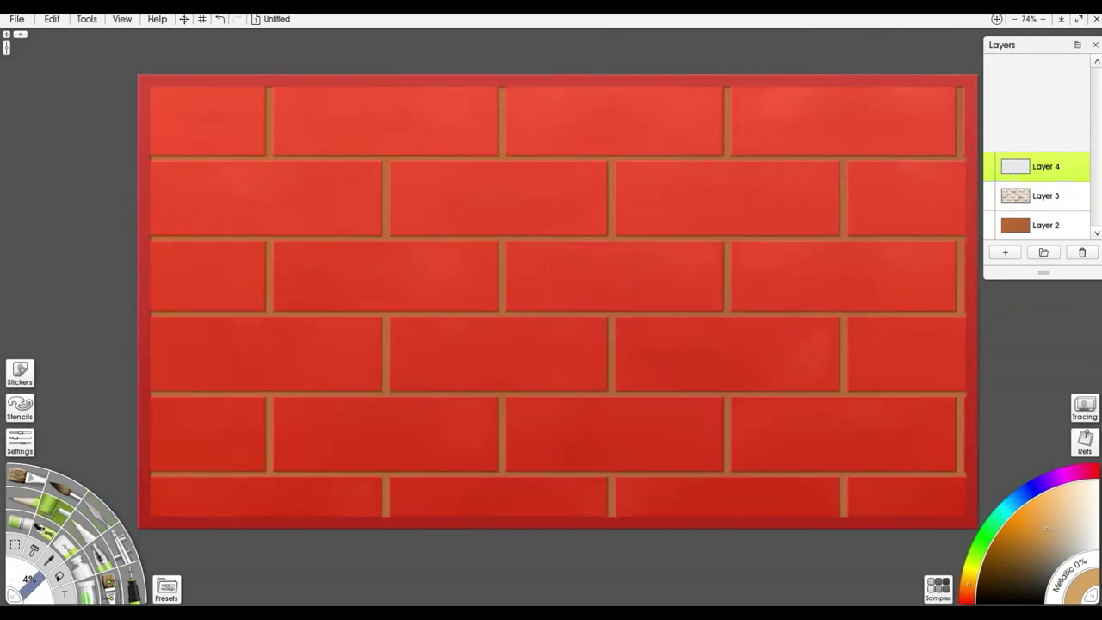
{"action": "left_click", "coordinate": [1076, 528]}
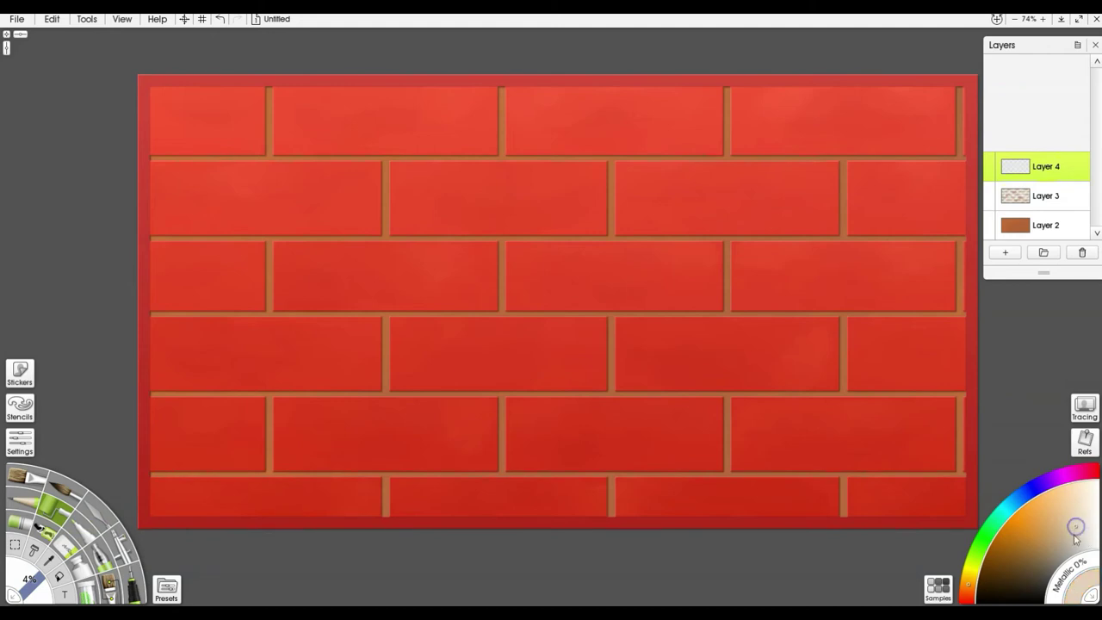
{"action": "left_click", "coordinate": [1086, 544]}
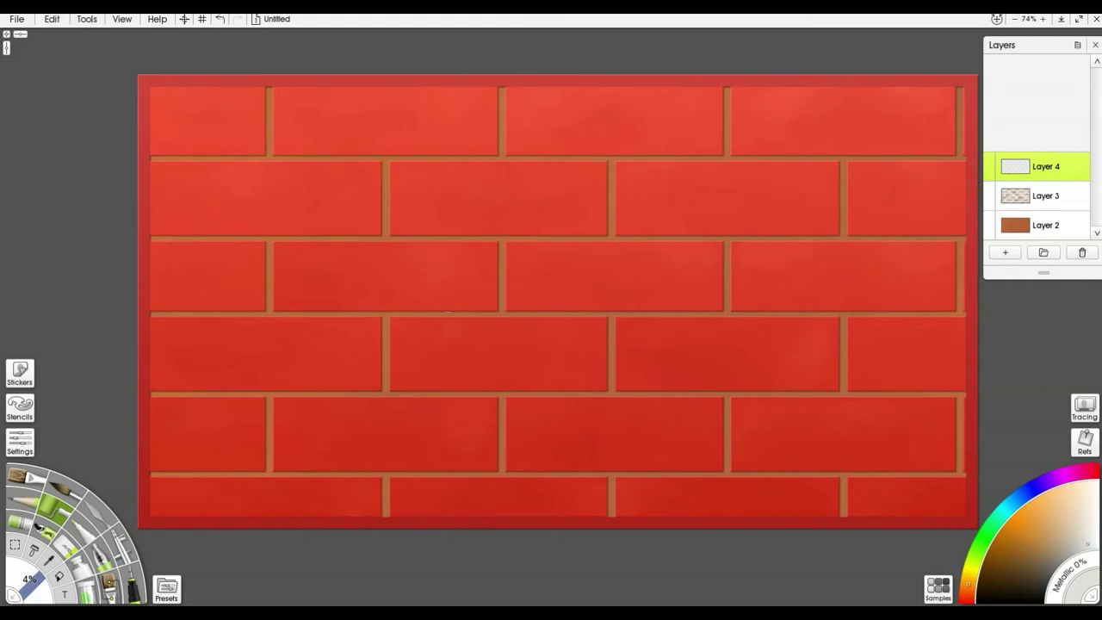
{"action": "left_click_drag", "start_coordinate": [452, 317], "coordinate": [505, 327], "text": "shift"}
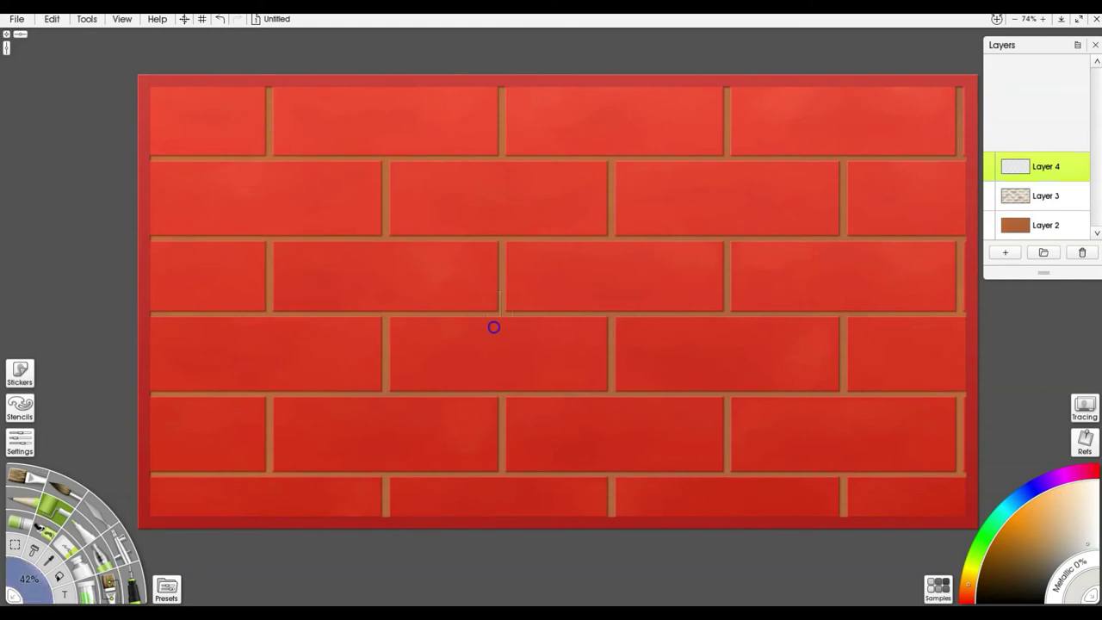
{"action": "mouse_move", "coordinate": [609, 237]}
{"action": "left_mouse_down"}
{"action": "mouse_move", "coordinate": [525, 279]}
{"action": "mouse_move", "coordinate": [566, 229]}
{"action": "mouse_move", "coordinate": [425, 327]}
{"action": "mouse_move", "coordinate": [457, 365]}
{"action": "mouse_move", "coordinate": [612, 372]}
{"action": "mouse_move", "coordinate": [714, 443]}
{"action": "mouse_move", "coordinate": [791, 414]}
{"action": "left_mouse_up"}
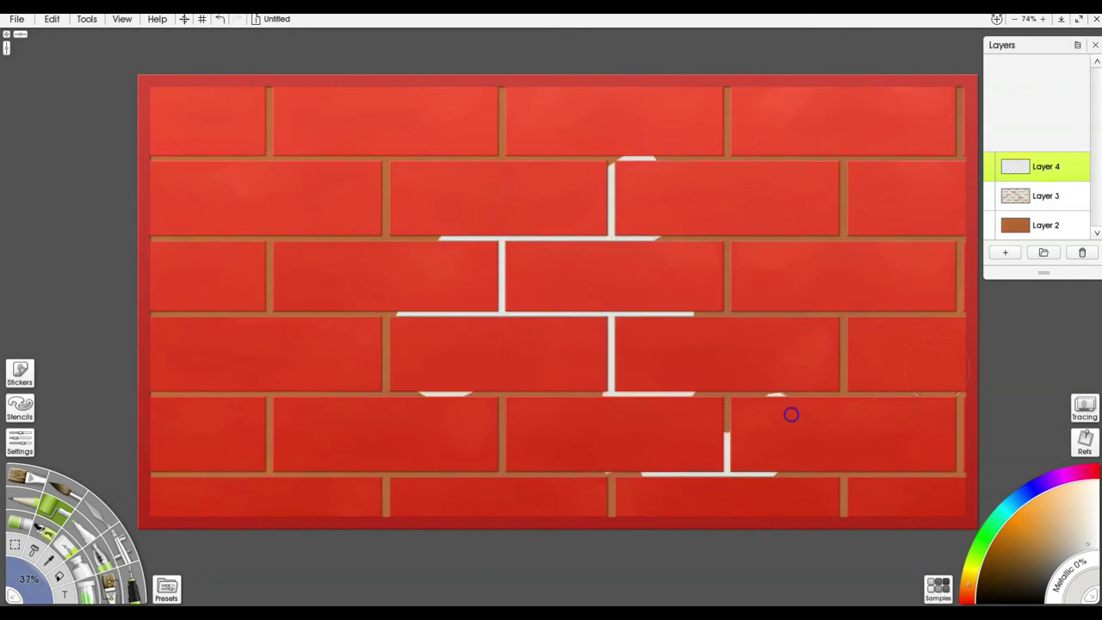
{"action": "left_click", "coordinate": [1056, 553]}
{"action": "mouse_move", "coordinate": [571, 394]}
{"action": "left_mouse_down"}
{"action": "mouse_move", "coordinate": [612, 331]}
{"action": "mouse_move", "coordinate": [484, 335]}
{"action": "mouse_move", "coordinate": [639, 224]}
{"action": "mouse_move", "coordinate": [676, 150]}
{"action": "mouse_move", "coordinate": [553, 371]}
{"action": "mouse_move", "coordinate": [471, 403]}
{"action": "left_mouse_up"}
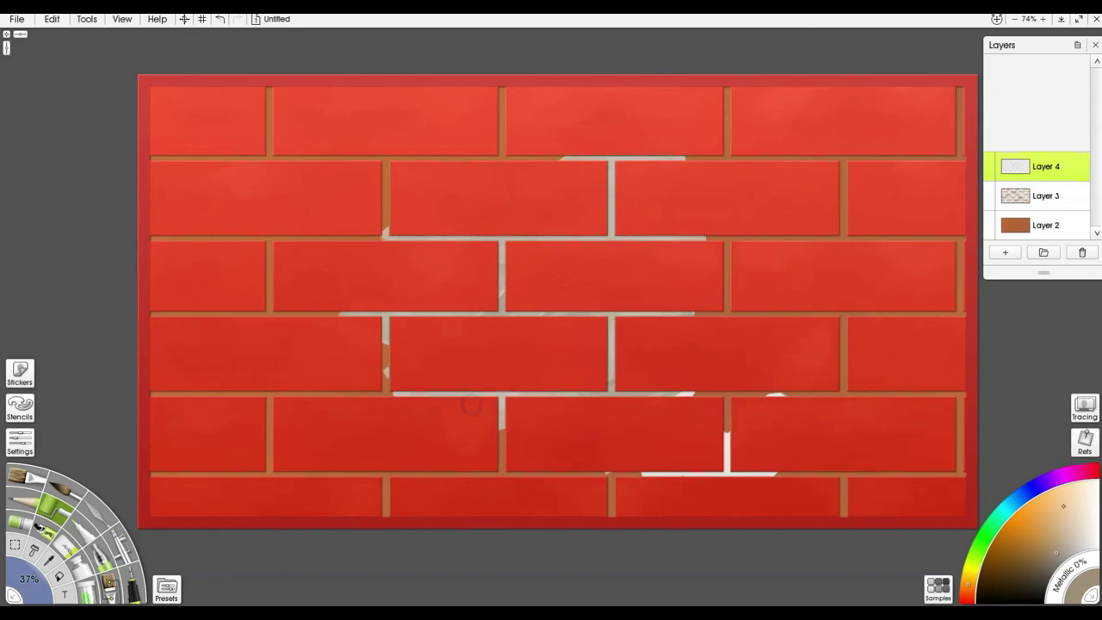
Paint beige over the left, upper and lower mortar lines with the 37% Paint Roller and undo the last unwanted stroke.
{"action": "left_click", "coordinate": [1057, 539]}
{"action": "mouse_move", "coordinate": [792, 393]}
{"action": "left_mouse_down"}
{"action": "mouse_move", "coordinate": [683, 494]}
{"action": "mouse_move", "coordinate": [504, 393]}
{"action": "mouse_move", "coordinate": [355, 452]}
{"action": "mouse_move", "coordinate": [408, 310]}
{"action": "mouse_move", "coordinate": [199, 330]}
{"action": "mouse_move", "coordinate": [342, 174]}
{"action": "mouse_move", "coordinate": [378, 240]}
{"action": "mouse_move", "coordinate": [233, 175]}
{"action": "mouse_move", "coordinate": [213, 135]}
{"action": "left_mouse_up"}
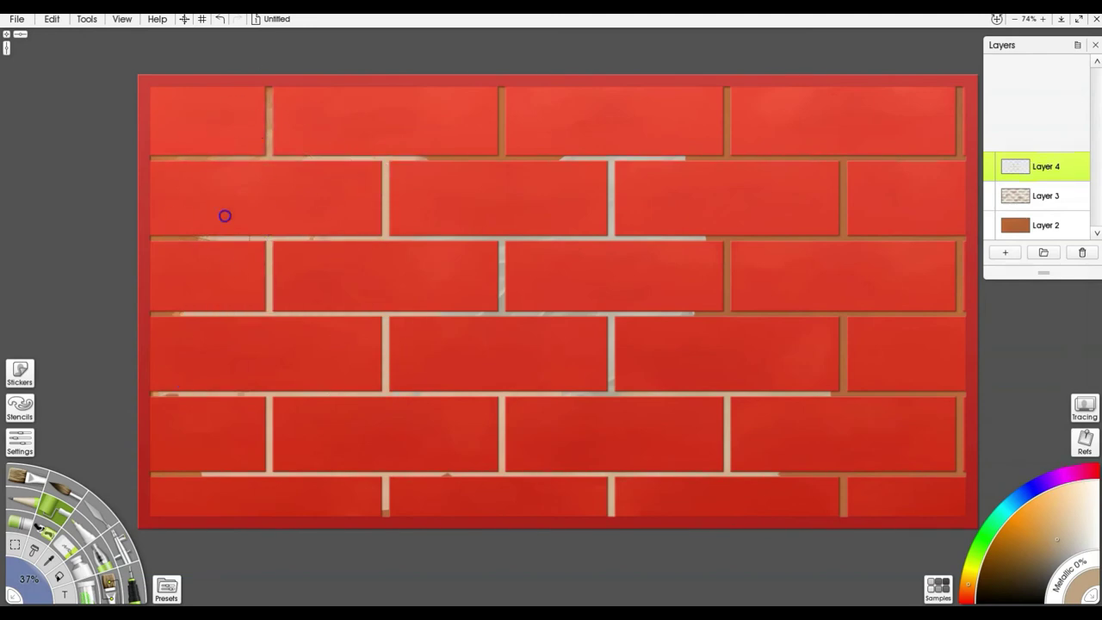
{"action": "mouse_move", "coordinate": [381, 322]}
{"action": "left_mouse_down"}
{"action": "mouse_move", "coordinate": [491, 176]}
{"action": "mouse_move", "coordinate": [498, 123]}
{"action": "left_mouse_up"}
{"action": "mouse_move", "coordinate": [613, 98]}
{"action": "left_mouse_down"}
{"action": "mouse_move", "coordinate": [660, 106]}
{"action": "mouse_move", "coordinate": [703, 142]}
{"action": "mouse_move", "coordinate": [664, 178]}
{"action": "mouse_move", "coordinate": [761, 147]}
{"action": "left_mouse_up"}
{"action": "mouse_move", "coordinate": [801, 227]}
{"action": "left_mouse_down"}
{"action": "mouse_move", "coordinate": [725, 208]}
{"action": "mouse_move", "coordinate": [738, 184]}
{"action": "mouse_move", "coordinate": [635, 316]}
{"action": "mouse_move", "coordinate": [658, 335]}
{"action": "mouse_move", "coordinate": [804, 219]}
{"action": "left_mouse_up"}
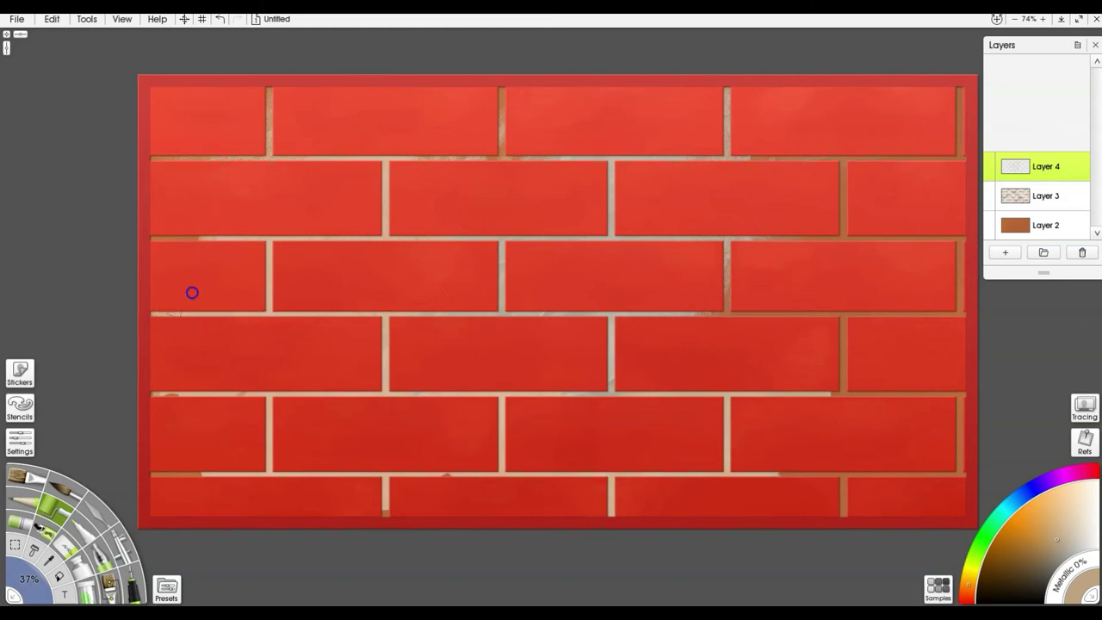
{"action": "mouse_move", "coordinate": [283, 335]}
{"action": "left_mouse_down"}
{"action": "mouse_move", "coordinate": [273, 414]}
{"action": "mouse_move", "coordinate": [229, 455]}
{"action": "left_mouse_up"}
{"action": "mouse_move", "coordinate": [778, 474]}
{"action": "left_mouse_down"}
{"action": "mouse_move", "coordinate": [836, 482]}
{"action": "mouse_move", "coordinate": [839, 516]}
{"action": "mouse_move", "coordinate": [927, 465]}
{"action": "mouse_move", "coordinate": [919, 470]}
{"action": "mouse_move", "coordinate": [873, 381]}
{"action": "mouse_move", "coordinate": [903, 384]}
{"action": "mouse_move", "coordinate": [885, 327]}
{"action": "mouse_move", "coordinate": [723, 368]}
{"action": "mouse_move", "coordinate": [706, 328]}
{"action": "mouse_move", "coordinate": [618, 309]}
{"action": "left_mouse_up"}
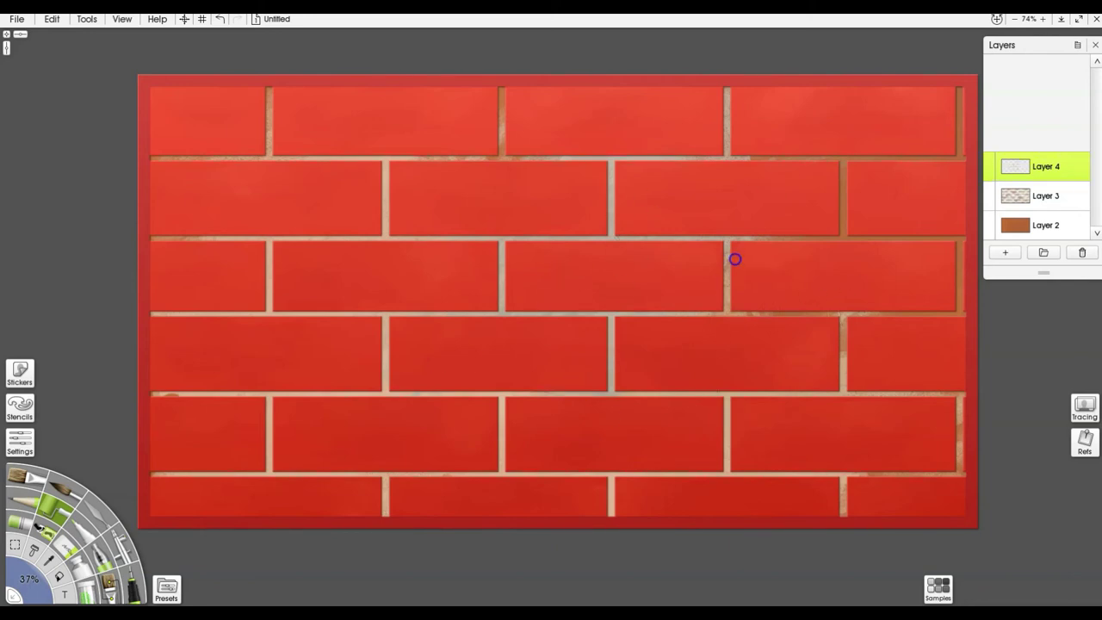
{"action": "mouse_move", "coordinate": [383, 257]}
{"action": "left_mouse_down"}
{"action": "mouse_move", "coordinate": [492, 308]}
{"action": "mouse_move", "coordinate": [517, 120]}
{"action": "left_mouse_up"}
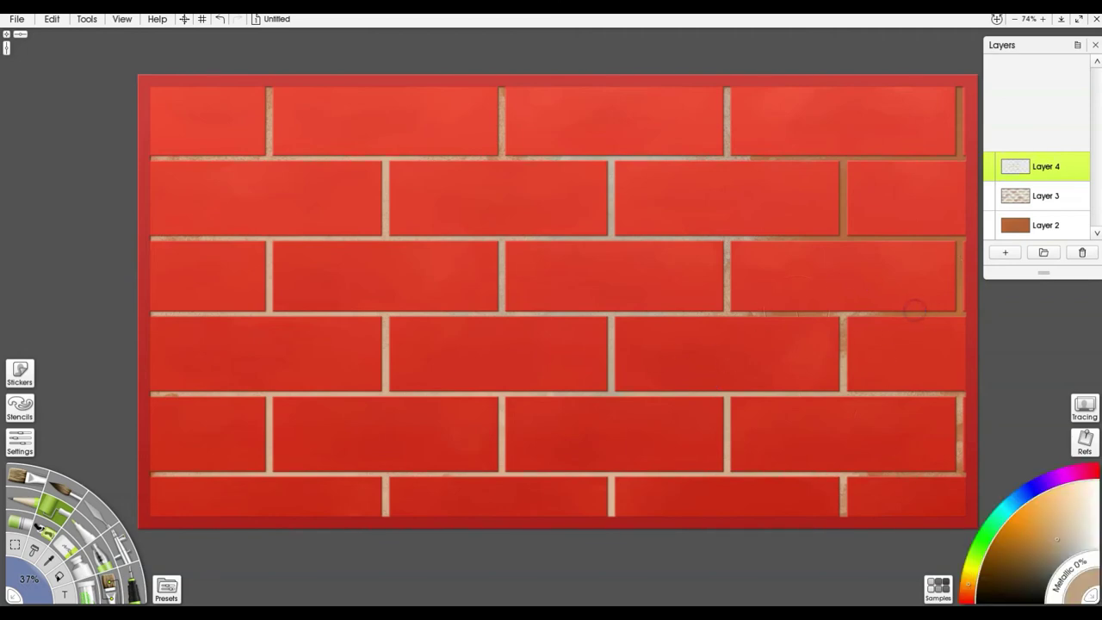
{"action": "key", "text": "ctrl+z"}
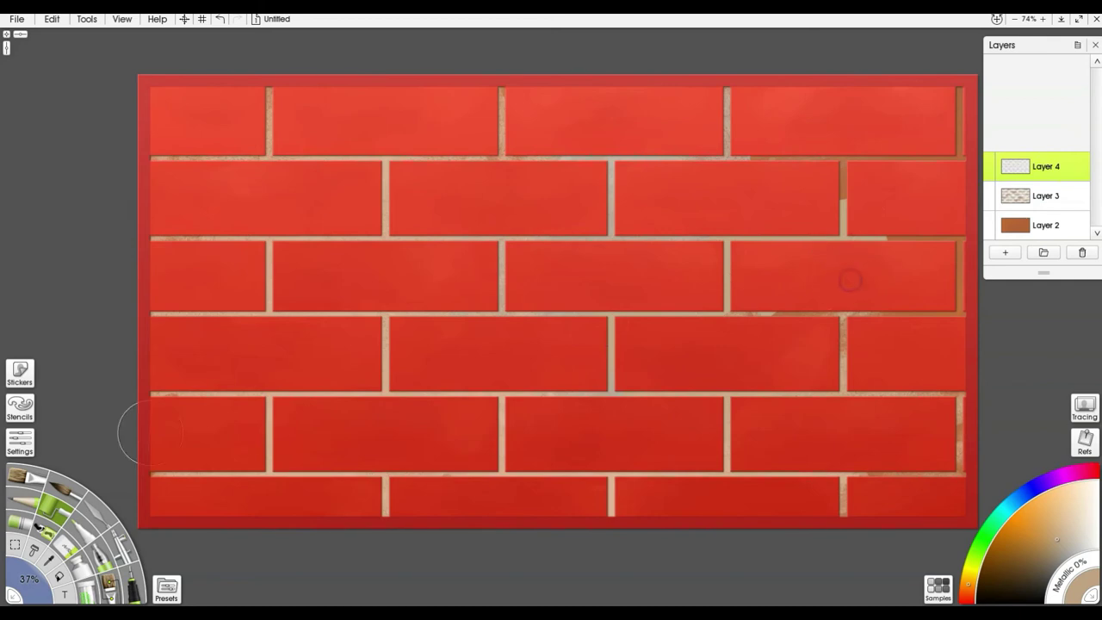
Set the Paint Roller's Loading to 11% and cover the remaining mortar lines on the wall's right side in beige.
{"action": "left_click", "coordinate": [20, 442]}
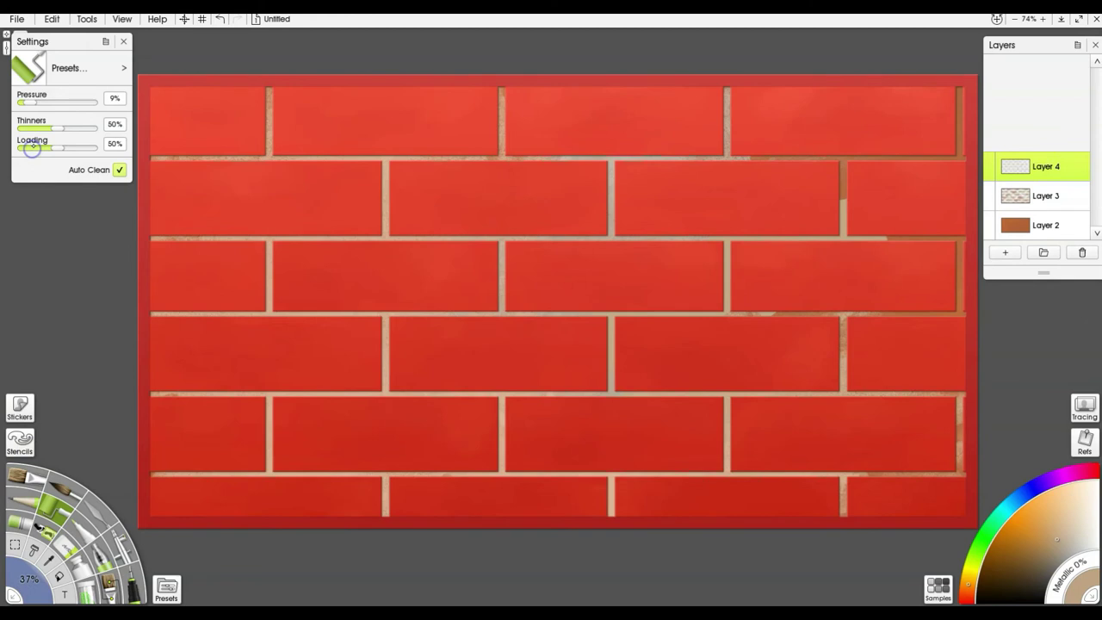
{"action": "left_click_drag", "start_coordinate": [32, 148], "coordinate": [26, 148]}
{"action": "mouse_move", "coordinate": [820, 177]}
{"action": "left_mouse_down"}
{"action": "mouse_move", "coordinate": [839, 142]}
{"action": "mouse_move", "coordinate": [882, 194]}
{"action": "mouse_move", "coordinate": [950, 115]}
{"action": "mouse_move", "coordinate": [950, 142]}
{"action": "mouse_move", "coordinate": [962, 125]}
{"action": "mouse_move", "coordinate": [927, 221]}
{"action": "mouse_move", "coordinate": [943, 214]}
{"action": "mouse_move", "coordinate": [906, 299]}
{"action": "mouse_move", "coordinate": [955, 289]}
{"action": "left_mouse_up"}
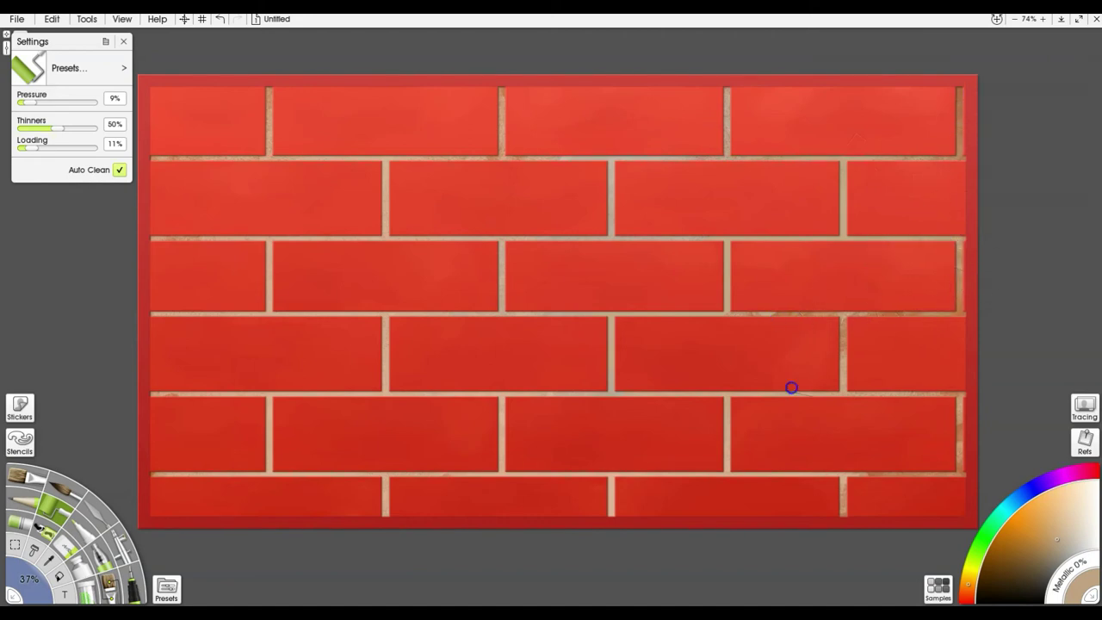
{"action": "left_click_drag", "start_coordinate": [920, 371], "coordinate": [940, 457]}
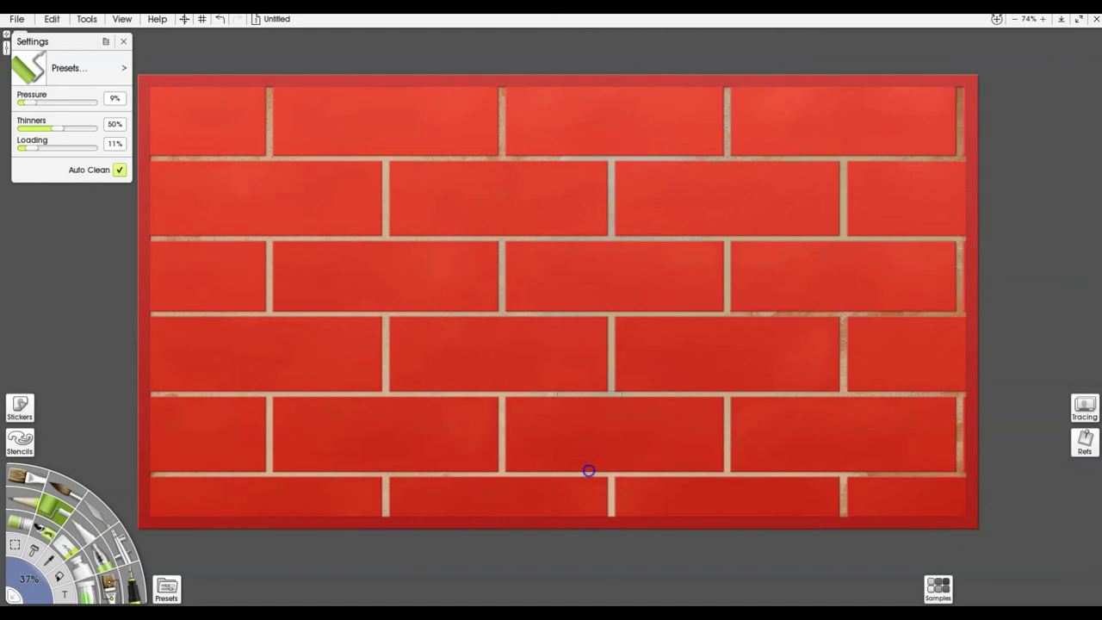
{"action": "left_click_drag", "start_coordinate": [262, 294], "coordinate": [233, 285]}
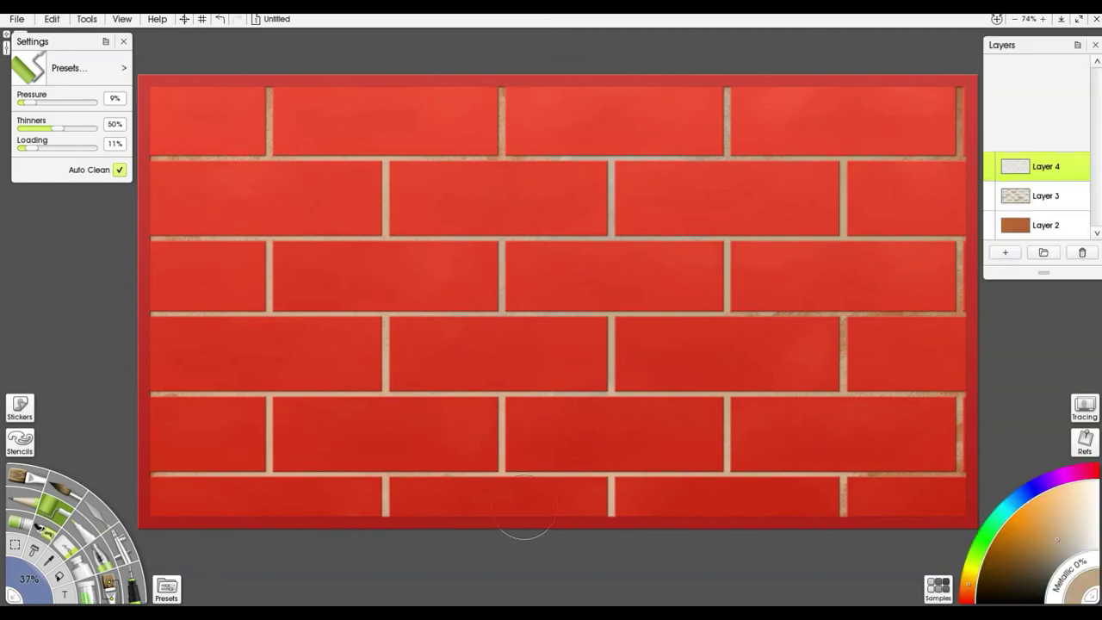
Paint a dark grey-brown patch on the lower mortar lines and cover it with beige sampled from the mortar.
{"action": "left_click", "coordinate": [1046, 566]}
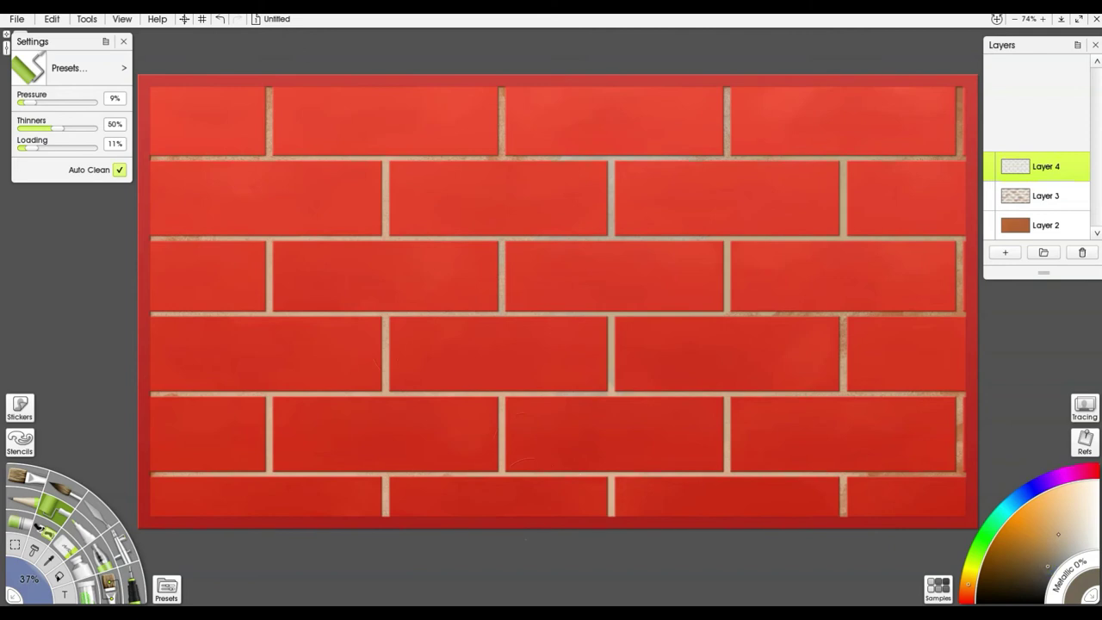
{"action": "mouse_move", "coordinate": [693, 475]}
{"action": "left_mouse_down"}
{"action": "mouse_move", "coordinate": [582, 484]}
{"action": "mouse_move", "coordinate": [738, 457]}
{"action": "mouse_move", "coordinate": [725, 497]}
{"action": "left_mouse_up"}
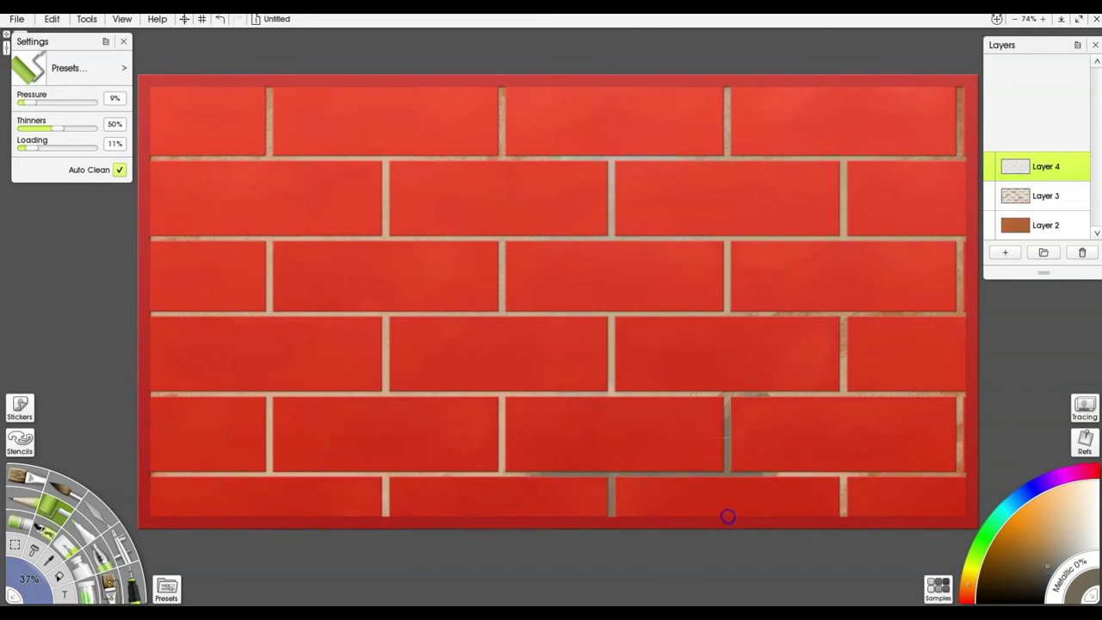
{"action": "left_click", "coordinate": [698, 395], "text": "alt"}
{"action": "mouse_move", "coordinate": [698, 395]}
{"action": "left_mouse_down"}
{"action": "mouse_move", "coordinate": [741, 419]}
{"action": "mouse_move", "coordinate": [564, 470]}
{"action": "mouse_move", "coordinate": [738, 402]}
{"action": "left_mouse_up"}
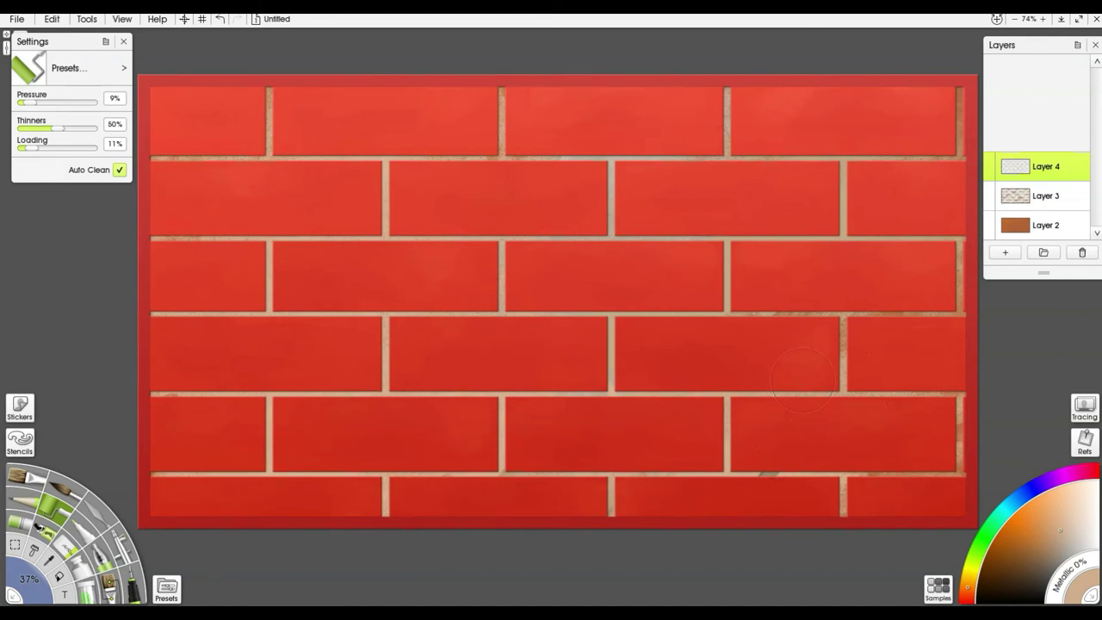
{"action": "mouse_move", "coordinate": [893, 477]}
{"action": "left_mouse_down"}
{"action": "mouse_move", "coordinate": [375, 482]}
{"action": "mouse_move", "coordinate": [310, 462]}
{"action": "mouse_move", "coordinate": [273, 473]}
{"action": "left_mouse_up"}
Paint muted grey patches on the lower, right-hand and upper-left mortar lines with the Paint Roller.
{"action": "left_click", "coordinate": [1060, 554]}
{"action": "mouse_move", "coordinate": [425, 393]}
{"action": "left_mouse_down"}
{"action": "mouse_move", "coordinate": [463, 382]}
{"action": "mouse_move", "coordinate": [508, 395]}
{"action": "mouse_move", "coordinate": [499, 425]}
{"action": "mouse_move", "coordinate": [543, 392]}
{"action": "mouse_move", "coordinate": [726, 382]}
{"action": "mouse_move", "coordinate": [727, 406]}
{"action": "mouse_move", "coordinate": [832, 392]}
{"action": "left_mouse_up"}
{"action": "left_click_drag", "start_coordinate": [727, 308], "coordinate": [756, 314]}
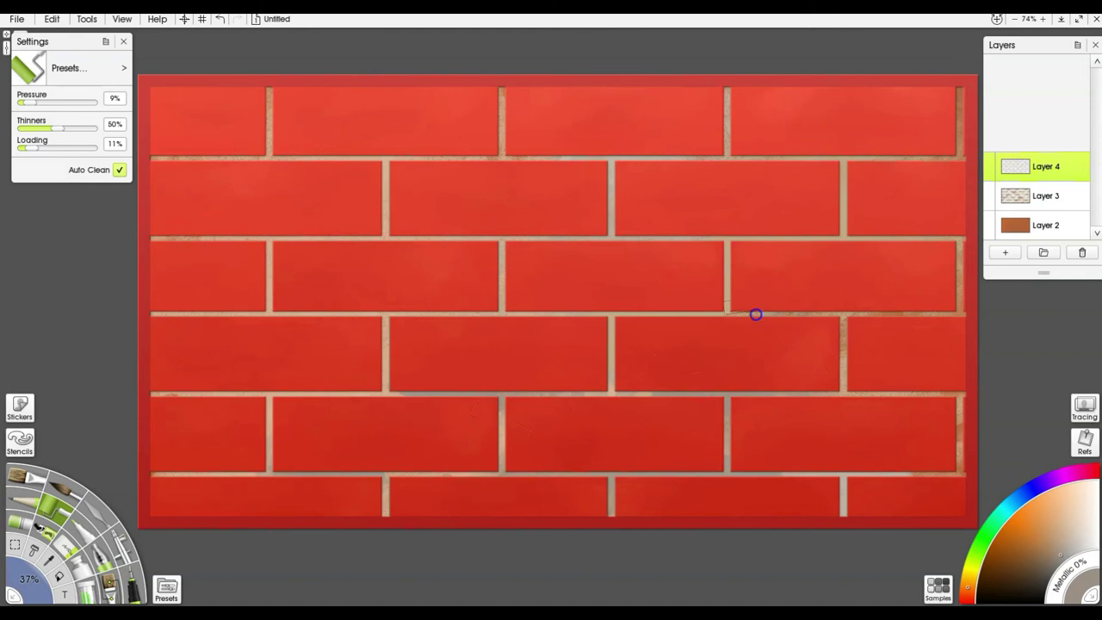
{"action": "mouse_move", "coordinate": [814, 288]}
{"action": "left_mouse_down"}
{"action": "mouse_move", "coordinate": [890, 300]}
{"action": "mouse_move", "coordinate": [787, 251]}
{"action": "left_mouse_up"}
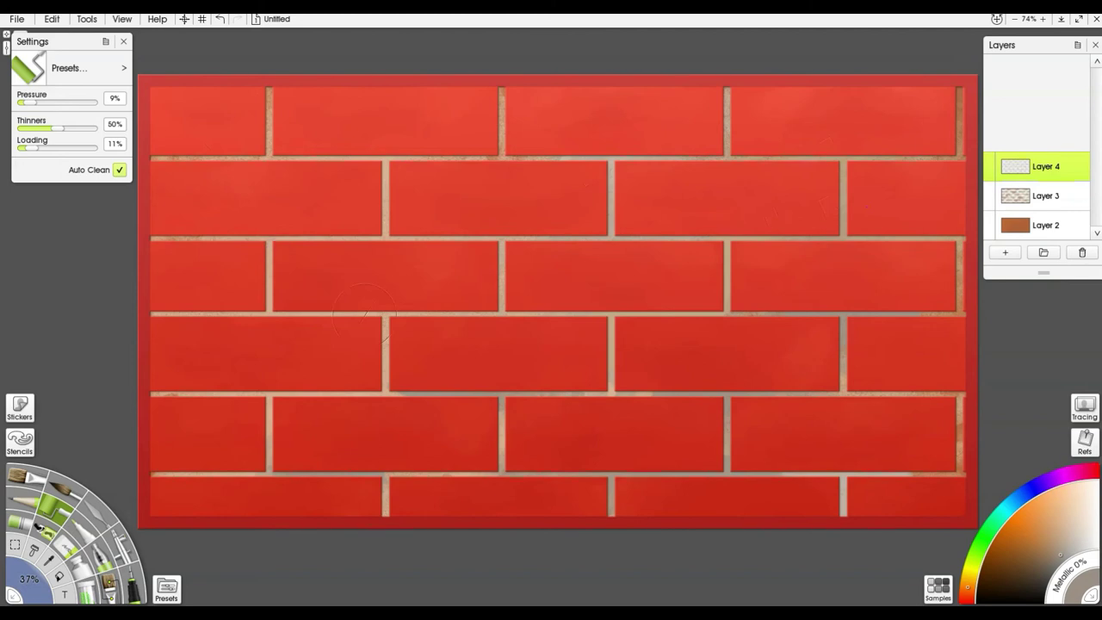
{"action": "left_click_drag", "start_coordinate": [256, 238], "coordinate": [177, 239]}
{"action": "left_click_drag", "start_coordinate": [239, 158], "coordinate": [202, 163]}
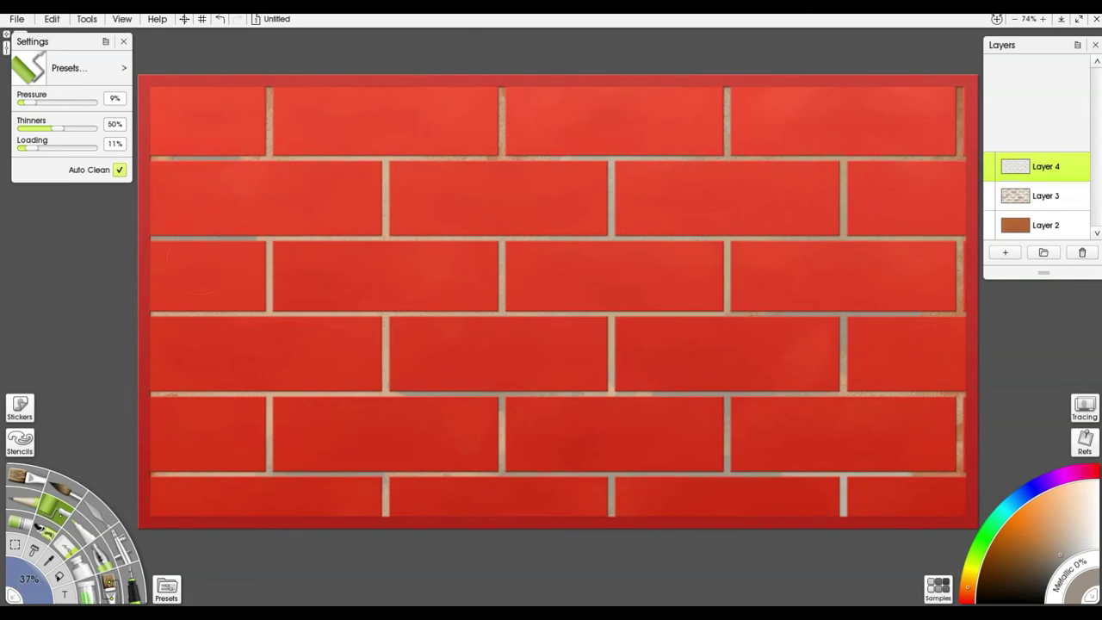
Try blending the left and central mortar lines with the Frost Palette Knife enlarged to 262% and undo the excess smearing.
{"action": "left_click", "coordinate": [110, 585]}
{"action": "left_click", "coordinate": [101, 516]}
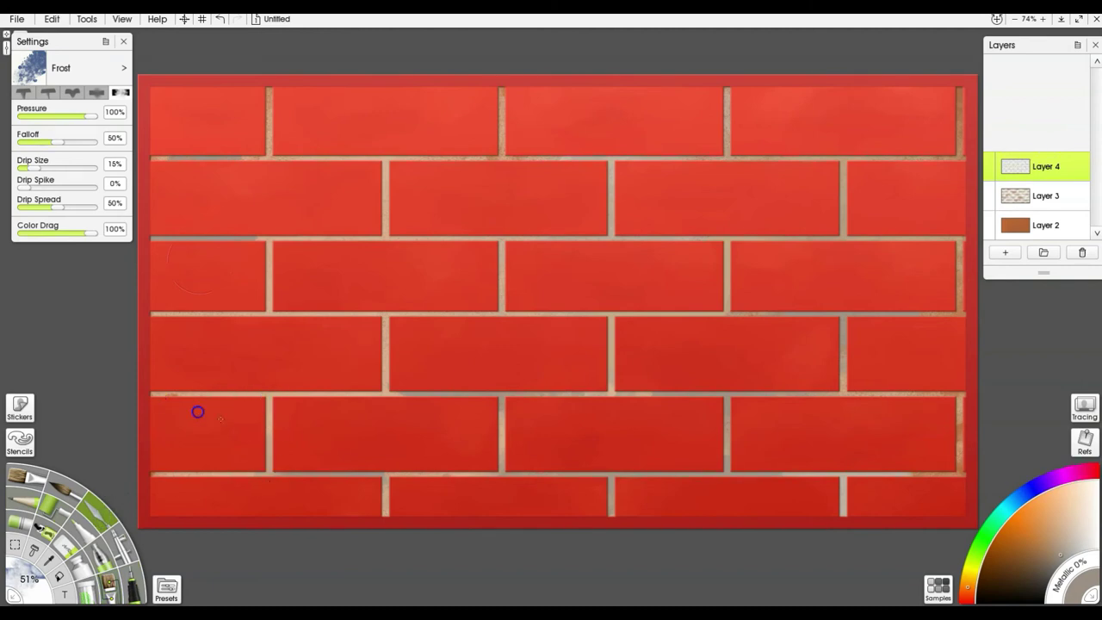
{"action": "left_click_drag", "start_coordinate": [227, 421], "coordinate": [369, 472], "text": "shift"}
{"action": "mouse_move", "coordinate": [517, 472]}
{"action": "left_mouse_down", "text": "shift"}
{"action": "mouse_move", "coordinate": [550, 413]}
{"action": "mouse_move", "coordinate": [482, 333]}
{"action": "mouse_move", "coordinate": [374, 248]}
{"action": "left_mouse_up", "text": "shift"}
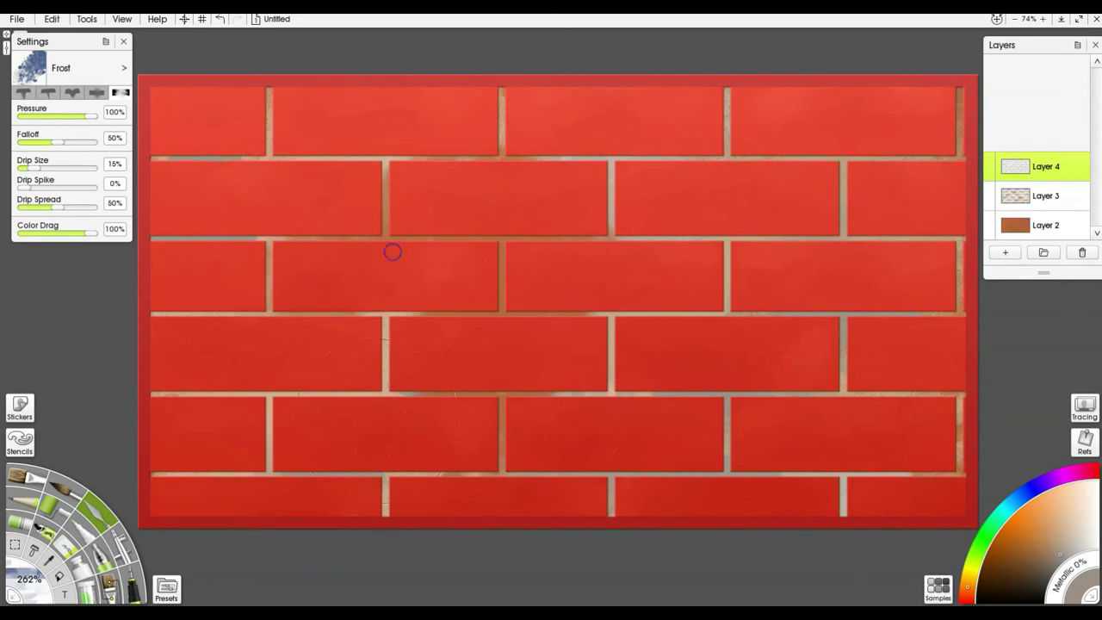
{"action": "key", "text": "ctrl+z"}
Reduce the Palette Knife to 132% and blend the grey and beige patches along the mortar lines.
{"action": "key", "text": "shift"}
{"action": "left_click_drag", "start_coordinate": [480, 552], "coordinate": [346, 560], "text": "shift"}
{"action": "left_click_drag", "start_coordinate": [144, 209], "coordinate": [152, 185]}
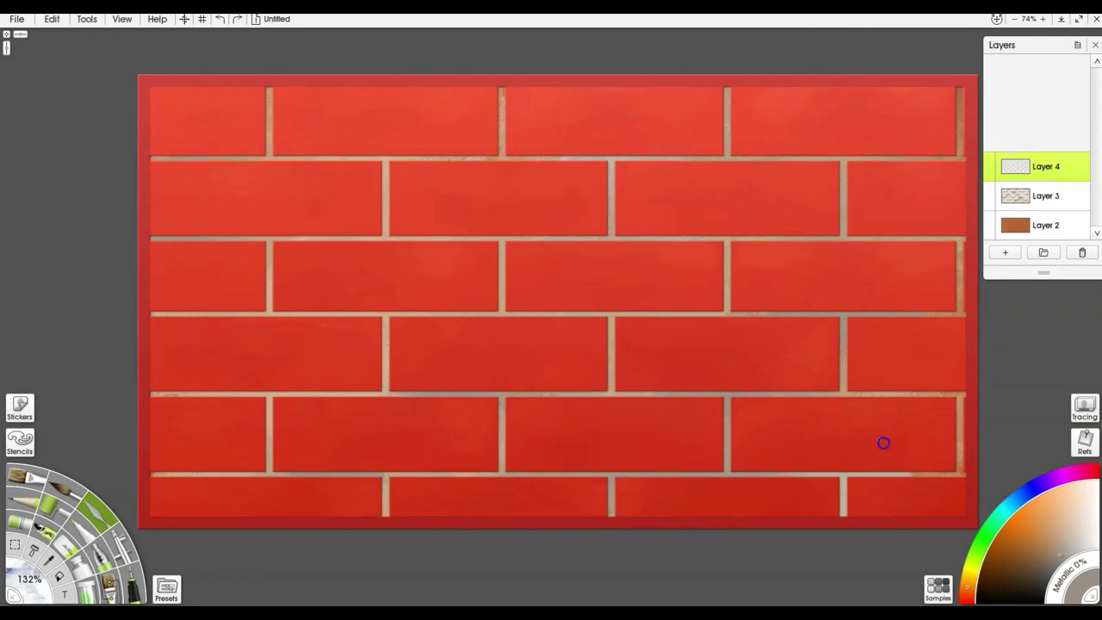
{"action": "left_click_drag", "start_coordinate": [883, 442], "coordinate": [938, 452]}
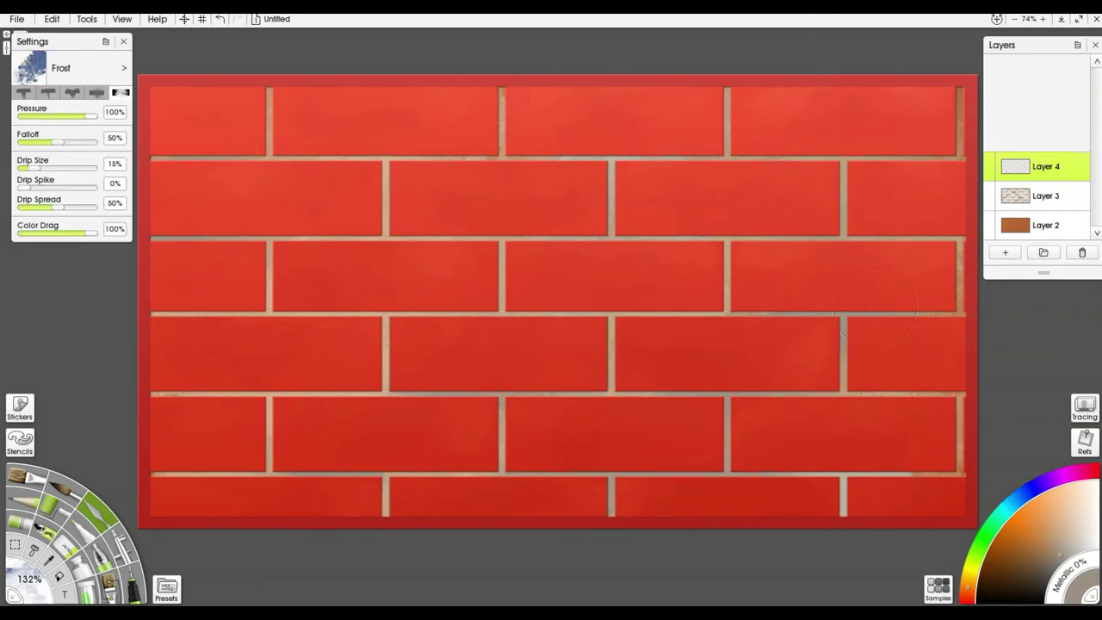
Hide the brick stencil and lock the transparency of Layer 4.
{"action": "right_click", "coordinate": [879, 286]}
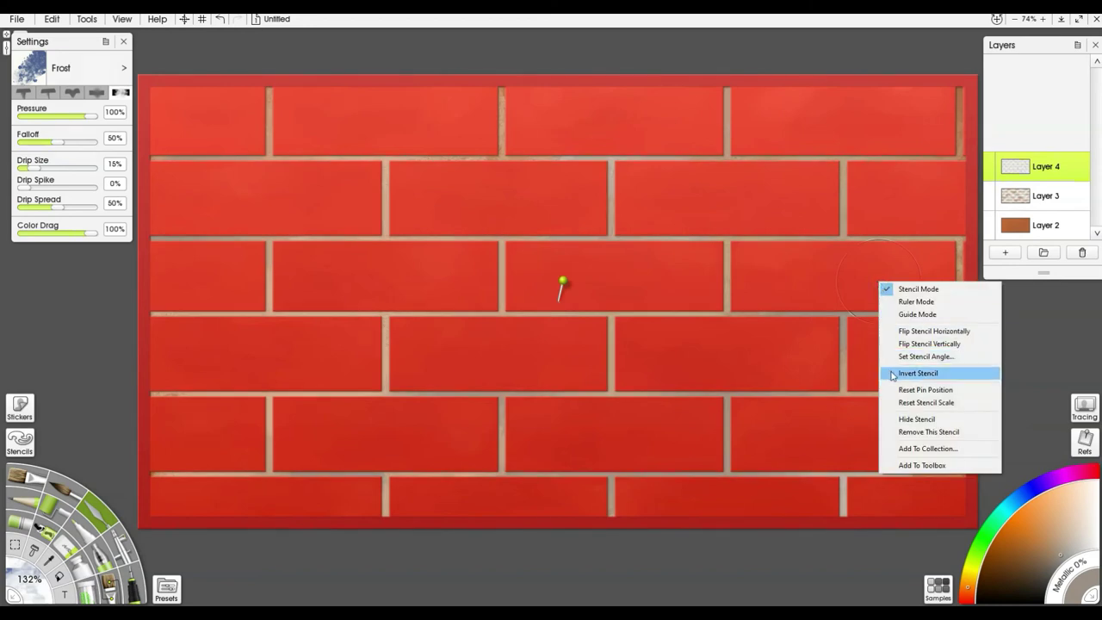
{"action": "left_click", "coordinate": [908, 419]}
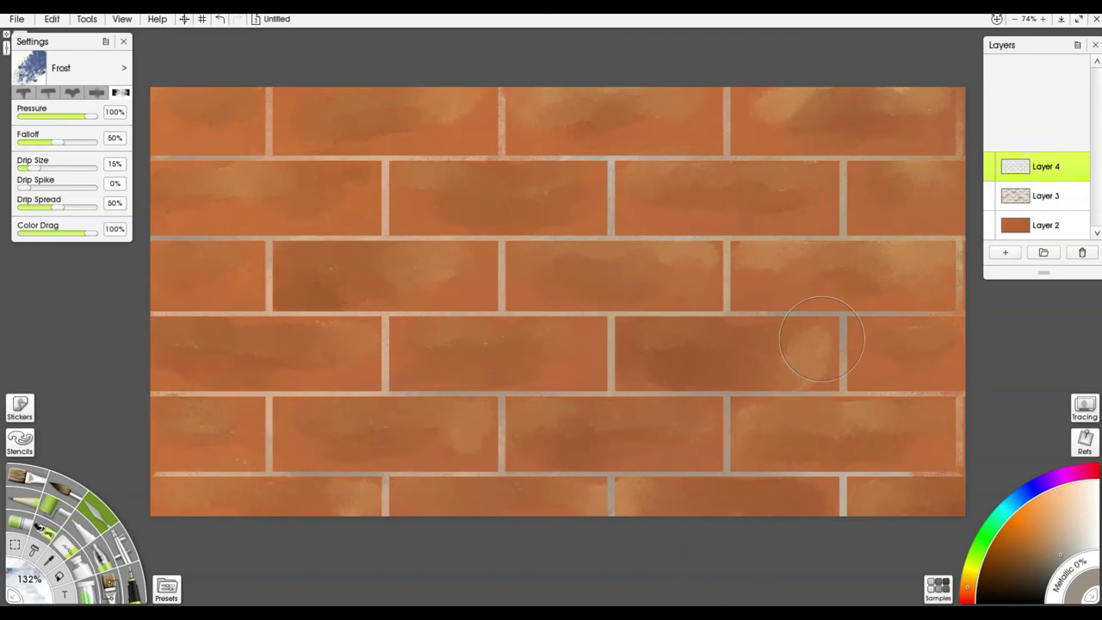
{"action": "mouse_move", "coordinate": [1081, 178]}
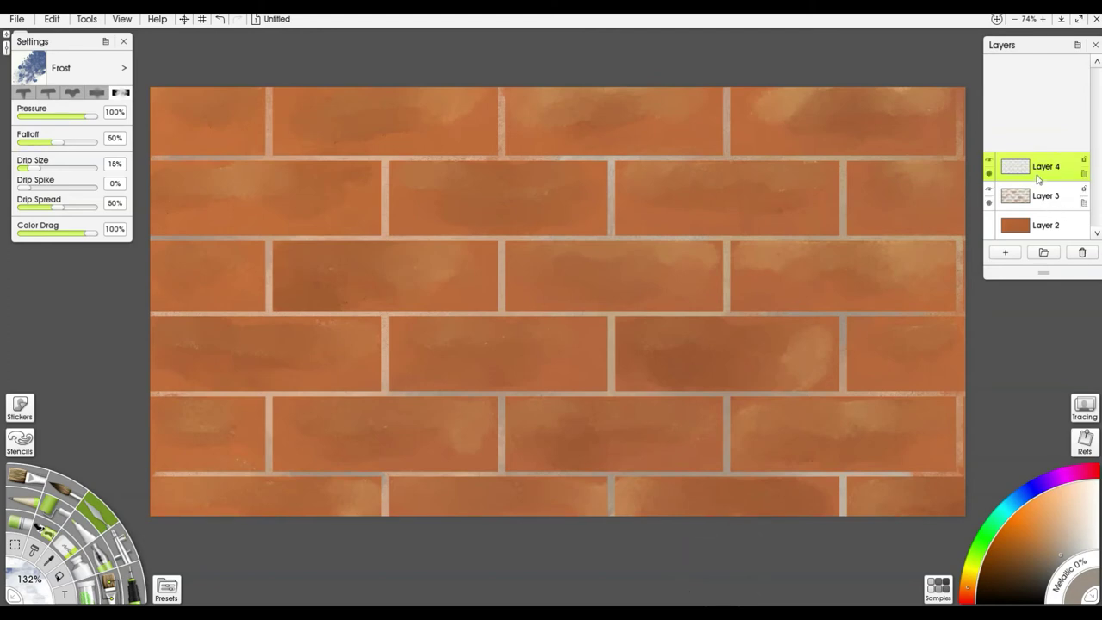
{"action": "left_click", "coordinate": [1083, 162]}
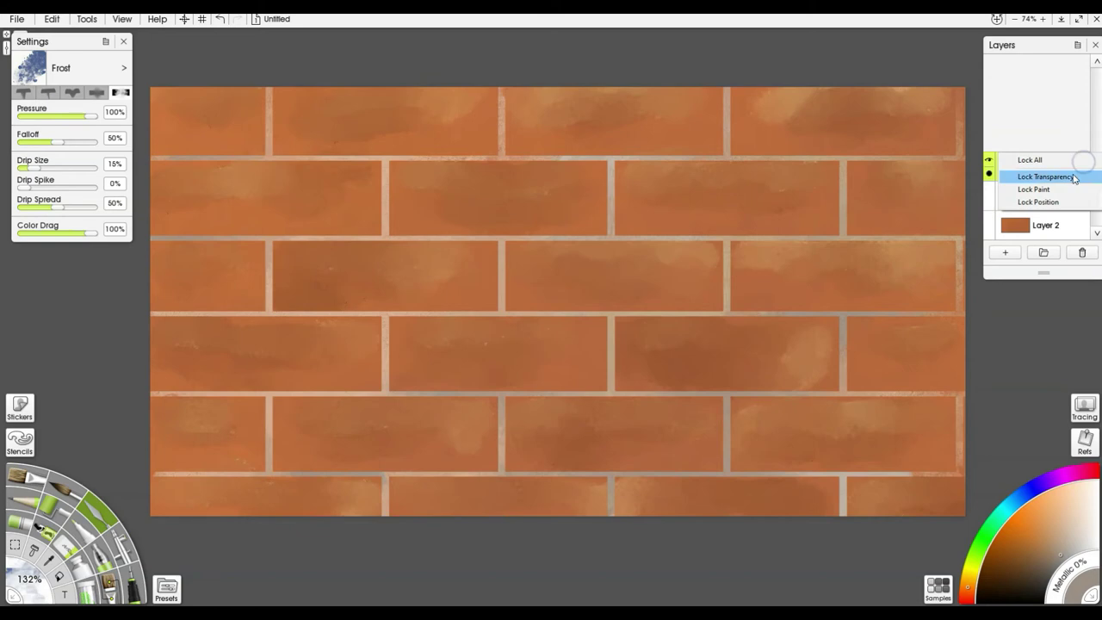
{"action": "left_click", "coordinate": [1070, 177]}
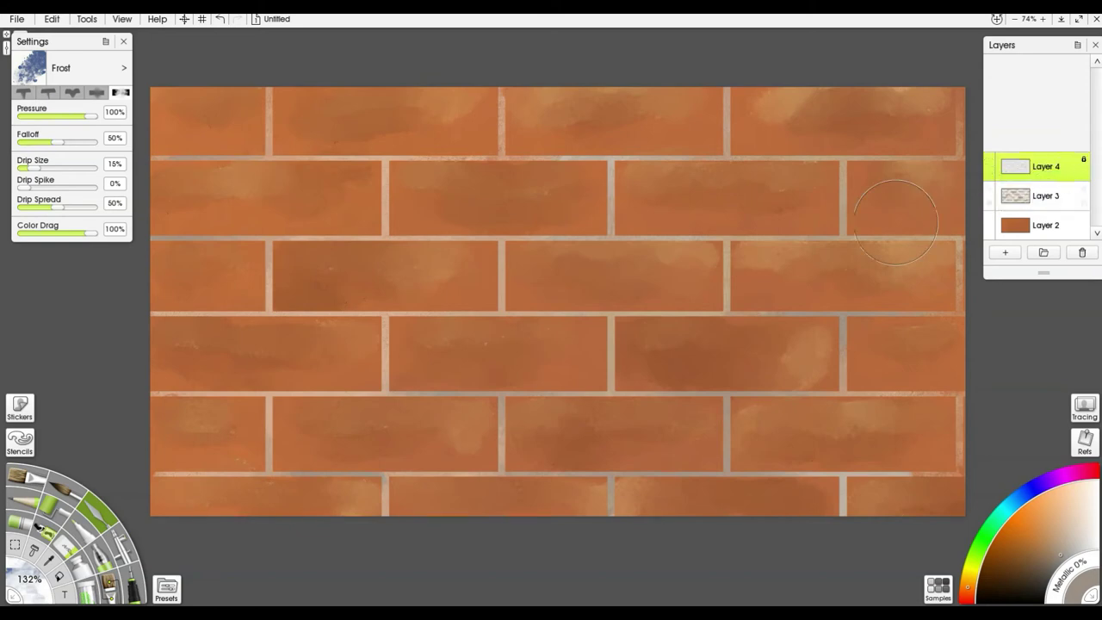
Paint dark grey patches on the lower-right mortar lines with the Paint Roller and cover them with a grey-beige sampled from the mortar.
{"action": "left_click", "coordinate": [1049, 570]}
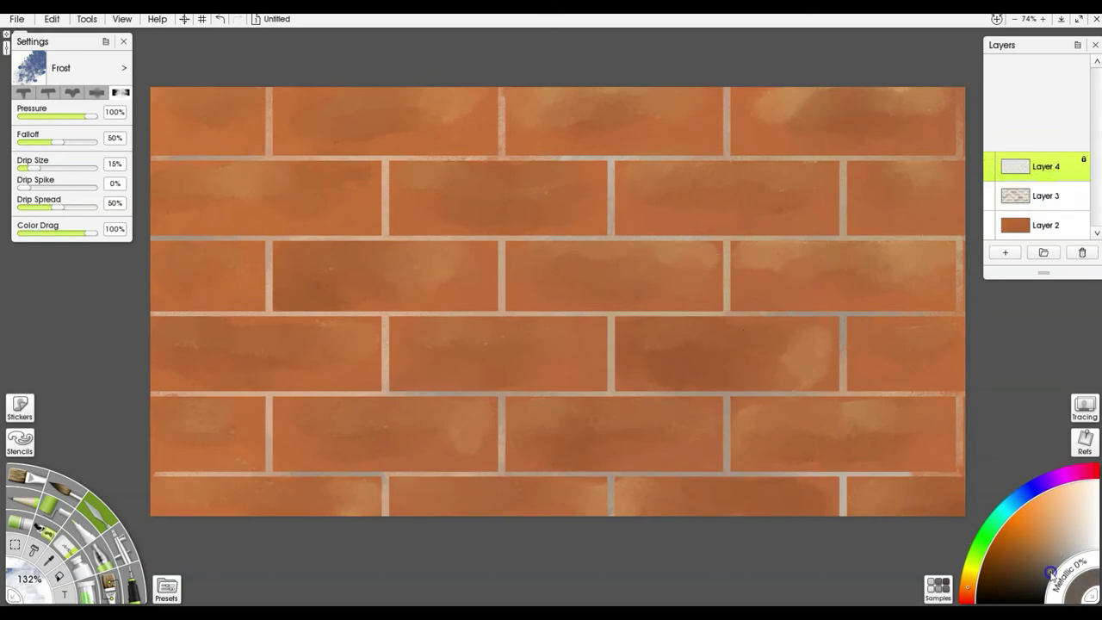
{"action": "left_click_drag", "start_coordinate": [765, 384], "coordinate": [760, 395]}
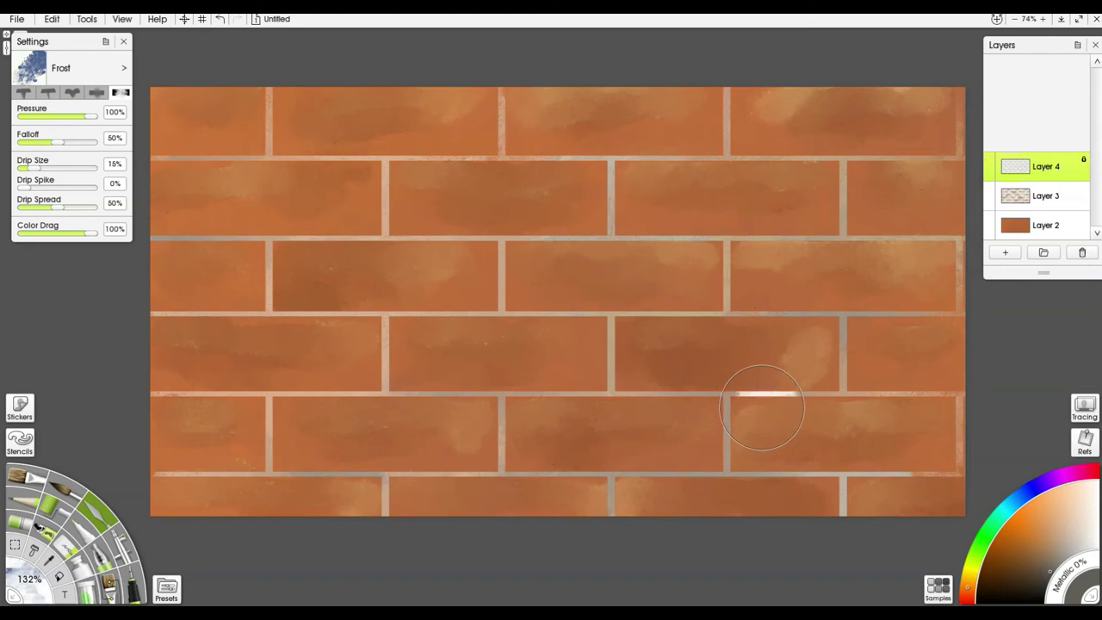
{"action": "key", "text": "ctrl+z"}
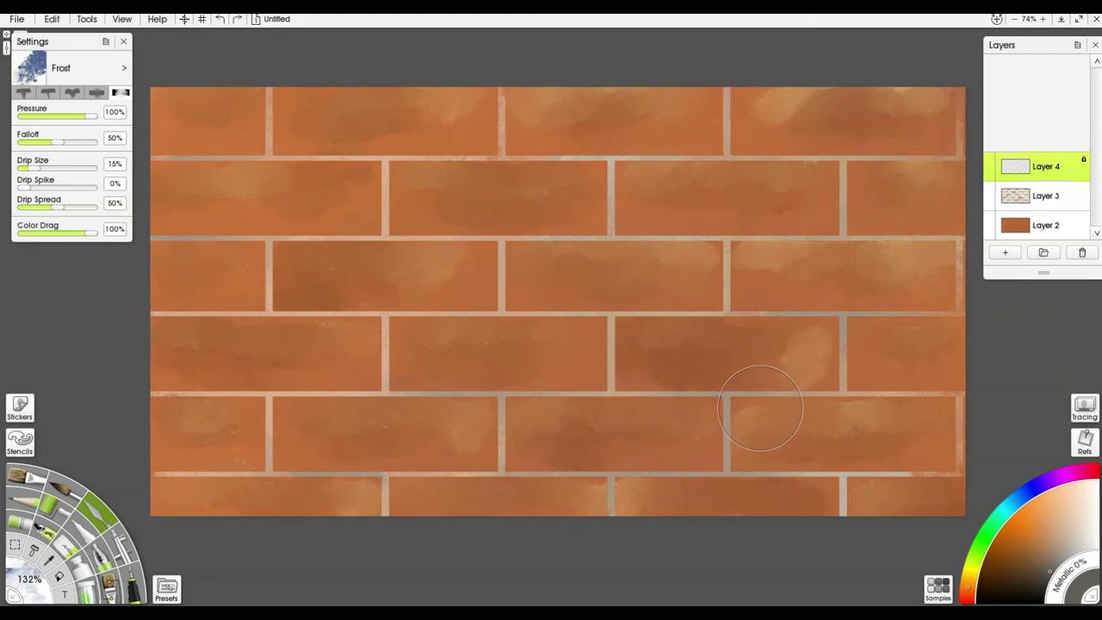
{"action": "key", "text": "r"}
{"action": "mouse_move", "coordinate": [783, 395]}
{"action": "left_mouse_down"}
{"action": "mouse_move", "coordinate": [797, 391]}
{"action": "mouse_move", "coordinate": [777, 399]}
{"action": "mouse_move", "coordinate": [789, 387]}
{"action": "mouse_move", "coordinate": [645, 373]}
{"action": "mouse_move", "coordinate": [661, 412]}
{"action": "mouse_move", "coordinate": [813, 408]}
{"action": "mouse_move", "coordinate": [814, 394]}
{"action": "mouse_move", "coordinate": [728, 413]}
{"action": "mouse_move", "coordinate": [782, 396]}
{"action": "mouse_move", "coordinate": [822, 412]}
{"action": "left_mouse_up"}
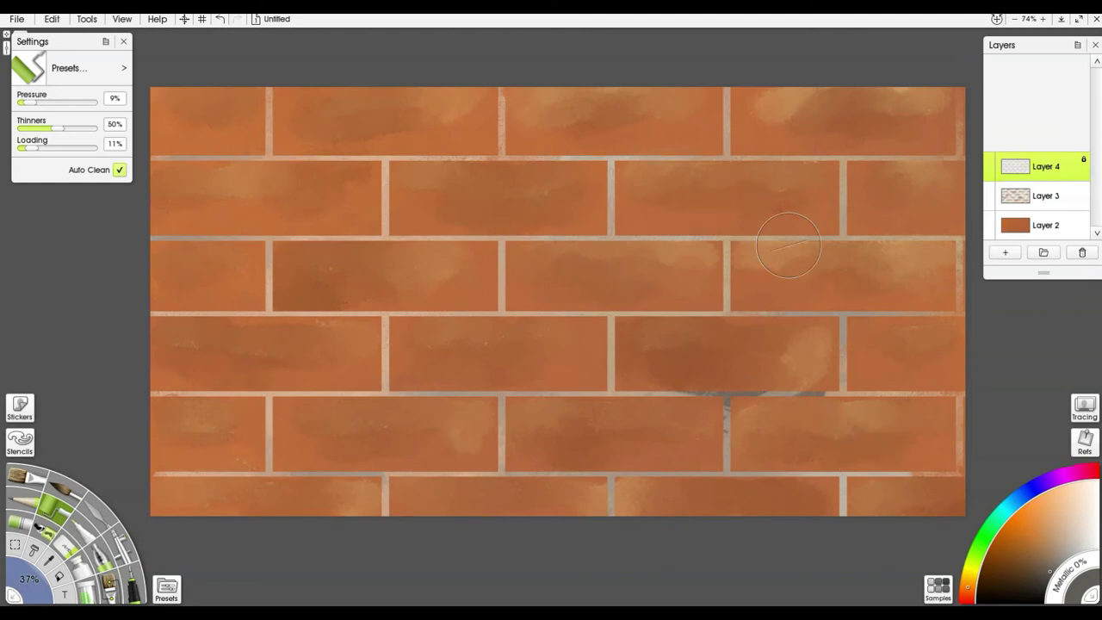
{"action": "left_click", "coordinate": [726, 463], "text": "alt"}
{"action": "mouse_move", "coordinate": [727, 463]}
{"action": "left_mouse_down"}
{"action": "mouse_move", "coordinate": [750, 393]}
{"action": "mouse_move", "coordinate": [668, 405]}
{"action": "mouse_move", "coordinate": [714, 399]}
{"action": "left_mouse_up"}
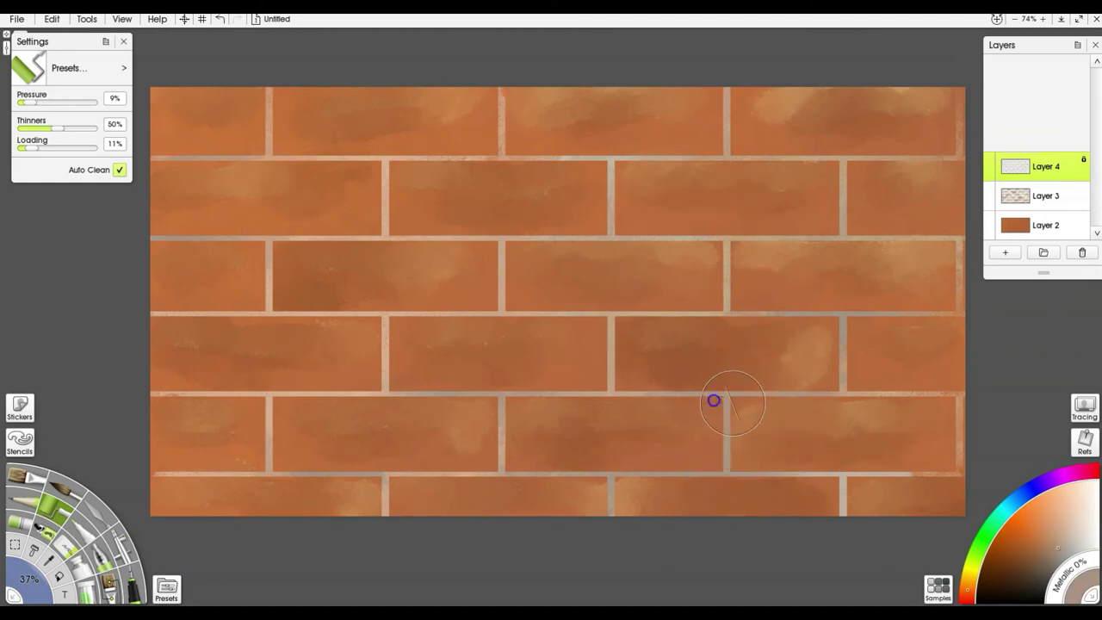
Choose a lighter grey and paint pale patches along several mortar lines across the wall with the Paint Roller.
{"action": "left_click", "coordinate": [1065, 552]}
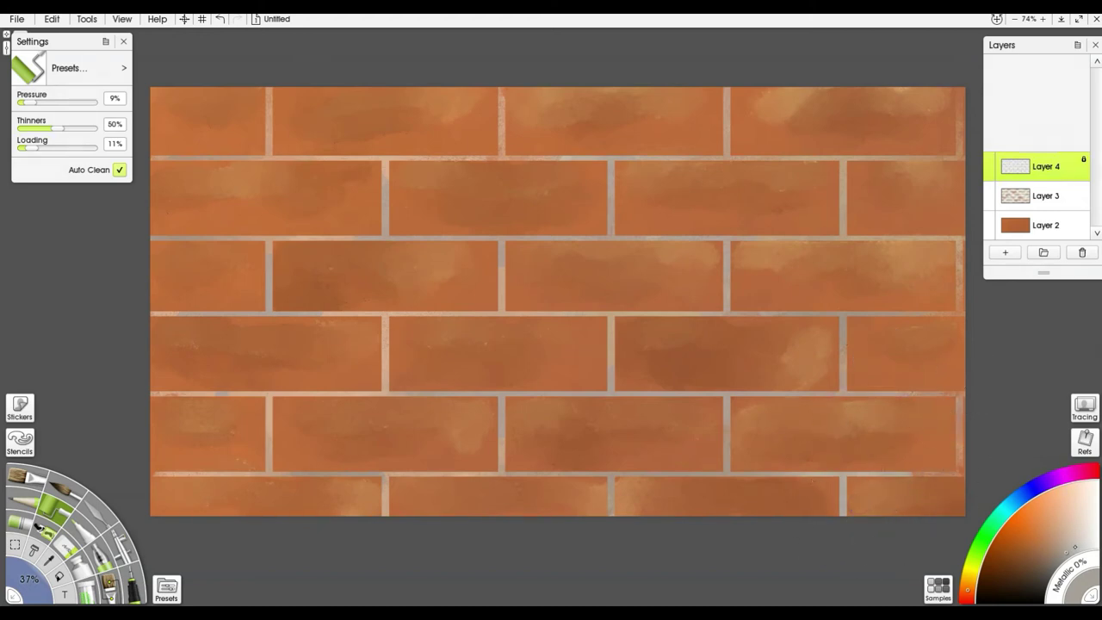
{"action": "key", "text": "ctrl+z"}
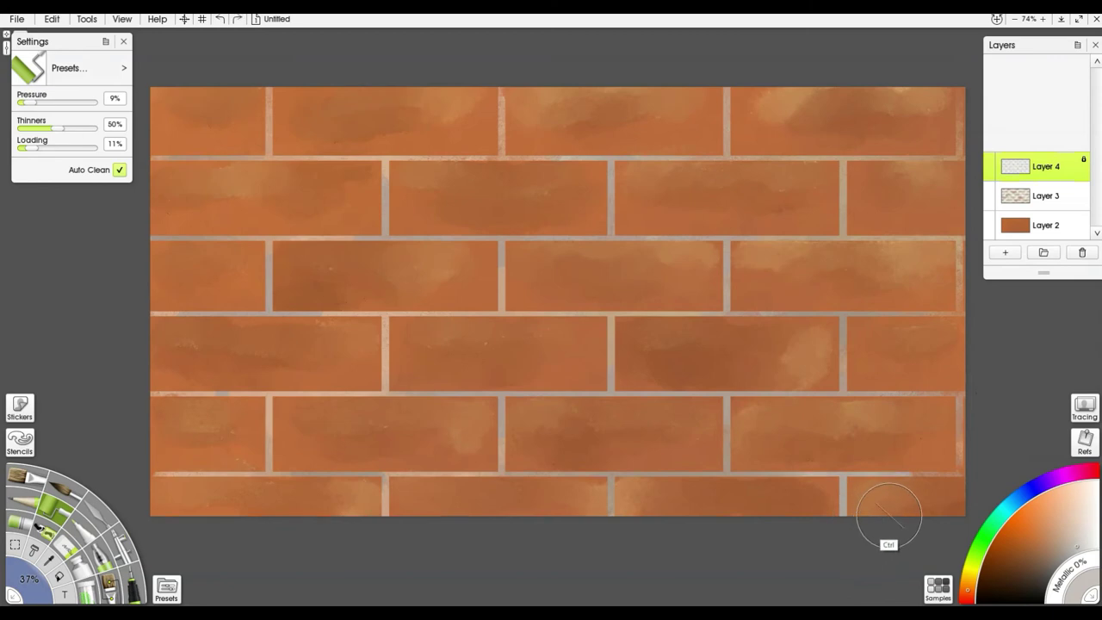
{"action": "left_click_drag", "start_coordinate": [758, 395], "coordinate": [822, 395]}
{"action": "left_click_drag", "start_coordinate": [656, 313], "coordinate": [727, 314]}
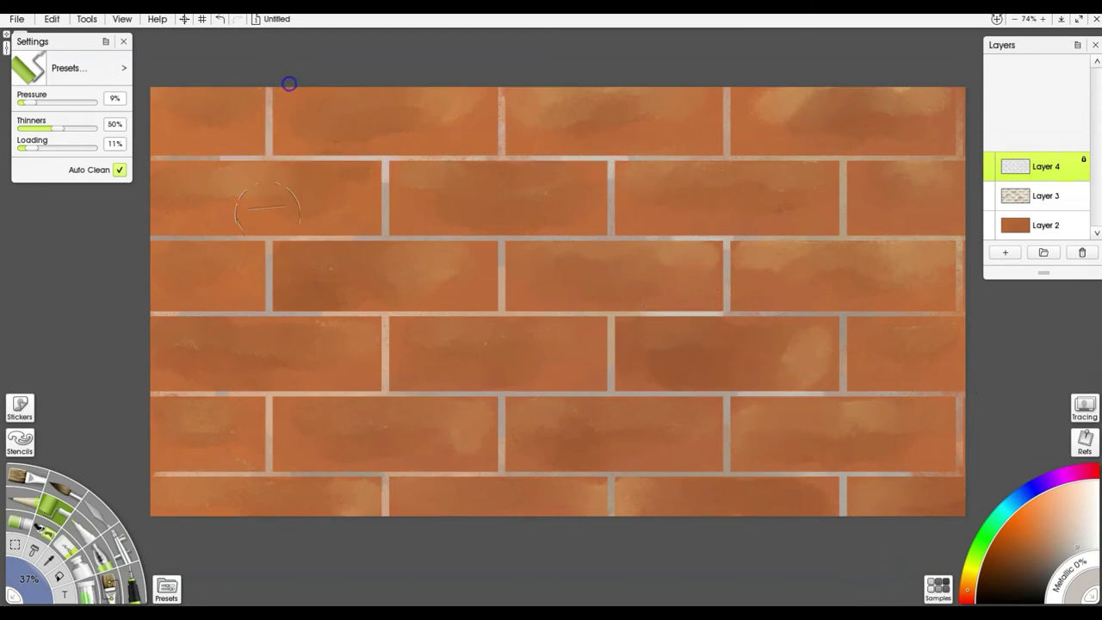
{"action": "left_click_drag", "start_coordinate": [369, 405], "coordinate": [447, 389]}
{"action": "left_click", "coordinate": [325, 467]}
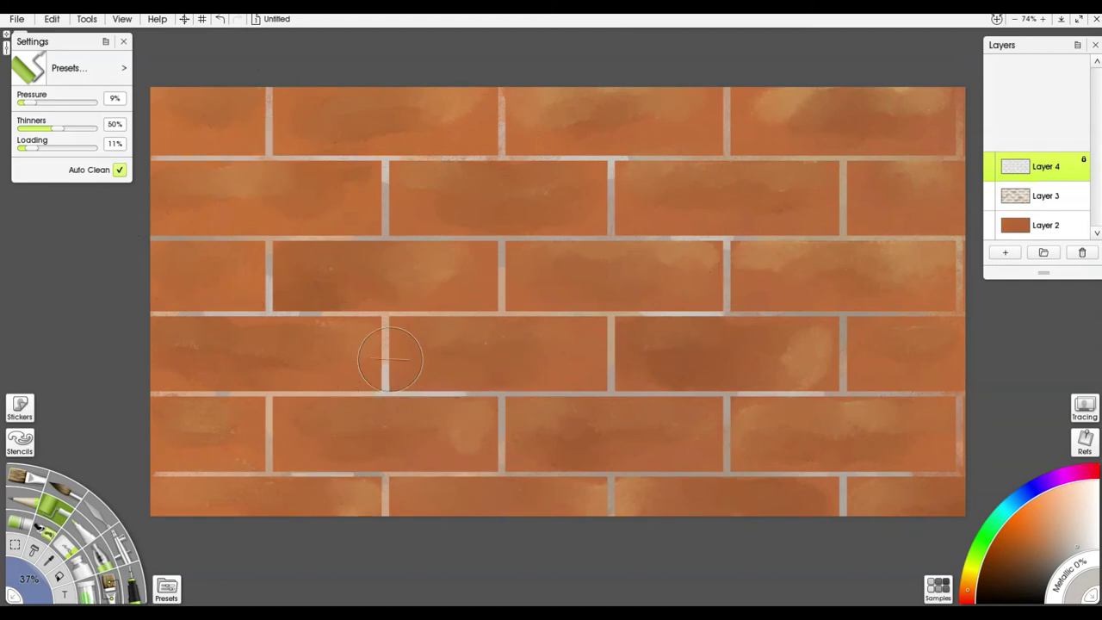
Undo the trial Palette Knife smear on the left-hand vertical mortar line and paint over it with the Paint Roller in sampled pinkish beige.
{"action": "mouse_move", "coordinate": [398, 385]}
{"action": "left_mouse_down"}
{"action": "mouse_move", "coordinate": [386, 370]}
{"action": "mouse_move", "coordinate": [378, 386]}
{"action": "left_mouse_up"}
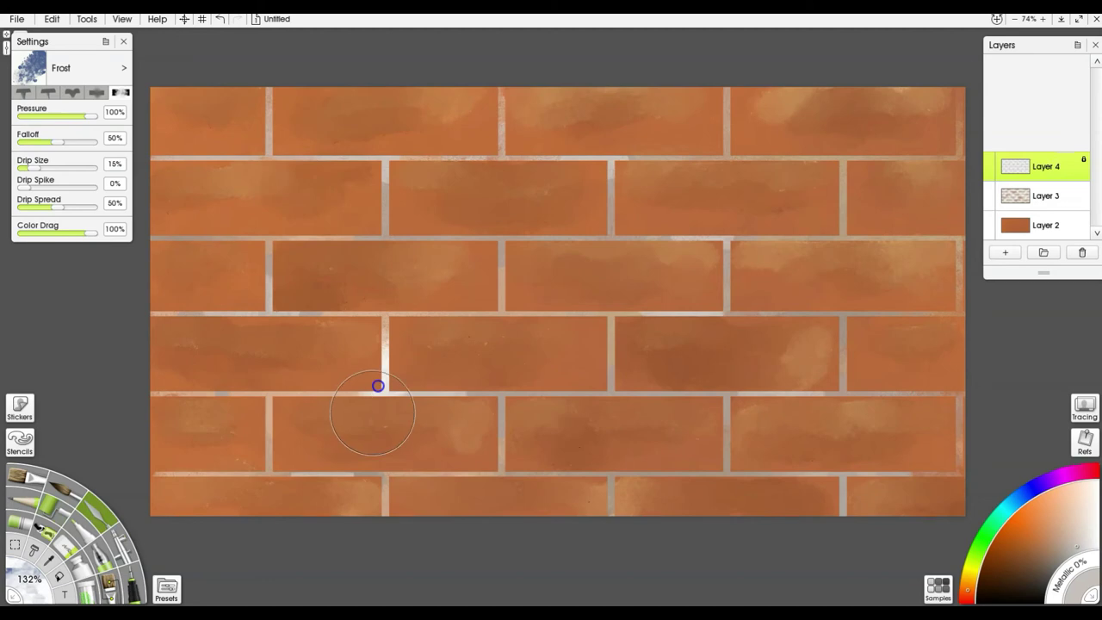
{"action": "key", "text": "ctrl+z"}
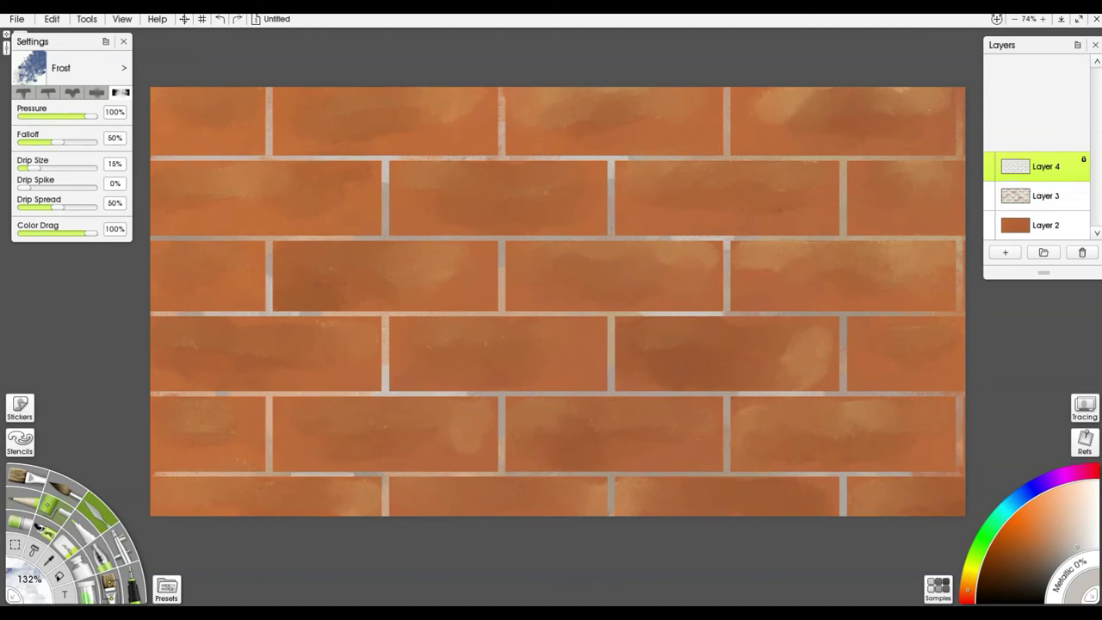
{"action": "left_click", "coordinate": [60, 517]}
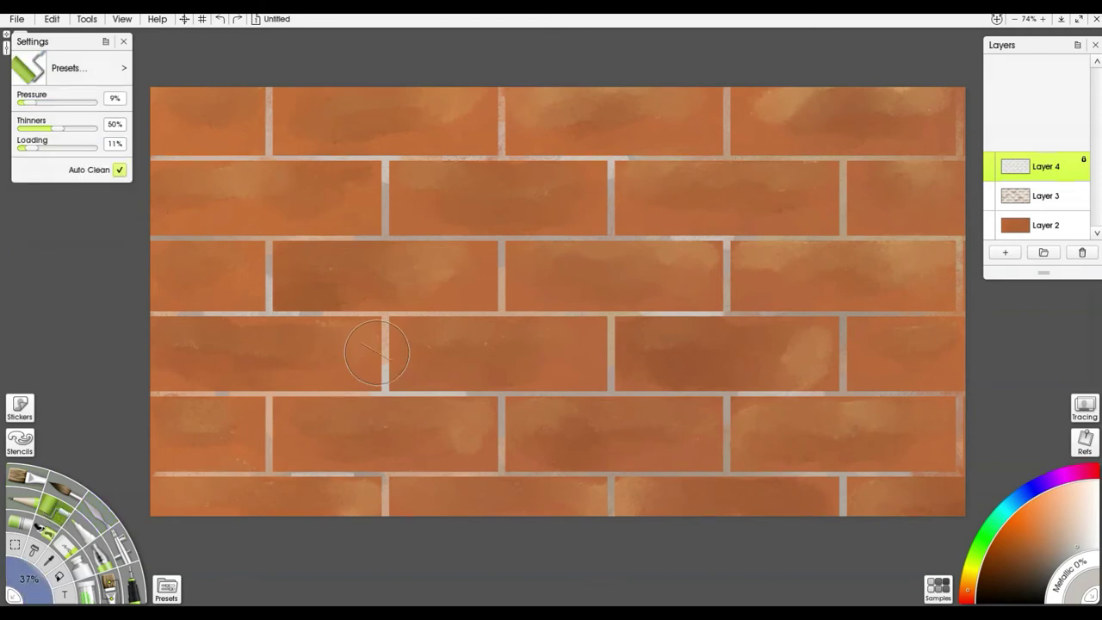
{"action": "left_click", "coordinate": [382, 360], "text": "alt"}
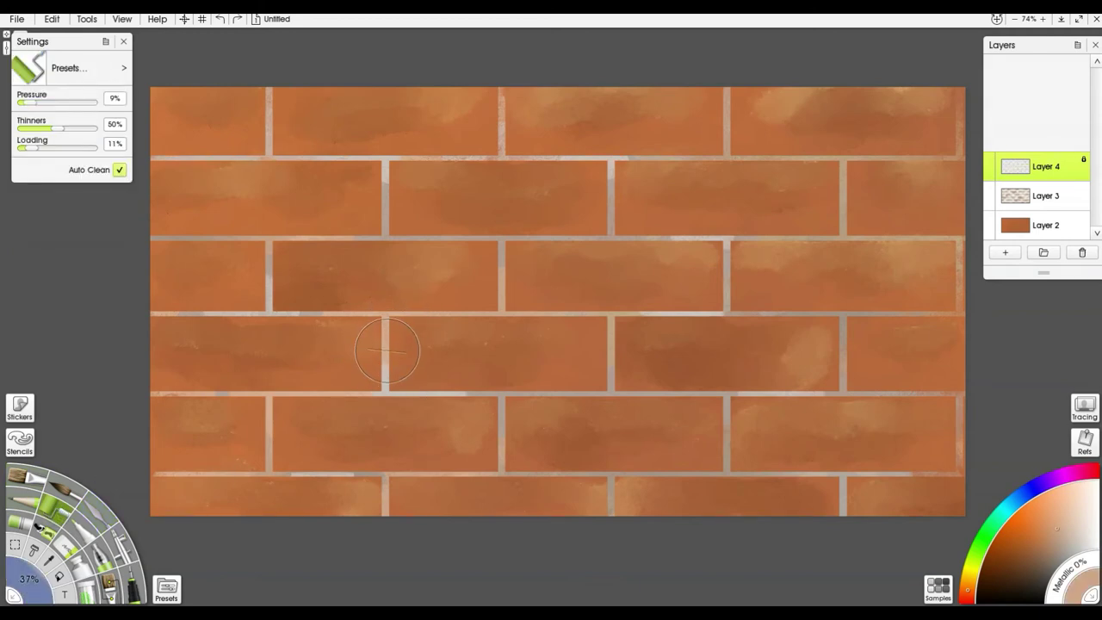
{"action": "mouse_move", "coordinate": [387, 349]}
{"action": "left_mouse_down"}
{"action": "mouse_move", "coordinate": [384, 359]}
{"action": "mouse_move", "coordinate": [390, 339]}
{"action": "mouse_move", "coordinate": [382, 420]}
{"action": "left_mouse_up"}
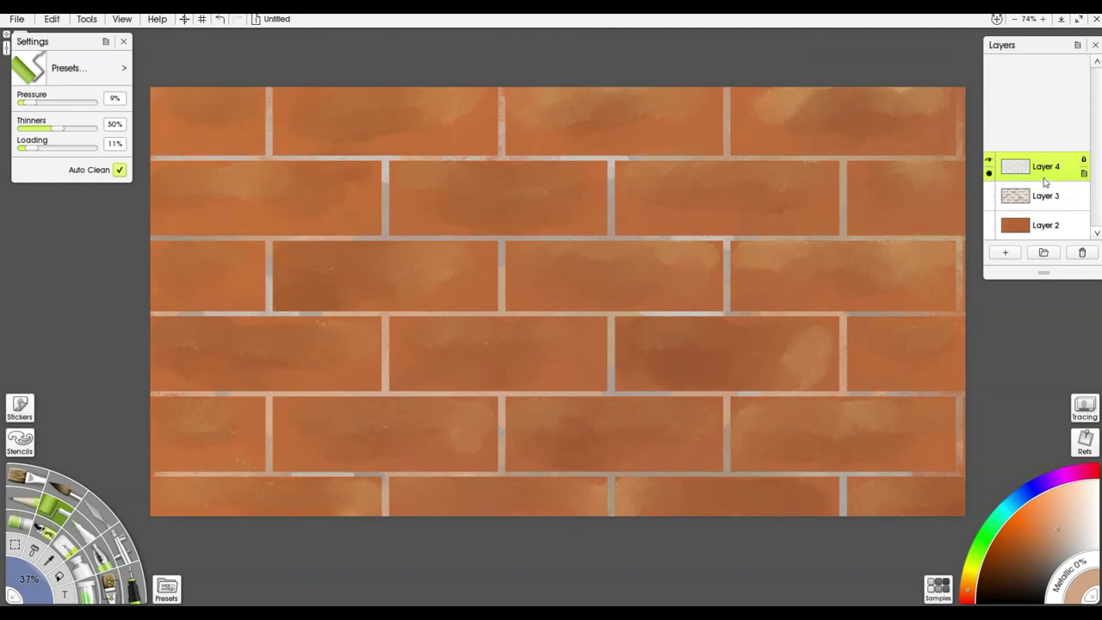
Unlock Layer 4's transparency and roughen the upper mortar line's lower edge with the Hard Tip Pencil in colours sampled from the mortar.
{"action": "left_click", "coordinate": [1083, 161]}
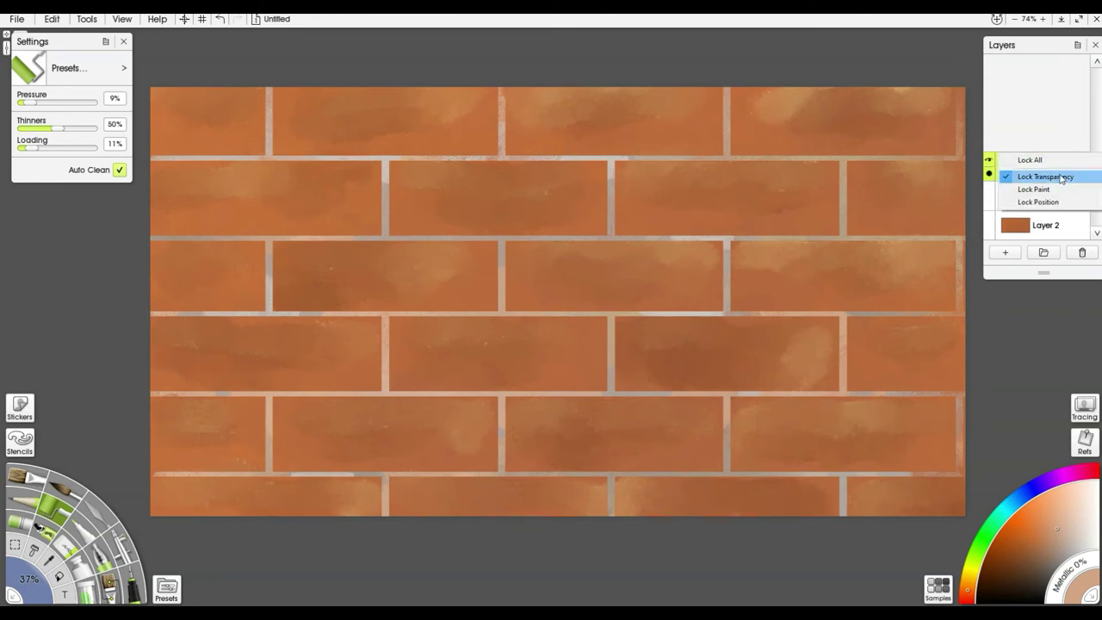
{"action": "left_click", "coordinate": [1055, 177]}
{"action": "scroll", "coordinate": [713, 163], "scroll_direction": "up", "scroll_amount": 5}
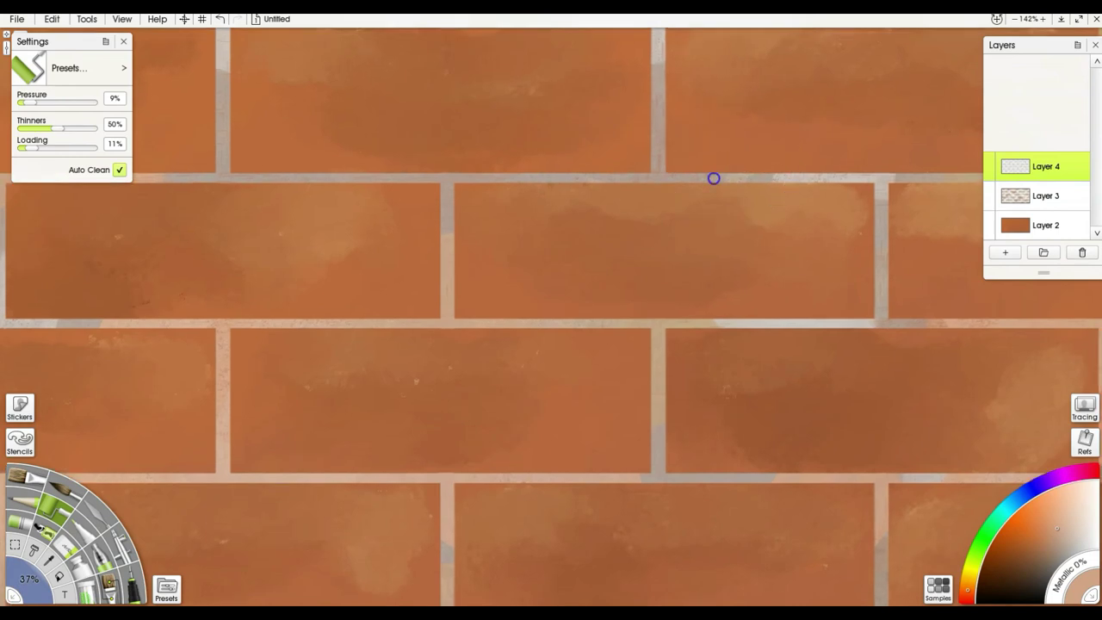
{"action": "key", "text": "p"}
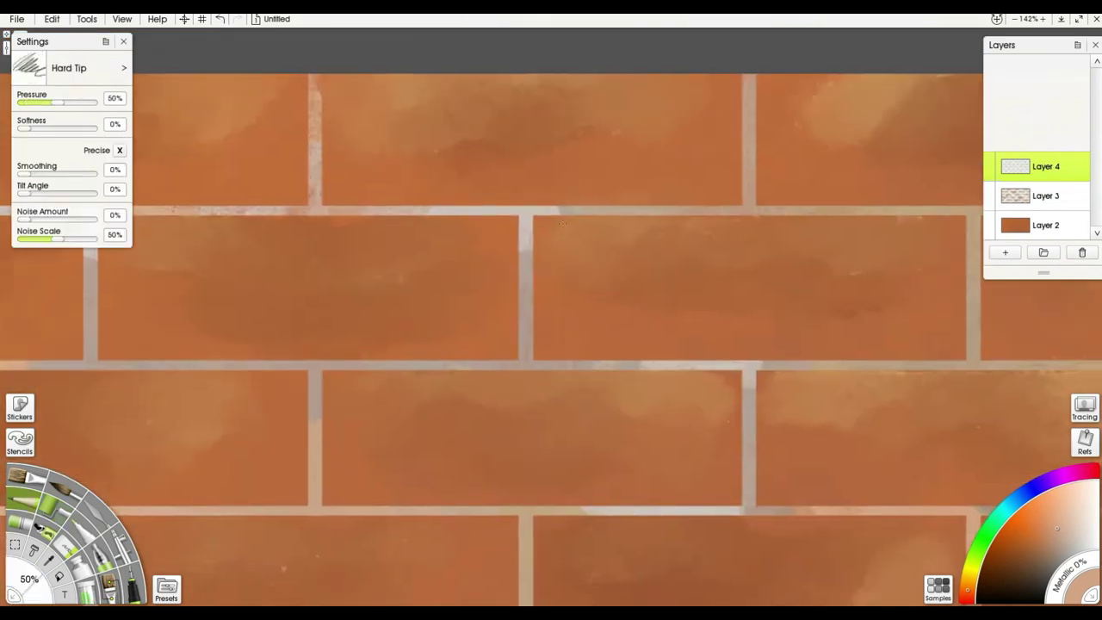
{"action": "left_click", "coordinate": [540, 211], "text": "alt"}
{"action": "mouse_move", "coordinate": [543, 213]}
{"action": "left_mouse_down"}
{"action": "mouse_move", "coordinate": [673, 212]}
{"action": "mouse_move", "coordinate": [539, 214]}
{"action": "mouse_move", "coordinate": [620, 218]}
{"action": "left_mouse_up"}
{"action": "left_click", "coordinate": [624, 210], "text": "alt"}
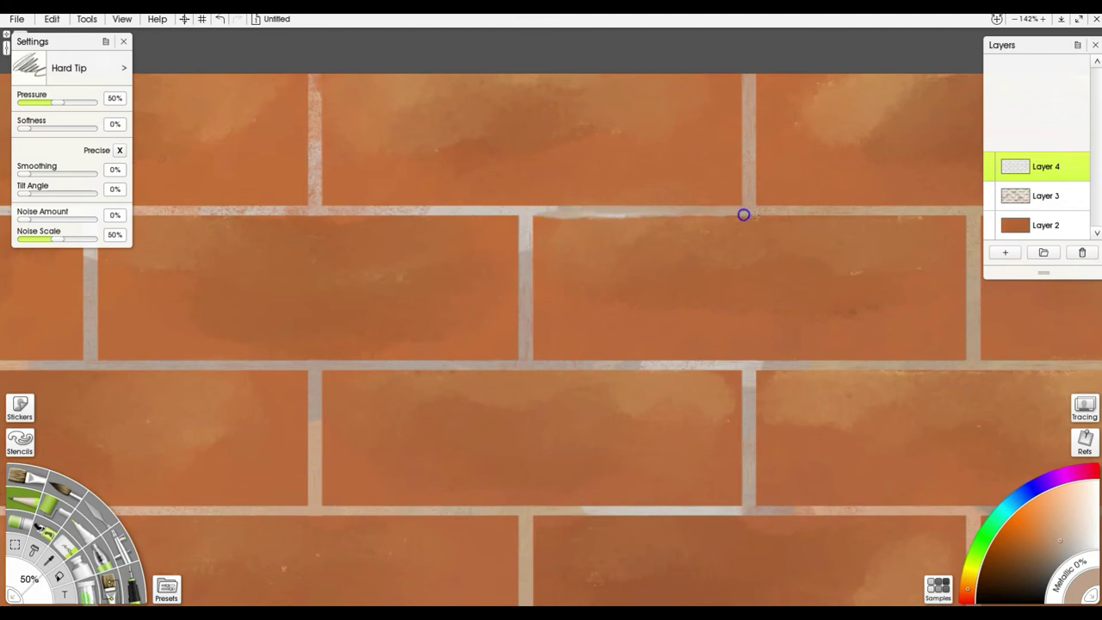
Add a new layer and draw uneven strokes in sampled brick colours along the top edge of the second row's rightmost brick.
{"action": "left_click_drag", "start_coordinate": [791, 272], "coordinate": [640, 262]}
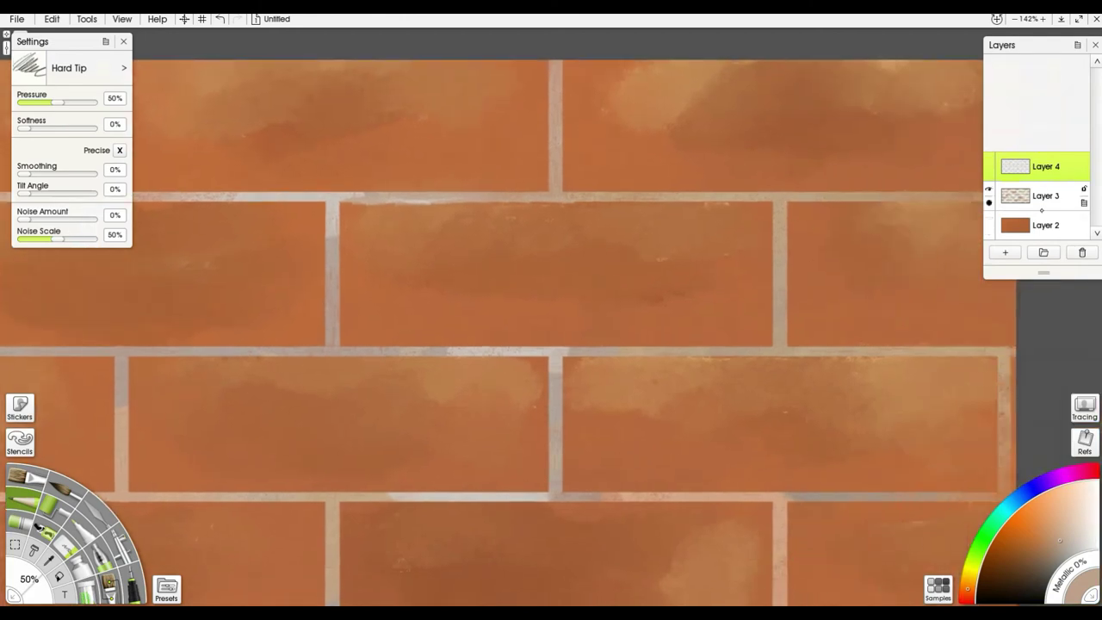
{"action": "left_click", "coordinate": [1004, 252]}
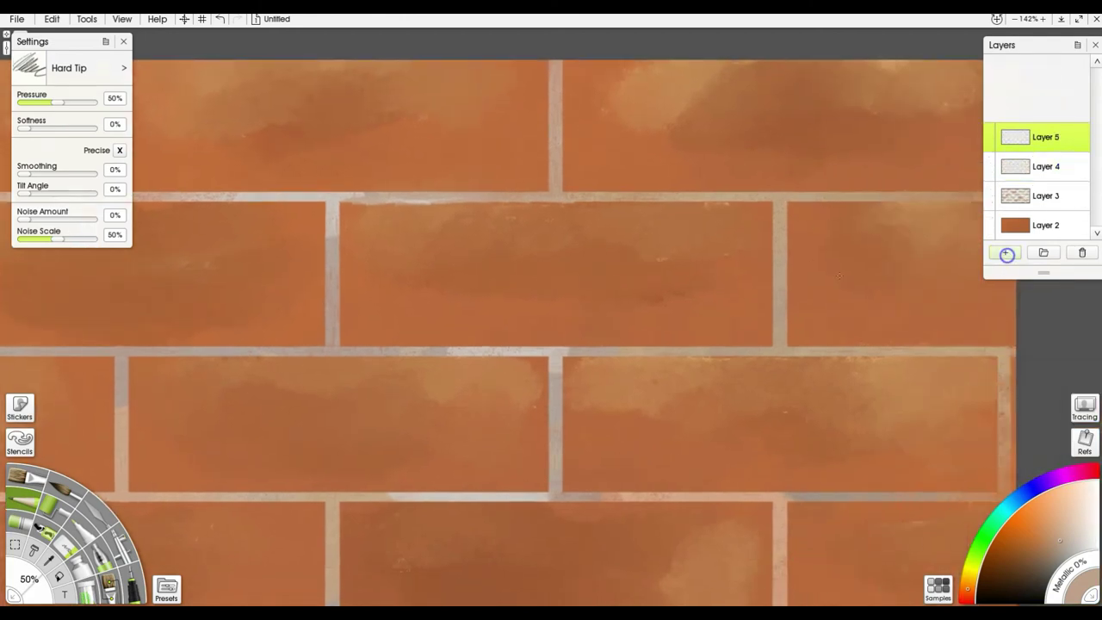
{"action": "left_click", "coordinate": [801, 234], "text": "alt"}
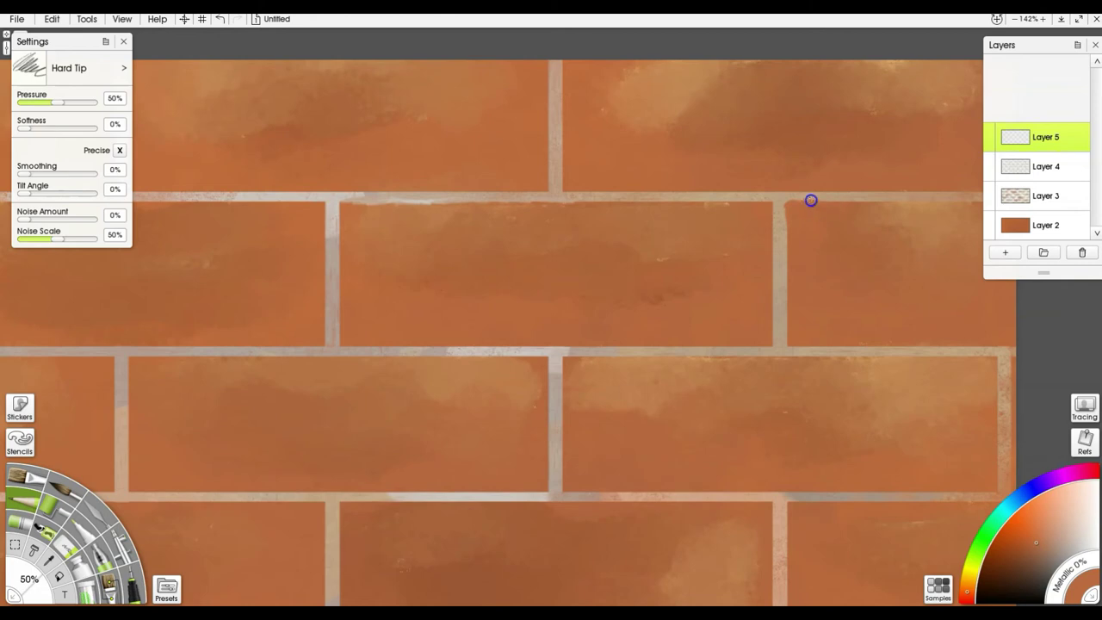
{"action": "left_click", "coordinate": [899, 207], "text": "alt"}
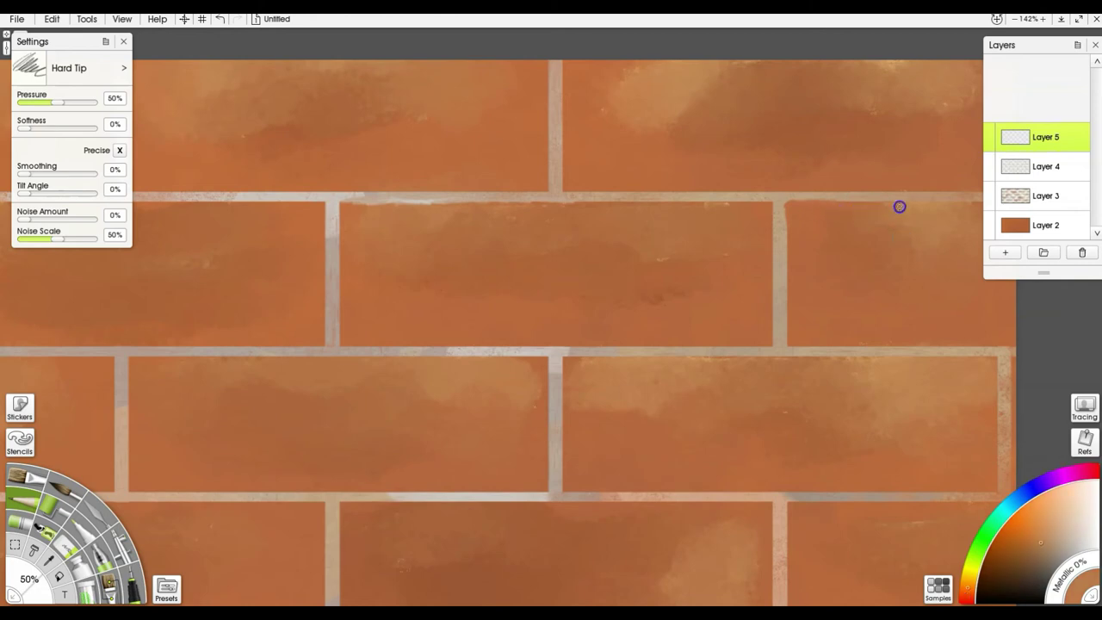
{"action": "mouse_move", "coordinate": [910, 205]}
{"action": "left_mouse_down"}
{"action": "mouse_move", "coordinate": [997, 203]}
{"action": "mouse_move", "coordinate": [954, 203]}
{"action": "left_mouse_up"}
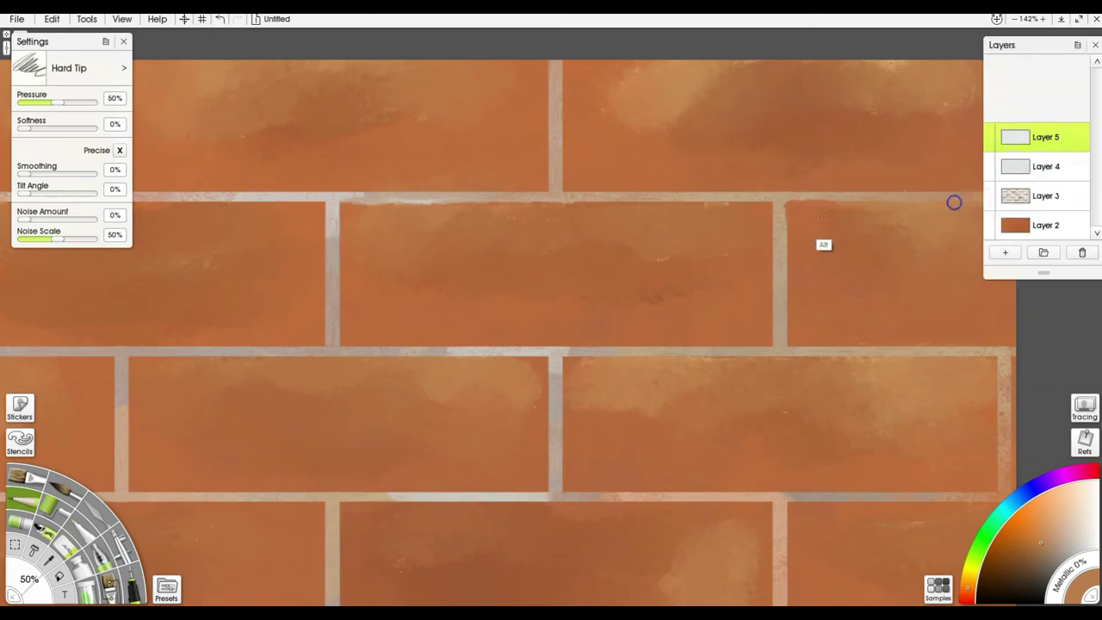
{"action": "left_click", "coordinate": [871, 238], "text": "alt"}
{"action": "left_click_drag", "start_coordinate": [792, 216], "coordinate": [812, 207]}
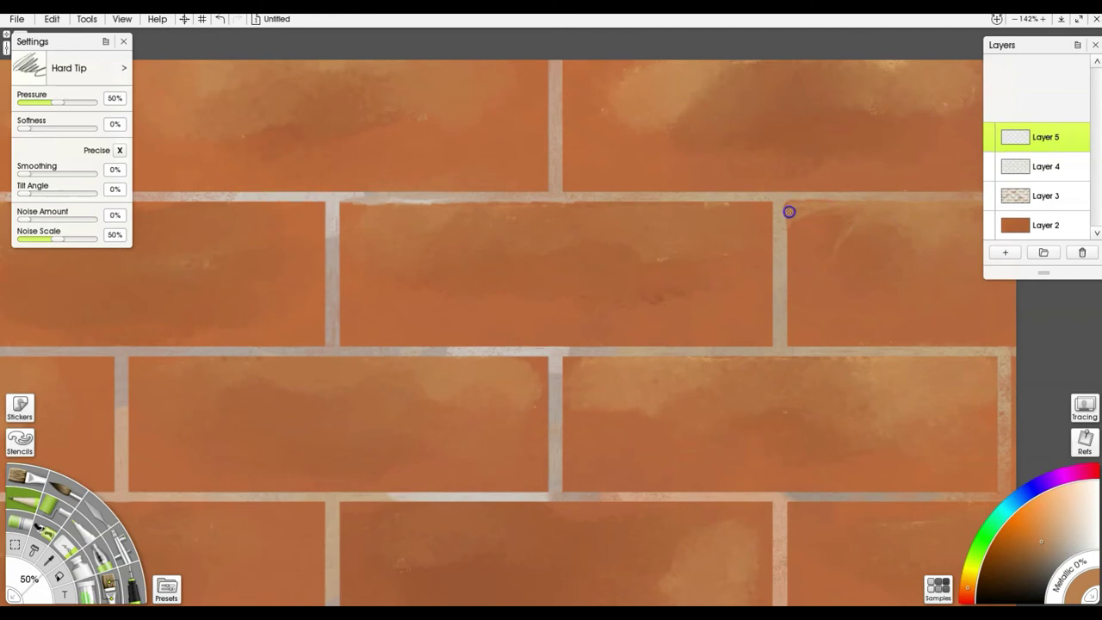
Roughen the left edge of the same brick down to its lower corner with a sampled brick colour.
{"action": "left_click", "coordinate": [798, 269], "text": "alt"}
{"action": "left_click_drag", "start_coordinate": [785, 277], "coordinate": [786, 224]}
{"action": "left_click_drag", "start_coordinate": [785, 275], "coordinate": [797, 348]}
Draw a dark brown line along the brick's bottom edge and break it up with strokes in sampled brick red.
{"action": "left_click_drag", "start_coordinate": [881, 326], "coordinate": [705, 306]}
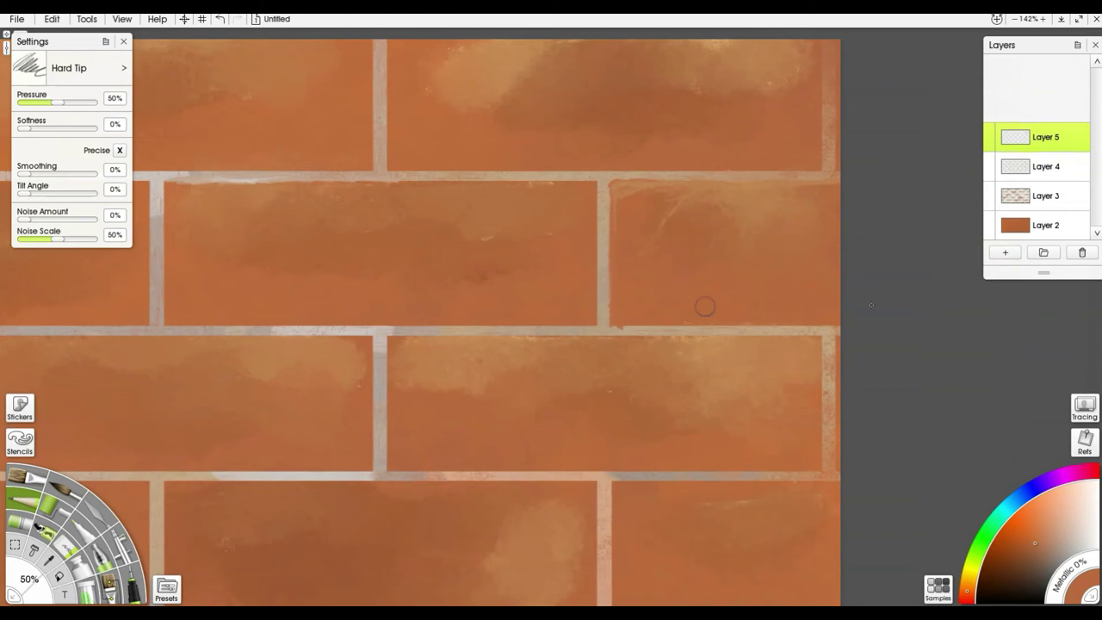
{"action": "left_click", "coordinate": [637, 307], "text": "alt"}
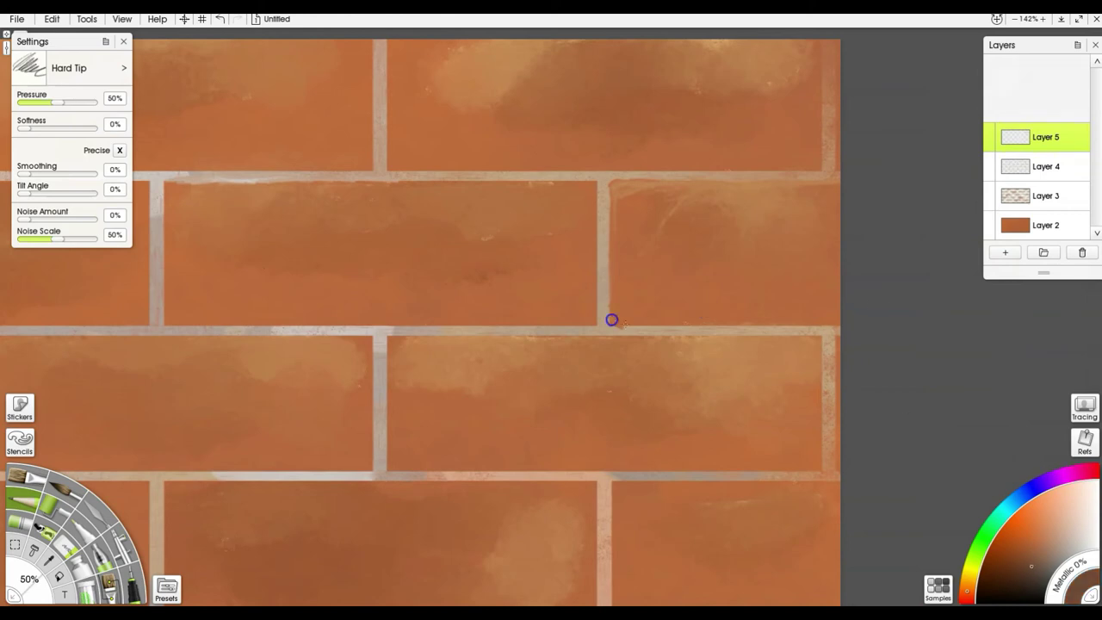
{"action": "left_click_drag", "start_coordinate": [642, 325], "coordinate": [711, 324]}
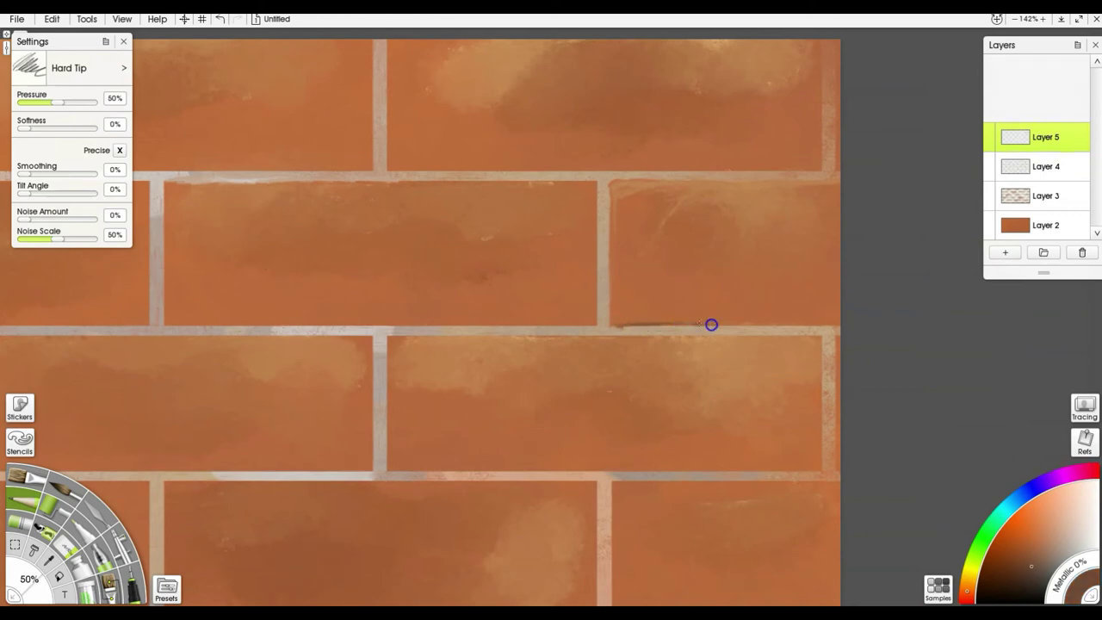
{"action": "left_click", "coordinate": [817, 314], "text": "alt"}
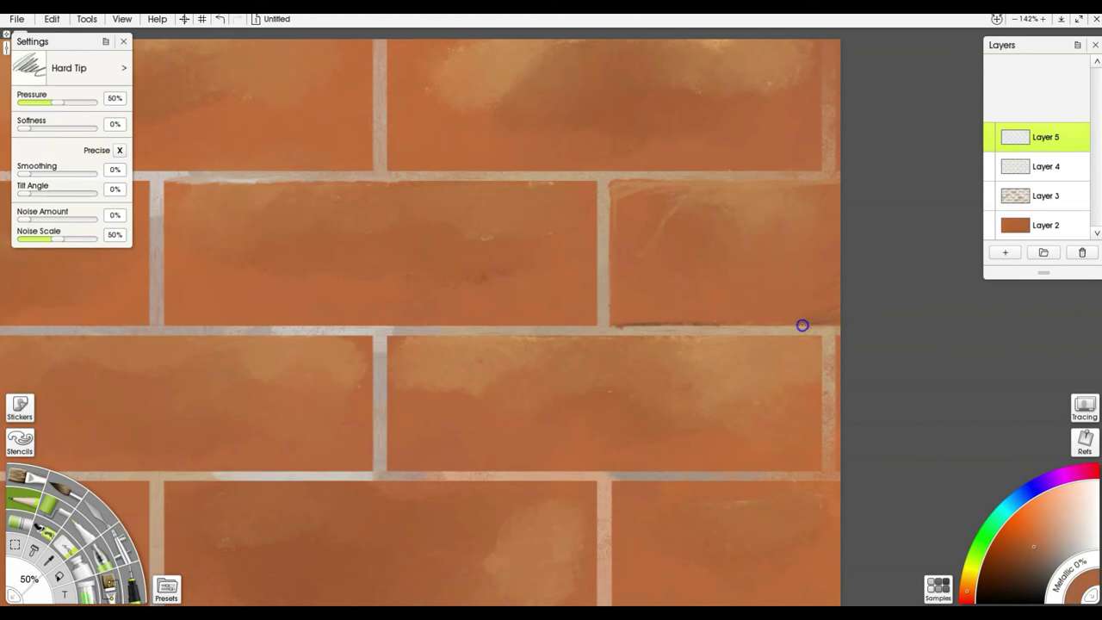
{"action": "mouse_move", "coordinate": [830, 319]}
{"action": "left_mouse_down"}
{"action": "mouse_move", "coordinate": [774, 326]}
{"action": "mouse_move", "coordinate": [636, 322]}
{"action": "mouse_move", "coordinate": [721, 327]}
{"action": "left_mouse_up"}
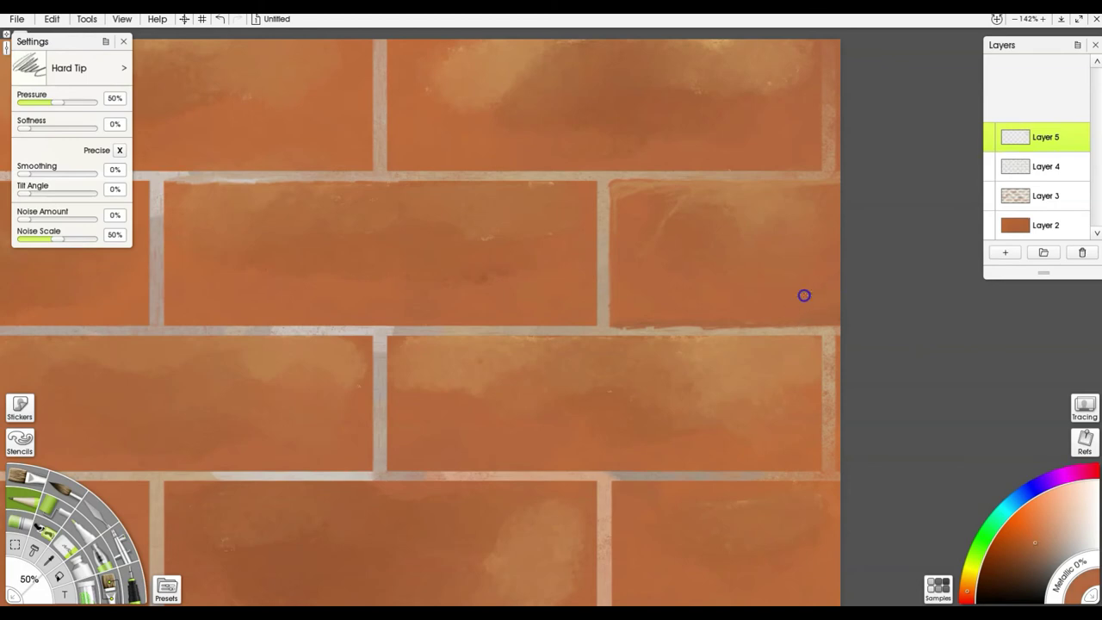
Sample a light orange-brown from the brick and draw a thin curved scratch across its right-hand part.
{"action": "left_click", "coordinate": [799, 259], "text": "alt"}
{"action": "left_click_drag", "start_coordinate": [802, 256], "coordinate": [842, 195]}
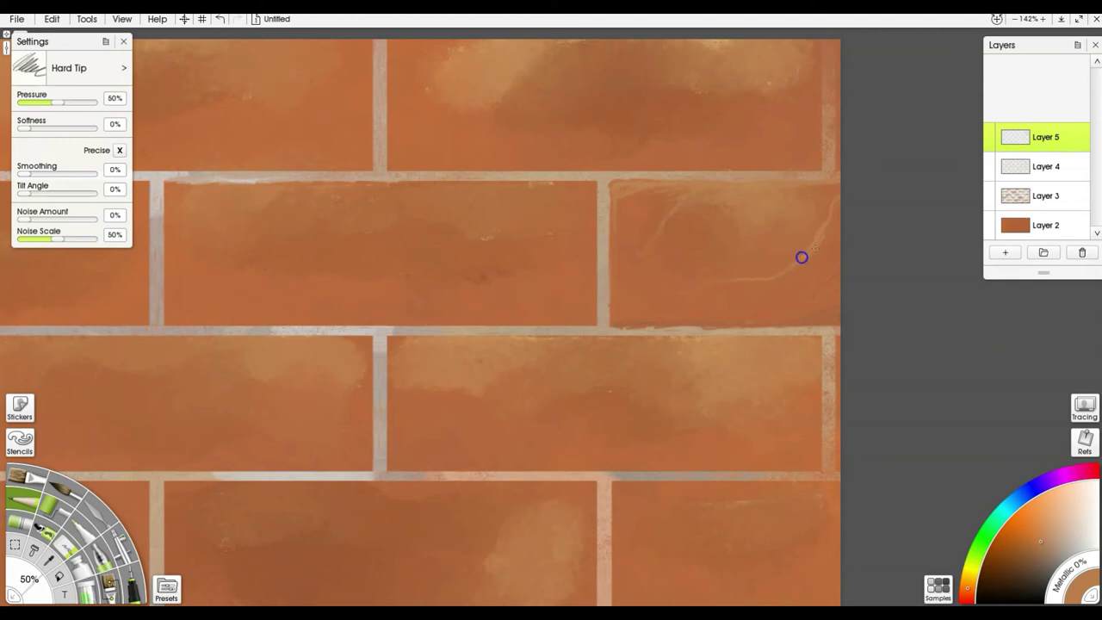
Extend the curved scratch across the second row's rightmost brick with the Soft Marker and soften it using the Frost palette knife.
{"action": "key", "text": "m"}
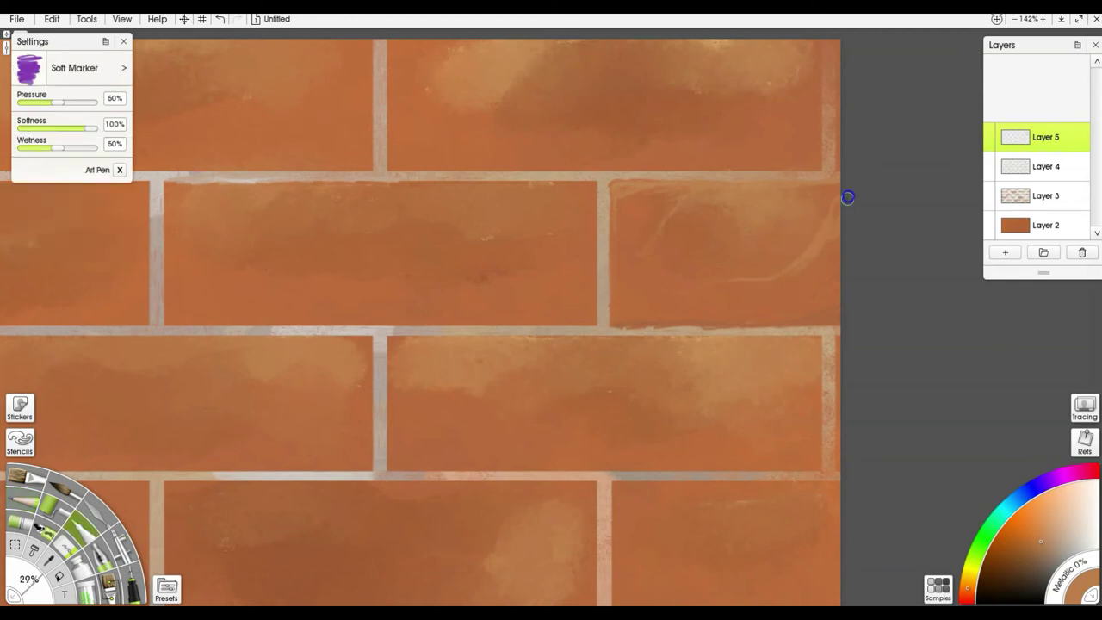
{"action": "mouse_move", "coordinate": [715, 284]}
{"action": "left_mouse_down"}
{"action": "mouse_move", "coordinate": [653, 297]}
{"action": "mouse_move", "coordinate": [690, 285]}
{"action": "mouse_move", "coordinate": [645, 292]}
{"action": "mouse_move", "coordinate": [655, 280]}
{"action": "mouse_move", "coordinate": [639, 295]}
{"action": "mouse_move", "coordinate": [766, 278]}
{"action": "mouse_move", "coordinate": [823, 237]}
{"action": "left_mouse_up"}
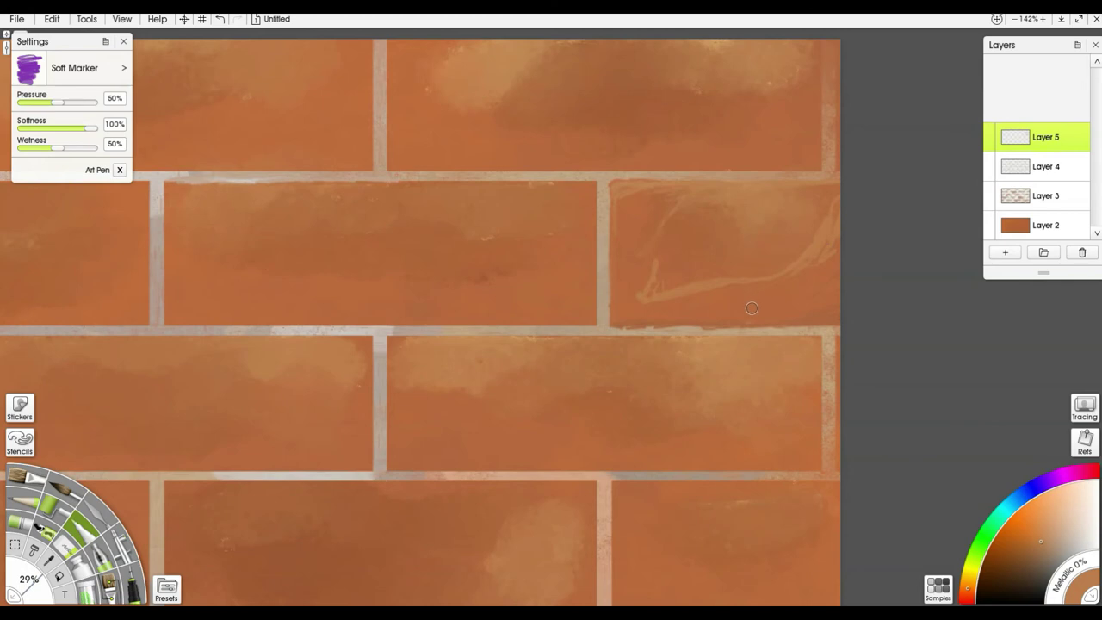
{"action": "key", "text": "k"}
{"action": "left_click_drag", "start_coordinate": [634, 350], "coordinate": [496, 361]}
{"action": "mouse_move", "coordinate": [710, 292]}
{"action": "left_mouse_down"}
{"action": "mouse_move", "coordinate": [768, 290]}
{"action": "mouse_move", "coordinate": [797, 275]}
{"action": "left_mouse_up"}
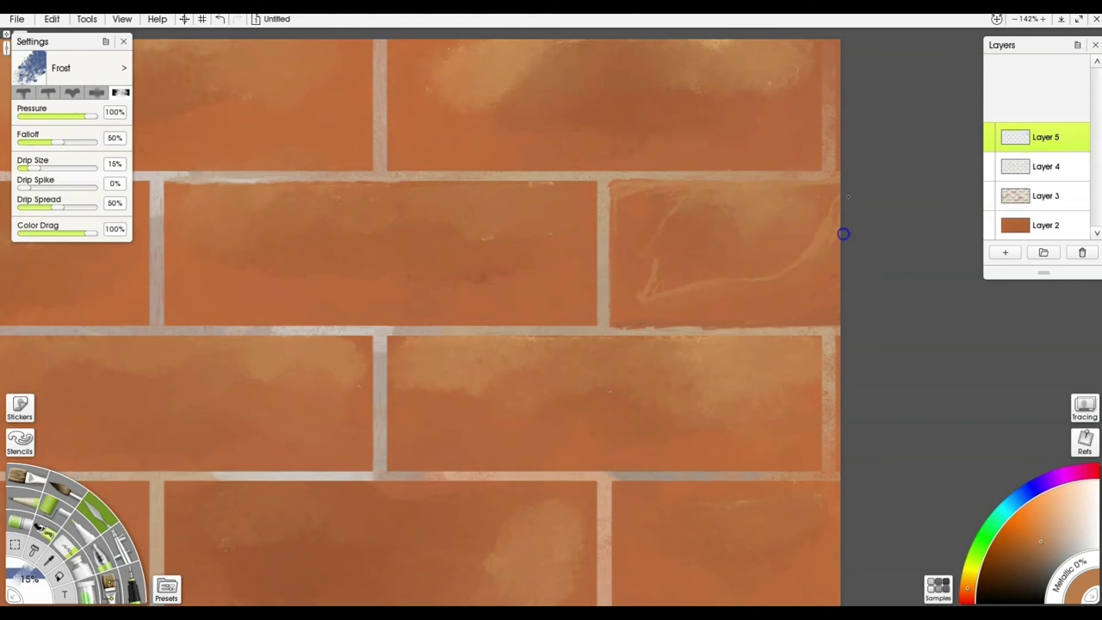
{"action": "mouse_move", "coordinate": [661, 295]}
{"action": "left_mouse_down"}
{"action": "mouse_move", "coordinate": [666, 258]}
{"action": "mouse_move", "coordinate": [653, 254]}
{"action": "mouse_move", "coordinate": [628, 309]}
{"action": "mouse_move", "coordinate": [668, 226]}
{"action": "left_mouse_up"}
{"action": "left_click_drag", "start_coordinate": [619, 328], "coordinate": [671, 335]}
{"action": "left_click_drag", "start_coordinate": [678, 297], "coordinate": [880, 316]}
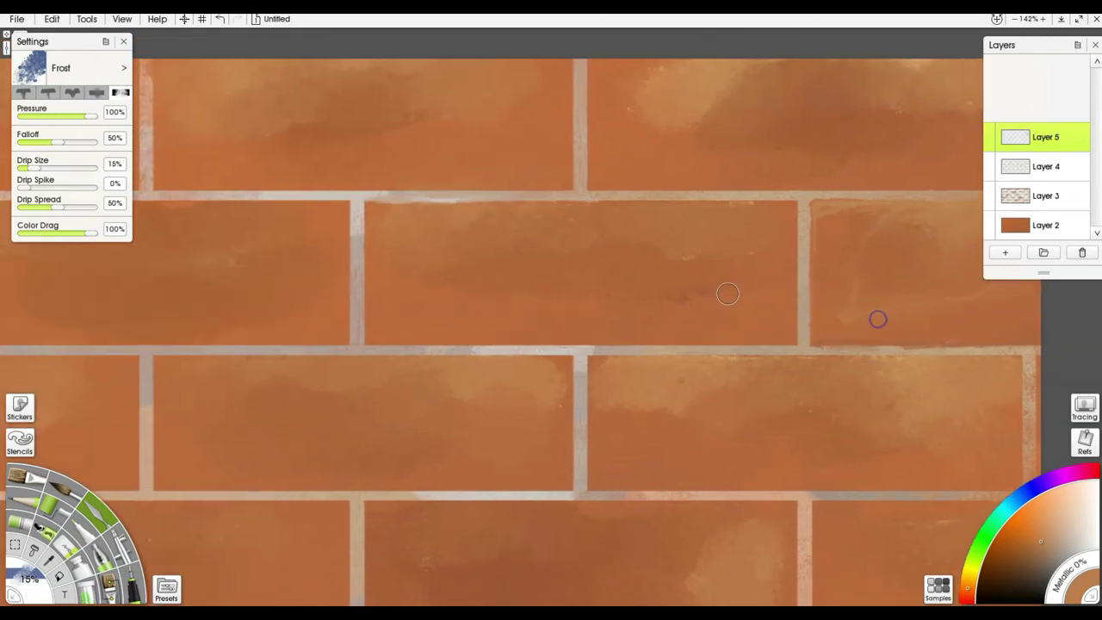
With the Soft Marker, outline the second row's second brick from the right unevenly, using sampled dark brown along its bottom and sampled brick colour elsewhere.
{"action": "key", "text": "f"}
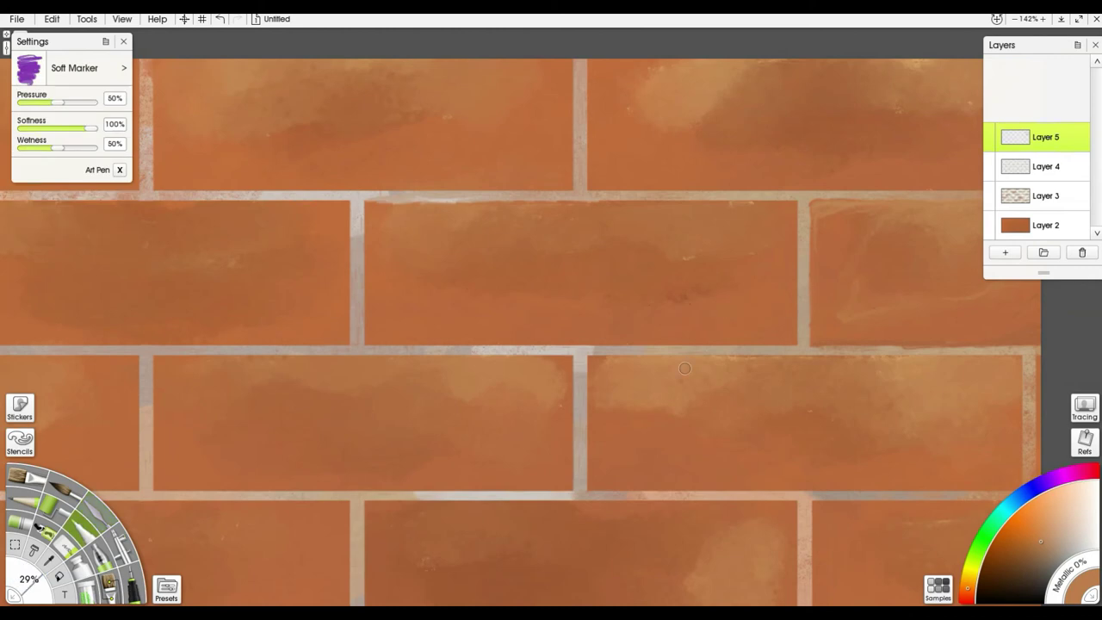
{"action": "left_click", "coordinate": [605, 543], "text": "alt"}
{"action": "mouse_move", "coordinate": [784, 319]}
{"action": "left_mouse_down"}
{"action": "mouse_move", "coordinate": [367, 338]}
{"action": "mouse_move", "coordinate": [377, 305]}
{"action": "mouse_move", "coordinate": [368, 315]}
{"action": "mouse_move", "coordinate": [409, 339]}
{"action": "mouse_move", "coordinate": [744, 343]}
{"action": "mouse_move", "coordinate": [792, 327]}
{"action": "mouse_move", "coordinate": [795, 344]}
{"action": "mouse_move", "coordinate": [752, 340]}
{"action": "mouse_move", "coordinate": [792, 342]}
{"action": "mouse_move", "coordinate": [794, 315]}
{"action": "left_mouse_up"}
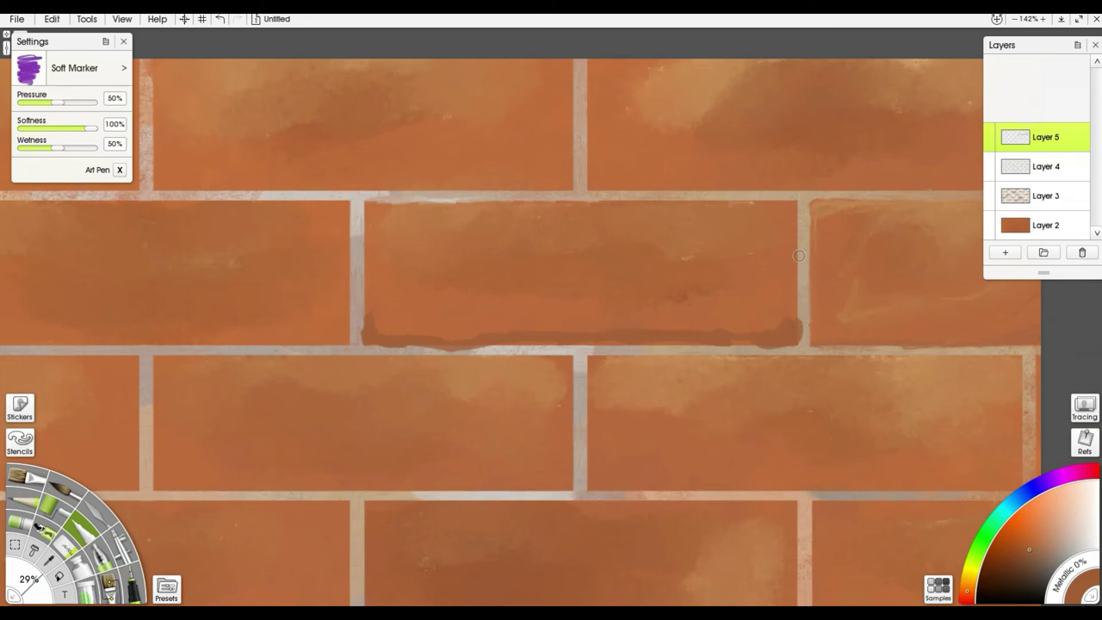
{"action": "left_click", "coordinate": [785, 274], "text": "alt"}
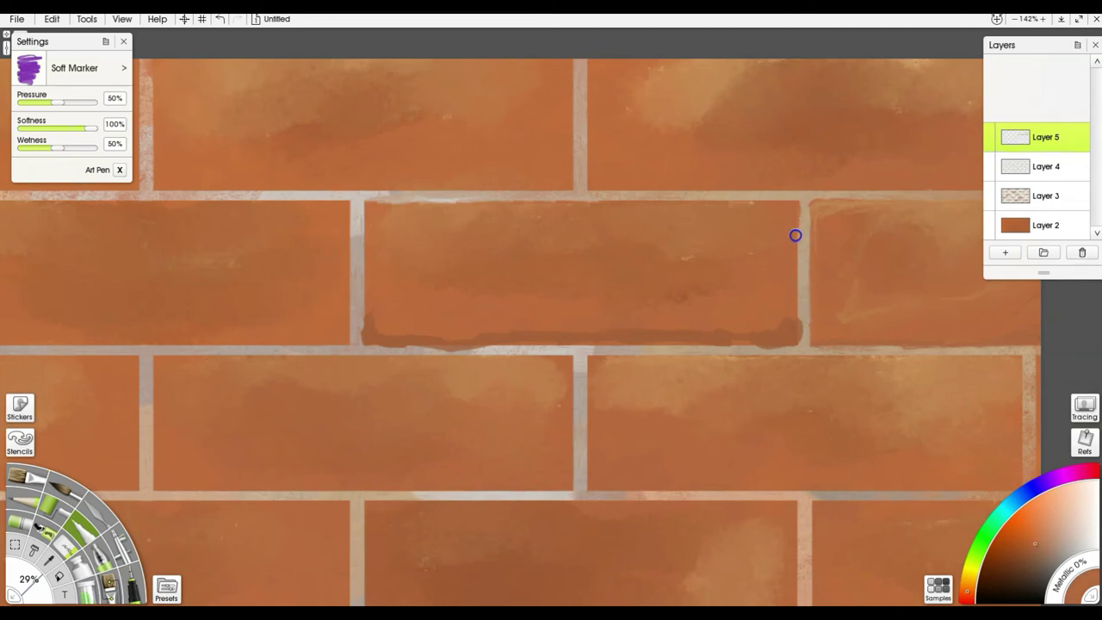
{"action": "left_click_drag", "start_coordinate": [794, 318], "coordinate": [793, 255]}
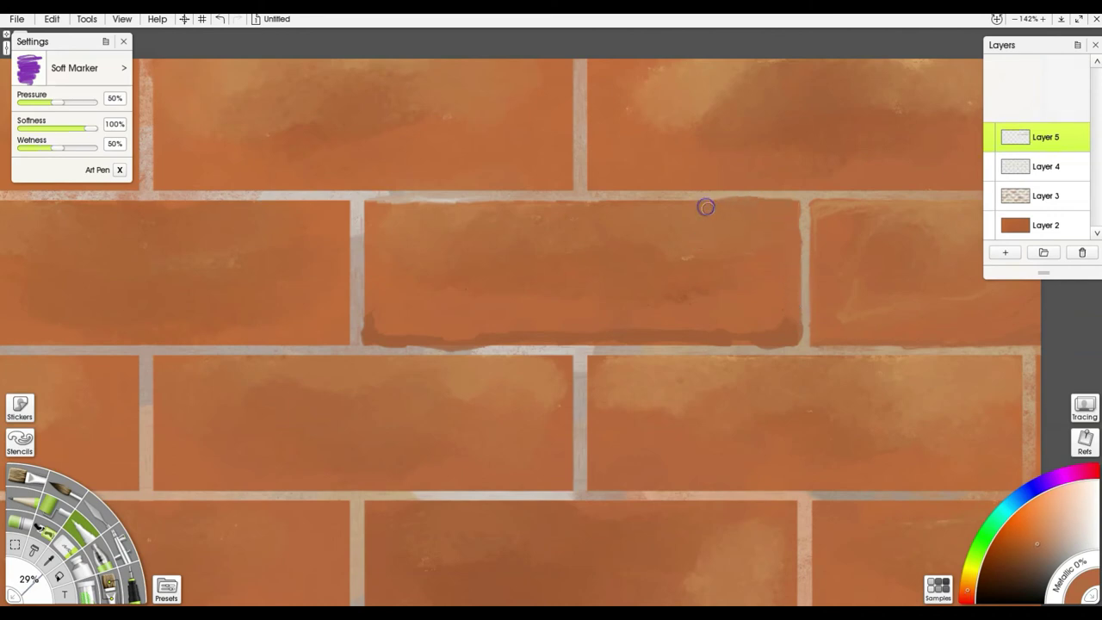
{"action": "mouse_move", "coordinate": [490, 204]}
{"action": "left_mouse_down"}
{"action": "mouse_move", "coordinate": [369, 207]}
{"action": "mouse_move", "coordinate": [369, 324]}
{"action": "mouse_move", "coordinate": [372, 248]}
{"action": "left_mouse_up"}
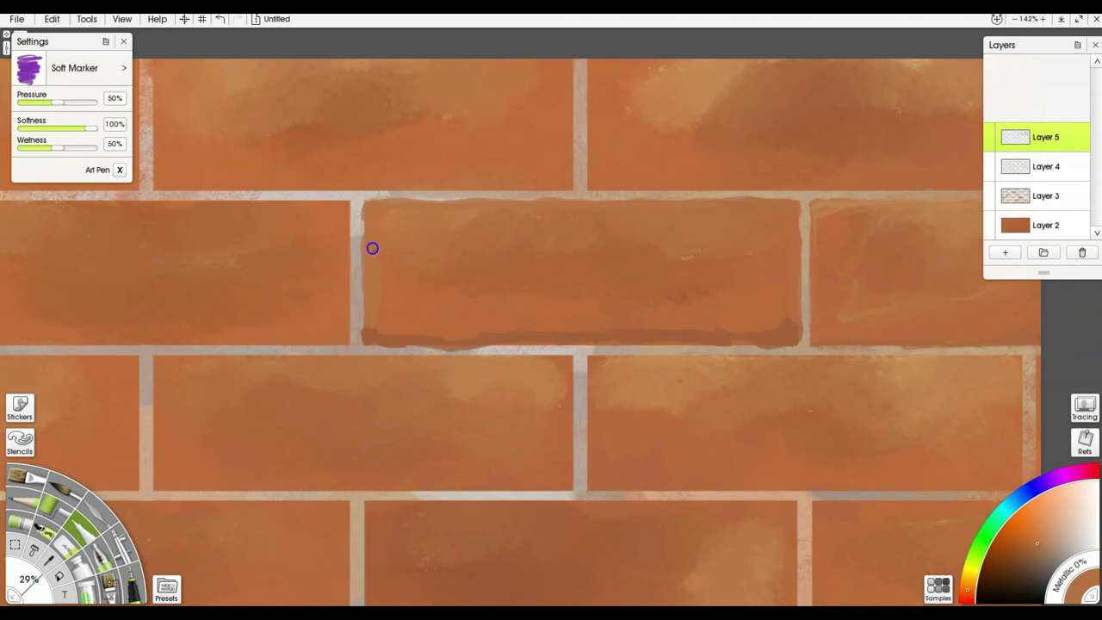
Shade the same brick's lower corner and lower face with a sampled brown and blend the strokes using the Frost palette knife.
{"action": "left_click", "coordinate": [386, 335], "text": "alt"}
{"action": "left_click_drag", "start_coordinate": [376, 336], "coordinate": [393, 299]}
{"action": "mouse_move", "coordinate": [449, 328]}
{"action": "left_mouse_down"}
{"action": "mouse_move", "coordinate": [497, 299]}
{"action": "mouse_move", "coordinate": [604, 284]}
{"action": "mouse_move", "coordinate": [638, 307]}
{"action": "mouse_move", "coordinate": [684, 308]}
{"action": "left_mouse_up"}
{"action": "key", "text": "k"}
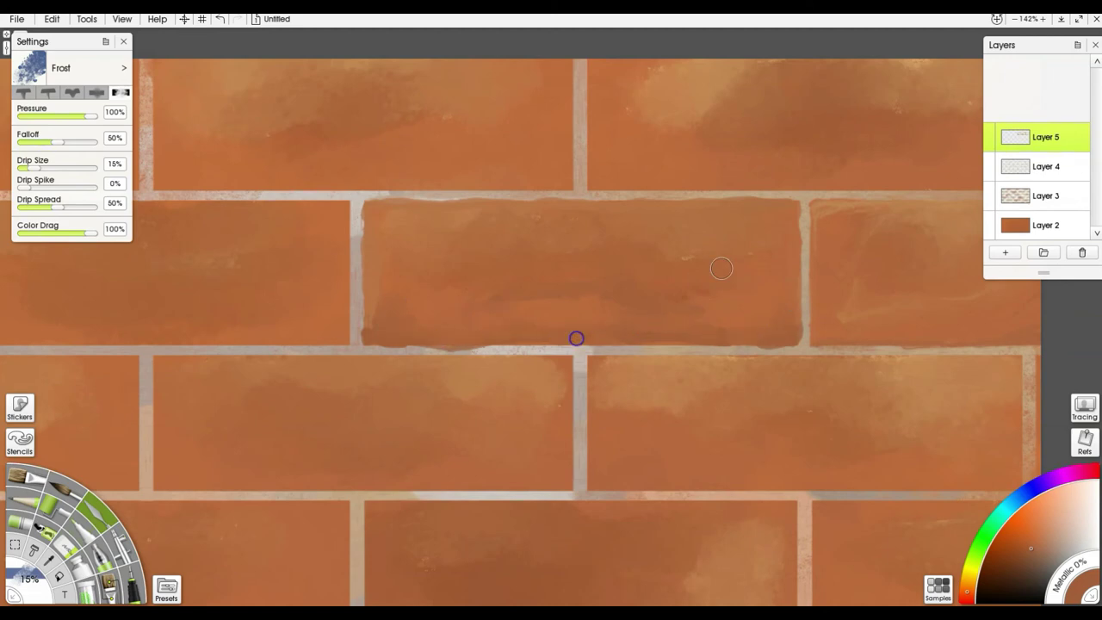
Smudge the brick's bottom edge and the mortar below it with the Frost knife, trying Layer 3, Layer 2 and Layer 4.
{"action": "left_click", "coordinate": [1043, 196]}
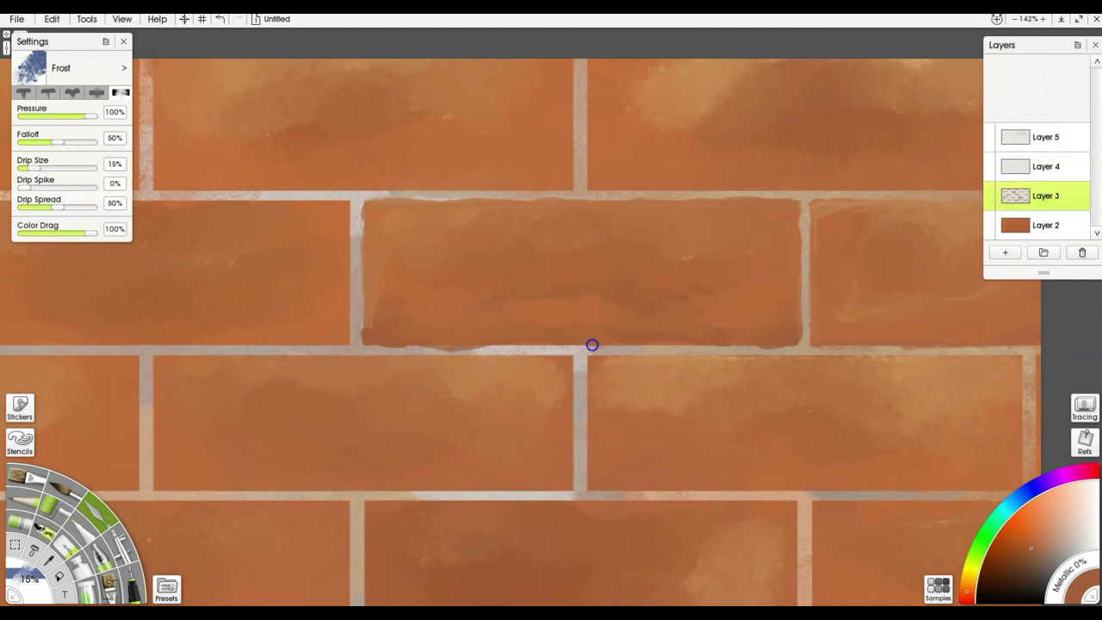
{"action": "left_click", "coordinate": [1043, 225]}
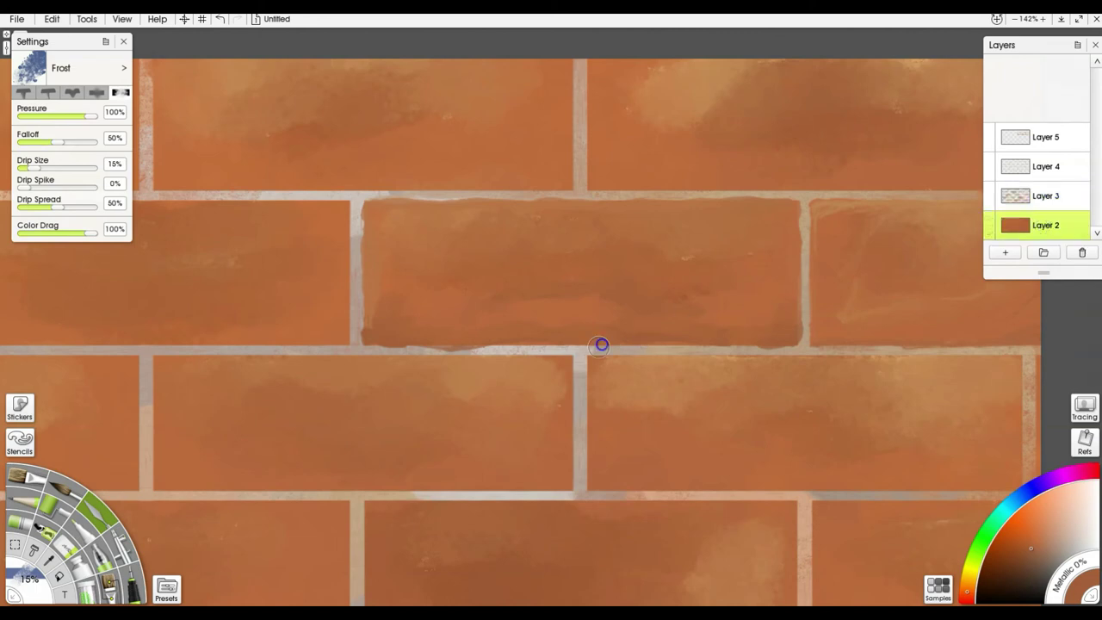
{"action": "left_click", "coordinate": [1043, 166]}
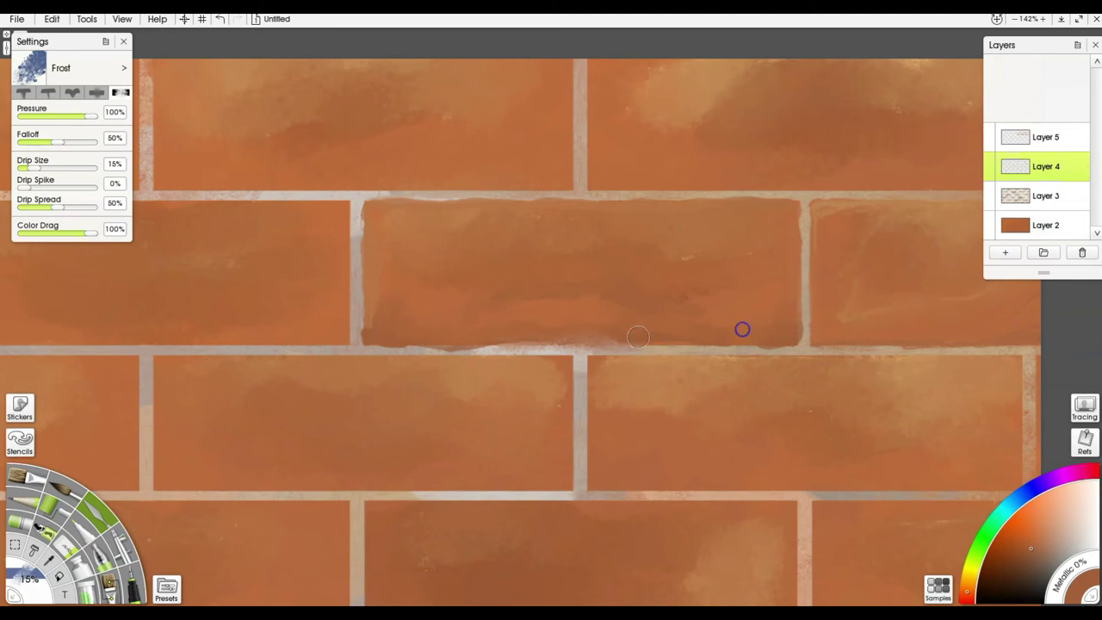
{"action": "mouse_move", "coordinate": [555, 333]}
{"action": "left_mouse_down"}
{"action": "mouse_move", "coordinate": [468, 341]}
{"action": "mouse_move", "coordinate": [618, 321]}
{"action": "mouse_move", "coordinate": [555, 344]}
{"action": "left_mouse_up"}
Merge all layers of the brick wall into one.
{"action": "scroll", "coordinate": [685, 228], "scroll_direction": "down", "scroll_amount": 2}
{"action": "scroll", "coordinate": [685, 228], "scroll_direction": "down", "scroll_amount": 1}
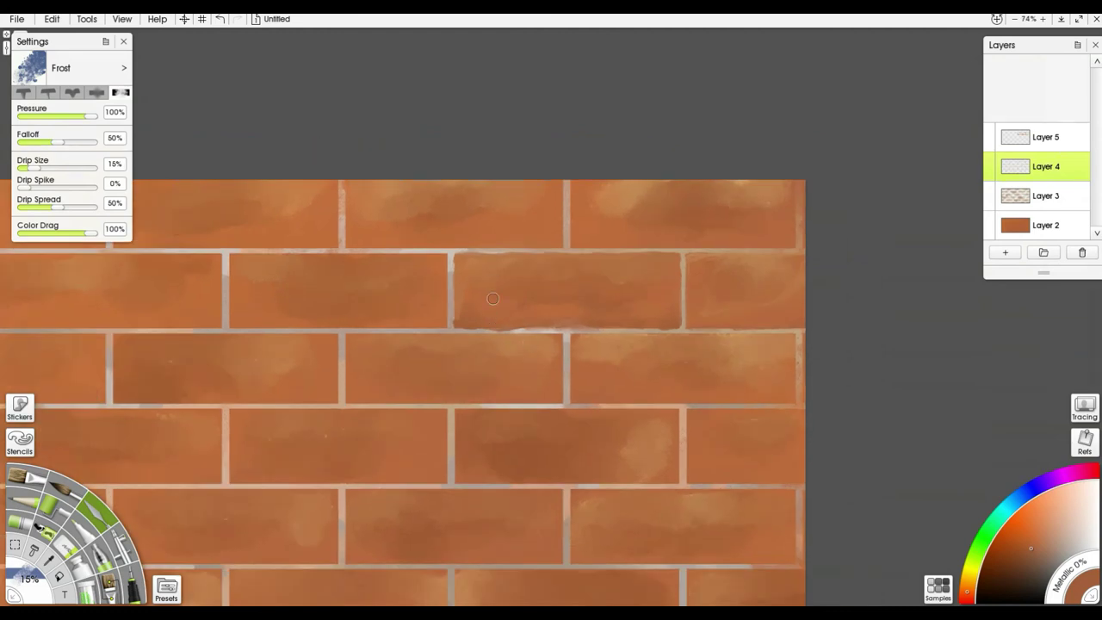
{"action": "left_click_drag", "start_coordinate": [529, 337], "coordinate": [617, 272]}
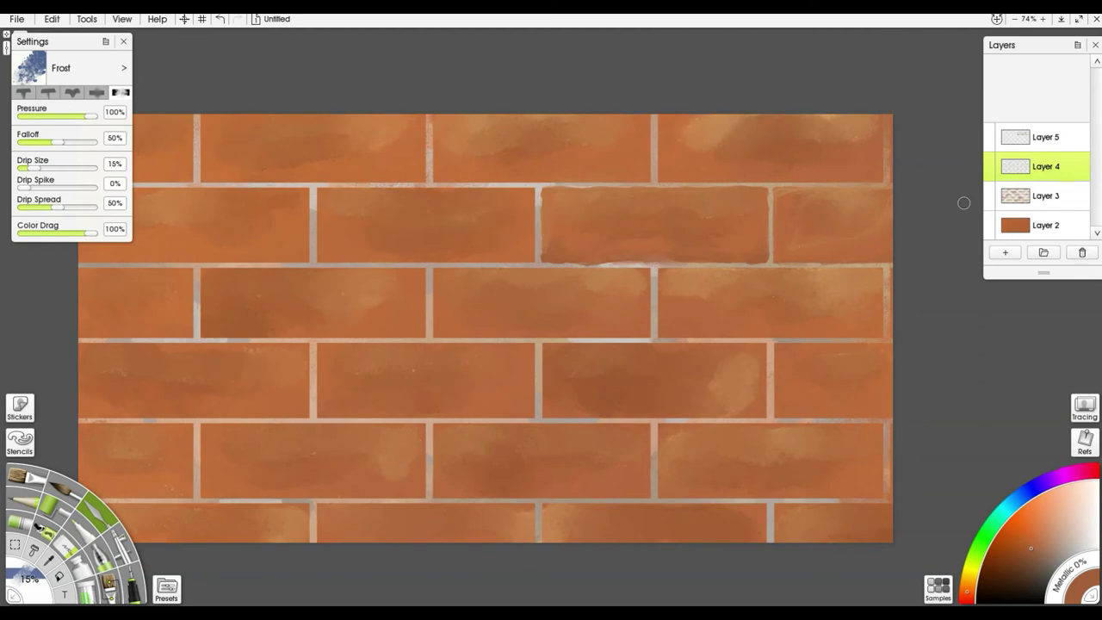
{"action": "mouse_move", "coordinate": [1038, 140]}
{"action": "left_click", "coordinate": [1074, 48]}
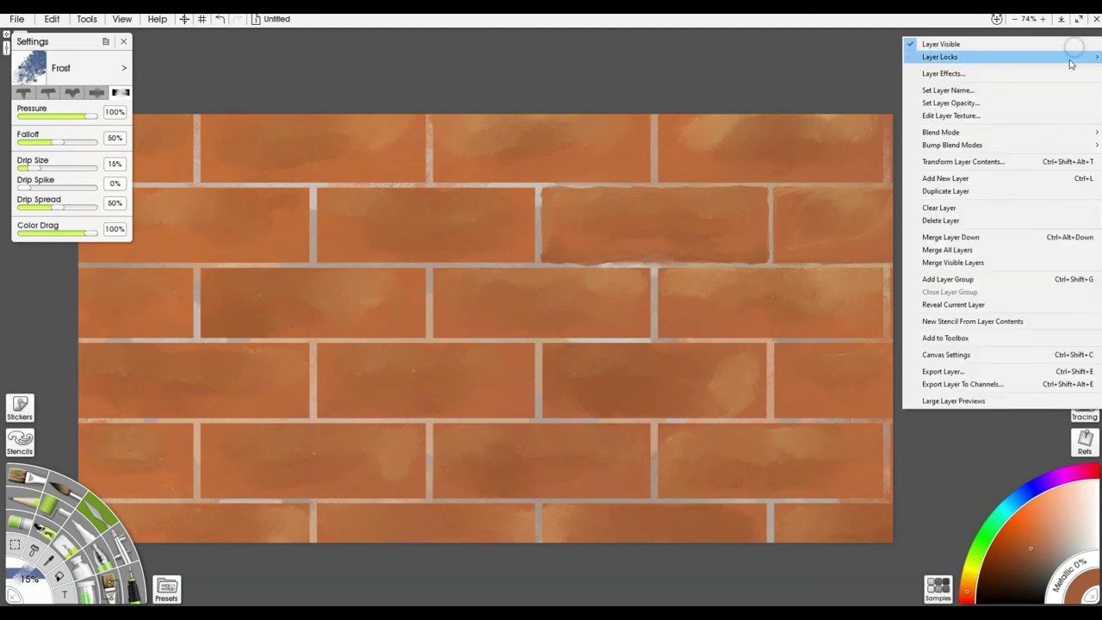
{"action": "left_click", "coordinate": [942, 250]}
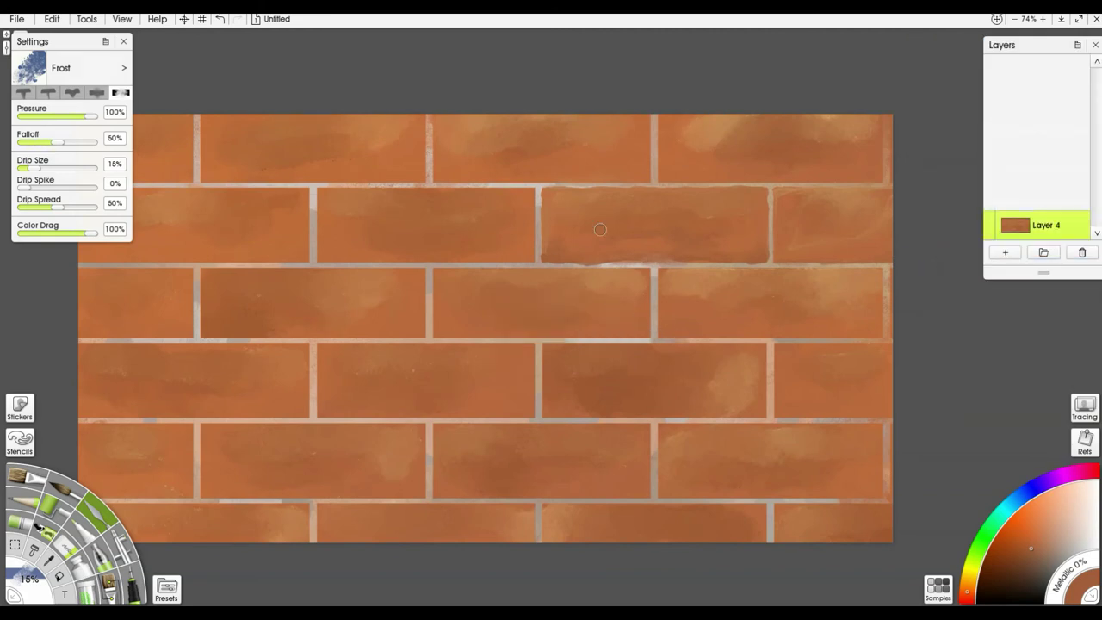
With the Soft Marker, roughen the edges of the neighbouring brick to the left in the second row and sample its upper corner colour.
{"action": "scroll", "coordinate": [600, 229], "scroll_direction": "up", "scroll_amount": 8}
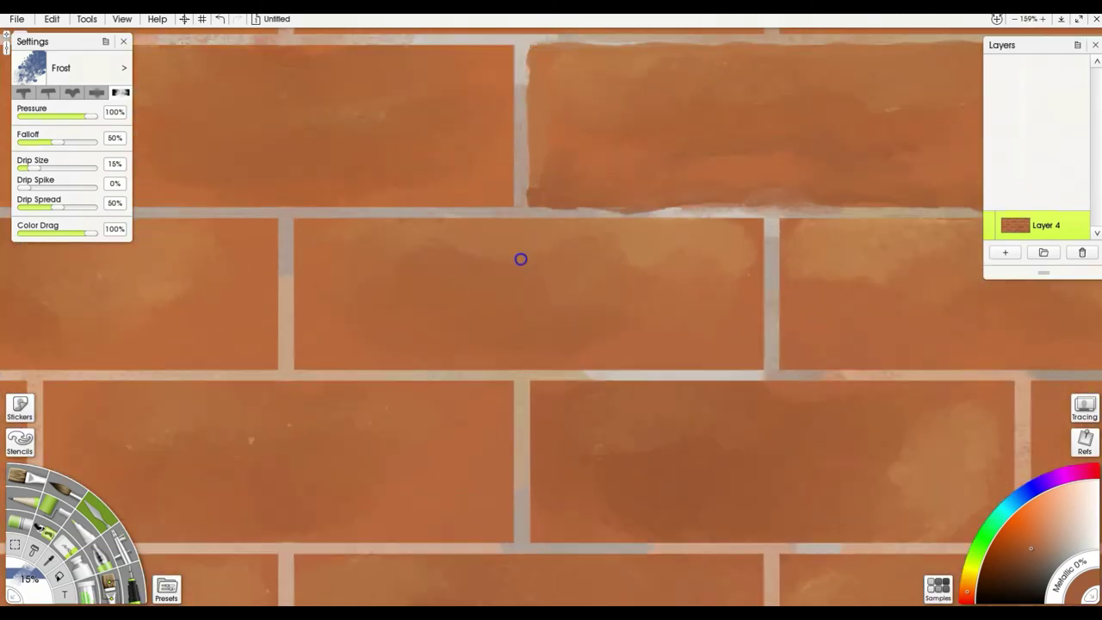
{"action": "left_click_drag", "start_coordinate": [522, 259], "coordinate": [751, 309]}
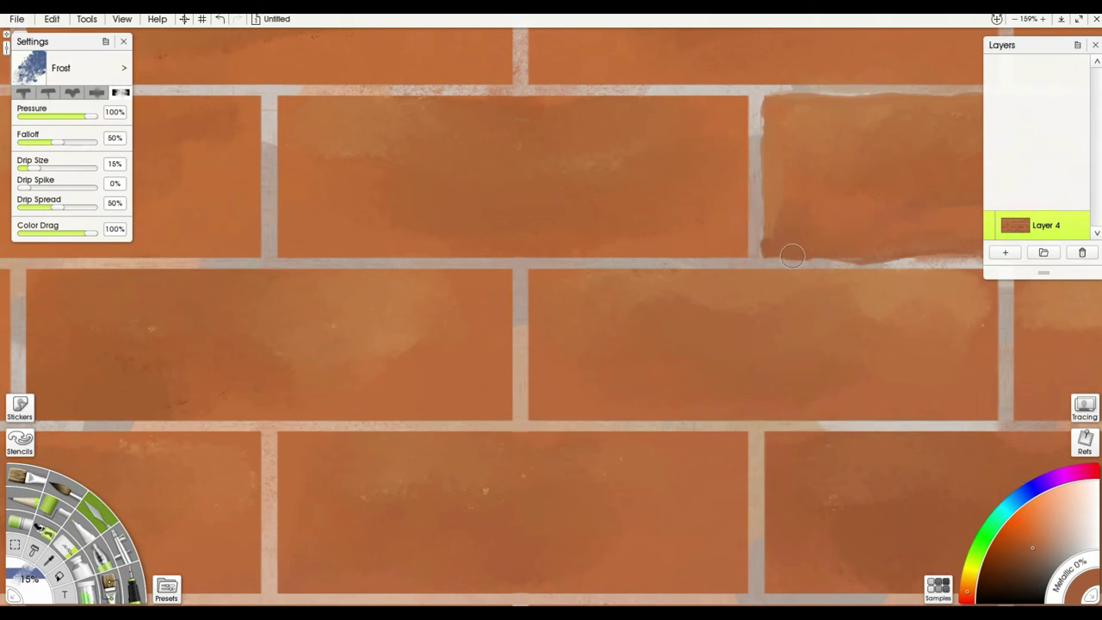
{"action": "key", "text": "f"}
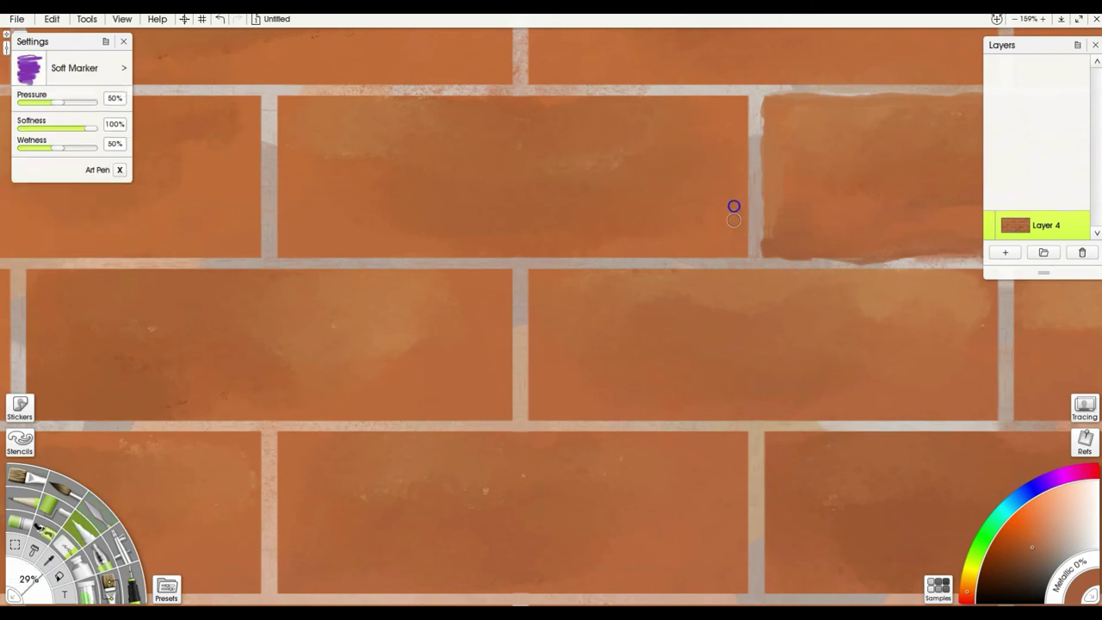
{"action": "mouse_move", "coordinate": [741, 176]}
{"action": "left_mouse_down"}
{"action": "mouse_move", "coordinate": [745, 231]}
{"action": "mouse_move", "coordinate": [718, 253]}
{"action": "mouse_move", "coordinate": [739, 255]}
{"action": "mouse_move", "coordinate": [608, 254]}
{"action": "left_mouse_up"}
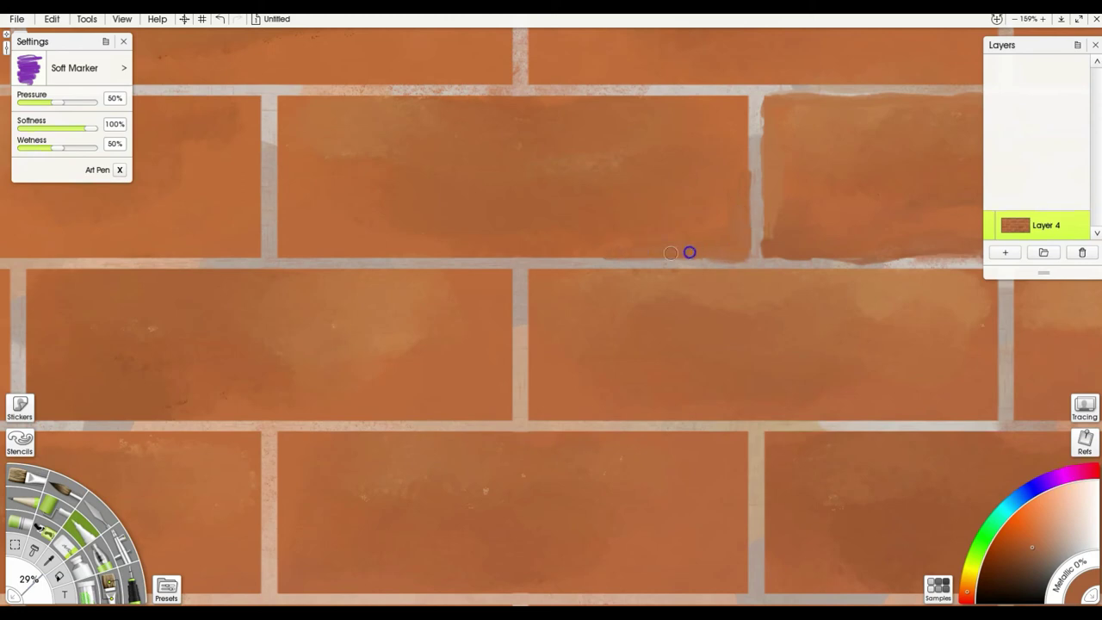
{"action": "mouse_move", "coordinate": [744, 183]}
{"action": "left_mouse_down"}
{"action": "mouse_move", "coordinate": [736, 113]}
{"action": "mouse_move", "coordinate": [728, 126]}
{"action": "mouse_move", "coordinate": [744, 140]}
{"action": "mouse_move", "coordinate": [745, 168]}
{"action": "left_mouse_up"}
{"action": "left_click", "coordinate": [732, 120], "text": "alt"}
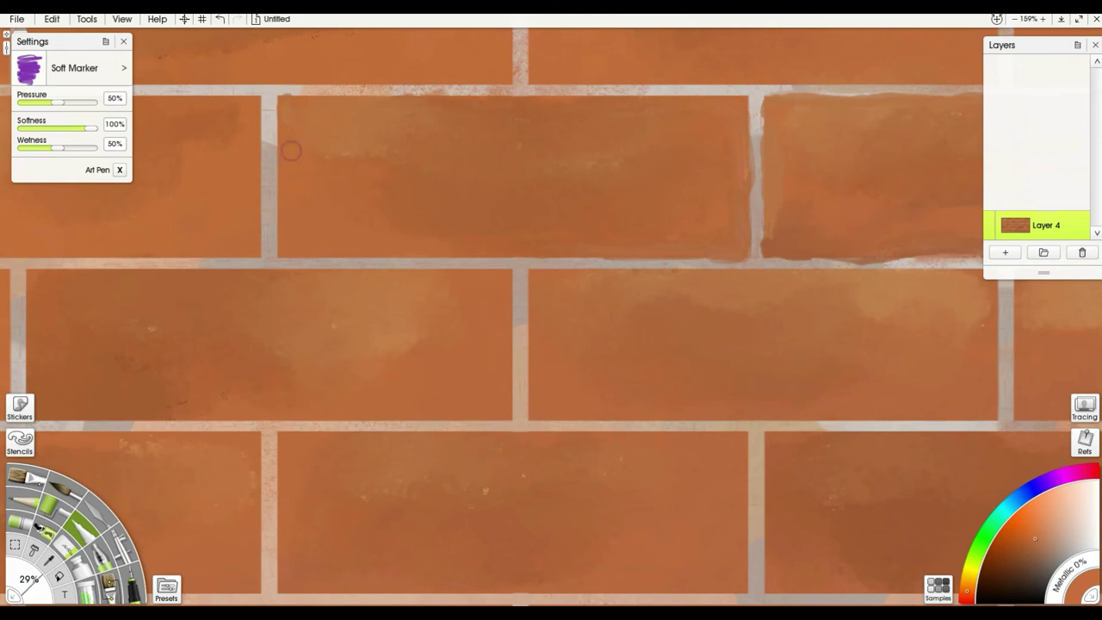
Choose the Everlasting Oil brush, sample the brick's orange-brown, try strokes along its upper edge and undo the last stroke.
{"action": "left_click", "coordinate": [26, 476]}
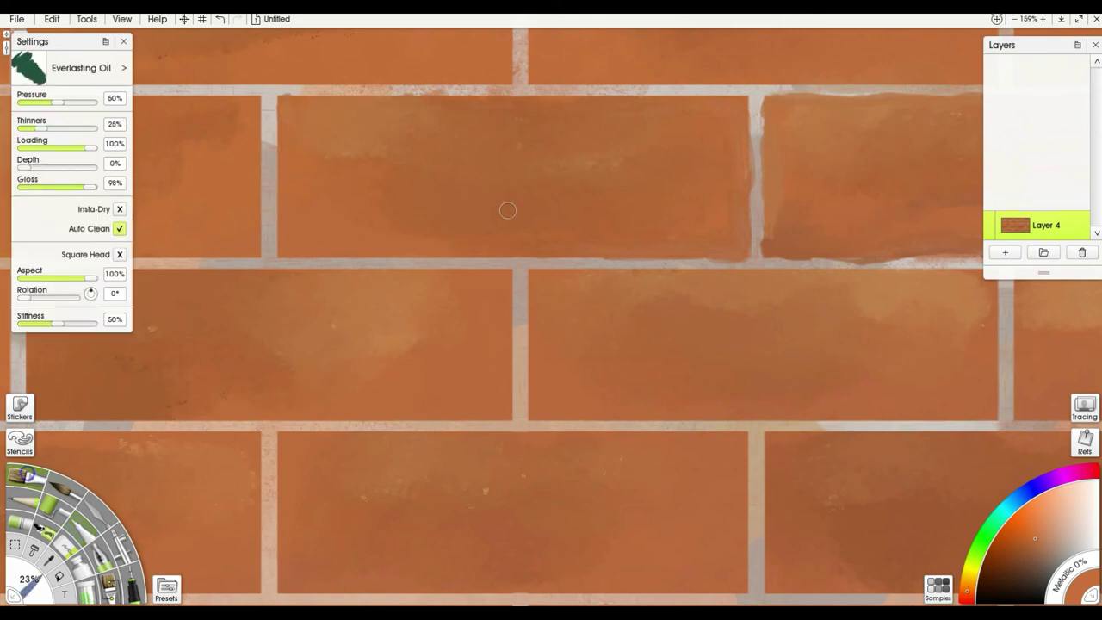
{"action": "left_click", "coordinate": [740, 100], "text": "alt"}
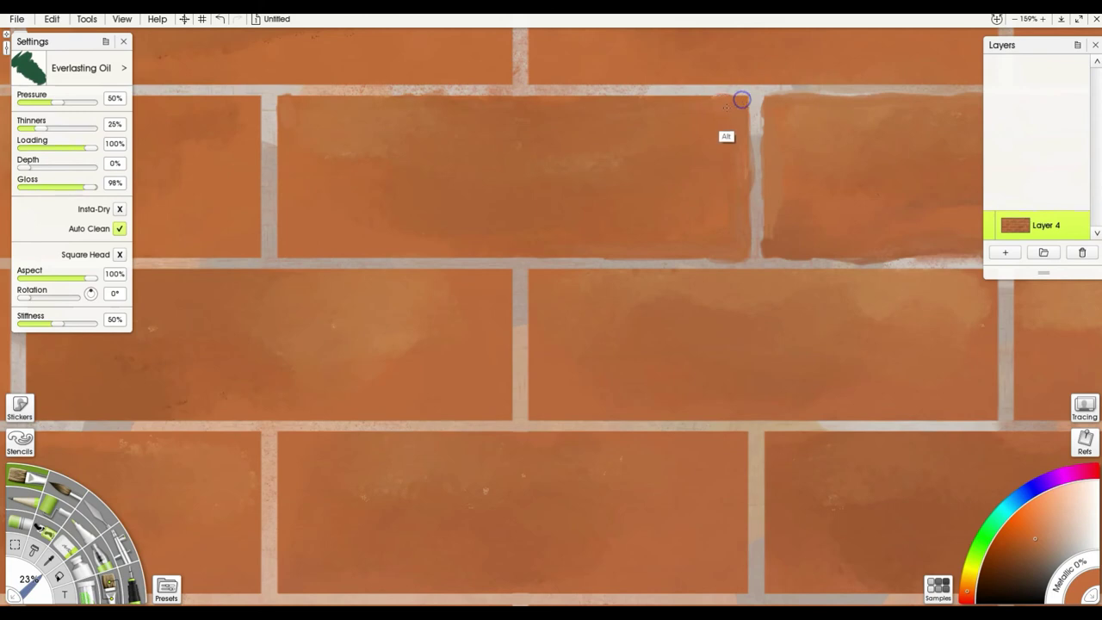
{"action": "mouse_move", "coordinate": [738, 97]}
{"action": "left_mouse_down"}
{"action": "mouse_move", "coordinate": [562, 101]}
{"action": "mouse_move", "coordinate": [669, 106]}
{"action": "mouse_move", "coordinate": [684, 132]}
{"action": "left_mouse_up"}
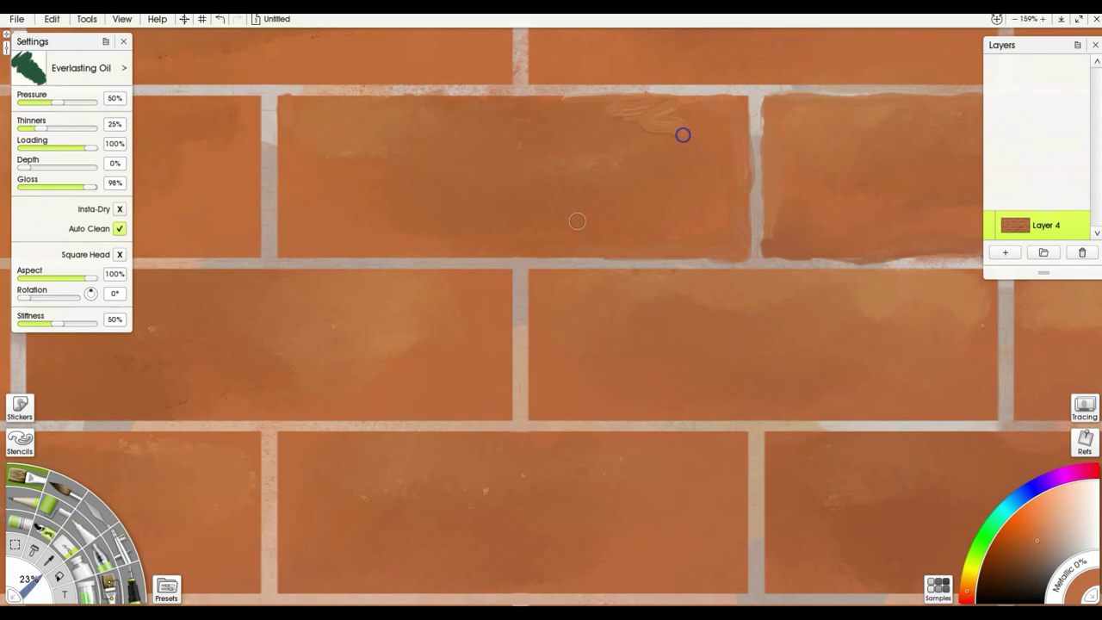
{"action": "key", "text": "ctrl+z"}
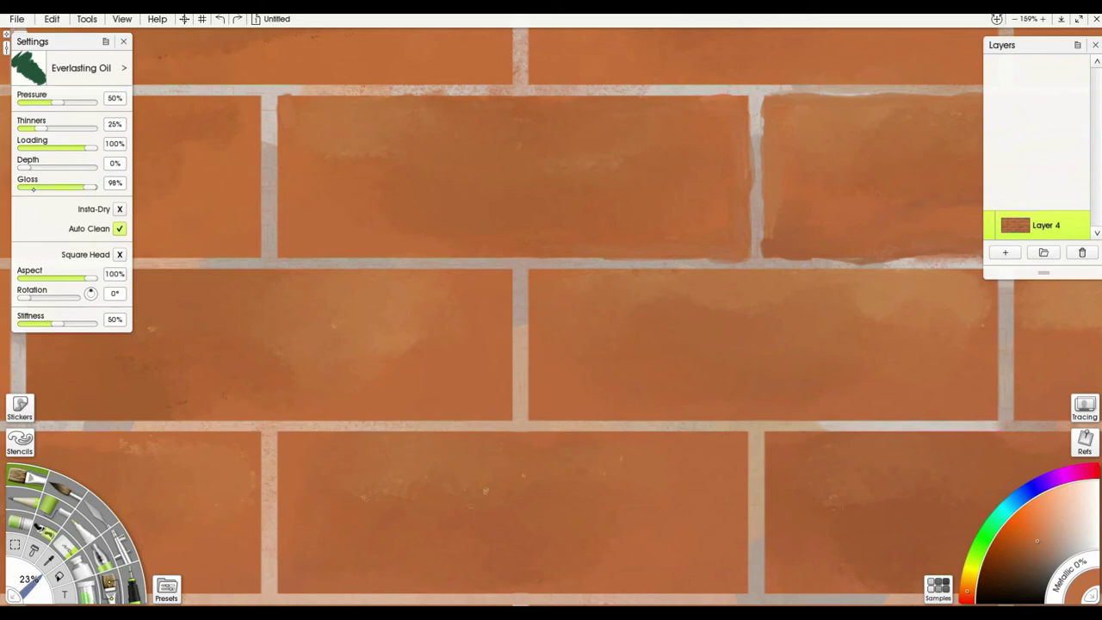
Set the oil brush's gloss to 0% and thinners to 91%, brushing light strokes onto the right half of the same brick.
{"action": "left_click_drag", "start_coordinate": [82, 187], "coordinate": [4, 190]}
{"action": "left_click_drag", "start_coordinate": [538, 173], "coordinate": [649, 204]}
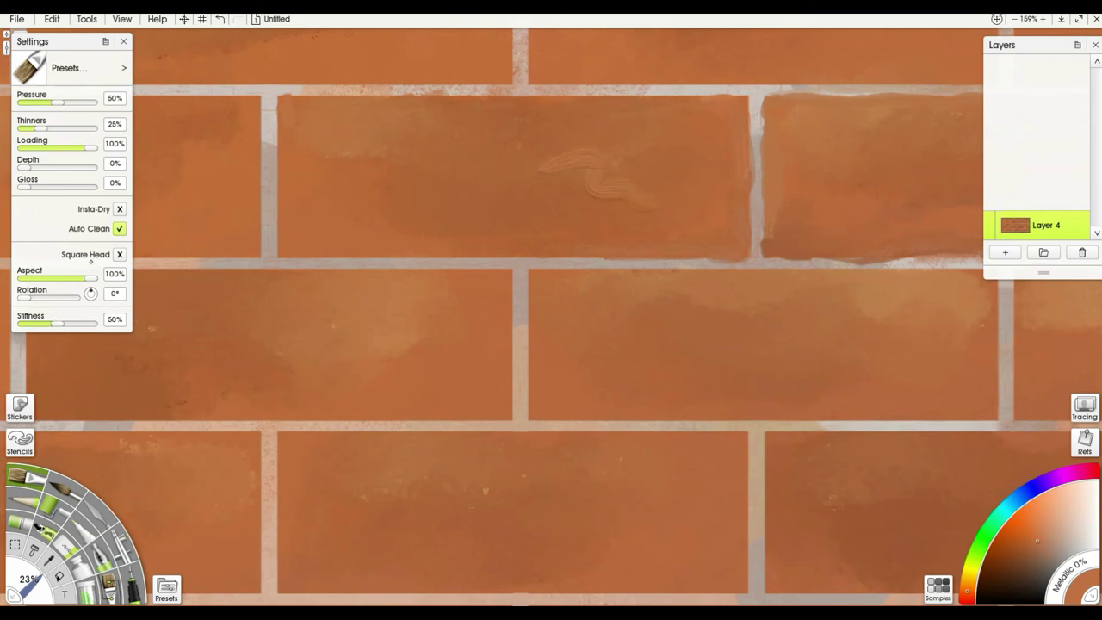
{"action": "left_click_drag", "start_coordinate": [39, 124], "coordinate": [90, 126]}
{"action": "mouse_move", "coordinate": [602, 165]}
{"action": "left_mouse_down"}
{"action": "mouse_move", "coordinate": [619, 196]}
{"action": "mouse_move", "coordinate": [649, 177]}
{"action": "mouse_move", "coordinate": [705, 220]}
{"action": "mouse_move", "coordinate": [696, 123]}
{"action": "mouse_move", "coordinate": [571, 121]}
{"action": "mouse_move", "coordinate": [690, 105]}
{"action": "mouse_move", "coordinate": [574, 102]}
{"action": "mouse_move", "coordinate": [700, 105]}
{"action": "mouse_move", "coordinate": [512, 113]}
{"action": "mouse_move", "coordinate": [711, 111]}
{"action": "left_mouse_up"}
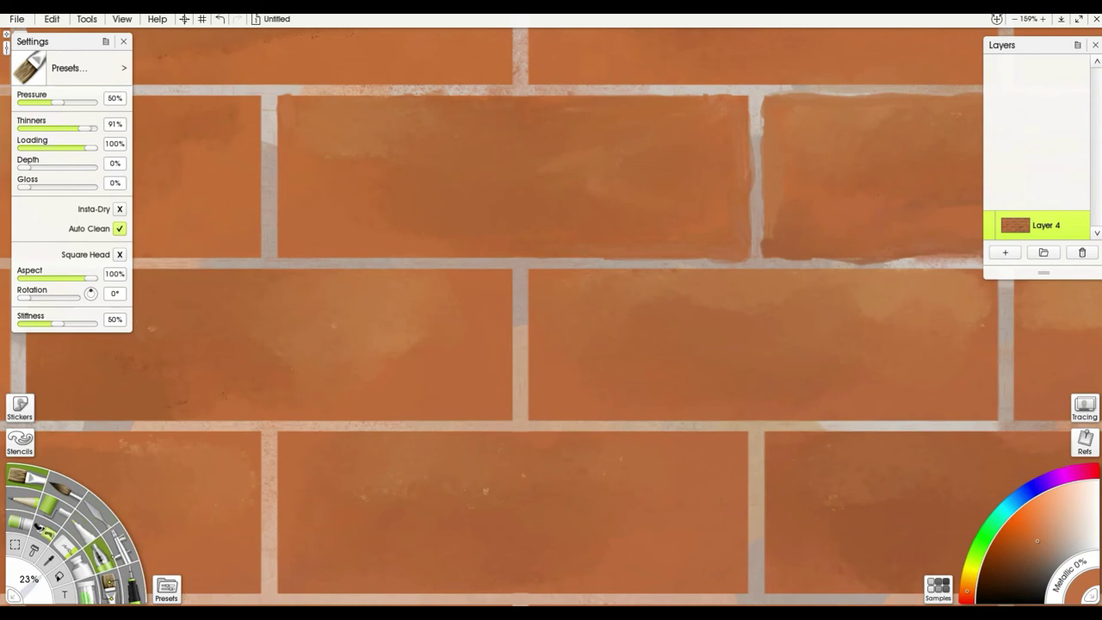
Draw dark crack lines across the same brick with the Watercolor-mode pen and blend them into the surface using the Frost knife.
{"action": "left_click", "coordinate": [102, 557]}
{"action": "mouse_move", "coordinate": [671, 108]}
{"action": "left_mouse_down"}
{"action": "mouse_move", "coordinate": [594, 114]}
{"action": "mouse_move", "coordinate": [711, 103]}
{"action": "mouse_move", "coordinate": [713, 152]}
{"action": "mouse_move", "coordinate": [678, 203]}
{"action": "mouse_move", "coordinate": [396, 256]}
{"action": "left_mouse_up"}
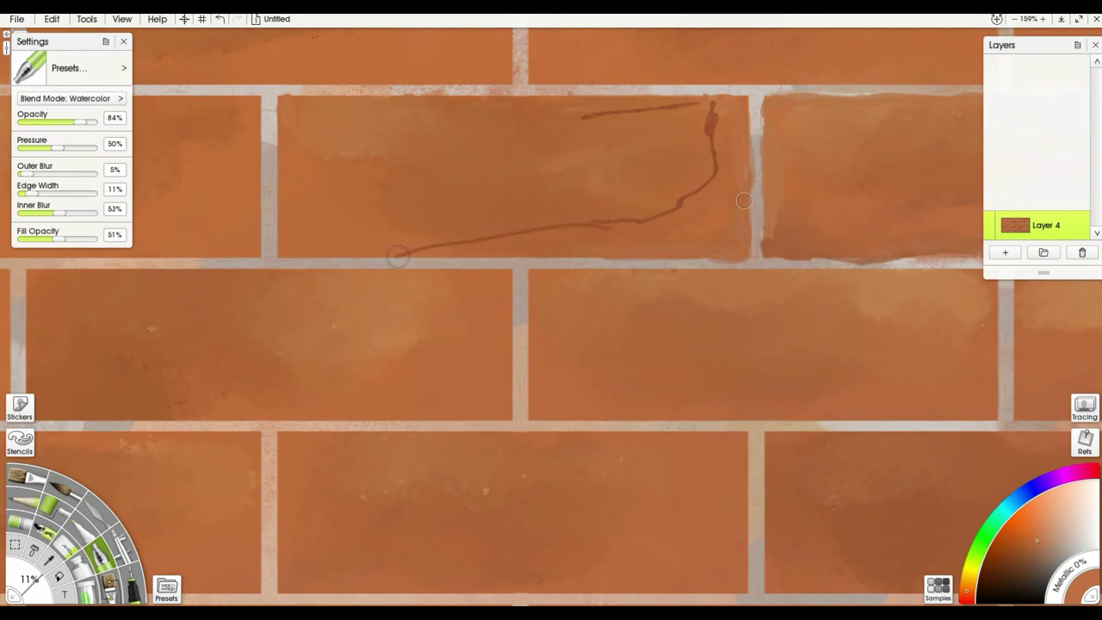
{"action": "left_click", "coordinate": [97, 513]}
{"action": "mouse_move", "coordinate": [693, 192]}
{"action": "left_mouse_down"}
{"action": "mouse_move", "coordinate": [717, 132]}
{"action": "mouse_move", "coordinate": [713, 102]}
{"action": "left_mouse_up"}
{"action": "mouse_move", "coordinate": [623, 117]}
{"action": "left_mouse_down"}
{"action": "mouse_move", "coordinate": [697, 112]}
{"action": "mouse_move", "coordinate": [674, 201]}
{"action": "mouse_move", "coordinate": [654, 221]}
{"action": "mouse_move", "coordinate": [378, 243]}
{"action": "mouse_move", "coordinate": [651, 219]}
{"action": "mouse_move", "coordinate": [397, 250]}
{"action": "left_mouse_up"}
Add a new layer above the merged wall and set its blend mode to Multiply.
{"action": "left_click_drag", "start_coordinate": [746, 281], "coordinate": [480, 326]}
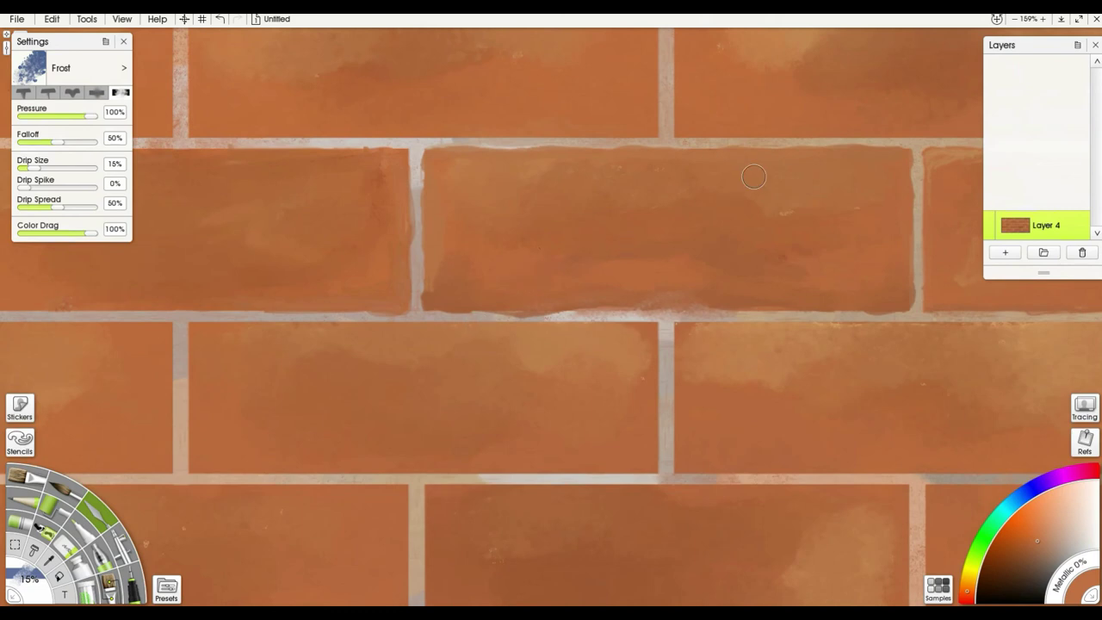
{"action": "mouse_move", "coordinate": [713, 216]}
{"action": "left_mouse_down"}
{"action": "mouse_move", "coordinate": [476, 255]}
{"action": "mouse_move", "coordinate": [592, 255]}
{"action": "left_mouse_up"}
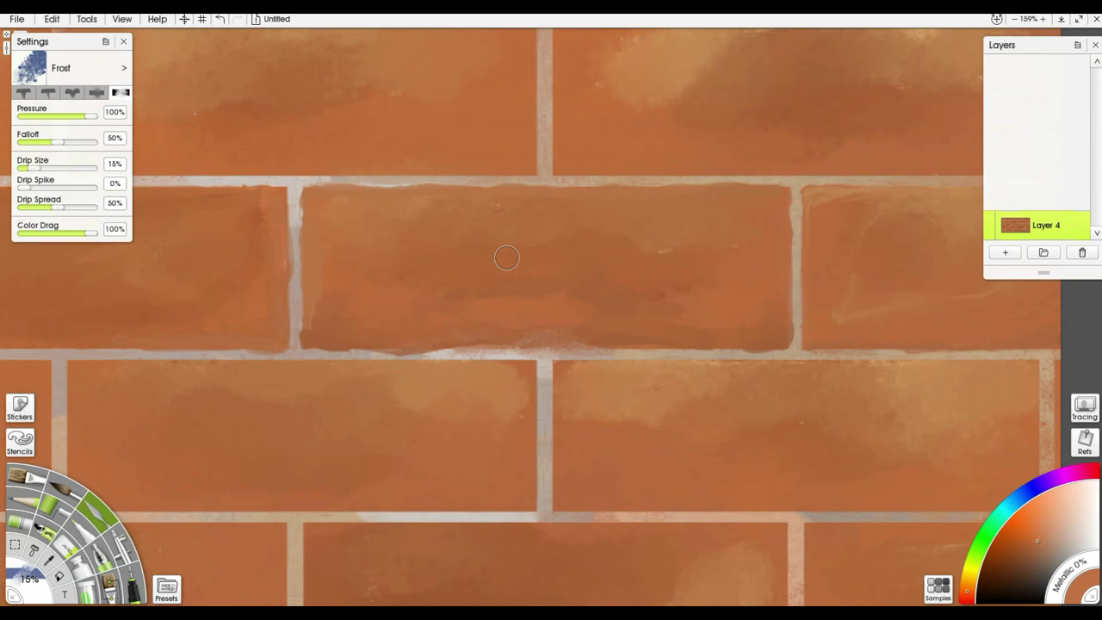
{"action": "left_click", "coordinate": [1005, 252]}
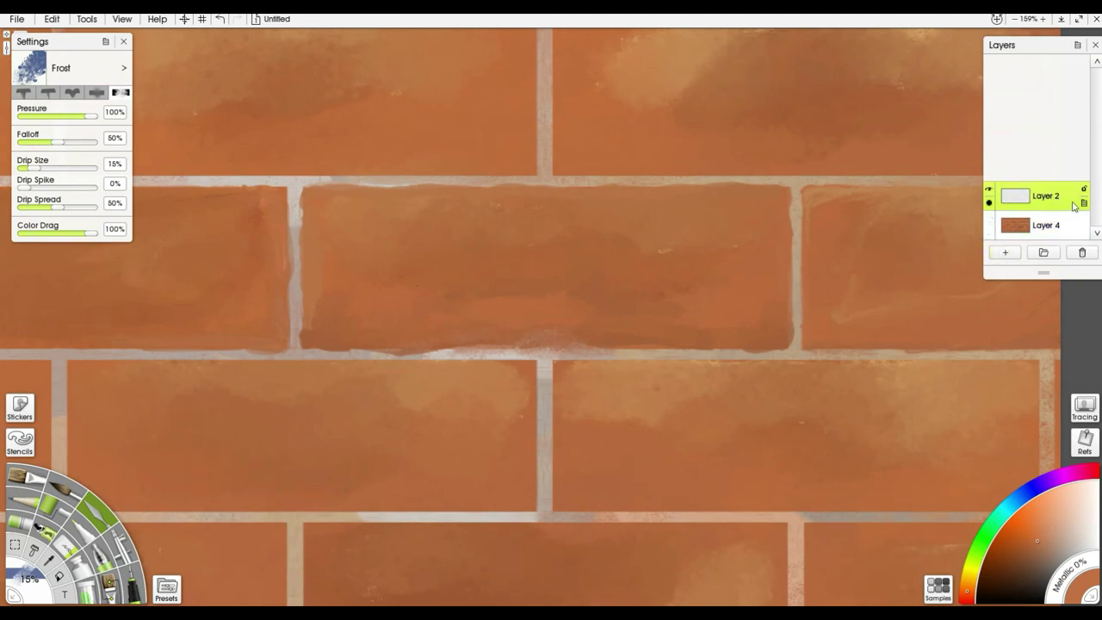
{"action": "left_click", "coordinate": [1085, 205]}
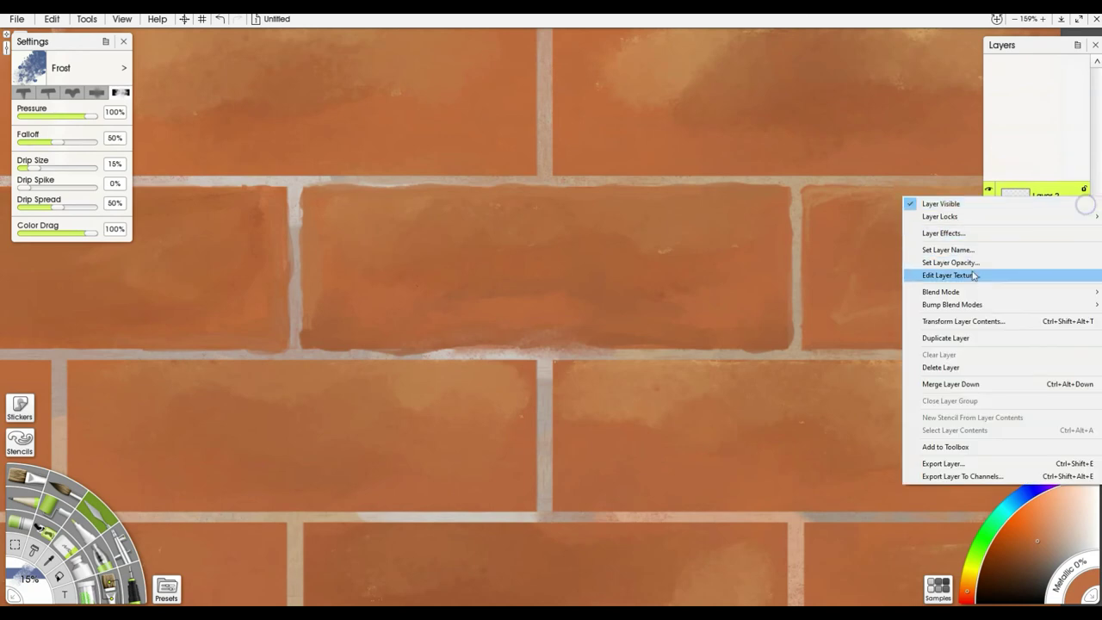
{"action": "mouse_move", "coordinate": [947, 291]}
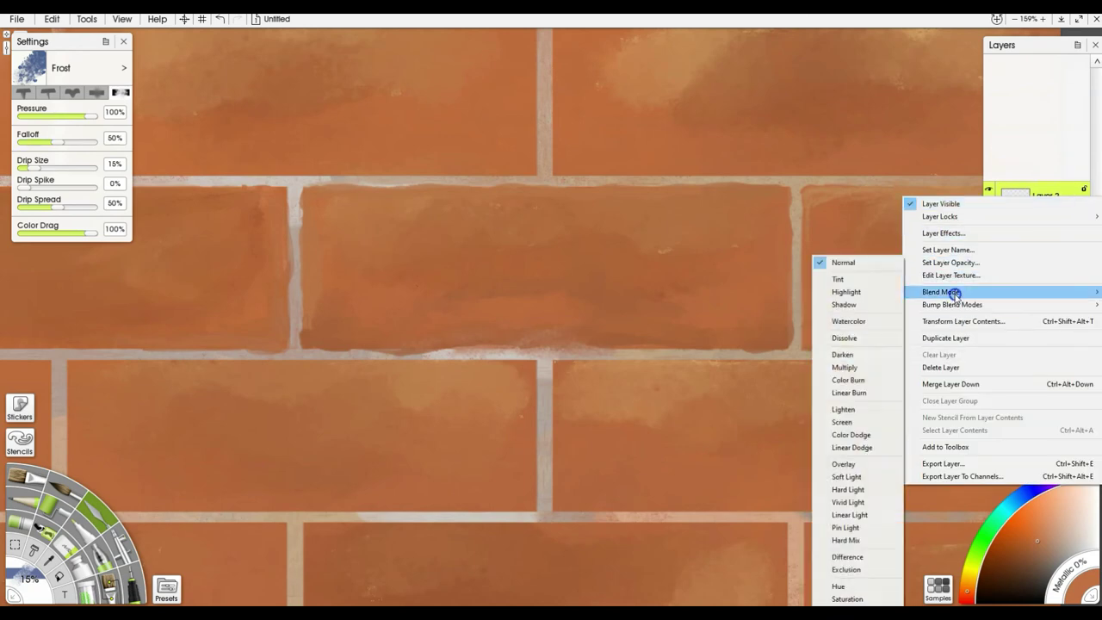
{"action": "left_click", "coordinate": [850, 367]}
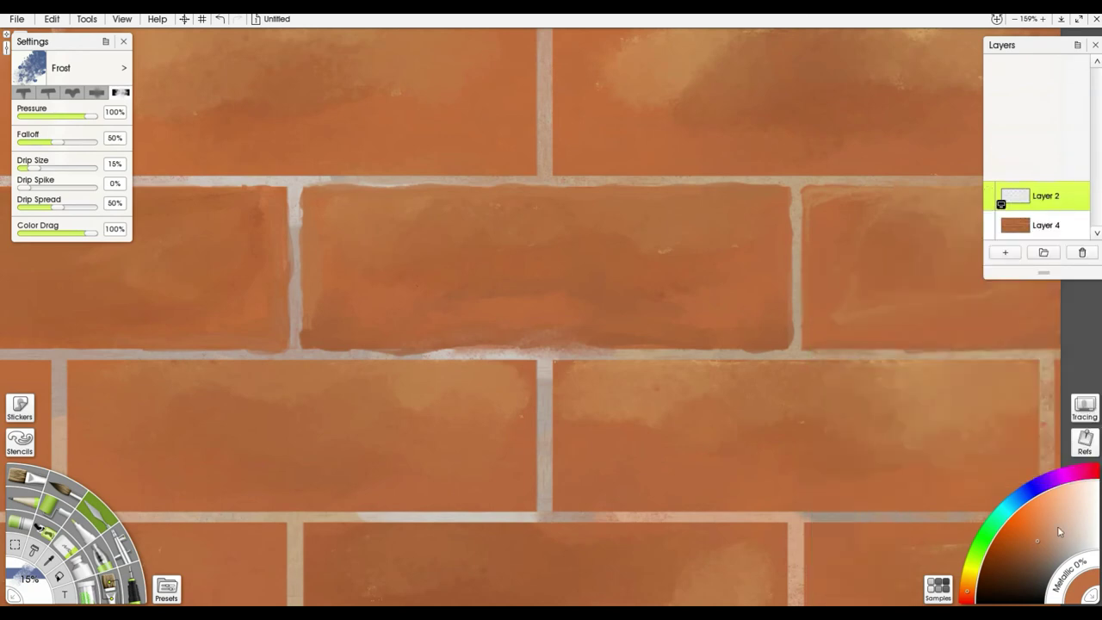
Shade the right-hand second-row brick's lower edge, right edge and diagonal crack with a blue-hued Soft Marker, softening the strokes with the Frost knife.
{"action": "left_click", "coordinate": [1011, 507]}
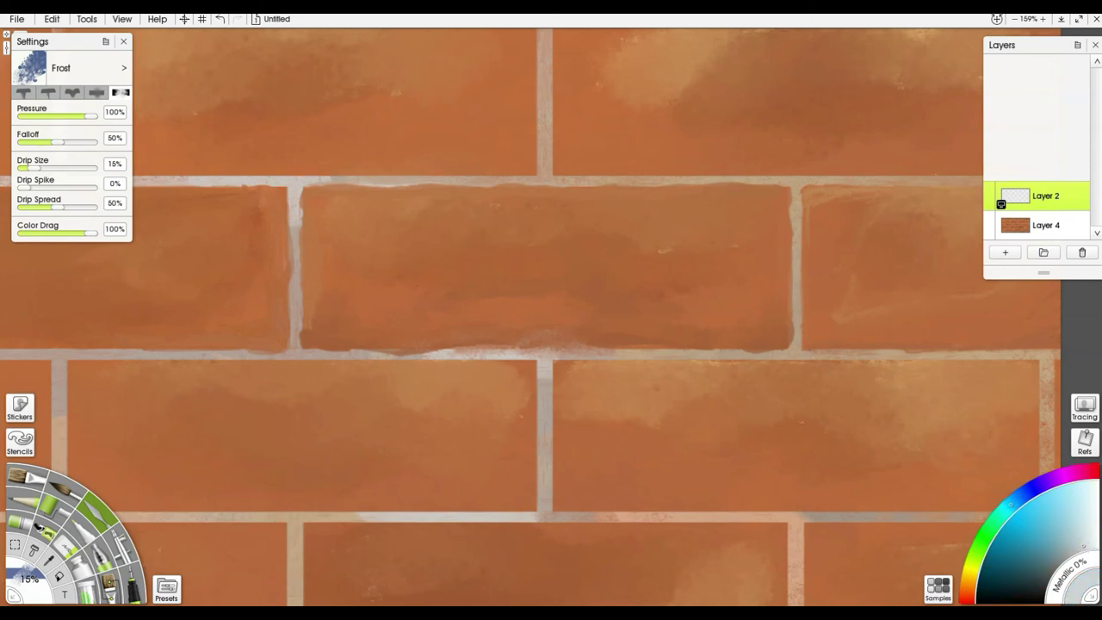
{"action": "left_click", "coordinate": [85, 533]}
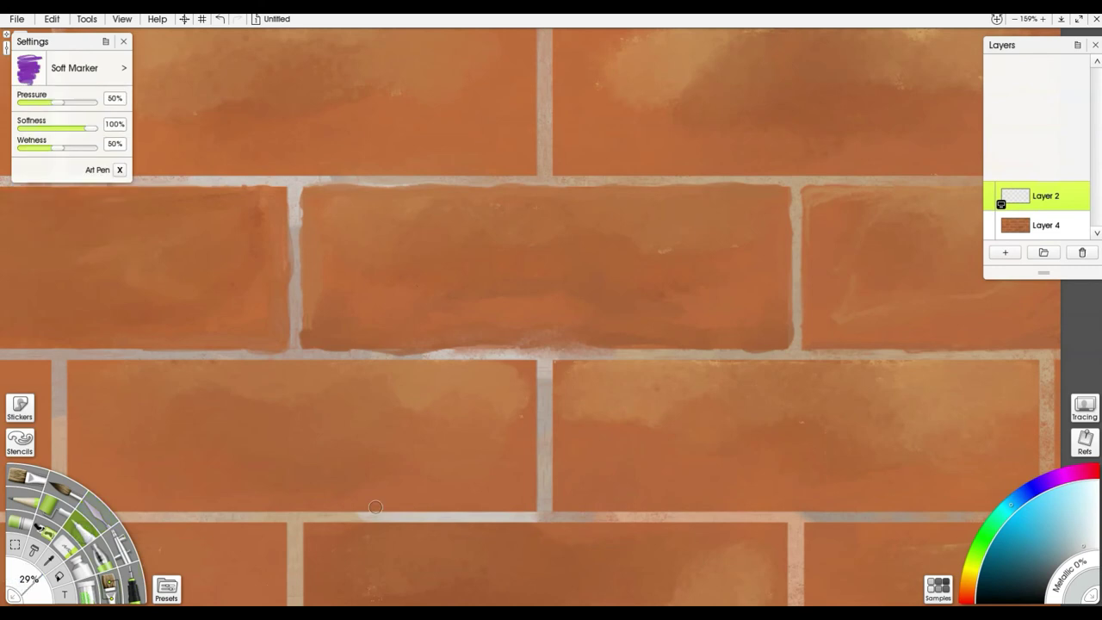
{"action": "mouse_move", "coordinate": [770, 303]}
{"action": "left_mouse_down"}
{"action": "mouse_move", "coordinate": [783, 343]}
{"action": "mouse_move", "coordinate": [739, 346]}
{"action": "mouse_move", "coordinate": [761, 347]}
{"action": "mouse_move", "coordinate": [606, 347]}
{"action": "mouse_move", "coordinate": [562, 336]}
{"action": "mouse_move", "coordinate": [352, 346]}
{"action": "mouse_move", "coordinate": [315, 346]}
{"action": "left_mouse_up"}
{"action": "mouse_move", "coordinate": [594, 285]}
{"action": "left_mouse_down"}
{"action": "mouse_move", "coordinate": [645, 274]}
{"action": "mouse_move", "coordinate": [675, 242]}
{"action": "mouse_move", "coordinate": [779, 199]}
{"action": "mouse_move", "coordinate": [783, 313]}
{"action": "left_mouse_up"}
{"action": "key", "text": "k"}
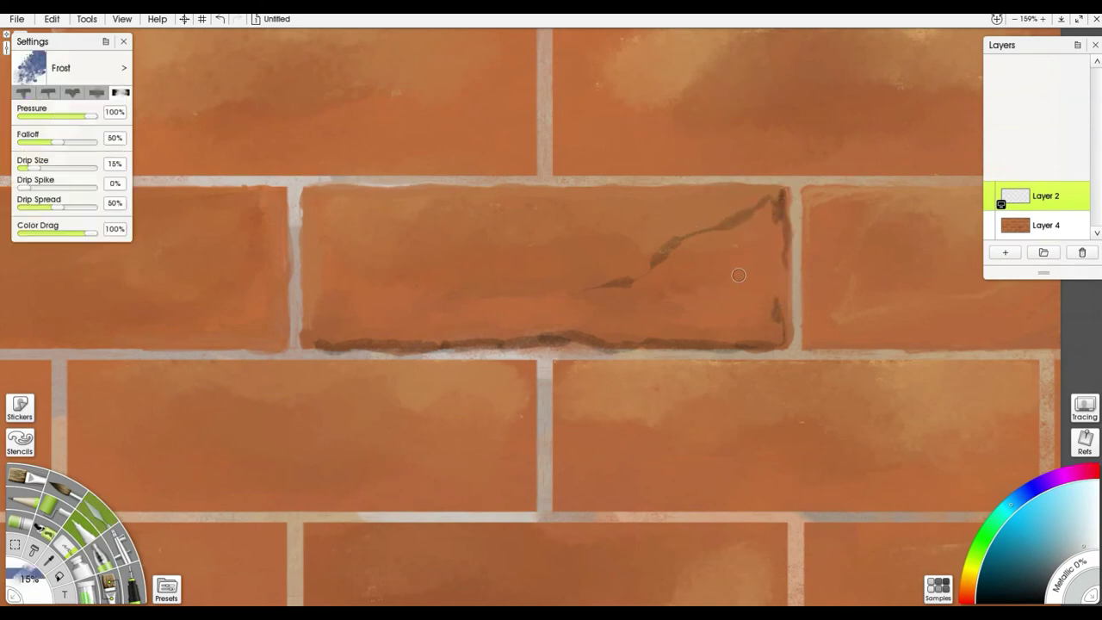
{"action": "mouse_move", "coordinate": [659, 271]}
{"action": "left_mouse_down"}
{"action": "mouse_move", "coordinate": [771, 213]}
{"action": "mouse_move", "coordinate": [772, 326]}
{"action": "mouse_move", "coordinate": [339, 334]}
{"action": "mouse_move", "coordinate": [402, 326]}
{"action": "mouse_move", "coordinate": [310, 345]}
{"action": "mouse_move", "coordinate": [465, 325]}
{"action": "mouse_move", "coordinate": [535, 330]}
{"action": "mouse_move", "coordinate": [533, 320]}
{"action": "mouse_move", "coordinate": [656, 269]}
{"action": "mouse_move", "coordinate": [706, 225]}
{"action": "left_mouse_up"}
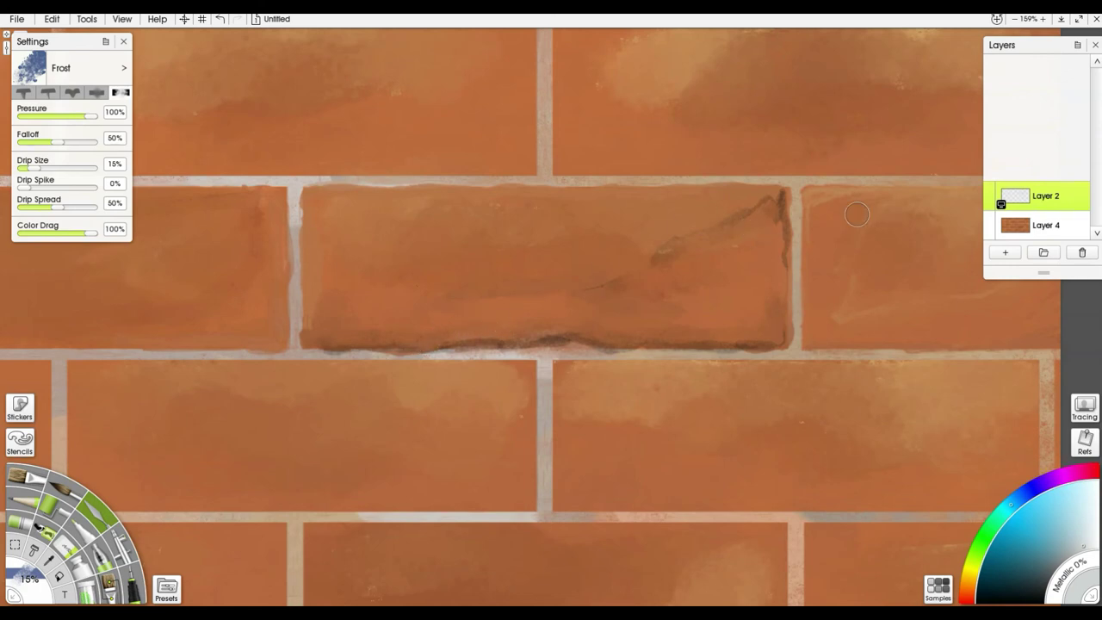
Add a new layer above the Multiply shading layer and set its blend mode to Overlay.
{"action": "mouse_move", "coordinate": [1021, 199]}
{"action": "left_click", "coordinate": [1004, 252]}
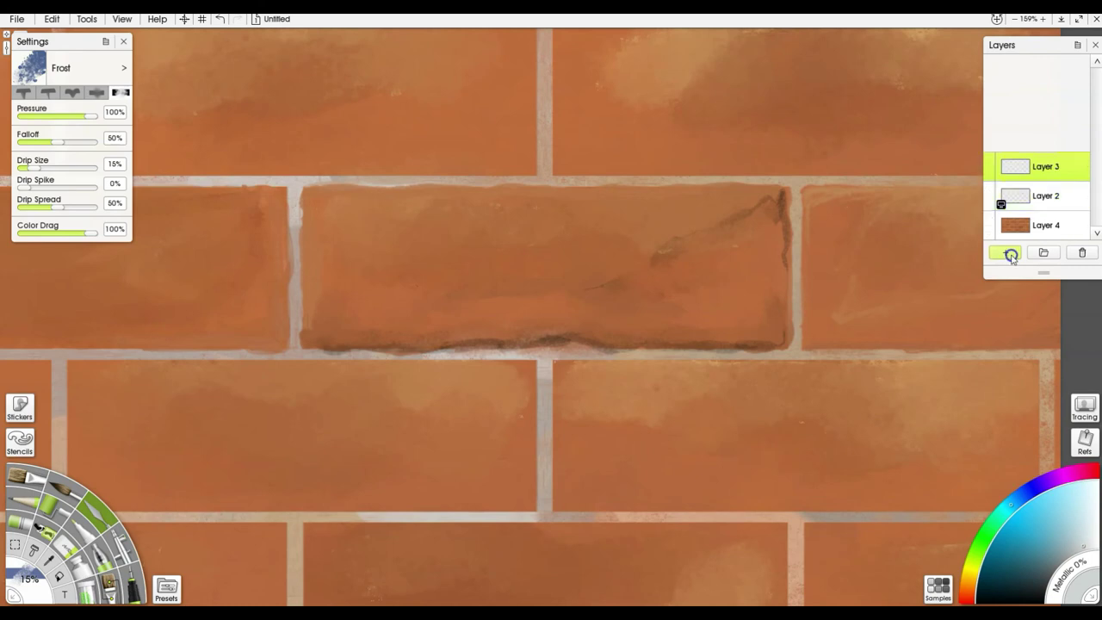
{"action": "right_click", "coordinate": [1083, 177]}
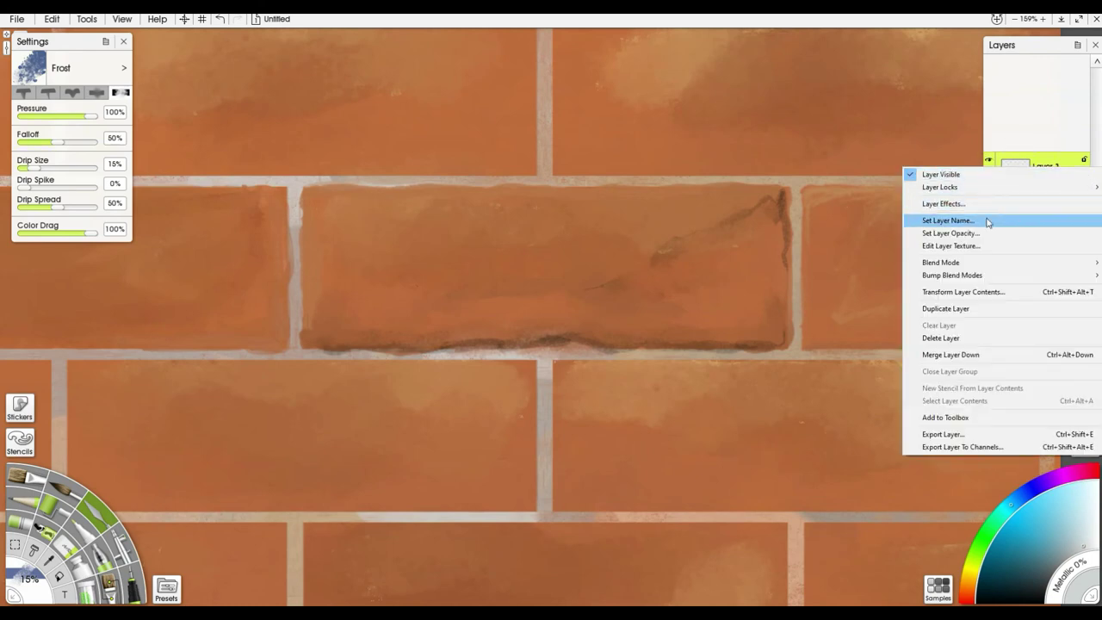
{"action": "mouse_move", "coordinate": [973, 263]}
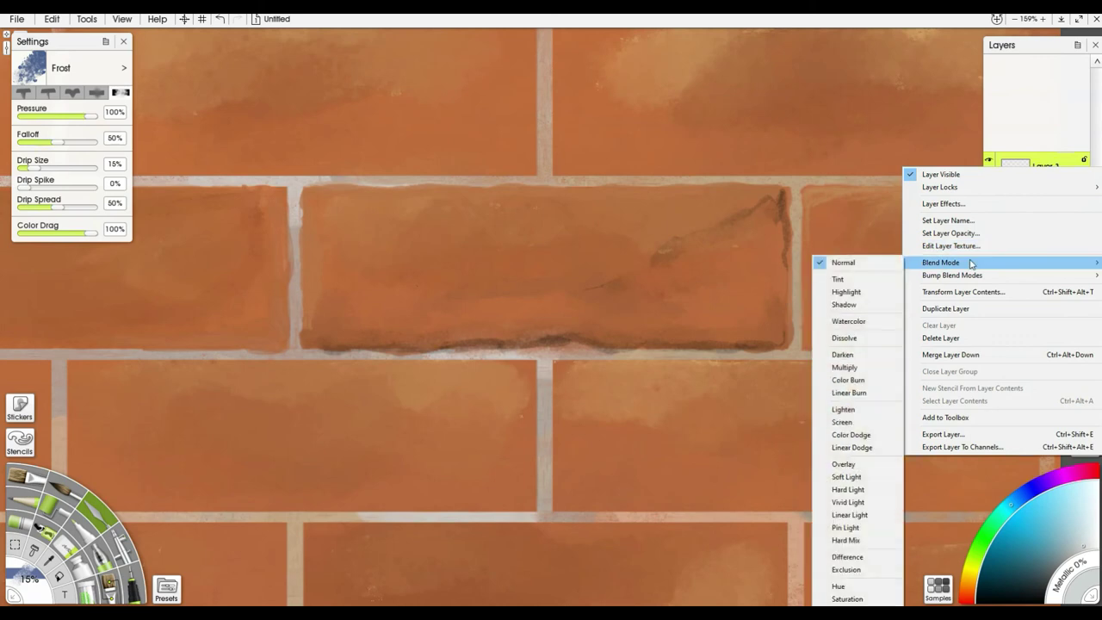
{"action": "left_click", "coordinate": [833, 463]}
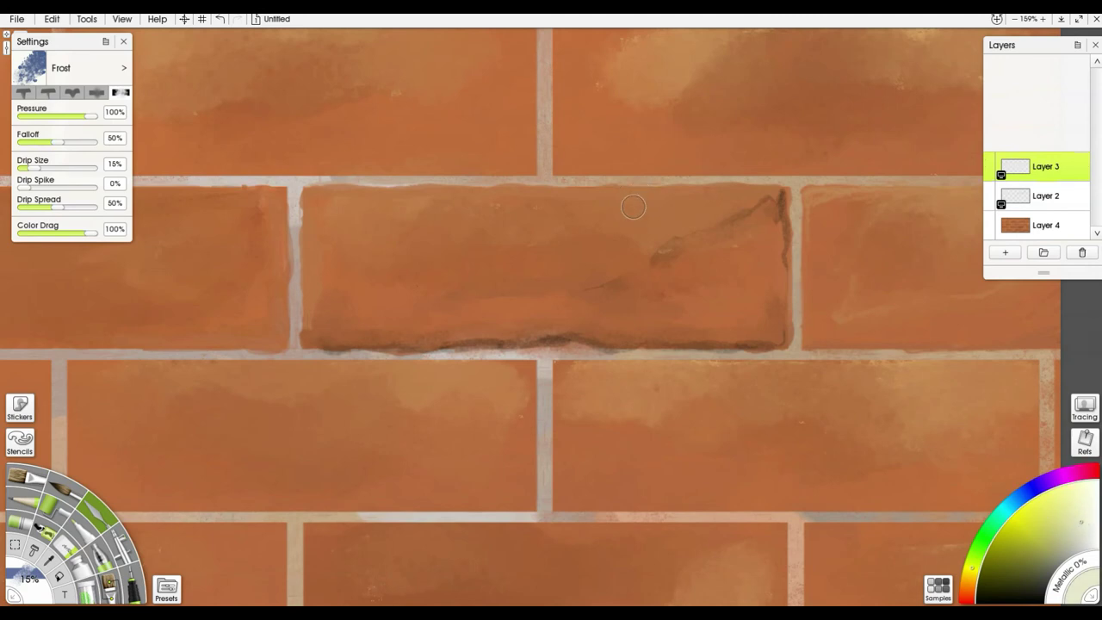
Paint a pale yellow Soft Marker highlight along the cracked brick's upper edge and blend it with the Frost knife.
{"action": "key", "text": "f"}
{"action": "left_click_drag", "start_coordinate": [745, 192], "coordinate": [593, 194]}
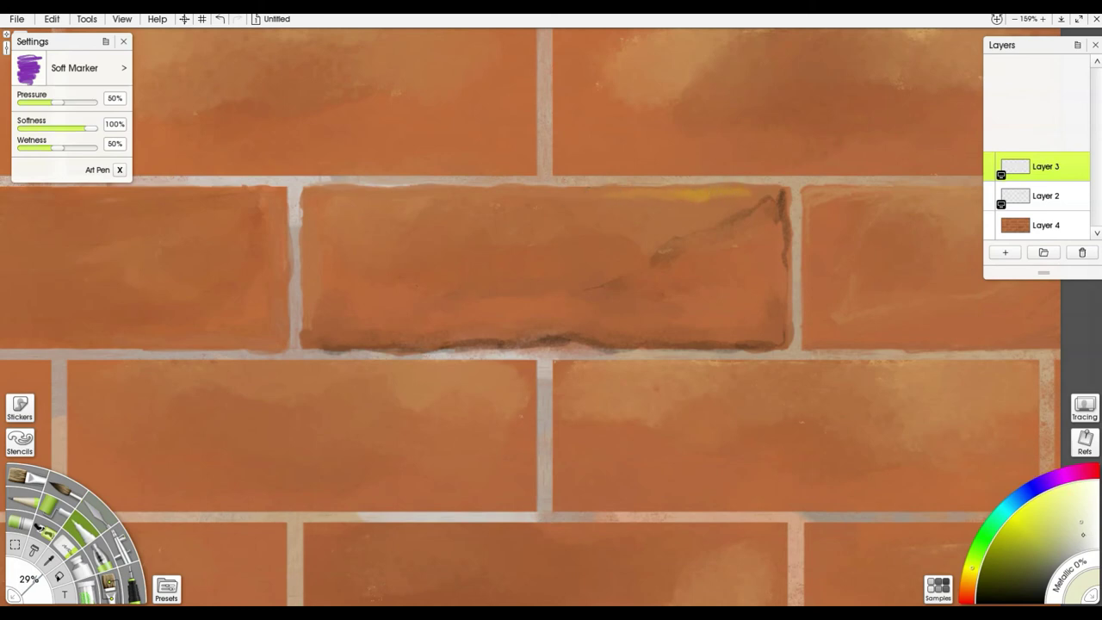
{"action": "left_click_drag", "start_coordinate": [581, 201], "coordinate": [511, 197]}
{"action": "left_click", "coordinate": [97, 509]}
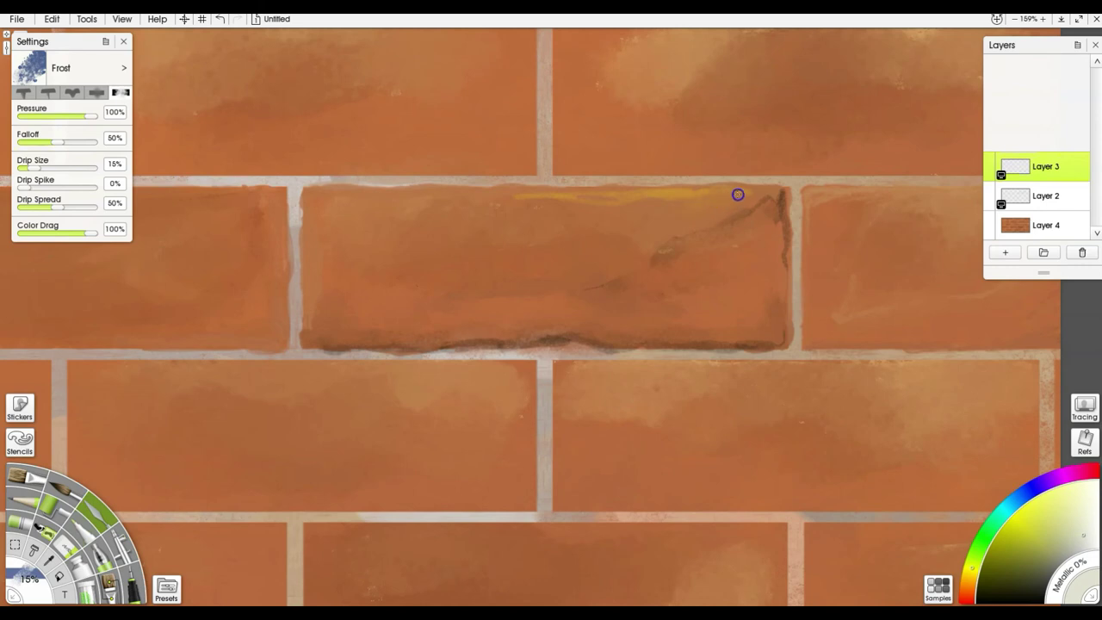
{"action": "left_click_drag", "start_coordinate": [690, 197], "coordinate": [507, 199]}
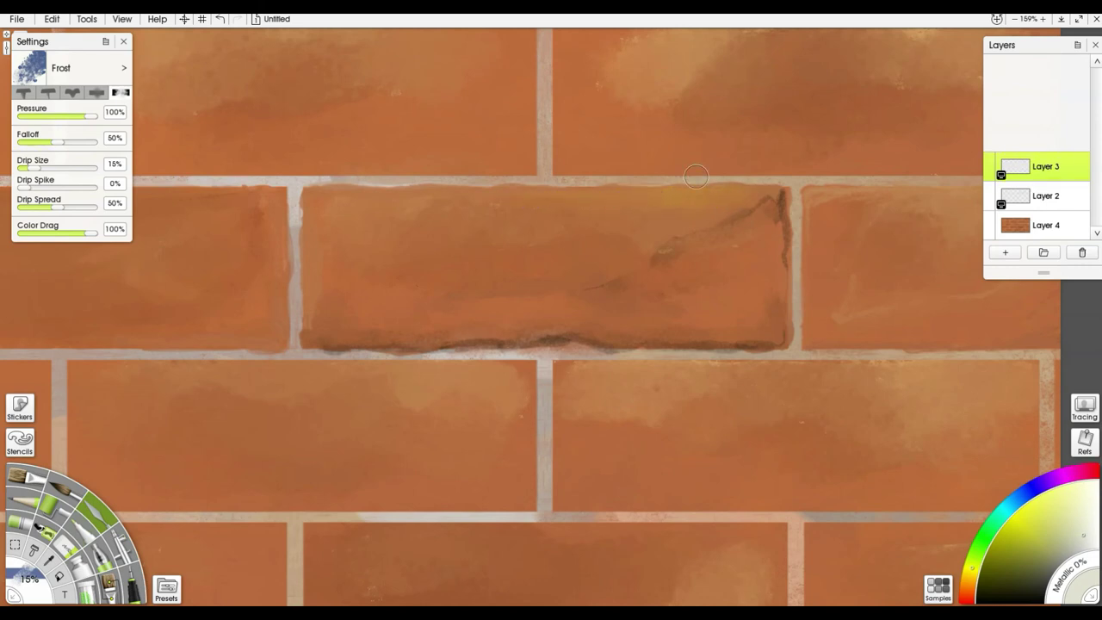
Shift the color to orange, add Soft Marker highlights across the upper part of the cracked brick and blend them with the Frost knife.
{"action": "left_click", "coordinate": [967, 577]}
{"action": "left_click", "coordinate": [969, 586]}
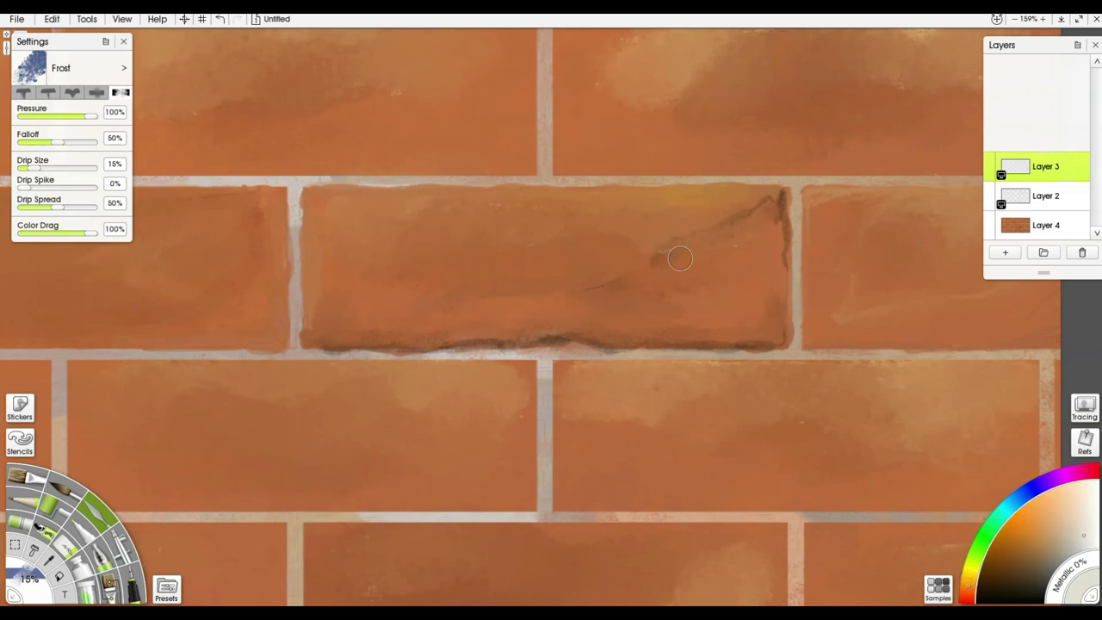
{"action": "key", "text": "f"}
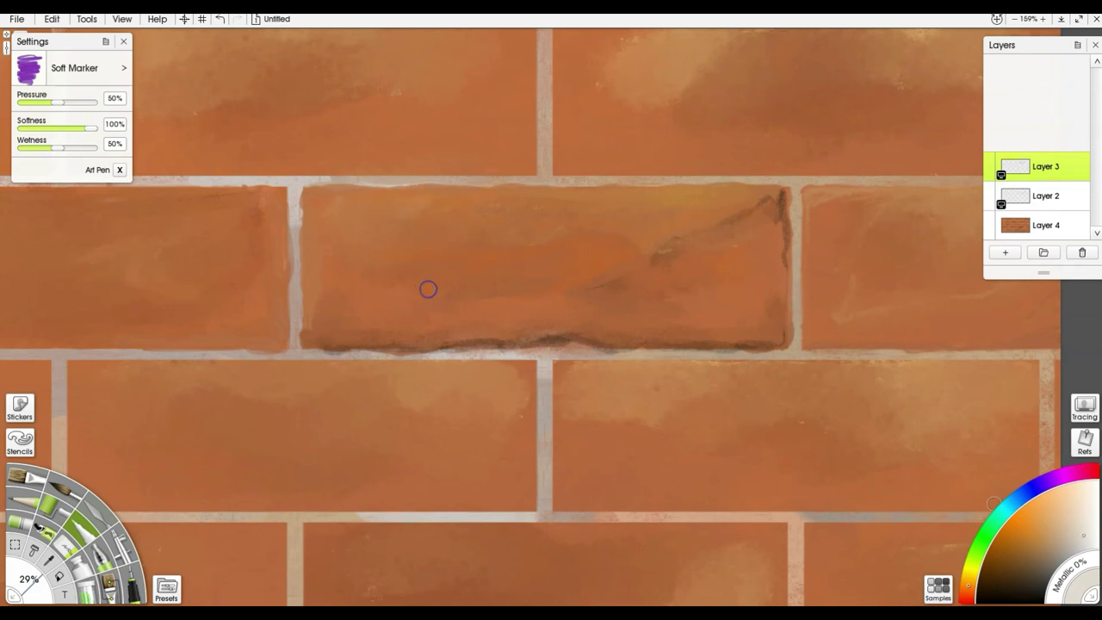
{"action": "left_click_drag", "start_coordinate": [721, 199], "coordinate": [568, 197]}
{"action": "mouse_move", "coordinate": [373, 223]}
{"action": "left_mouse_down"}
{"action": "mouse_move", "coordinate": [435, 204]}
{"action": "mouse_move", "coordinate": [578, 190]}
{"action": "left_mouse_up"}
{"action": "key", "text": "k"}
{"action": "mouse_move", "coordinate": [714, 236]}
{"action": "left_mouse_down"}
{"action": "mouse_move", "coordinate": [680, 224]}
{"action": "mouse_move", "coordinate": [732, 194]}
{"action": "left_mouse_up"}
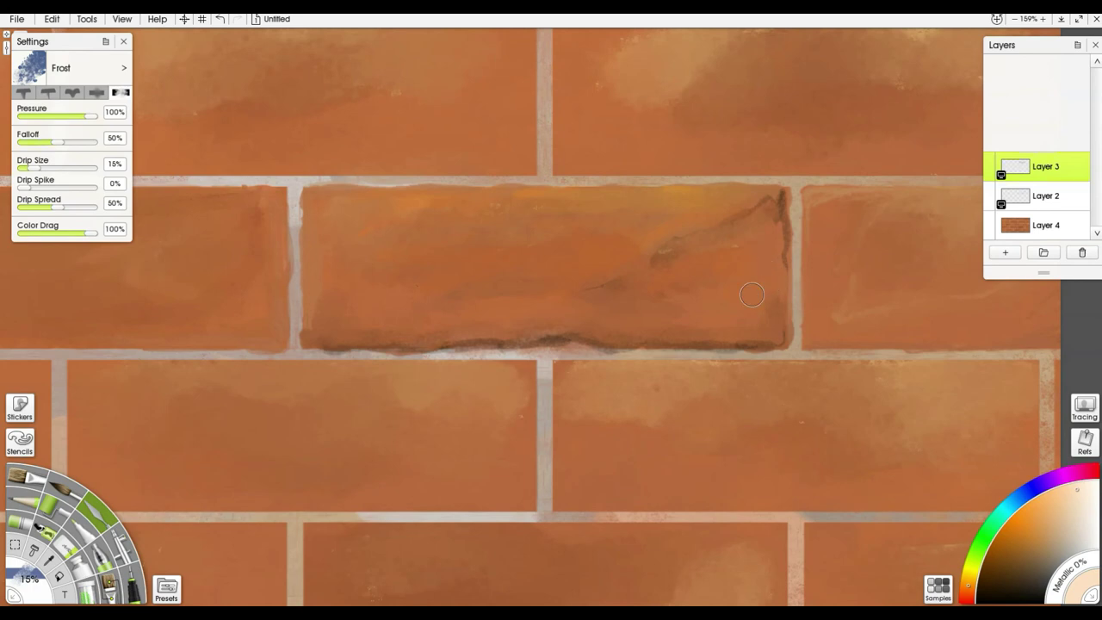
Paint orange Soft Marker highlights on the Overlay layer along the upper parts of the bricks in the top three rows.
{"action": "scroll", "coordinate": [751, 295], "scroll_direction": "down", "scroll_amount": 8}
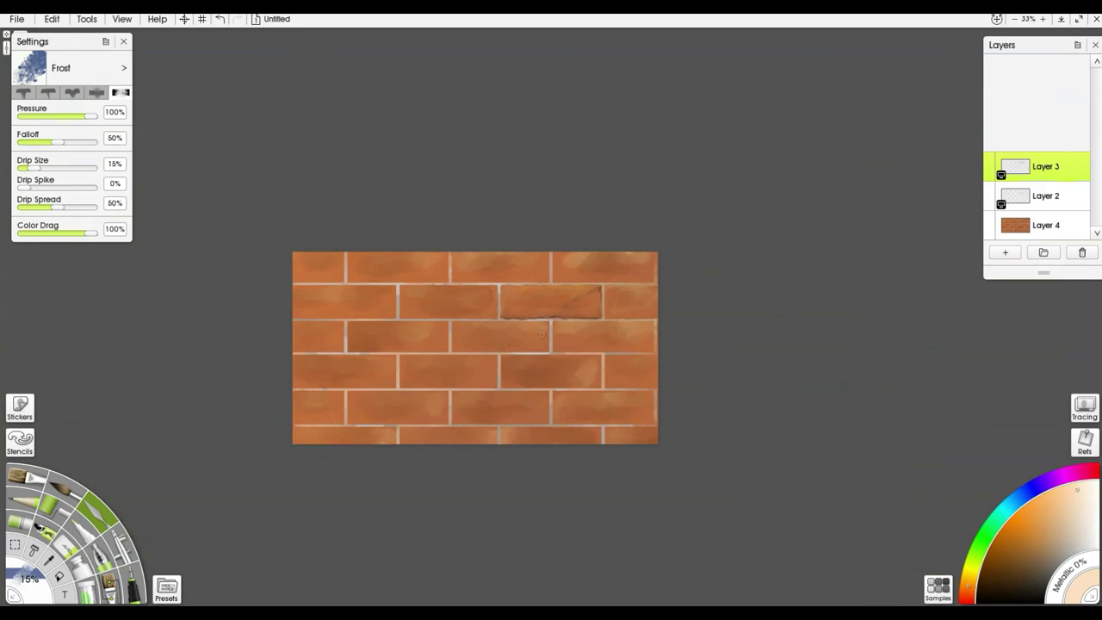
{"action": "left_click_drag", "start_coordinate": [518, 363], "coordinate": [616, 337]}
{"action": "scroll", "coordinate": [622, 366], "scroll_direction": "up", "scroll_amount": 2}
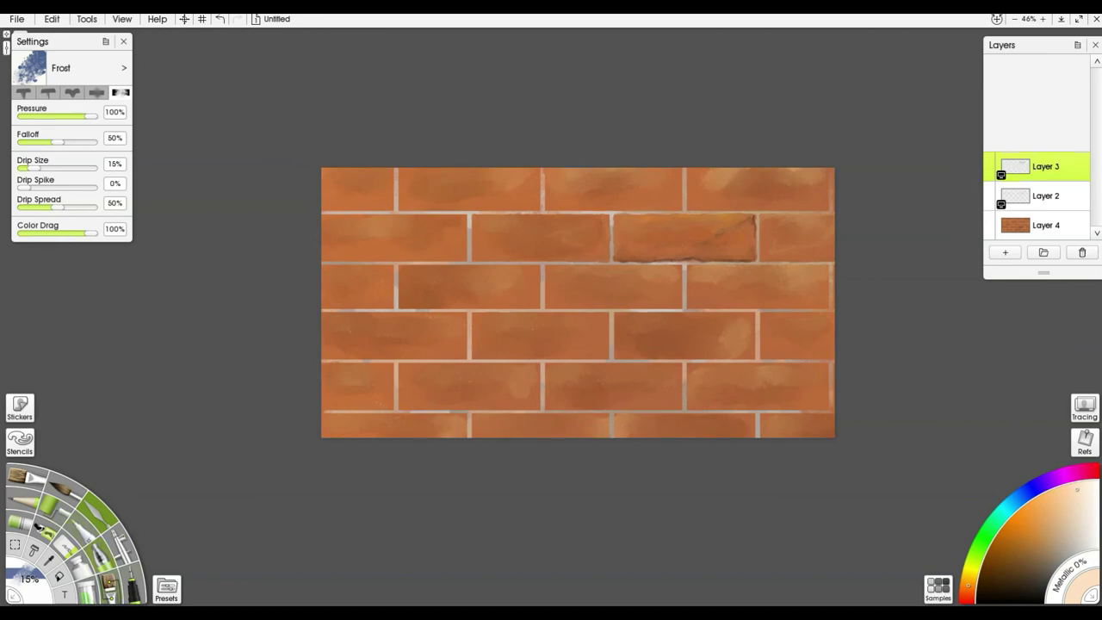
{"action": "left_click", "coordinate": [85, 531]}
{"action": "mouse_move", "coordinate": [1032, 200]}
{"action": "mouse_move", "coordinate": [739, 319]}
{"action": "left_mouse_down"}
{"action": "mouse_move", "coordinate": [668, 318]}
{"action": "mouse_move", "coordinate": [692, 318]}
{"action": "left_mouse_up"}
{"action": "mouse_move", "coordinate": [634, 272]}
{"action": "left_mouse_down"}
{"action": "mouse_move", "coordinate": [621, 295]}
{"action": "mouse_move", "coordinate": [678, 293]}
{"action": "mouse_move", "coordinate": [627, 272]}
{"action": "left_mouse_up"}
{"action": "left_click_drag", "start_coordinate": [450, 283], "coordinate": [517, 271]}
{"action": "left_click_drag", "start_coordinate": [408, 276], "coordinate": [507, 246]}
{"action": "left_click_drag", "start_coordinate": [586, 220], "coordinate": [508, 225]}
{"action": "mouse_move", "coordinate": [586, 234]}
{"action": "left_mouse_down"}
{"action": "mouse_move", "coordinate": [339, 221]}
{"action": "mouse_move", "coordinate": [374, 229]}
{"action": "mouse_move", "coordinate": [425, 193]}
{"action": "mouse_move", "coordinate": [502, 166]}
{"action": "mouse_move", "coordinate": [527, 183]}
{"action": "mouse_move", "coordinate": [635, 205]}
{"action": "mouse_move", "coordinate": [595, 170]}
{"action": "mouse_move", "coordinate": [725, 181]}
{"action": "mouse_move", "coordinate": [807, 165]}
{"action": "left_mouse_up"}
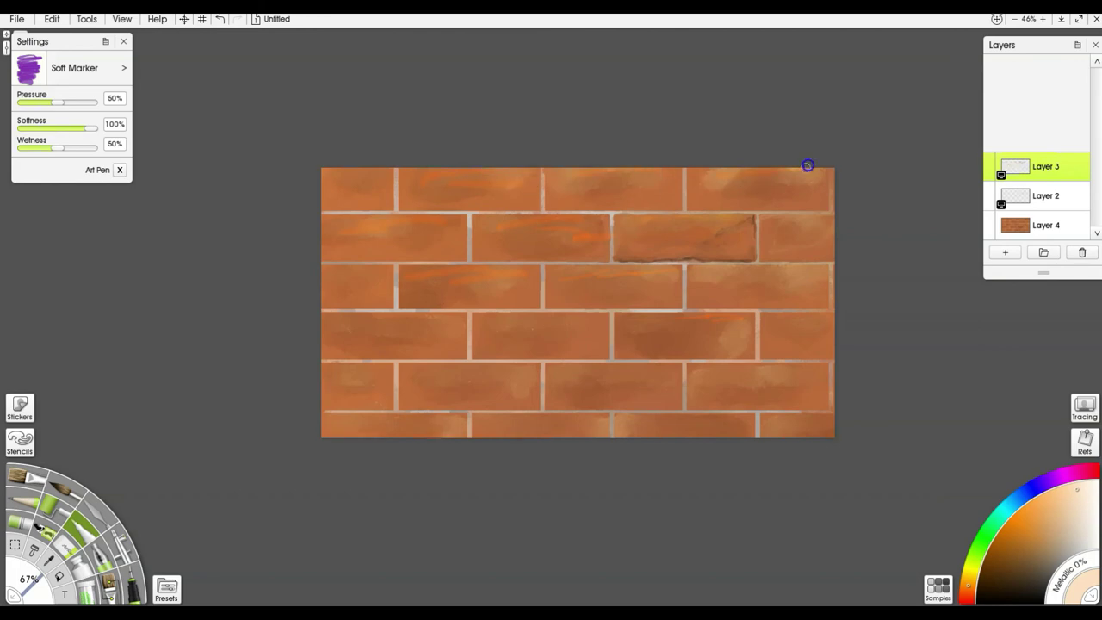
Add orange highlights to the fourth- and fifth-row bricks and smooth the highlights across the wall with a 41% Frost knife.
{"action": "mouse_move", "coordinate": [595, 321]}
{"action": "left_mouse_down"}
{"action": "mouse_move", "coordinate": [550, 324]}
{"action": "mouse_move", "coordinate": [511, 348]}
{"action": "mouse_move", "coordinate": [369, 335]}
{"action": "left_mouse_up"}
{"action": "left_click_drag", "start_coordinate": [620, 374], "coordinate": [661, 382]}
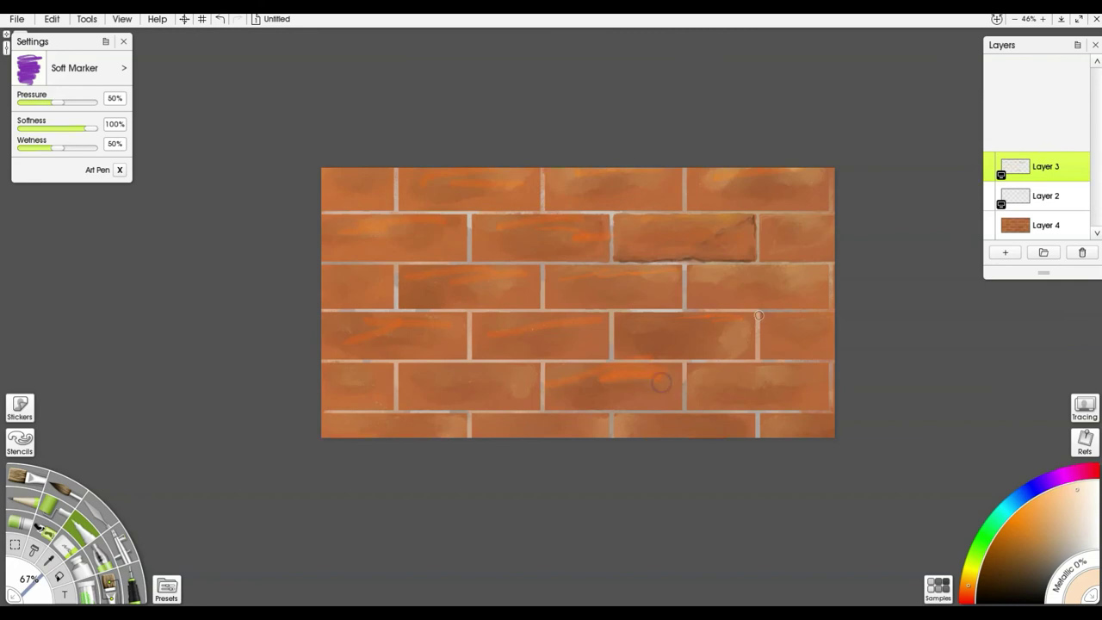
{"action": "key", "text": "k"}
{"action": "left_click_drag", "start_coordinate": [640, 390], "coordinate": [679, 394], "text": "shift"}
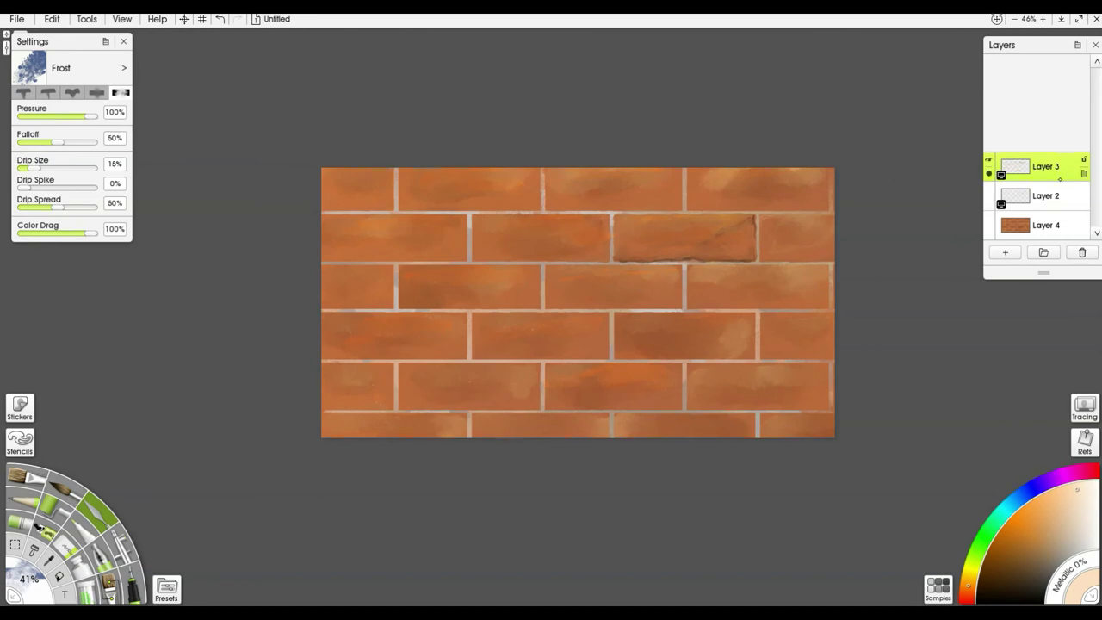
On the Multiply layer, shade the lower edges of the right-hand fourth- and fifth-row bricks with a cyan-hued Soft Marker and blend with the Frost knife.
{"action": "left_click", "coordinate": [1051, 195]}
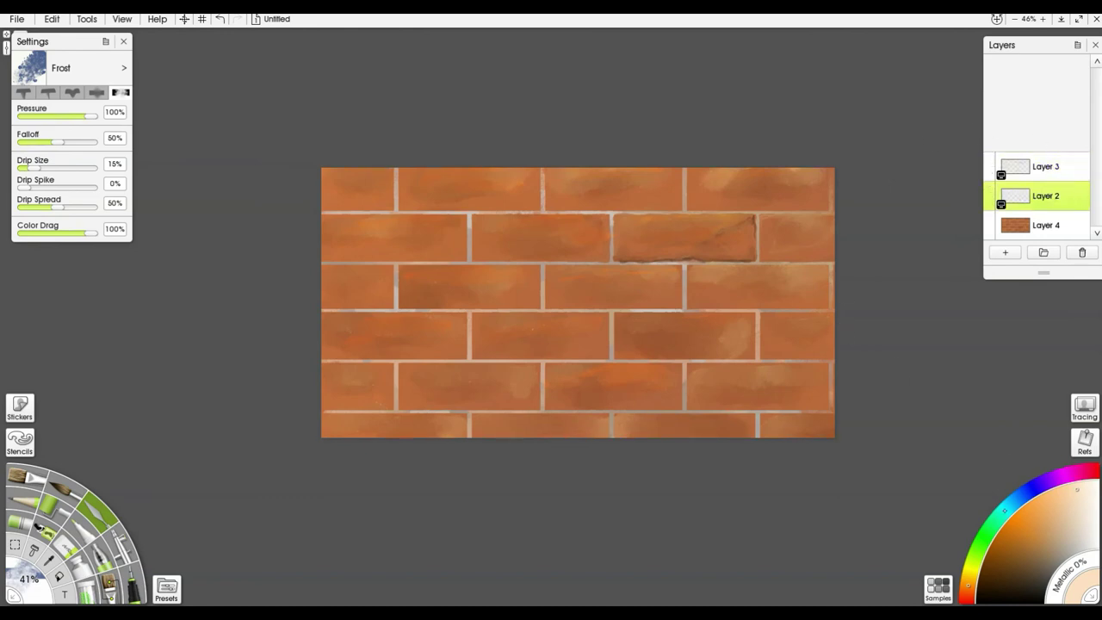
{"action": "left_click", "coordinate": [1008, 510]}
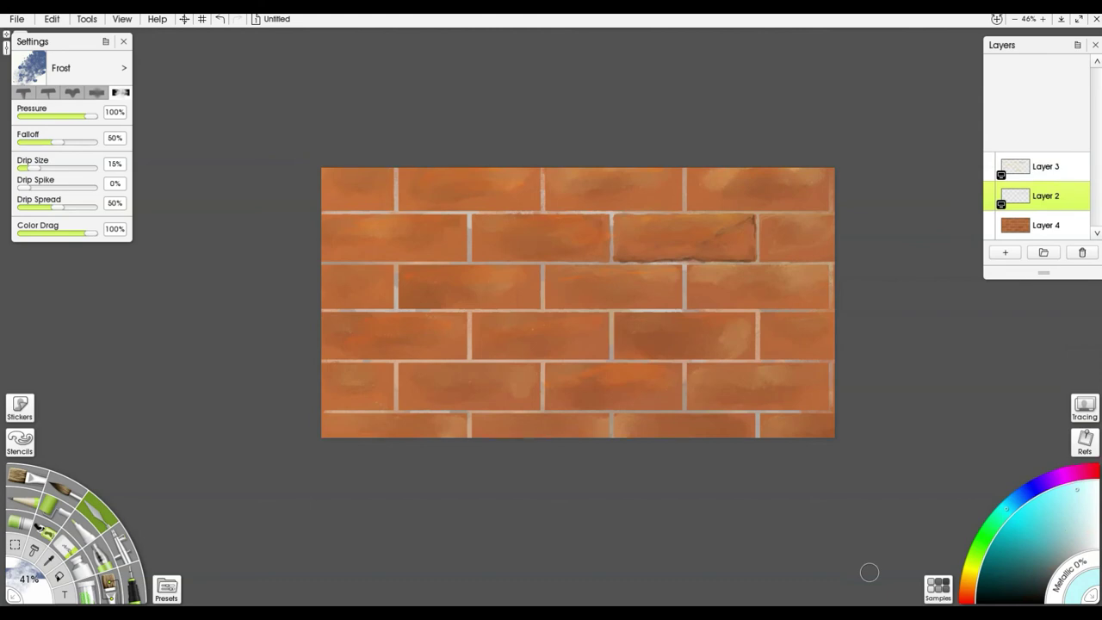
{"action": "key", "text": "f"}
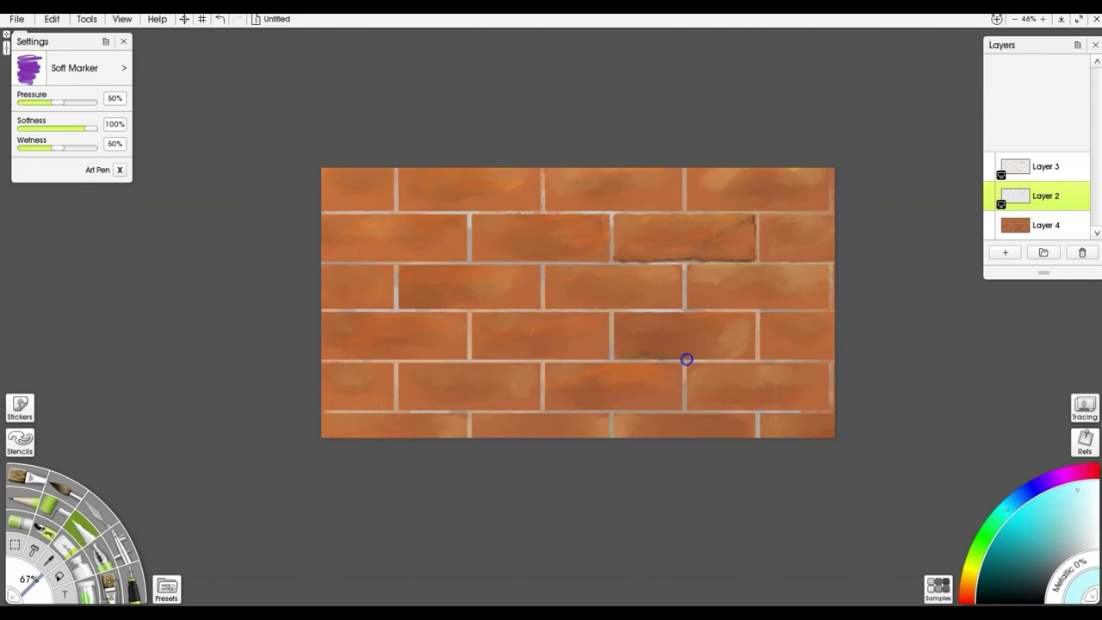
{"action": "mouse_move", "coordinate": [721, 352]}
{"action": "left_mouse_down"}
{"action": "mouse_move", "coordinate": [753, 327]}
{"action": "mouse_move", "coordinate": [750, 360]}
{"action": "mouse_move", "coordinate": [649, 355]}
{"action": "left_mouse_up"}
{"action": "left_click", "coordinate": [730, 342], "text": "alt"}
{"action": "mouse_move", "coordinate": [760, 357]}
{"action": "left_mouse_down"}
{"action": "mouse_move", "coordinate": [805, 363]}
{"action": "mouse_move", "coordinate": [777, 356]}
{"action": "mouse_move", "coordinate": [833, 355]}
{"action": "mouse_move", "coordinate": [822, 408]}
{"action": "mouse_move", "coordinate": [711, 405]}
{"action": "mouse_move", "coordinate": [806, 378]}
{"action": "mouse_move", "coordinate": [794, 393]}
{"action": "mouse_move", "coordinate": [791, 382]}
{"action": "mouse_move", "coordinate": [820, 404]}
{"action": "mouse_move", "coordinate": [756, 401]}
{"action": "mouse_move", "coordinate": [799, 382]}
{"action": "mouse_move", "coordinate": [728, 401]}
{"action": "mouse_move", "coordinate": [742, 408]}
{"action": "mouse_move", "coordinate": [803, 358]}
{"action": "mouse_move", "coordinate": [838, 357]}
{"action": "mouse_move", "coordinate": [720, 338]}
{"action": "mouse_move", "coordinate": [742, 322]}
{"action": "mouse_move", "coordinate": [630, 357]}
{"action": "mouse_move", "coordinate": [751, 332]}
{"action": "left_mouse_up"}
{"action": "key", "text": "k"}
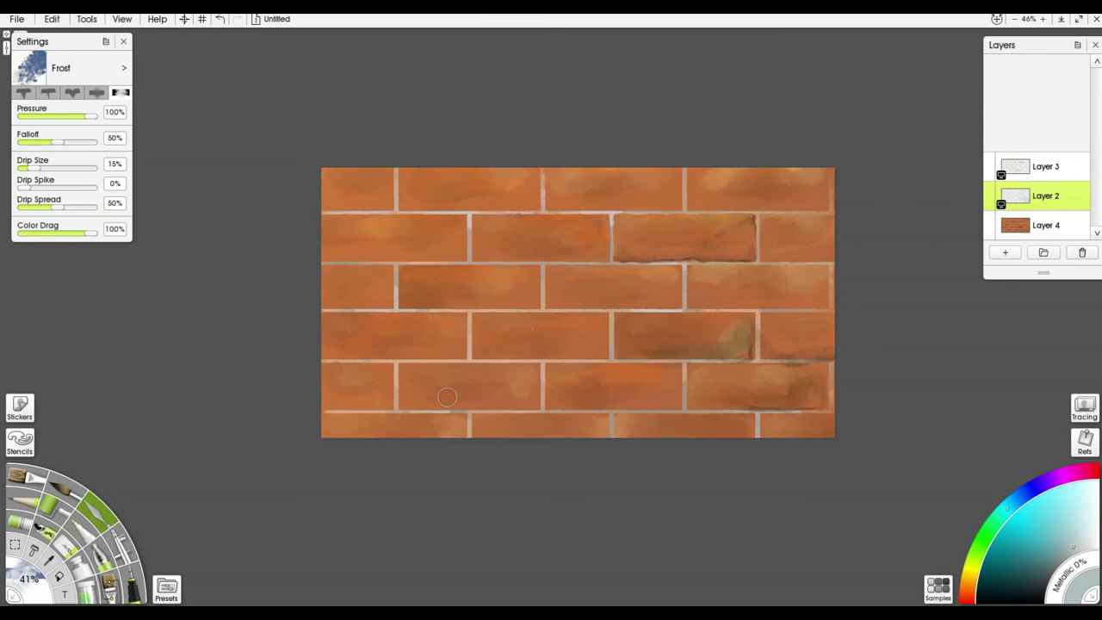
On Layer 4, sample a mortar color and draw uneven wax crayon lines along the horizontal joints above and below the fourth row.
{"action": "left_click", "coordinate": [22, 521]}
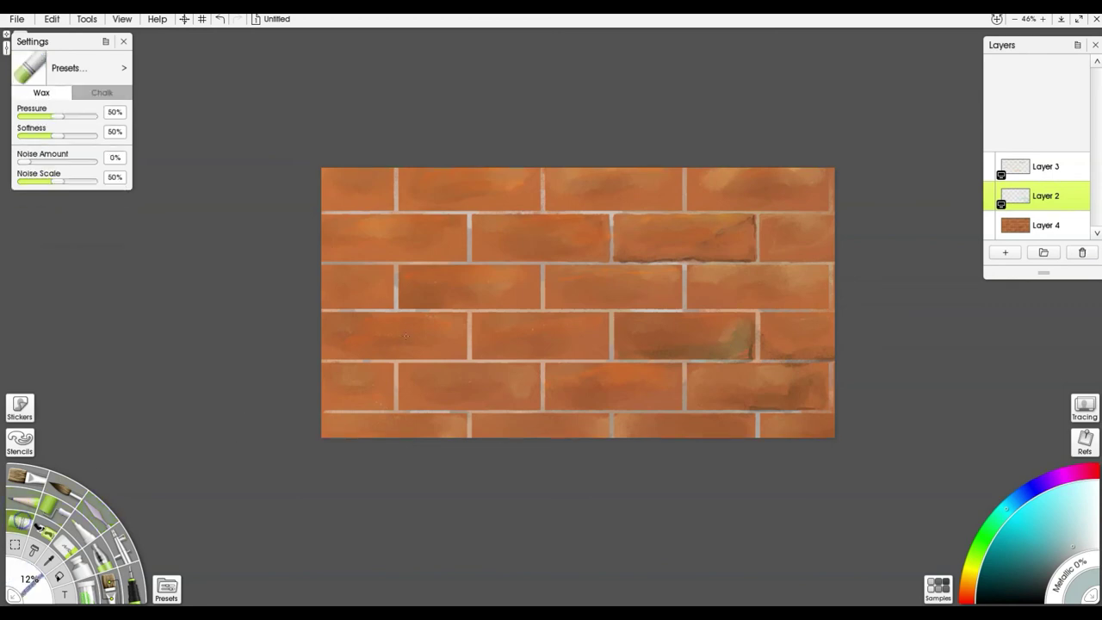
{"action": "left_click", "coordinate": [1018, 229]}
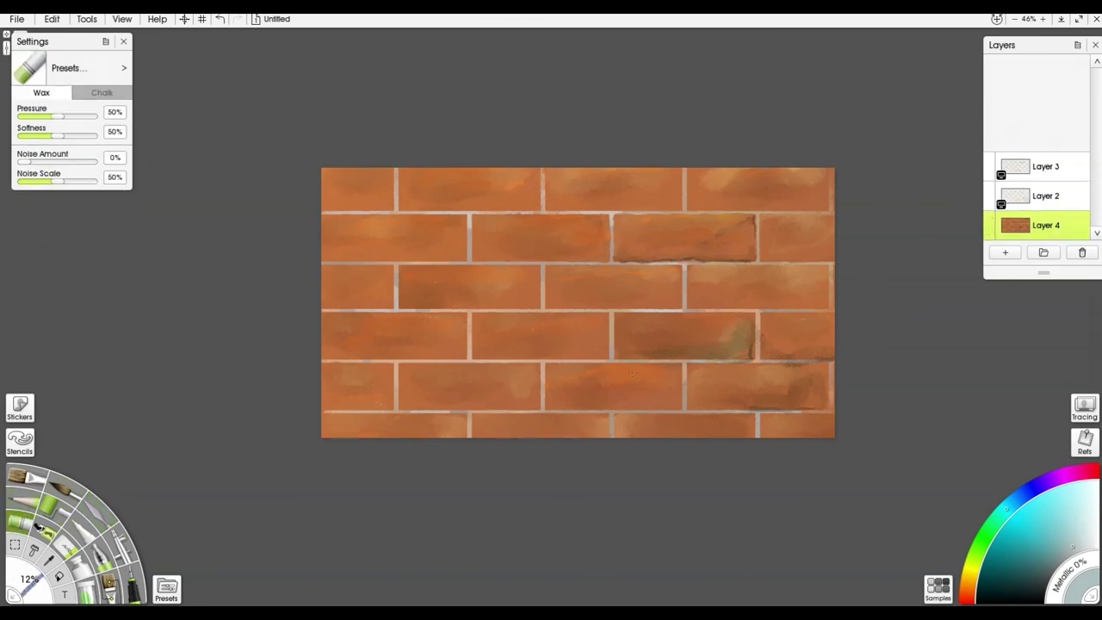
{"action": "left_click", "coordinate": [620, 380], "text": "alt"}
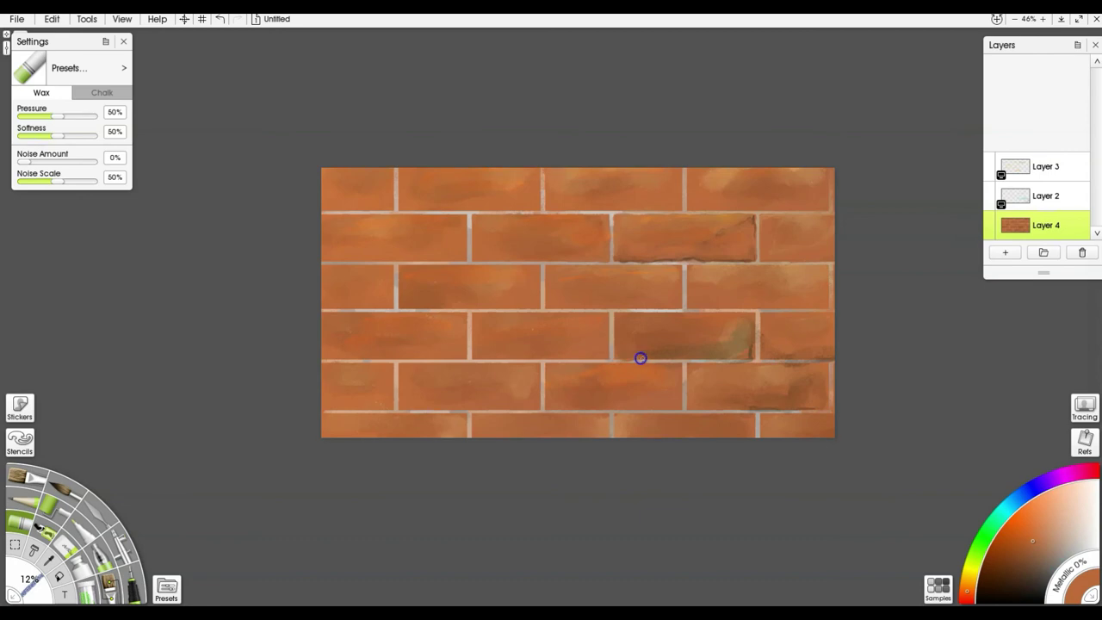
{"action": "left_click", "coordinate": [659, 361], "text": "alt"}
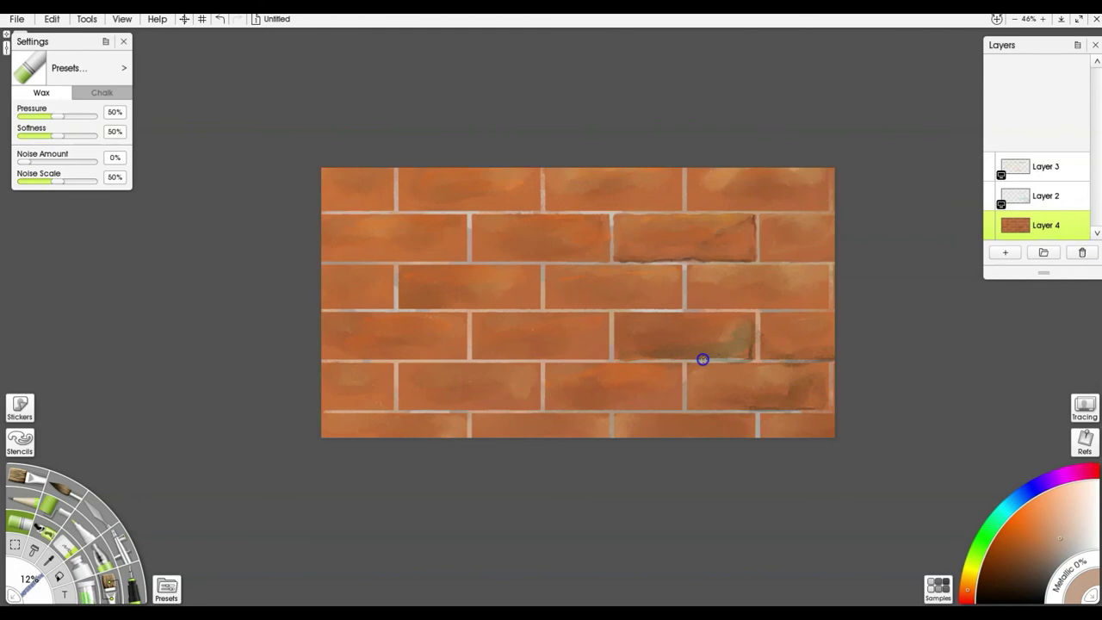
{"action": "left_click_drag", "start_coordinate": [652, 360], "coordinate": [511, 362]}
{"action": "left_click_drag", "start_coordinate": [441, 360], "coordinate": [310, 358]}
{"action": "mouse_move", "coordinate": [320, 312]}
{"action": "left_mouse_down"}
{"action": "mouse_move", "coordinate": [363, 307]}
{"action": "mouse_move", "coordinate": [324, 310]}
{"action": "mouse_move", "coordinate": [679, 308]}
{"action": "left_mouse_up"}
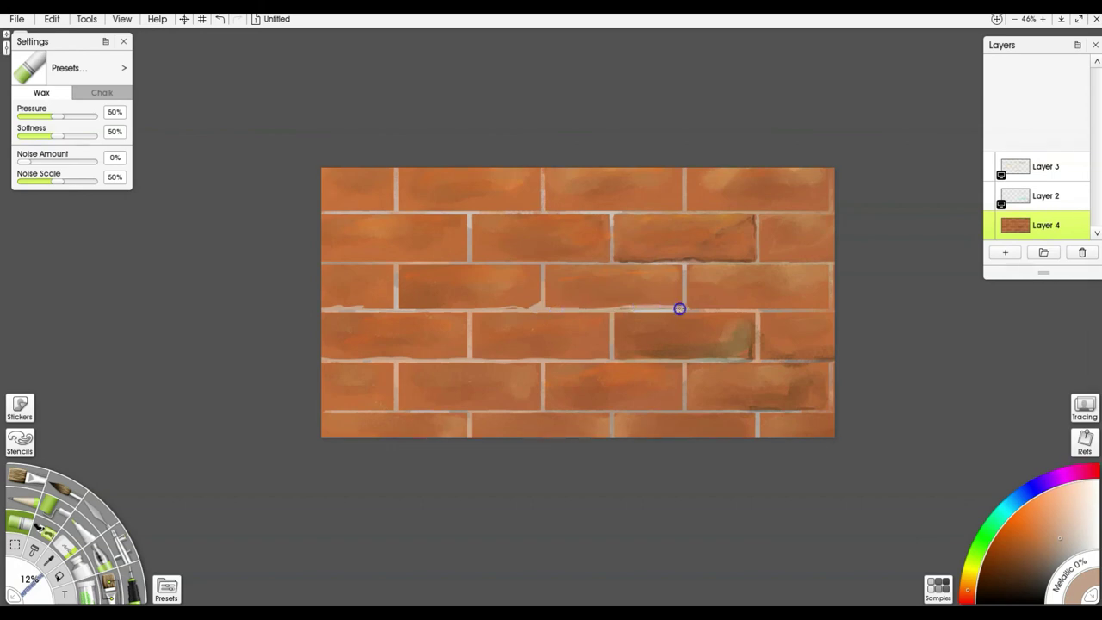
Sample more mortar tones and roughen further horizontal joints and several vertical joints in the fourth and fifth rows with the wax crayon.
{"action": "left_click", "coordinate": [766, 310], "text": "alt"}
{"action": "left_click_drag", "start_coordinate": [755, 310], "coordinate": [821, 308]}
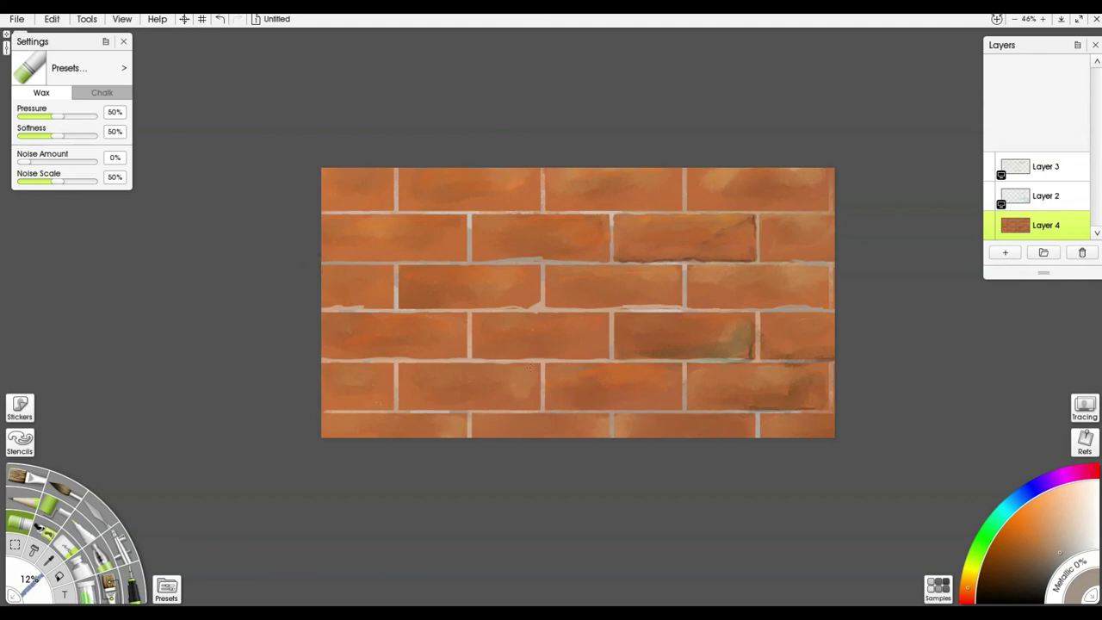
{"action": "left_click", "coordinate": [612, 340], "text": "alt"}
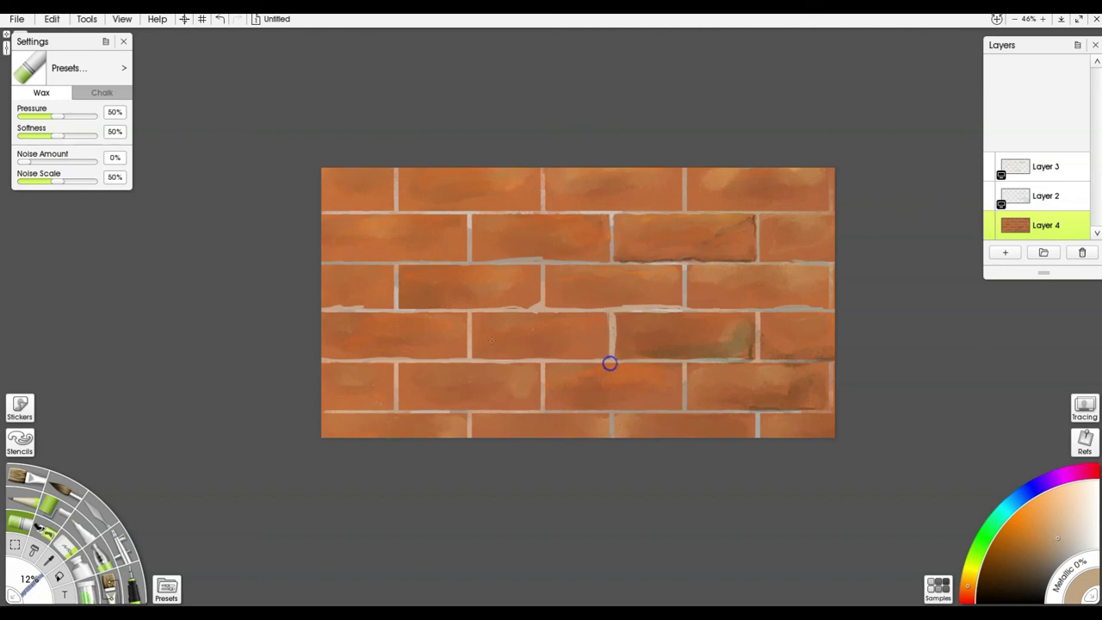
{"action": "left_click_drag", "start_coordinate": [469, 324], "coordinate": [472, 352]}
{"action": "left_click_drag", "start_coordinate": [397, 407], "coordinate": [393, 362]}
{"action": "left_click_drag", "start_coordinate": [337, 414], "coordinate": [440, 411]}
Blend the rough mortar along the horizontal joints below the second and third brick rows with the 41% Frost knife.
{"action": "scroll", "coordinate": [701, 72], "scroll_direction": "up", "scroll_amount": 7}
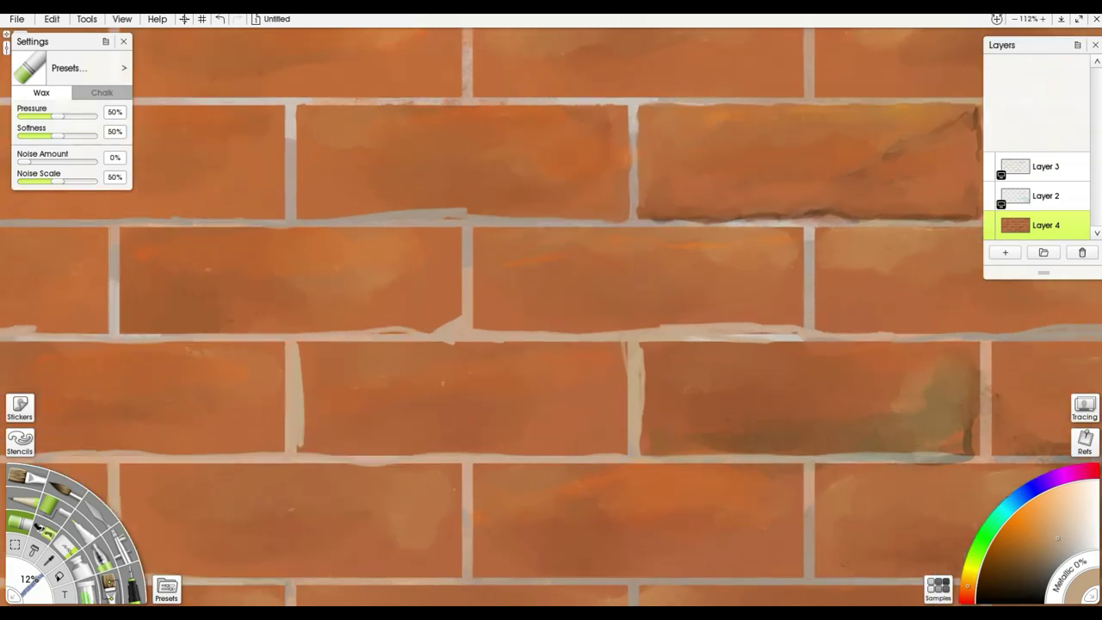
{"action": "left_click_drag", "start_coordinate": [804, 366], "coordinate": [668, 379]}
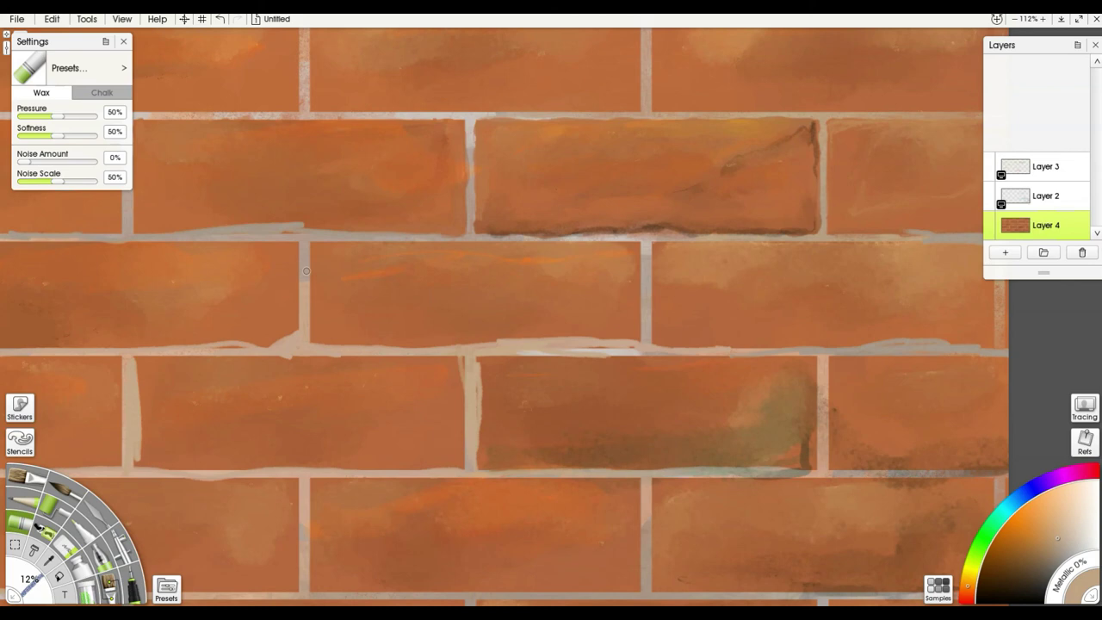
{"action": "key", "text": "k"}
{"action": "mouse_move", "coordinate": [298, 216]}
{"action": "left_mouse_down"}
{"action": "mouse_move", "coordinate": [255, 219]}
{"action": "mouse_move", "coordinate": [360, 224]}
{"action": "mouse_move", "coordinate": [229, 208]}
{"action": "mouse_move", "coordinate": [339, 218]}
{"action": "mouse_move", "coordinate": [308, 193]}
{"action": "left_mouse_up"}
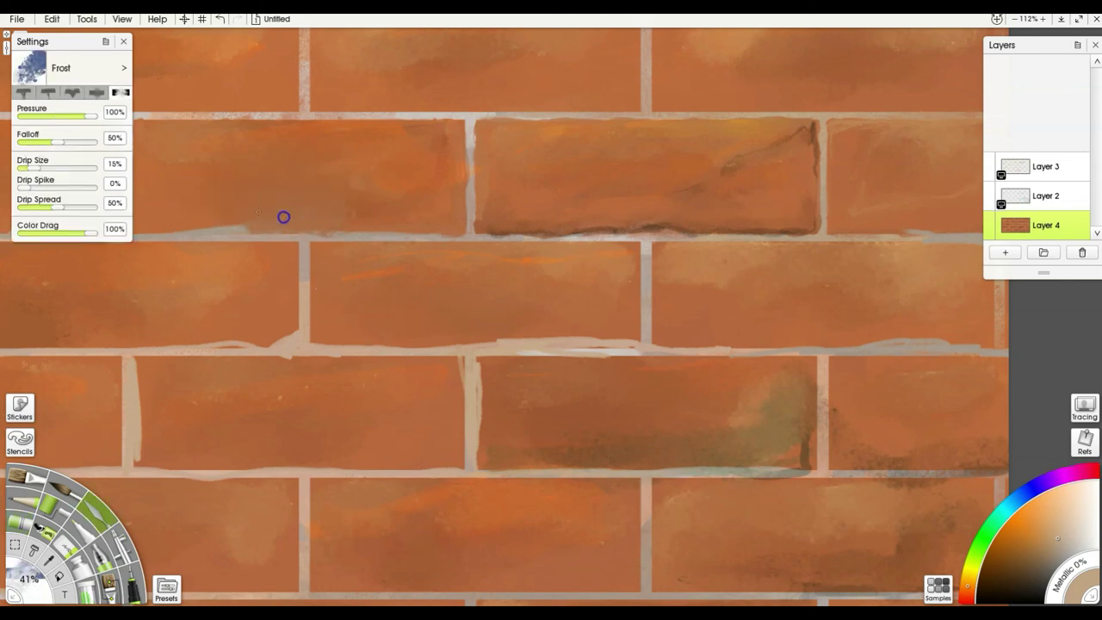
{"action": "scroll", "coordinate": [189, 207], "scroll_direction": "down", "scroll_amount": 3}
{"action": "left_click_drag", "start_coordinate": [478, 318], "coordinate": [411, 316]}
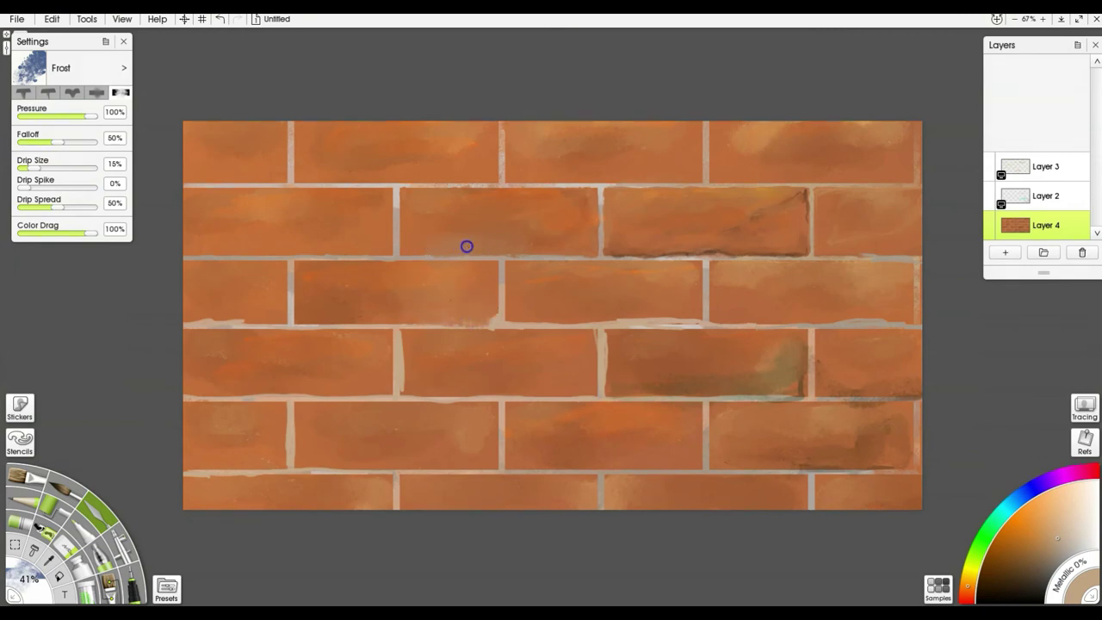
Soften the second-row vertical joint, the remaining mortar edges below the third row and the fourth-row vertical joint with the Frost knife.
{"action": "mouse_move", "coordinate": [415, 214]}
{"action": "left_mouse_down"}
{"action": "mouse_move", "coordinate": [395, 250]}
{"action": "mouse_move", "coordinate": [397, 196]}
{"action": "left_mouse_up"}
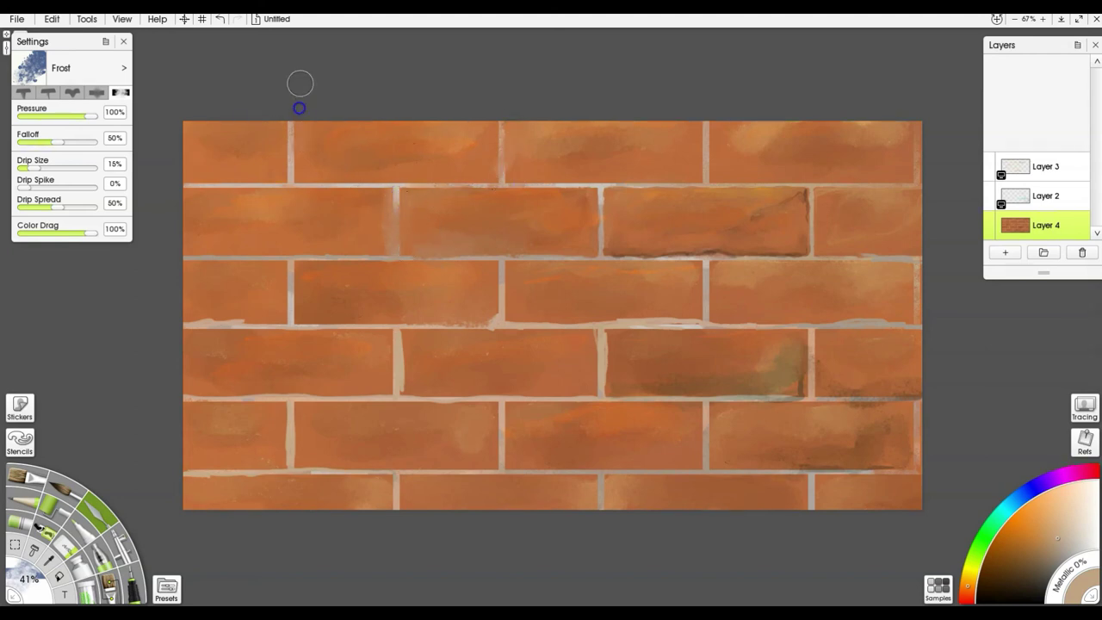
{"action": "left_click_drag", "start_coordinate": [240, 319], "coordinate": [175, 321]}
{"action": "mouse_move", "coordinate": [647, 320]}
{"action": "left_mouse_down"}
{"action": "mouse_move", "coordinate": [680, 302]}
{"action": "mouse_move", "coordinate": [592, 315]}
{"action": "mouse_move", "coordinate": [653, 312]}
{"action": "mouse_move", "coordinate": [685, 281]}
{"action": "mouse_move", "coordinate": [691, 306]}
{"action": "mouse_move", "coordinate": [664, 313]}
{"action": "mouse_move", "coordinate": [691, 291]}
{"action": "left_mouse_up"}
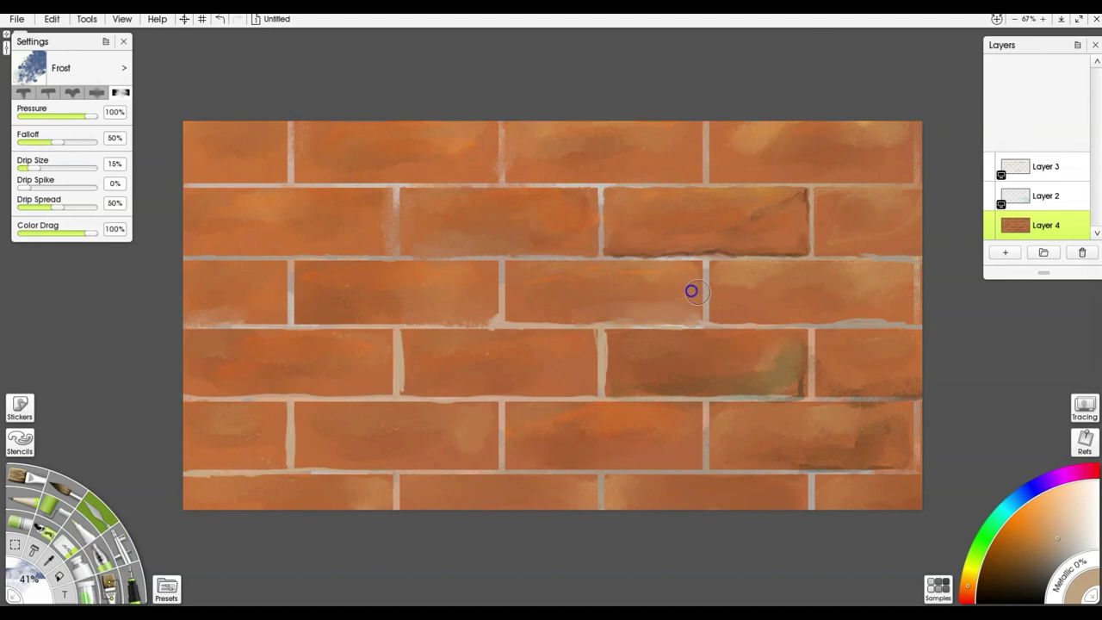
{"action": "mouse_move", "coordinate": [614, 339]}
{"action": "left_mouse_down"}
{"action": "mouse_move", "coordinate": [610, 366]}
{"action": "mouse_move", "coordinate": [622, 378]}
{"action": "left_mouse_up"}
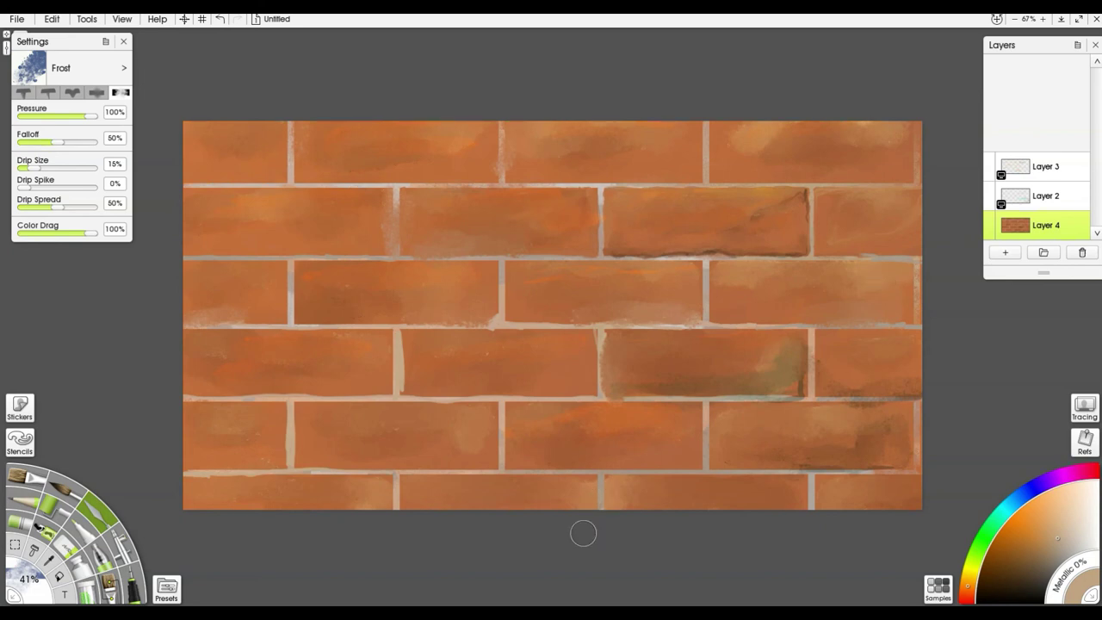
Add a new layer above Layer 3 and paint Faint Crackle texture across the wall with a 408% brush in a darker brown.
{"action": "left_click", "coordinate": [1013, 255]}
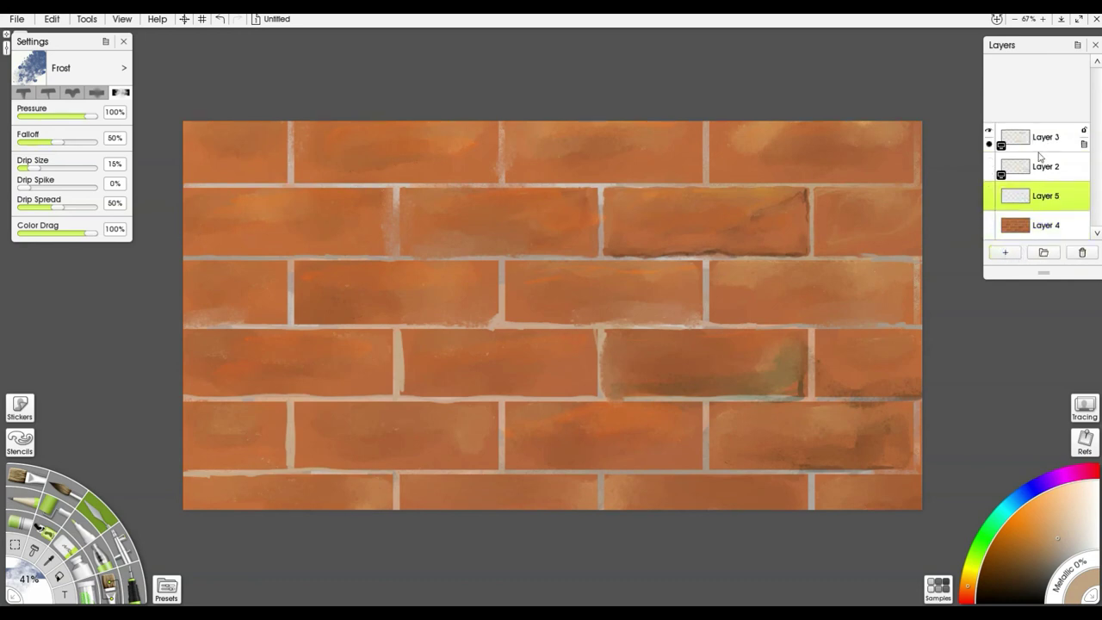
{"action": "left_click_drag", "start_coordinate": [1044, 203], "coordinate": [1050, 125]}
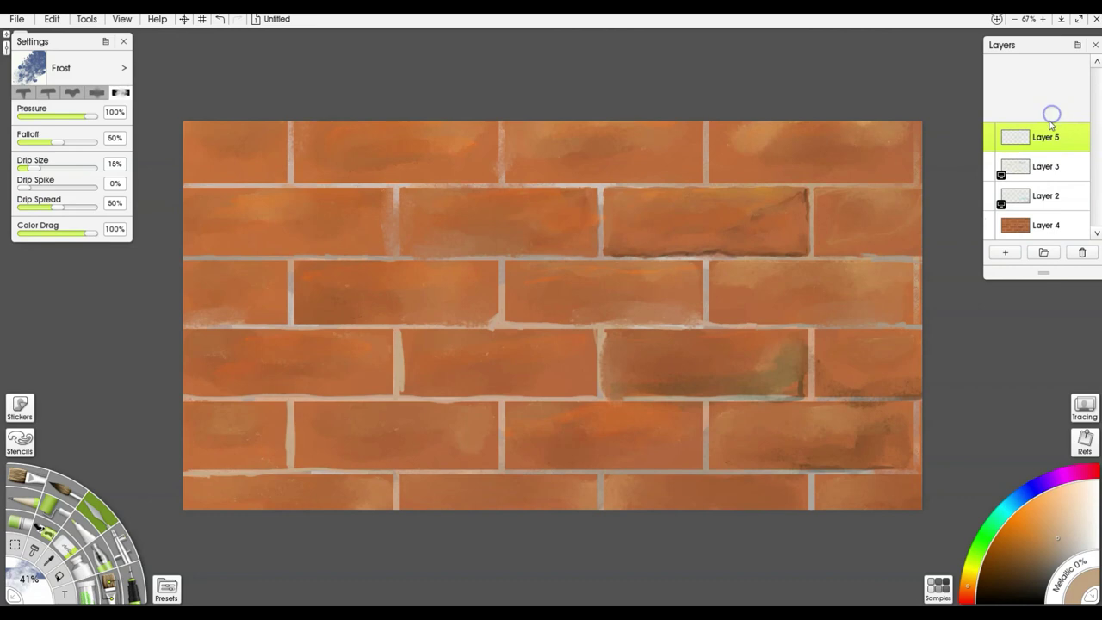
{"action": "left_click", "coordinate": [109, 592]}
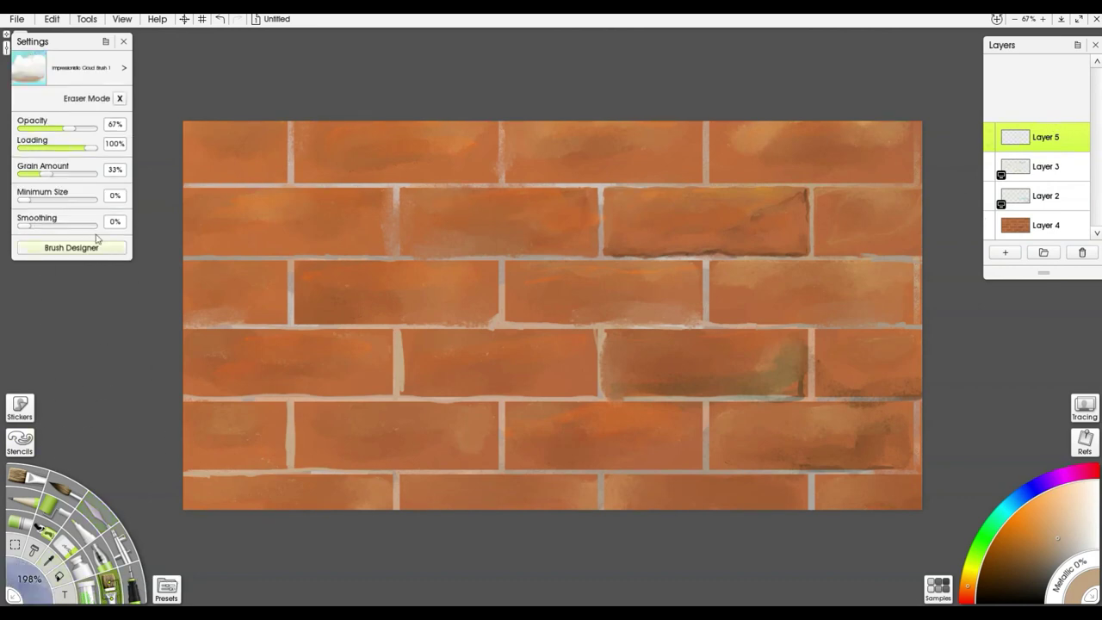
{"action": "left_click", "coordinate": [168, 588]}
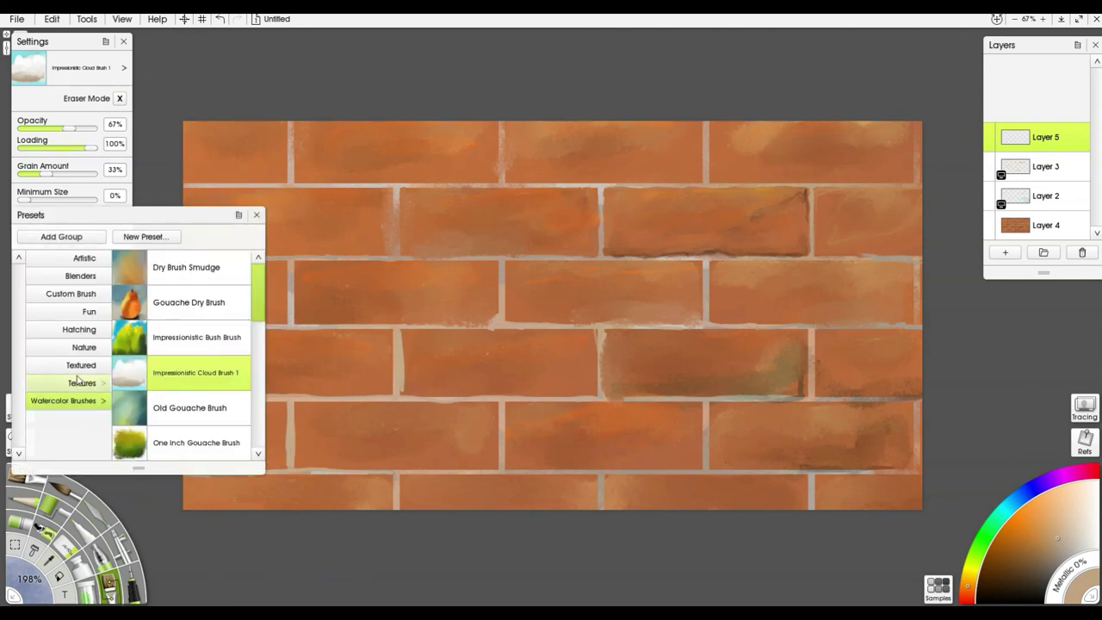
{"action": "left_click", "coordinate": [81, 384]}
{"action": "scroll", "coordinate": [156, 360], "scroll_direction": "down", "scroll_amount": 4}
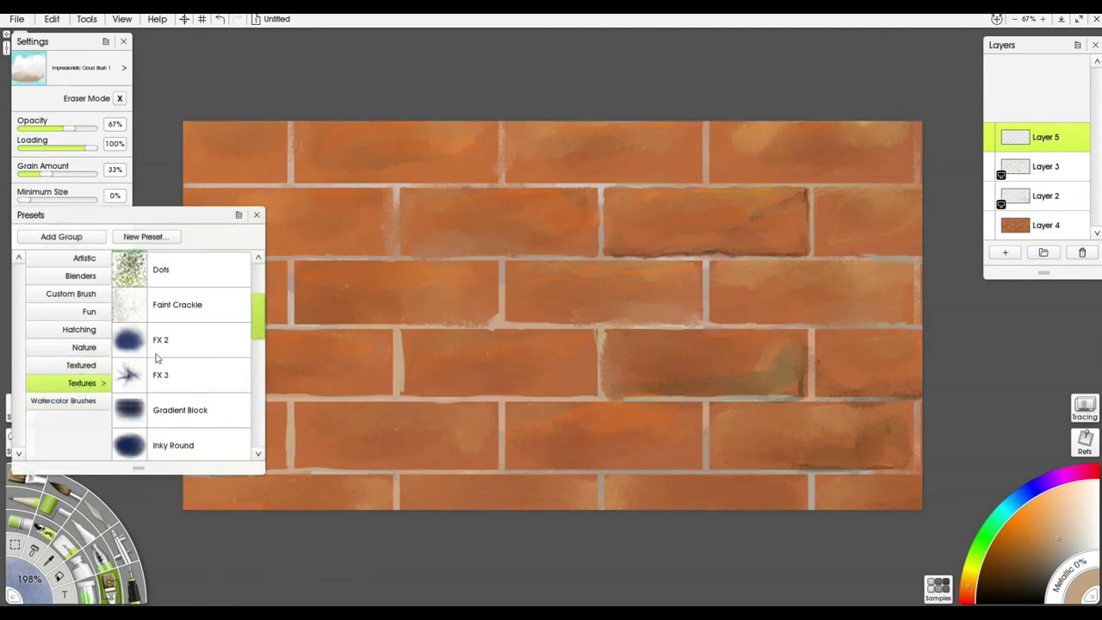
{"action": "left_click", "coordinate": [164, 315]}
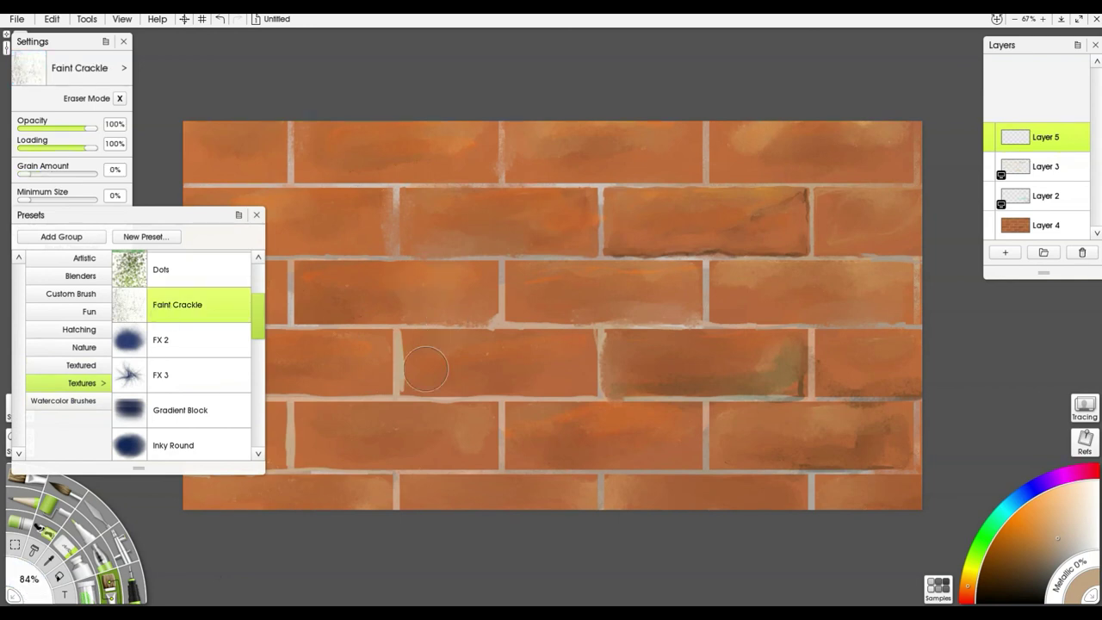
{"action": "left_click_drag", "start_coordinate": [422, 367], "coordinate": [802, 371]}
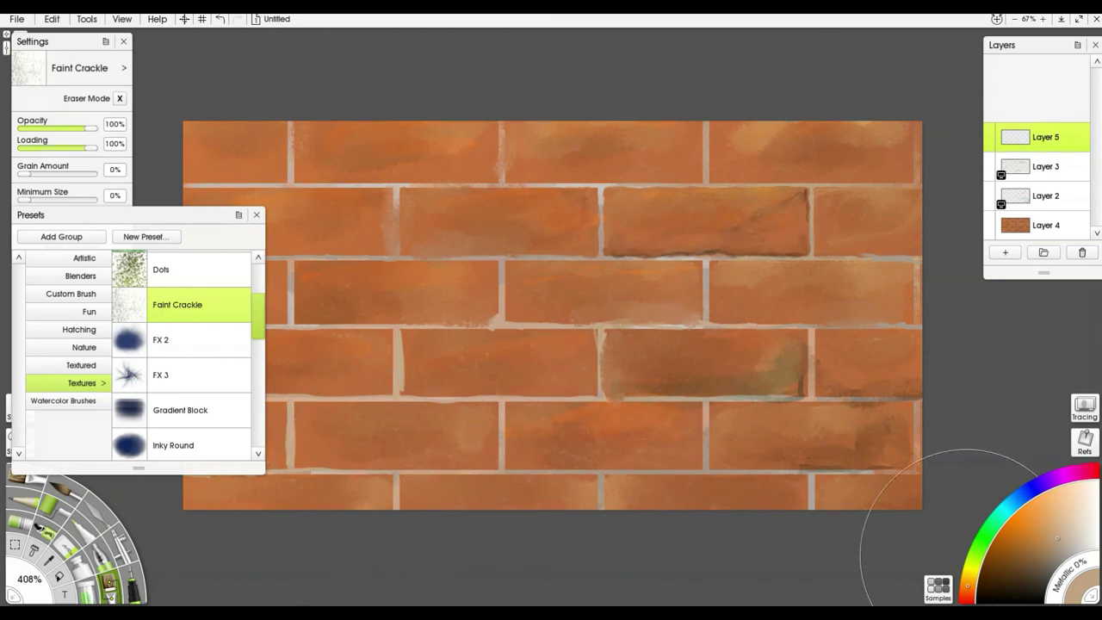
{"action": "left_click", "coordinate": [1045, 557]}
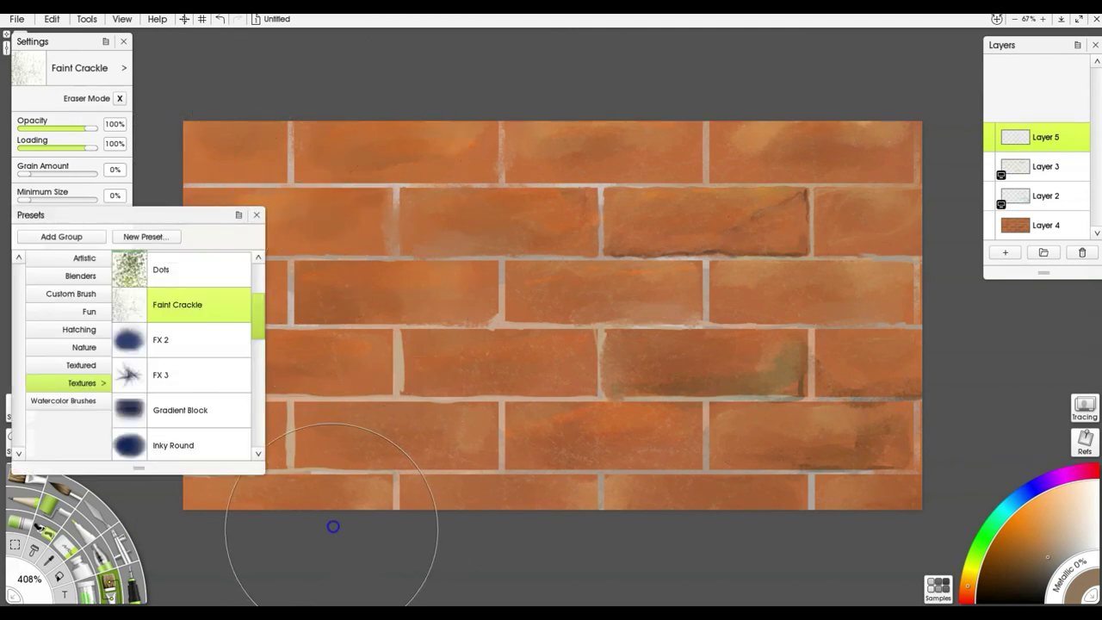
Scatter specks over the bricks with the Particles Snow brush, first in the current brown and again in a darker sampled brick brown.
{"action": "scroll", "coordinate": [172, 401], "scroll_direction": "down", "scroll_amount": 6}
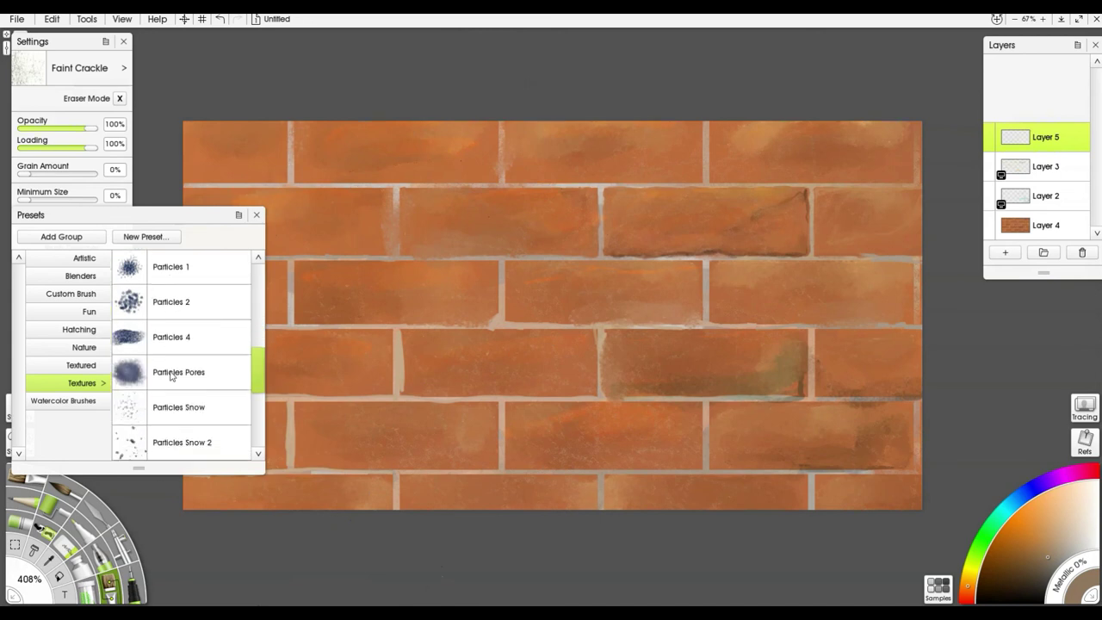
{"action": "left_click", "coordinate": [182, 338]}
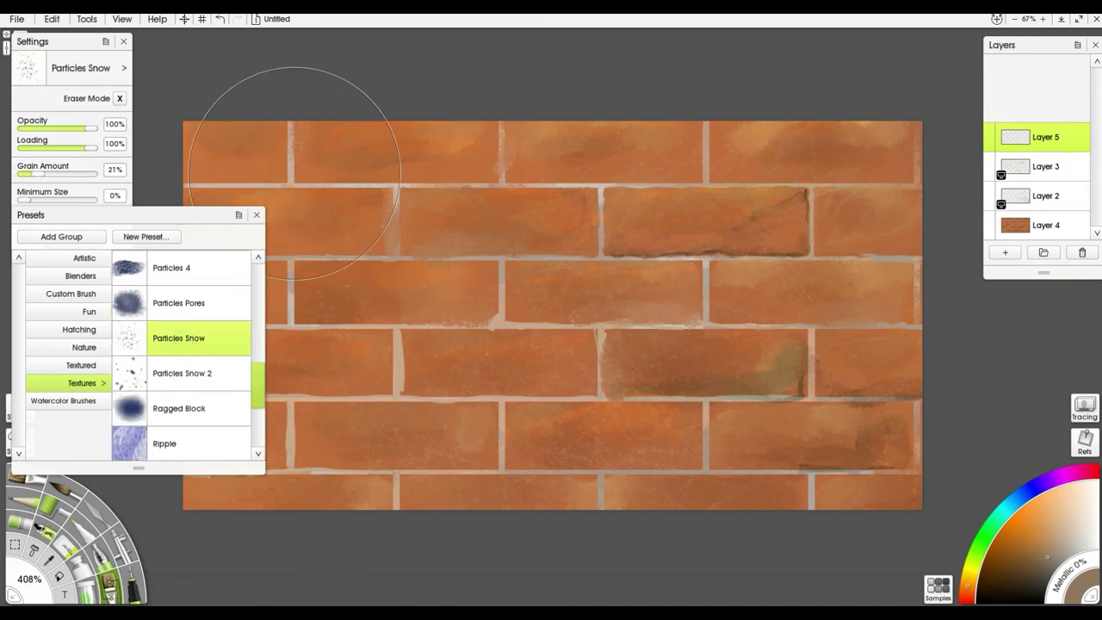
{"action": "mouse_move", "coordinate": [463, 342]}
{"action": "left_mouse_down"}
{"action": "mouse_move", "coordinate": [676, 415]}
{"action": "mouse_move", "coordinate": [891, 435]}
{"action": "mouse_move", "coordinate": [469, 563]}
{"action": "mouse_move", "coordinate": [448, 535]}
{"action": "mouse_move", "coordinate": [595, 217]}
{"action": "mouse_move", "coordinate": [686, 116]}
{"action": "left_mouse_up"}
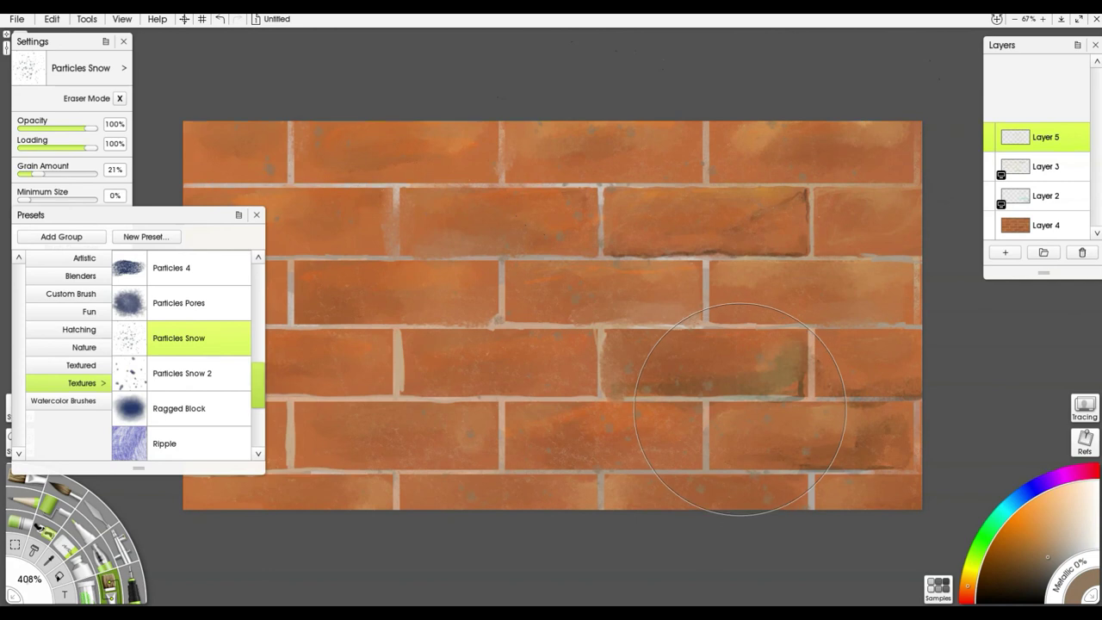
{"action": "left_click", "coordinate": [800, 393], "text": "alt"}
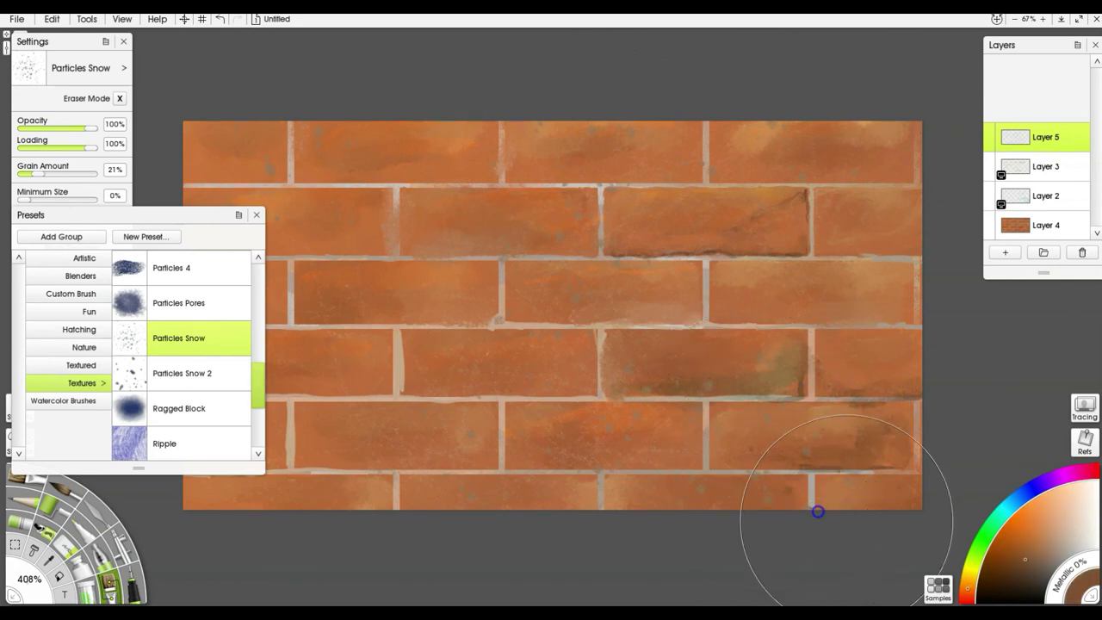
{"action": "mouse_move", "coordinate": [411, 470]}
{"action": "left_mouse_down"}
{"action": "mouse_move", "coordinate": [211, 547]}
{"action": "mouse_move", "coordinate": [375, 313]}
{"action": "mouse_move", "coordinate": [382, 193]}
{"action": "mouse_move", "coordinate": [496, 60]}
{"action": "mouse_move", "coordinate": [483, 147]}
{"action": "mouse_move", "coordinate": [415, 300]}
{"action": "mouse_move", "coordinate": [733, 217]}
{"action": "left_mouse_up"}
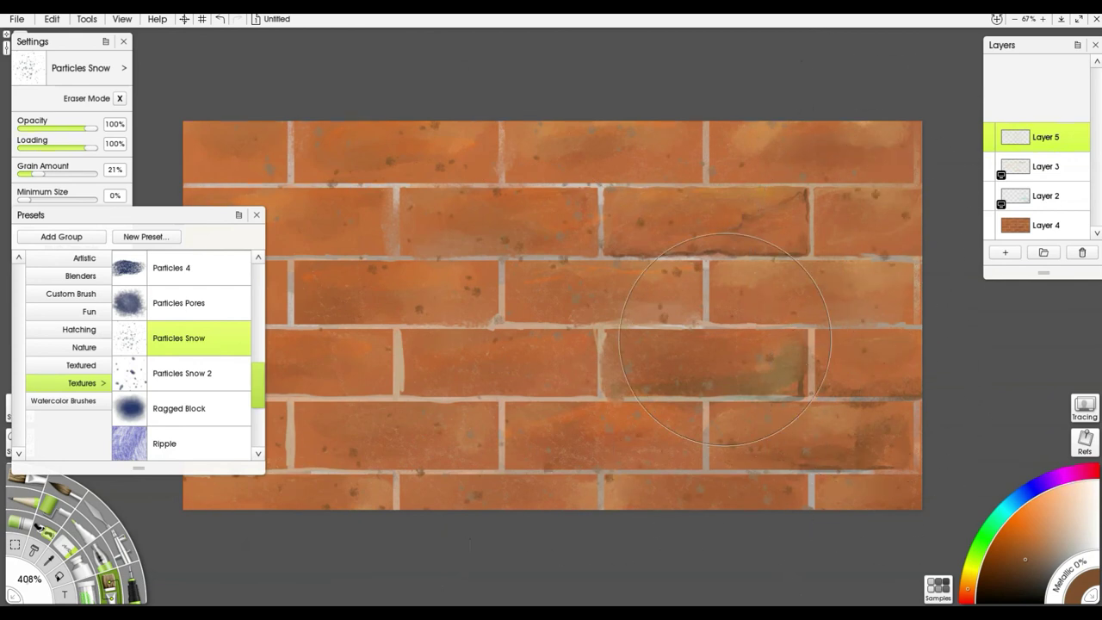
Try to smudge the specks with a 333% Frost knife, at full pressure and again at 24% pressure, undoing the strokes.
{"action": "key", "text": "k"}
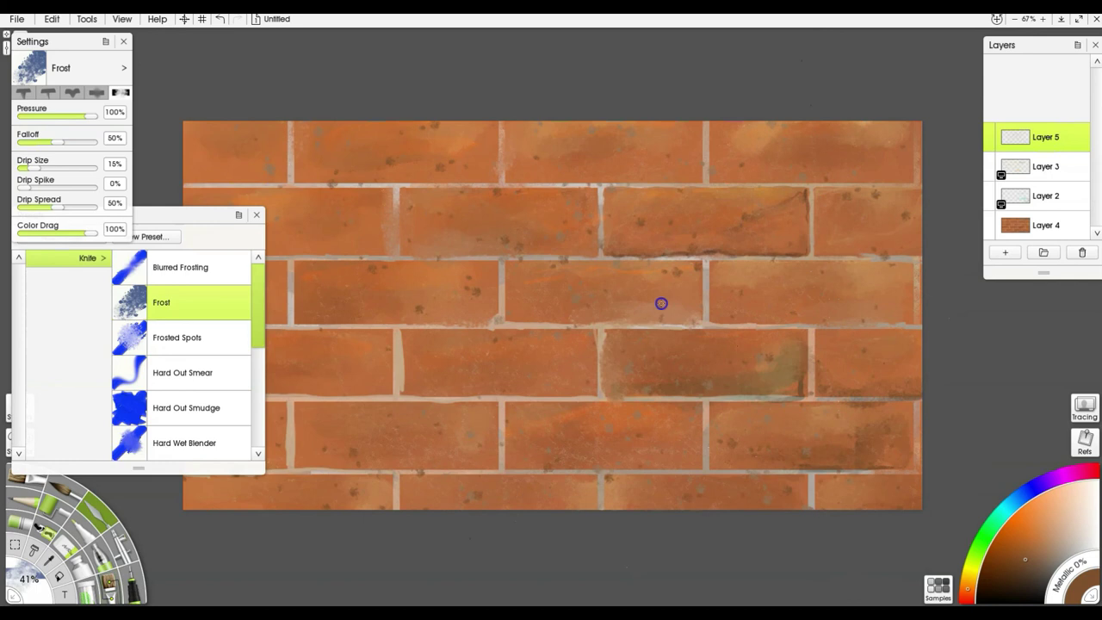
{"action": "key", "text": "]"}
{"action": "left_click_drag", "start_coordinate": [386, 290], "coordinate": [718, 305]}
{"action": "mouse_move", "coordinate": [419, 296]}
{"action": "left_mouse_down"}
{"action": "mouse_move", "coordinate": [467, 302]}
{"action": "mouse_move", "coordinate": [362, 429]}
{"action": "left_mouse_up"}
{"action": "key", "text": "ctrl+z"}
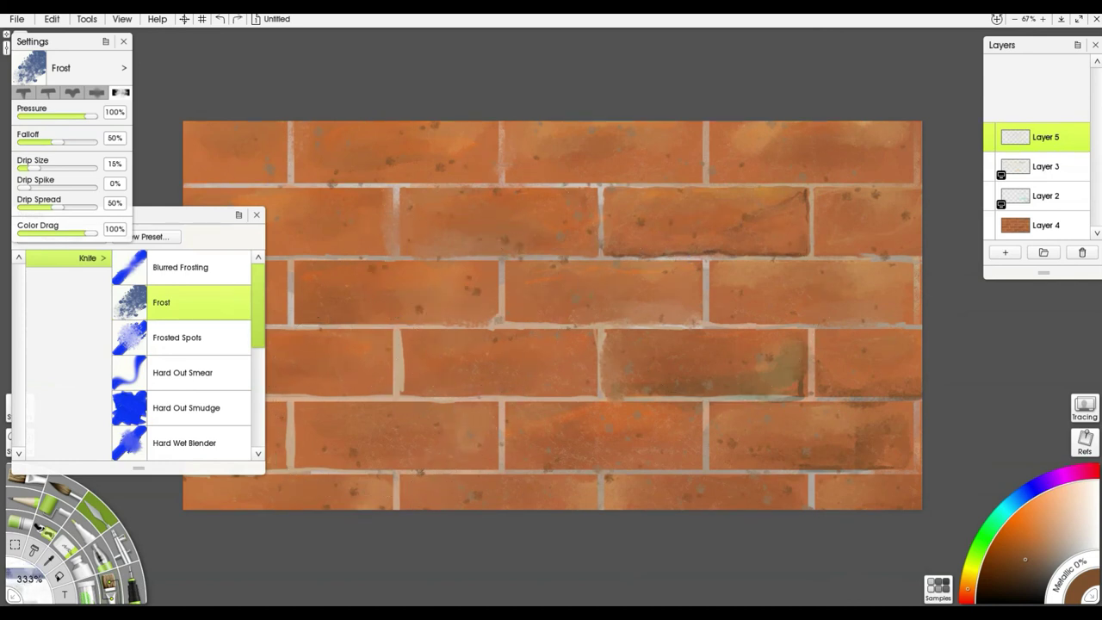
{"action": "left_click", "coordinate": [36, 115]}
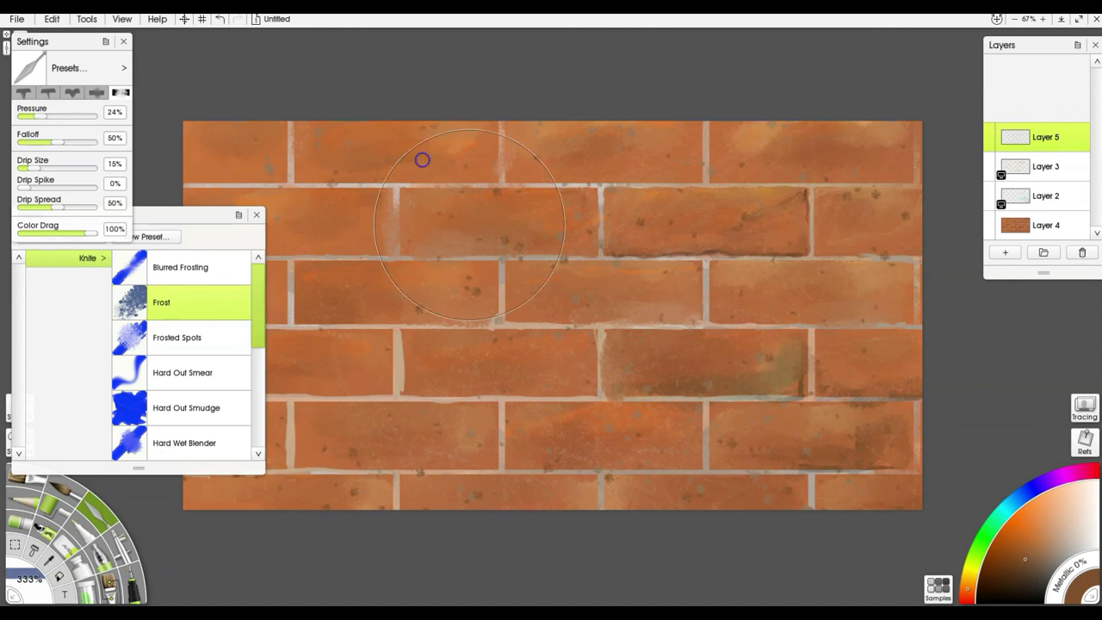
{"action": "key", "text": "ctrl+z"}
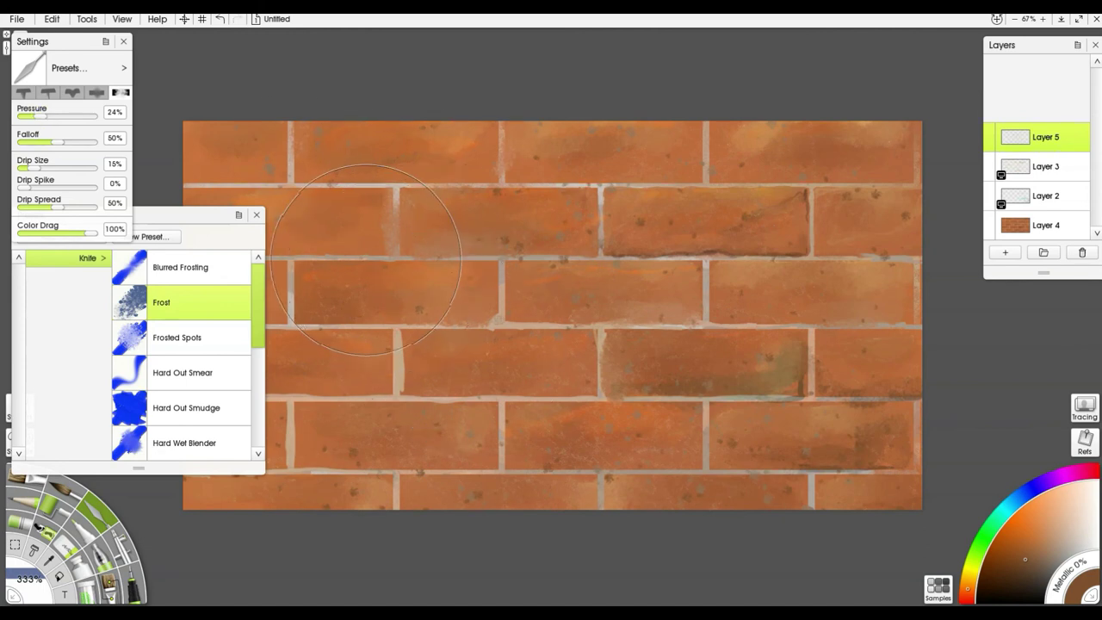
{"action": "left_click", "coordinate": [19, 117]}
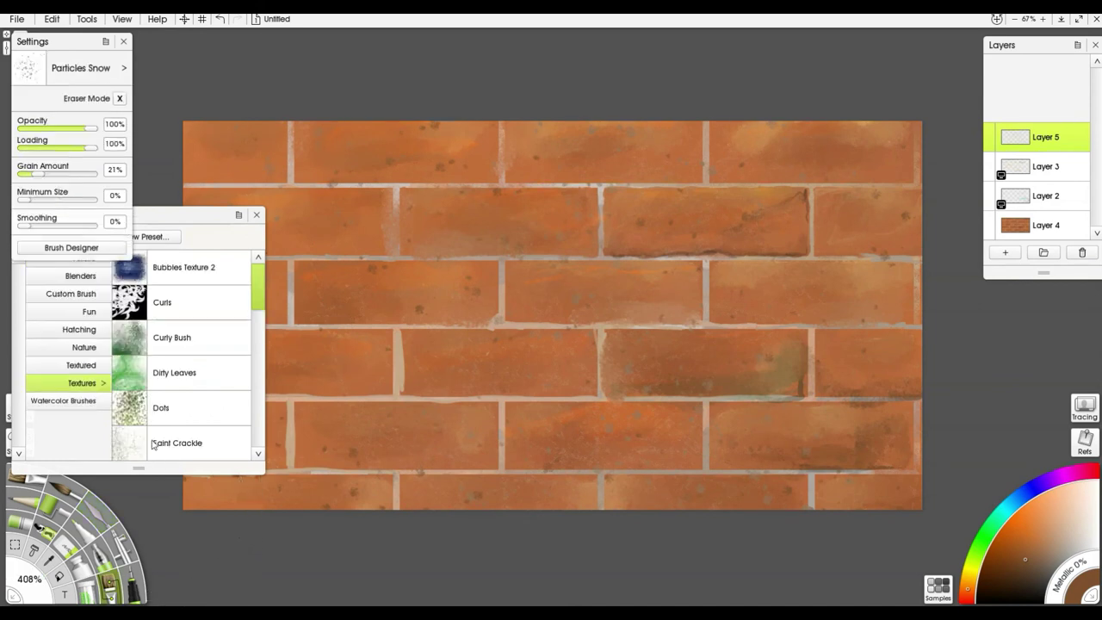
Try a Particles Pores brush patch on the lower bricks and undo it.
{"action": "scroll", "coordinate": [164, 421], "scroll_direction": "down", "scroll_amount": 6}
{"action": "scroll", "coordinate": [179, 407], "scroll_direction": "down", "scroll_amount": 4}
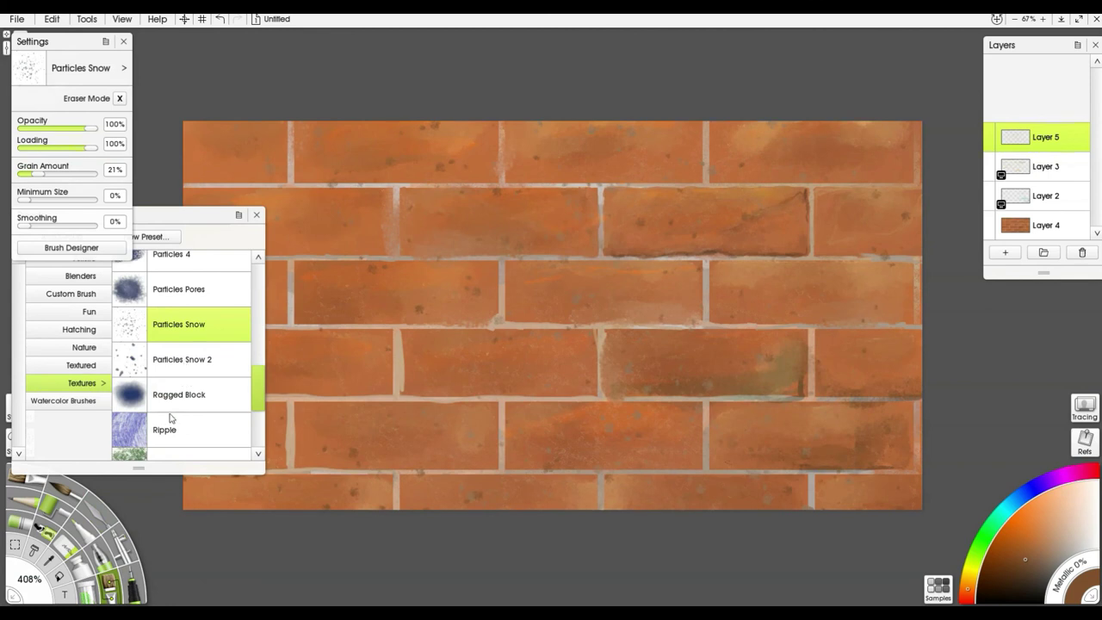
{"action": "left_click", "coordinate": [168, 293]}
{"action": "left_click", "coordinate": [447, 410]}
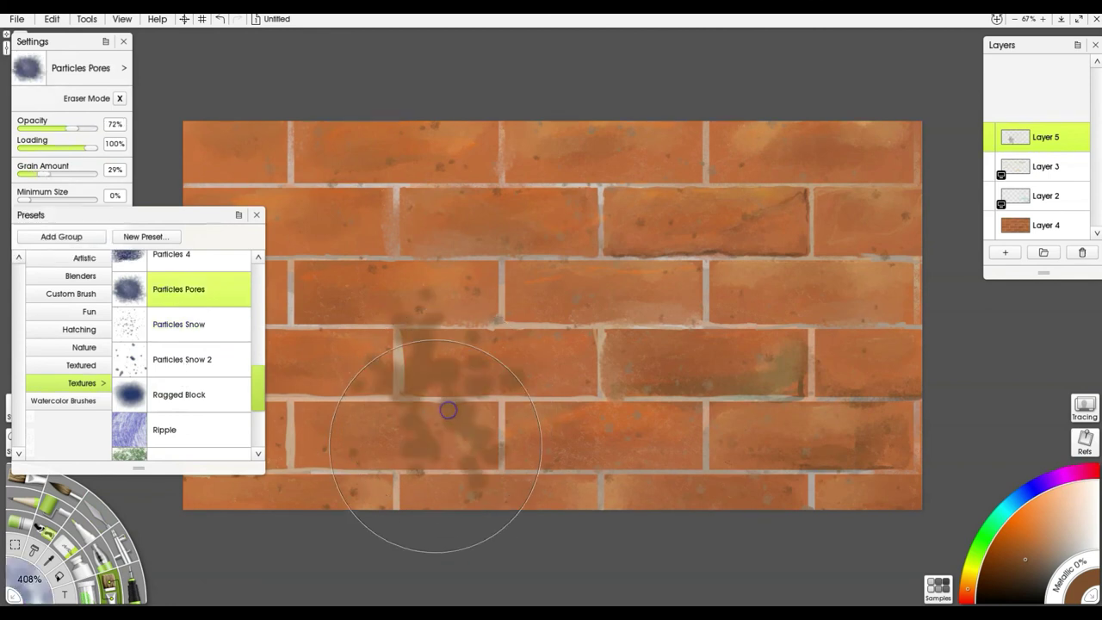
{"action": "key", "text": "ctrl+z"}
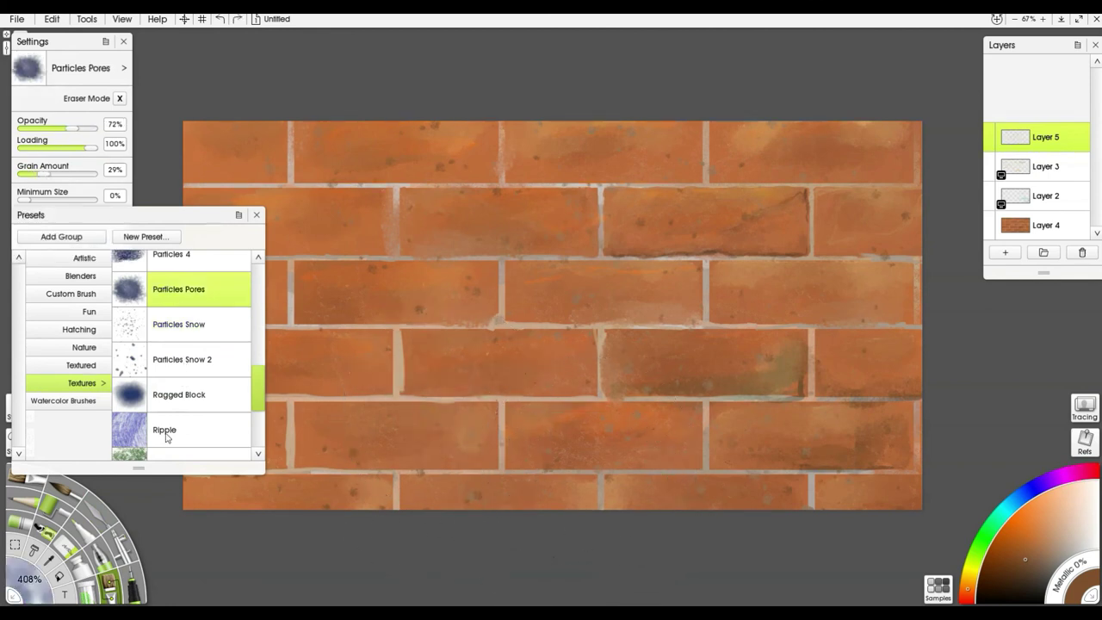
Return to the Particles Snow brush and add more dark specks across the wall.
{"action": "left_click", "coordinate": [181, 329]}
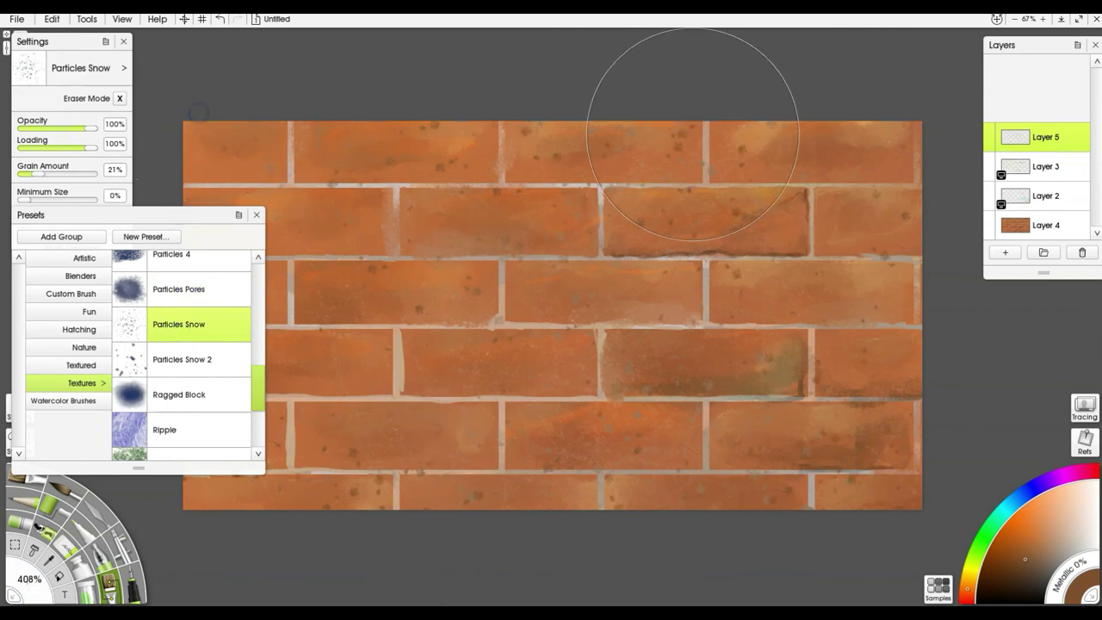
{"action": "left_click", "coordinate": [257, 215]}
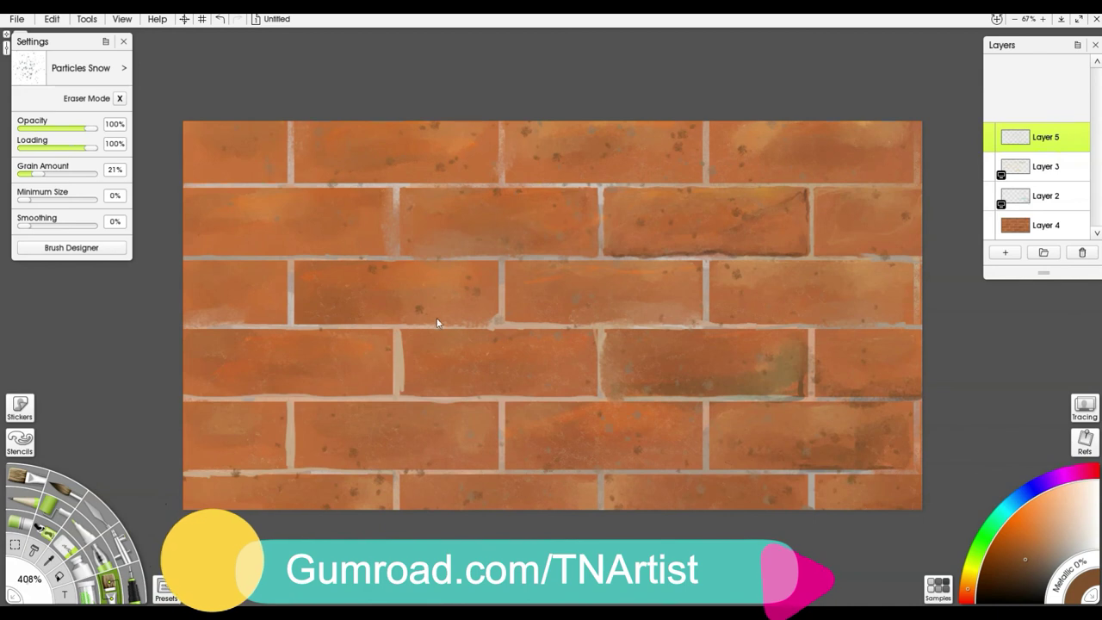
Paint dark brown stains over the lower middle bricks with Watercolor Brush 4 at 408% size and 60% opacity.
{"action": "left_click", "coordinate": [163, 589]}
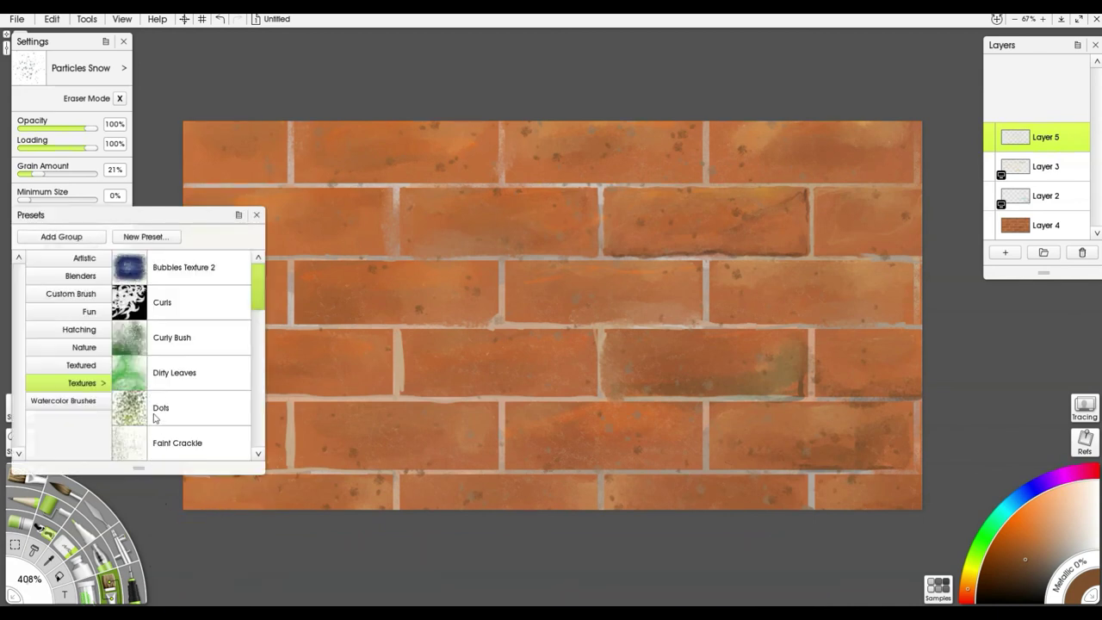
{"action": "left_click", "coordinate": [74, 403]}
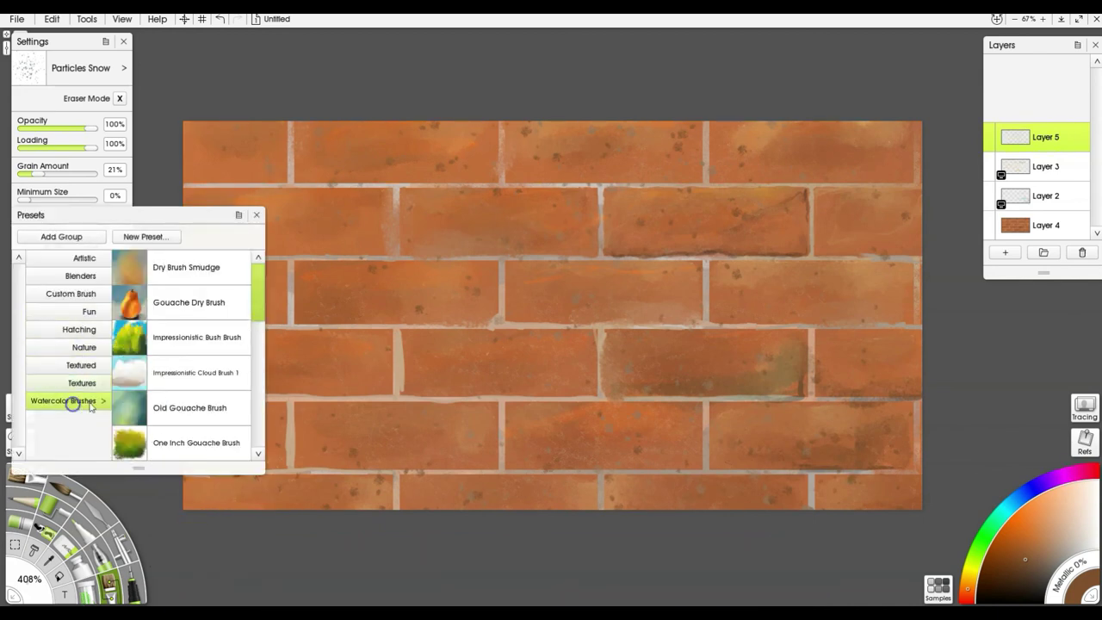
{"action": "scroll", "coordinate": [186, 393], "scroll_direction": "down", "scroll_amount": 5}
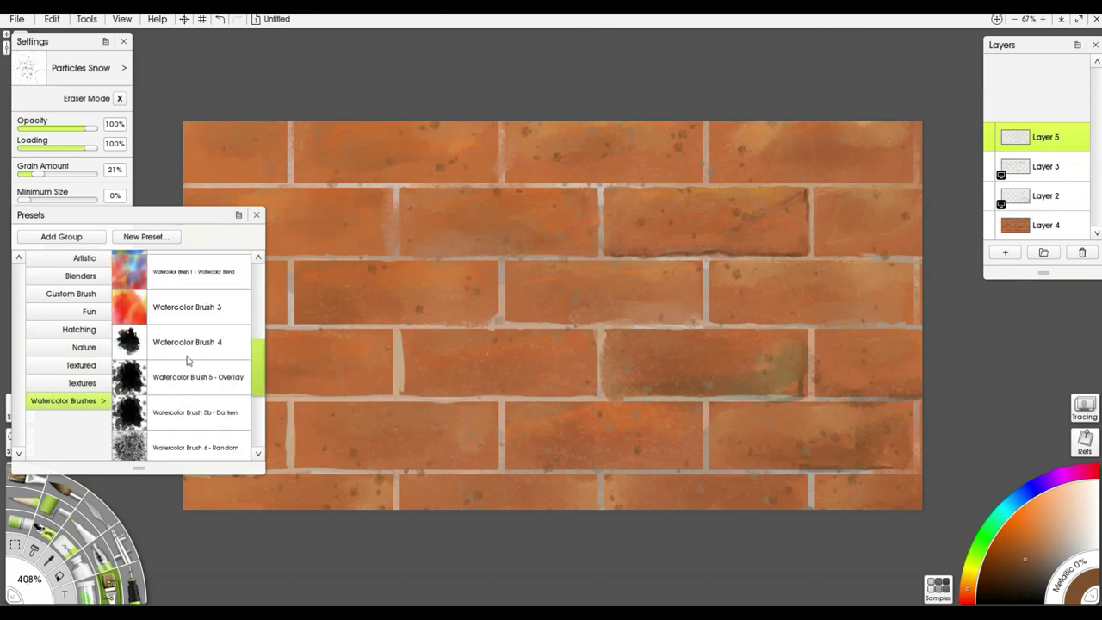
{"action": "left_click", "coordinate": [187, 349]}
{"action": "left_click_drag", "start_coordinate": [474, 517], "coordinate": [573, 499]}
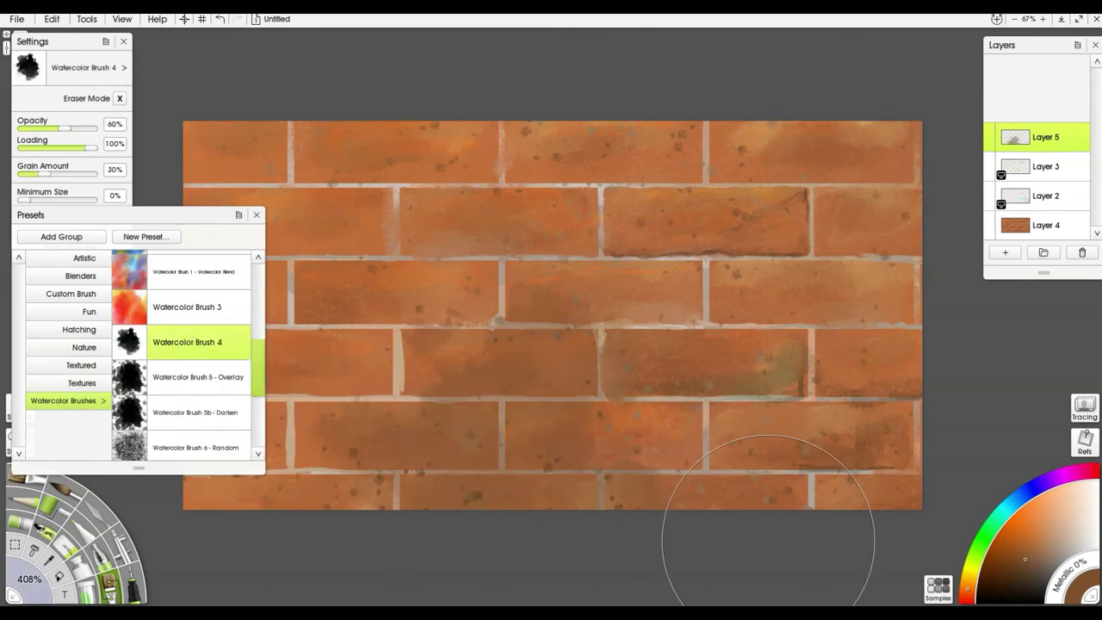
Add more Watercolor Brush 4 stains to the wall's upper-left and upper-right bricks and both lower corners.
{"action": "left_click_drag", "start_coordinate": [431, 86], "coordinate": [332, 94]}
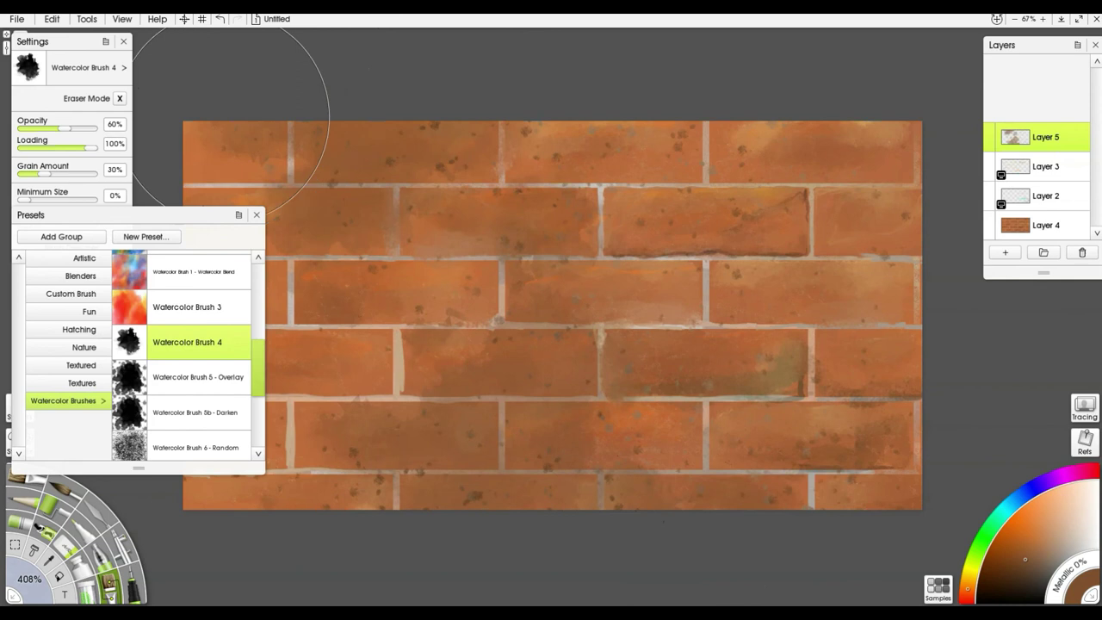
{"action": "left_click_drag", "start_coordinate": [812, 111], "coordinate": [869, 155]}
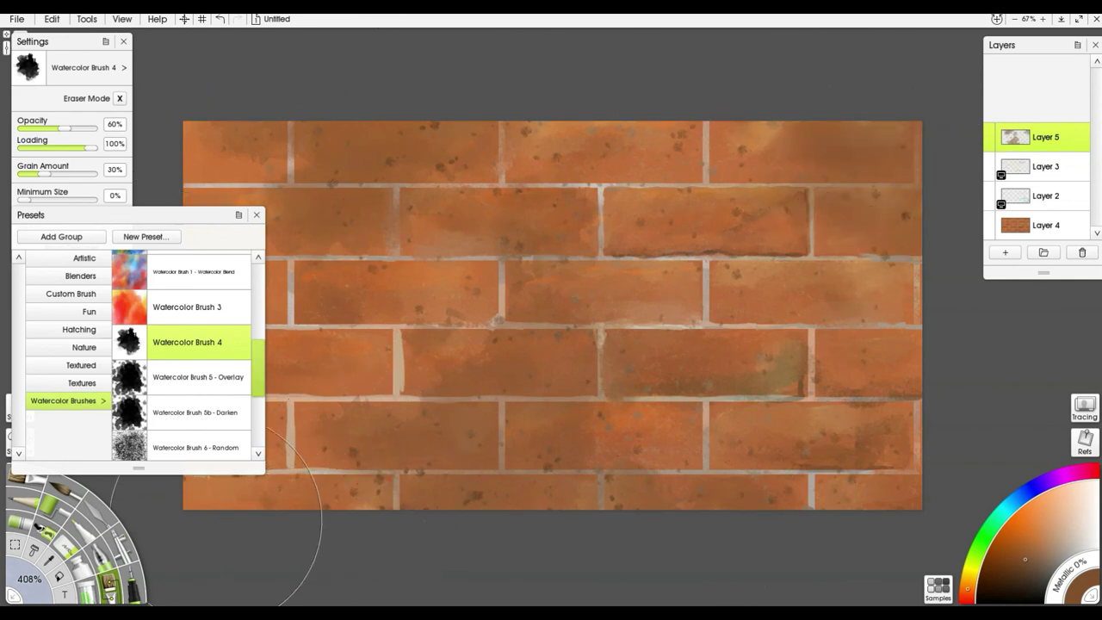
{"action": "left_click", "coordinate": [210, 506]}
{"action": "left_click", "coordinate": [903, 434]}
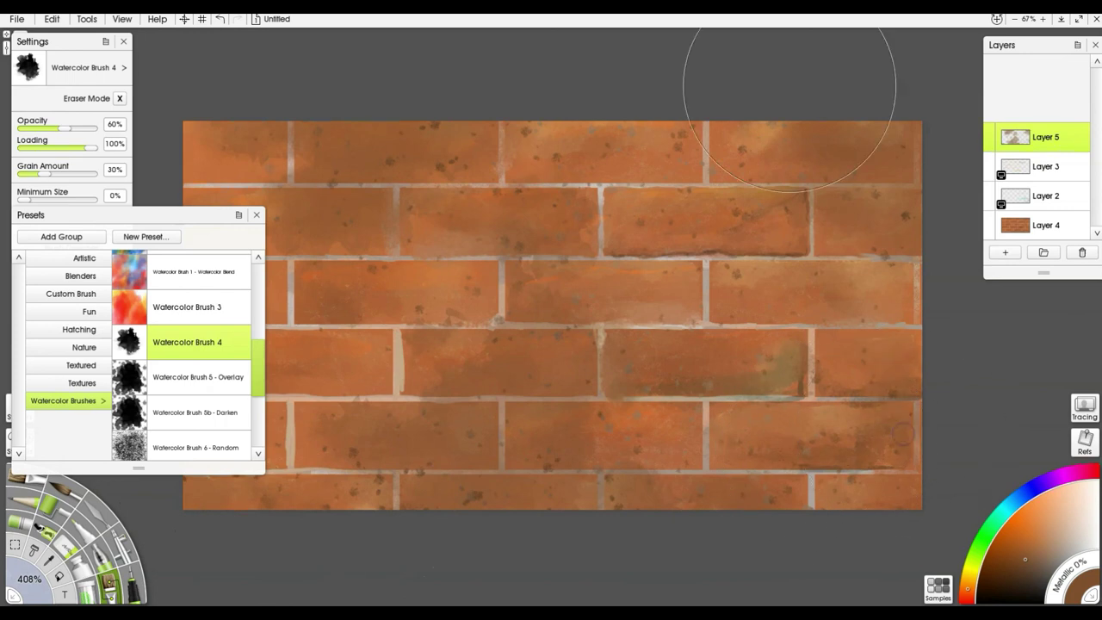
{"action": "left_click", "coordinate": [257, 215]}
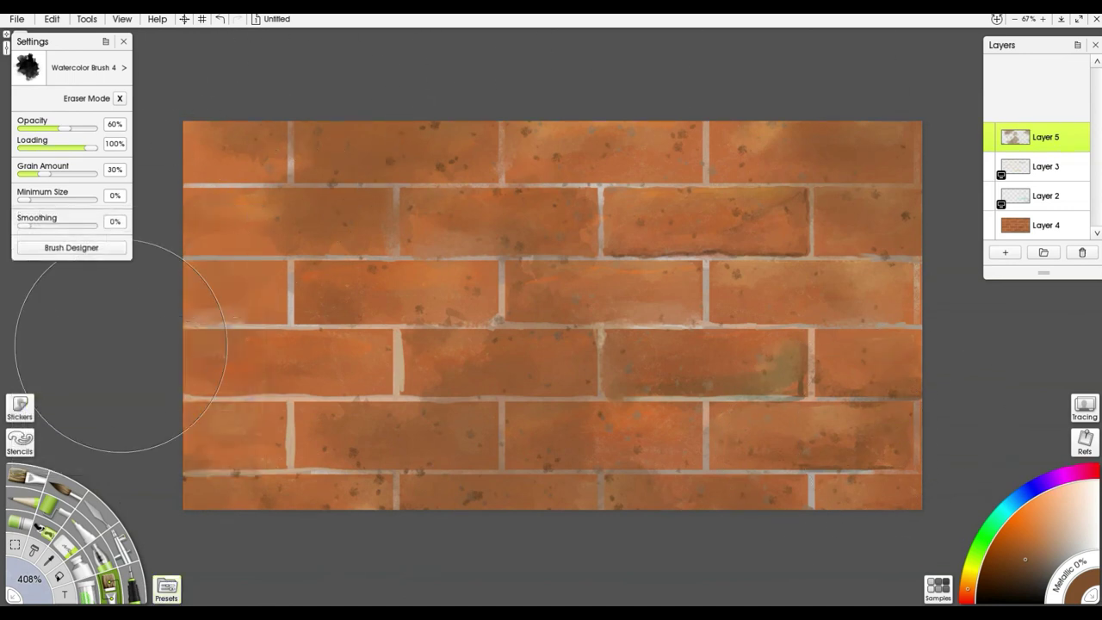